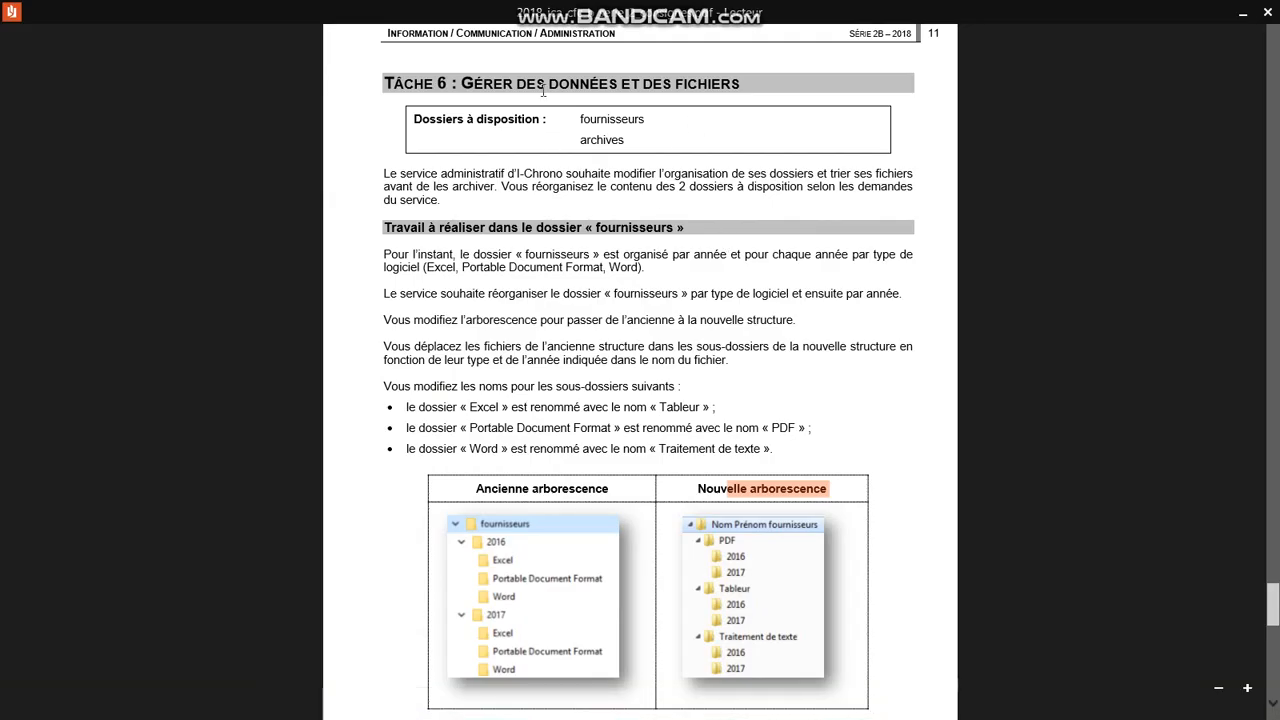
# Read the Tâche 6 instructions for the fournisseurs folder, comparing the Ancienne arborescence with the Nouvelle arborescence.
pyautogui.moveTo(503, 84); pyautogui.dragTo(740, 84)
pyautogui.click(577, 357)
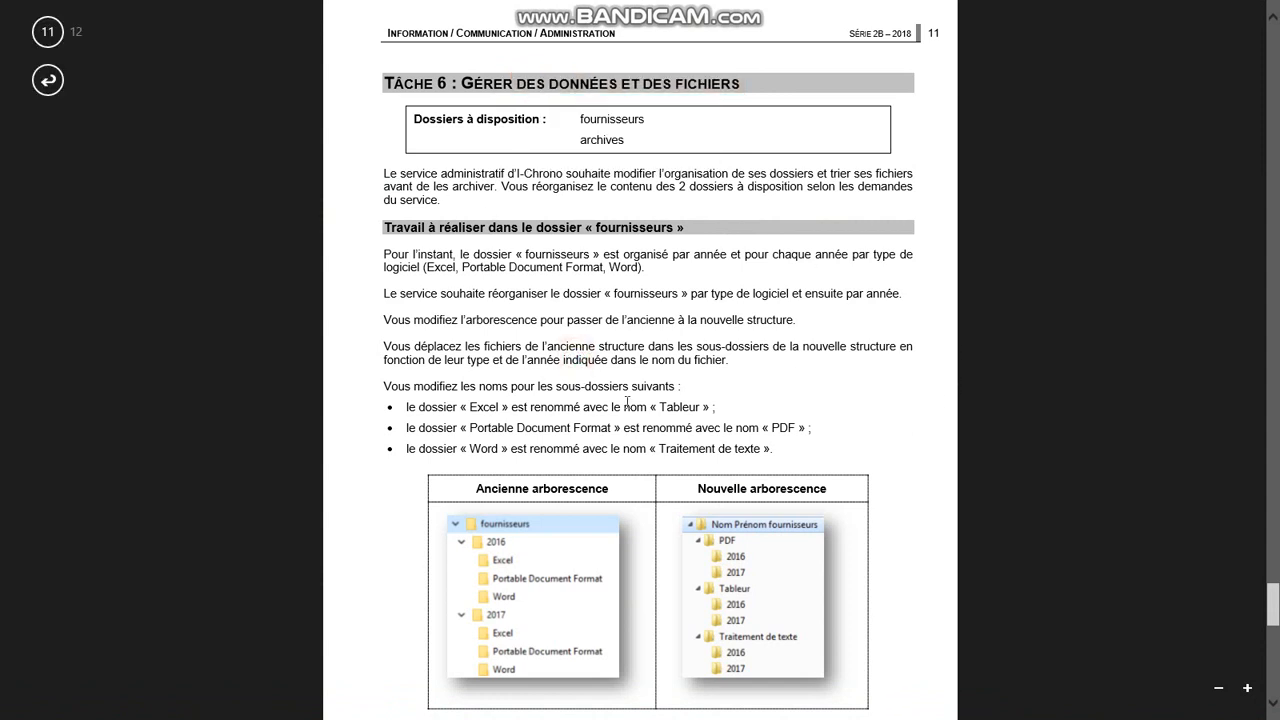
pyautogui.scroll(-1, 589, 502)
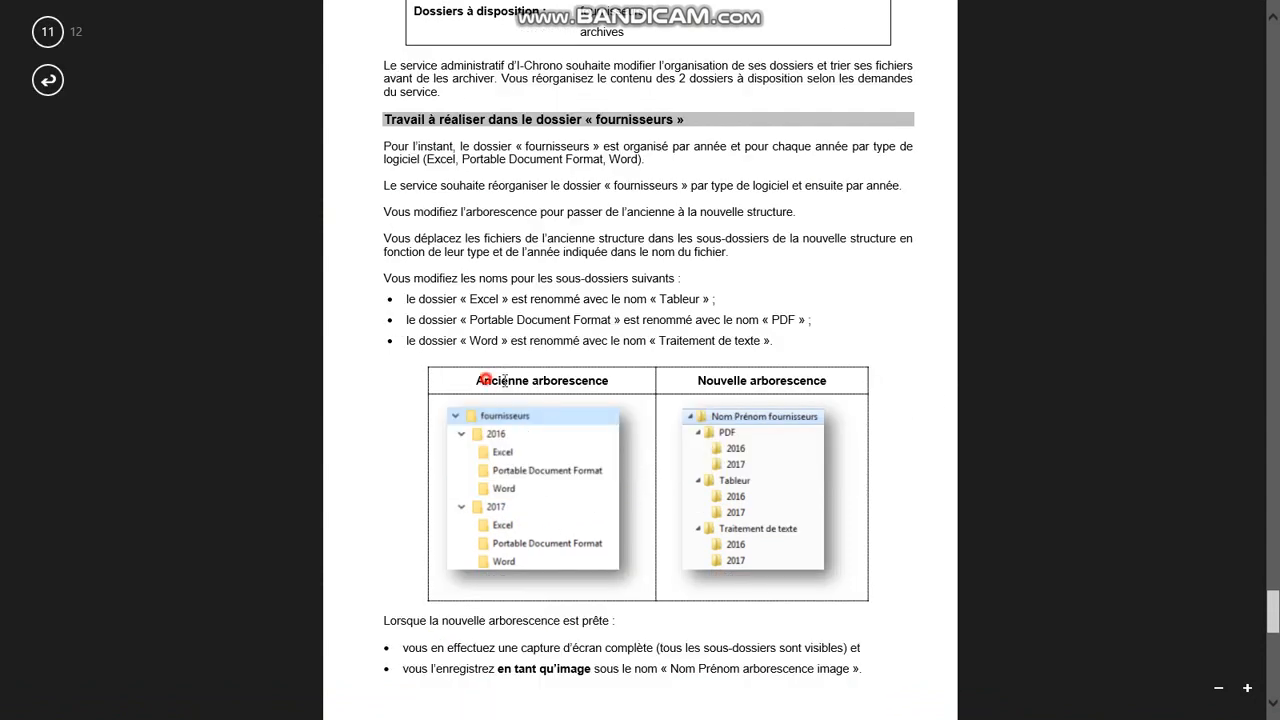
pyautogui.moveTo(504, 381); pyautogui.dragTo(608, 381)
pyautogui.moveTo(708, 382); pyautogui.dragTo(827, 384)
pyautogui.press('super+d')
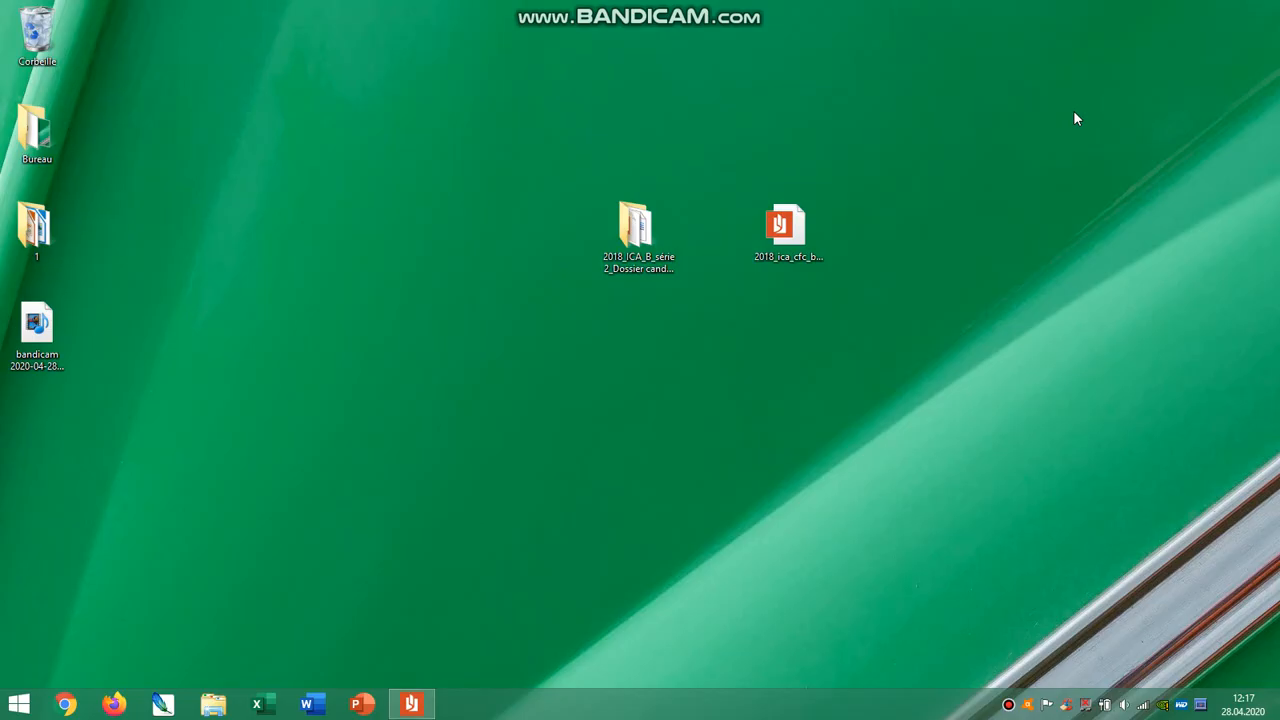
# Examine the fournisseurs folder and its 2016 subfolder in 2018_ICA_B_série 2_Dossier candidats, compare them with the instructions, and return to the candidate folder.
pyautogui.doubleClick(636, 230)
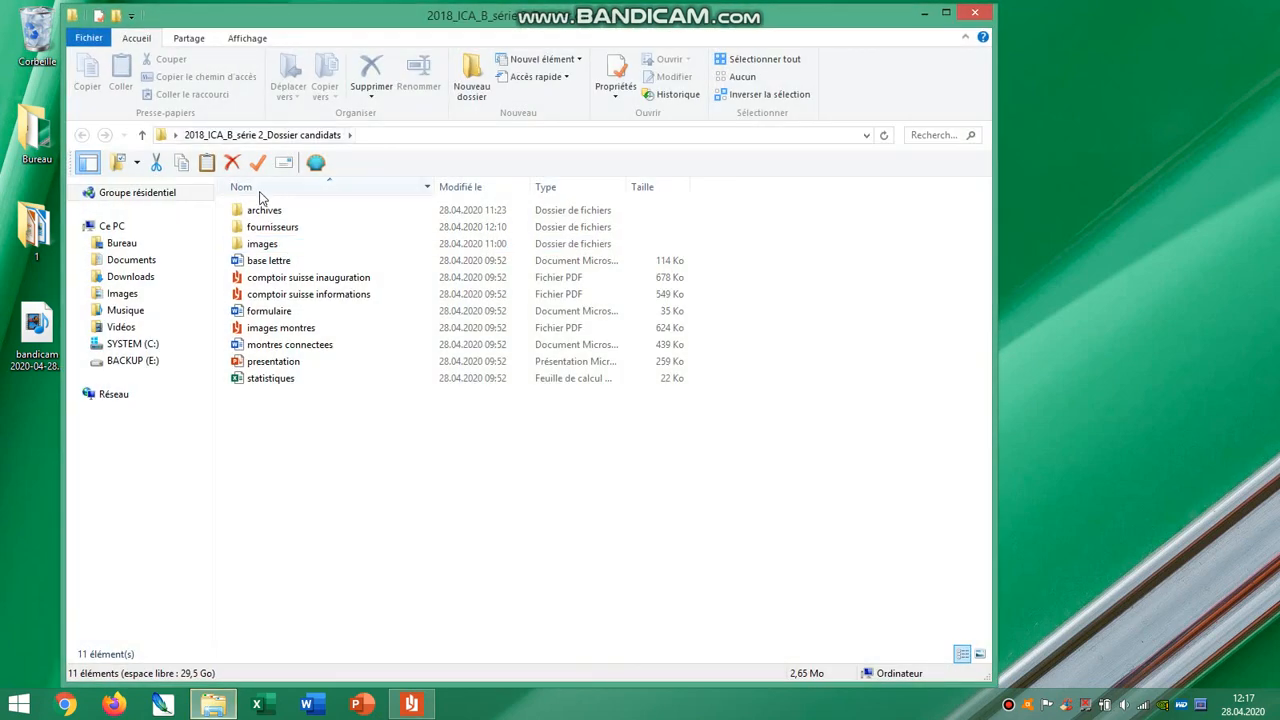
pyautogui.click(283, 222)
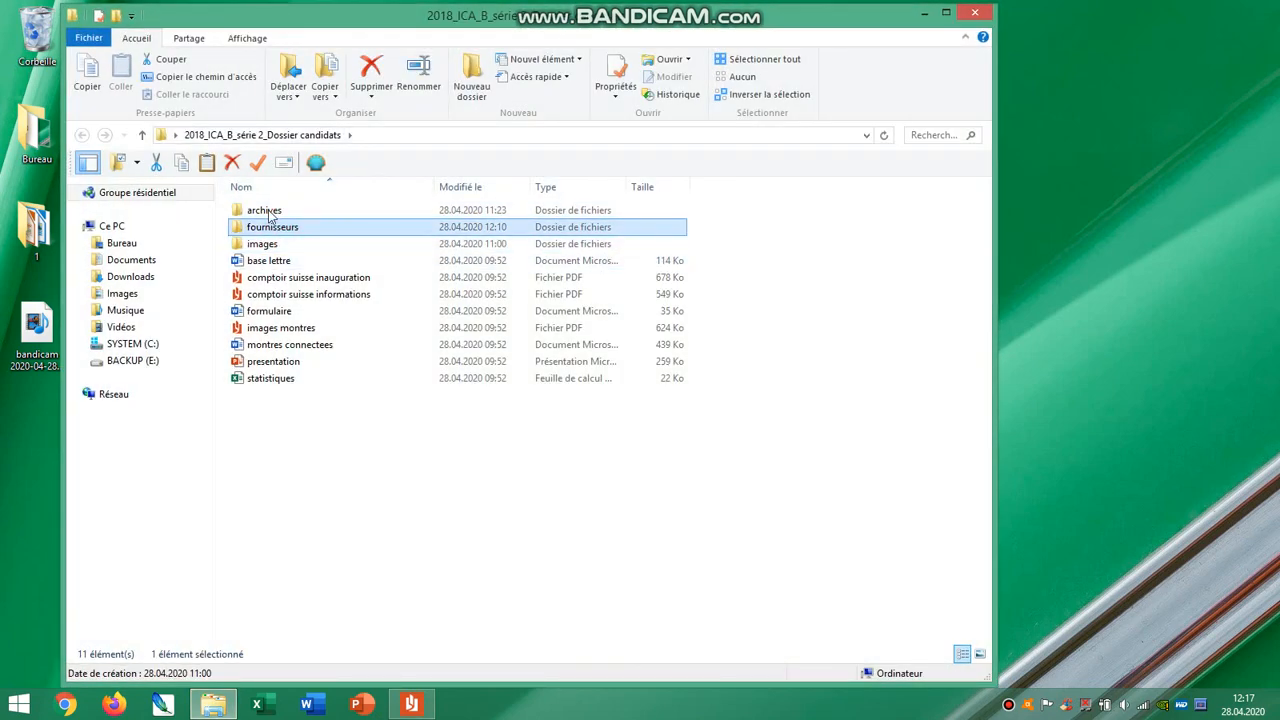
pyautogui.doubleClick(302, 226)
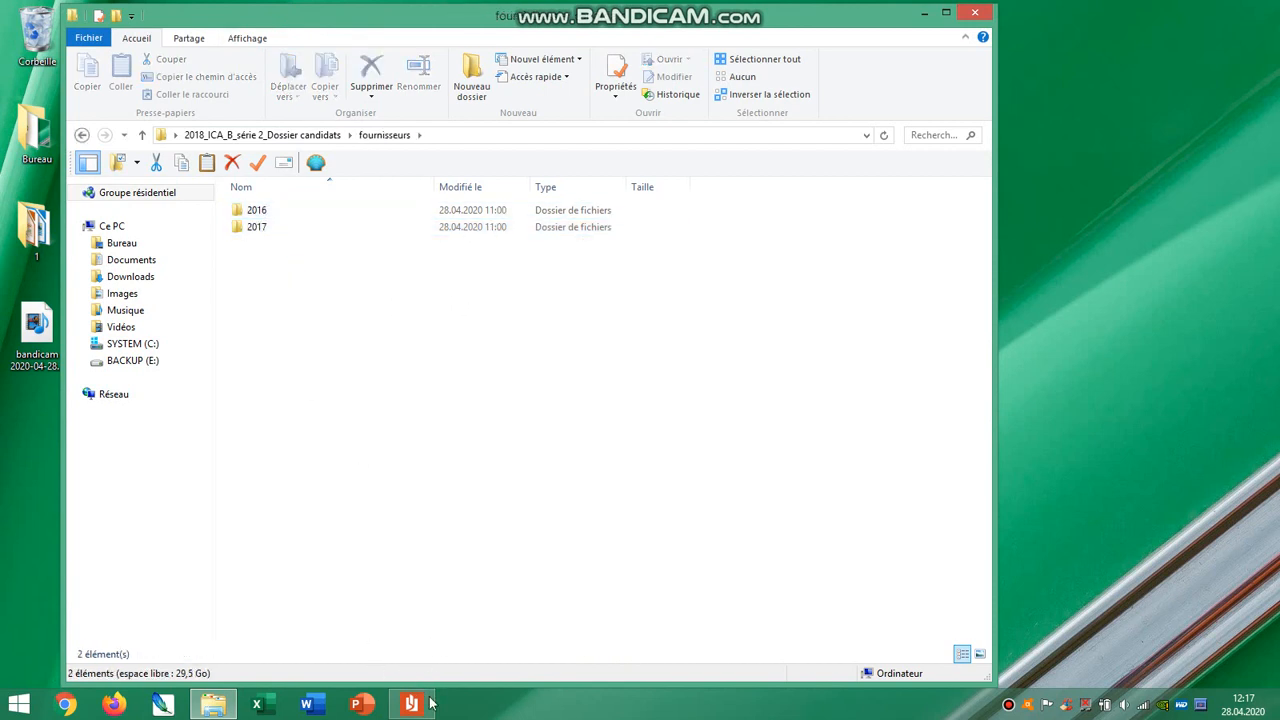
pyautogui.click(250, 214)
pyautogui.doubleClick(245, 214)
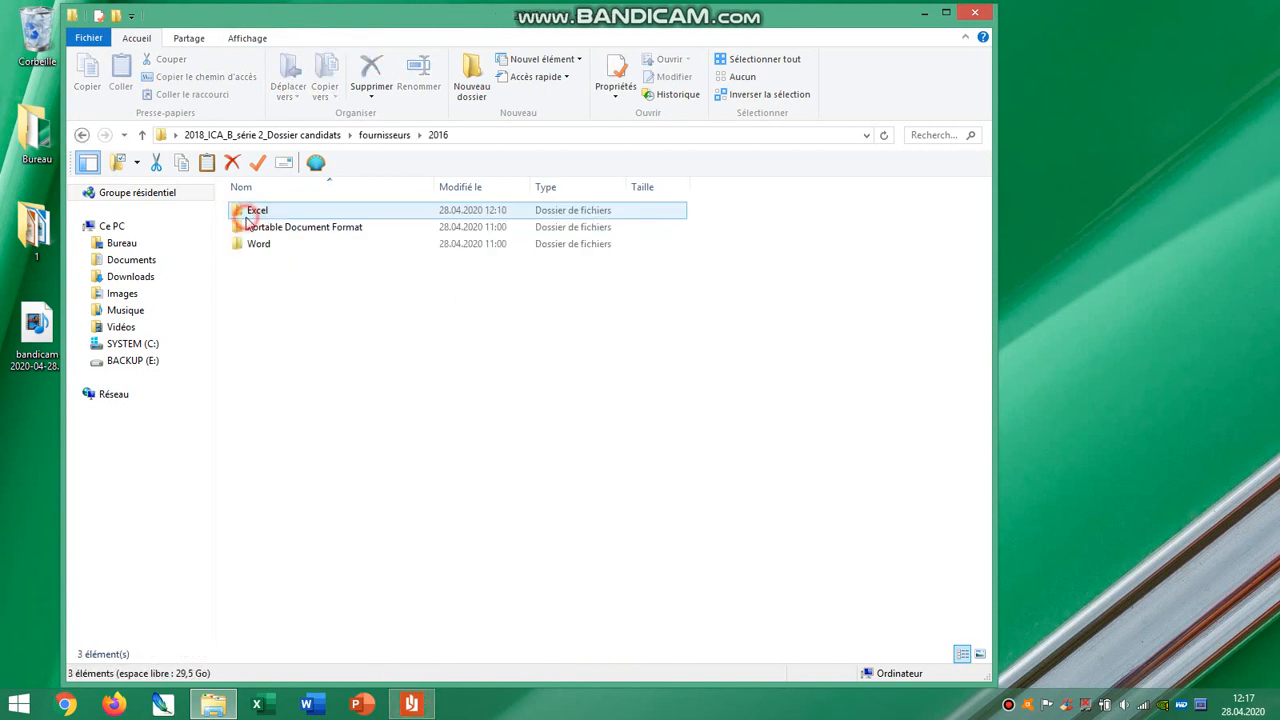
pyautogui.click(310, 232)
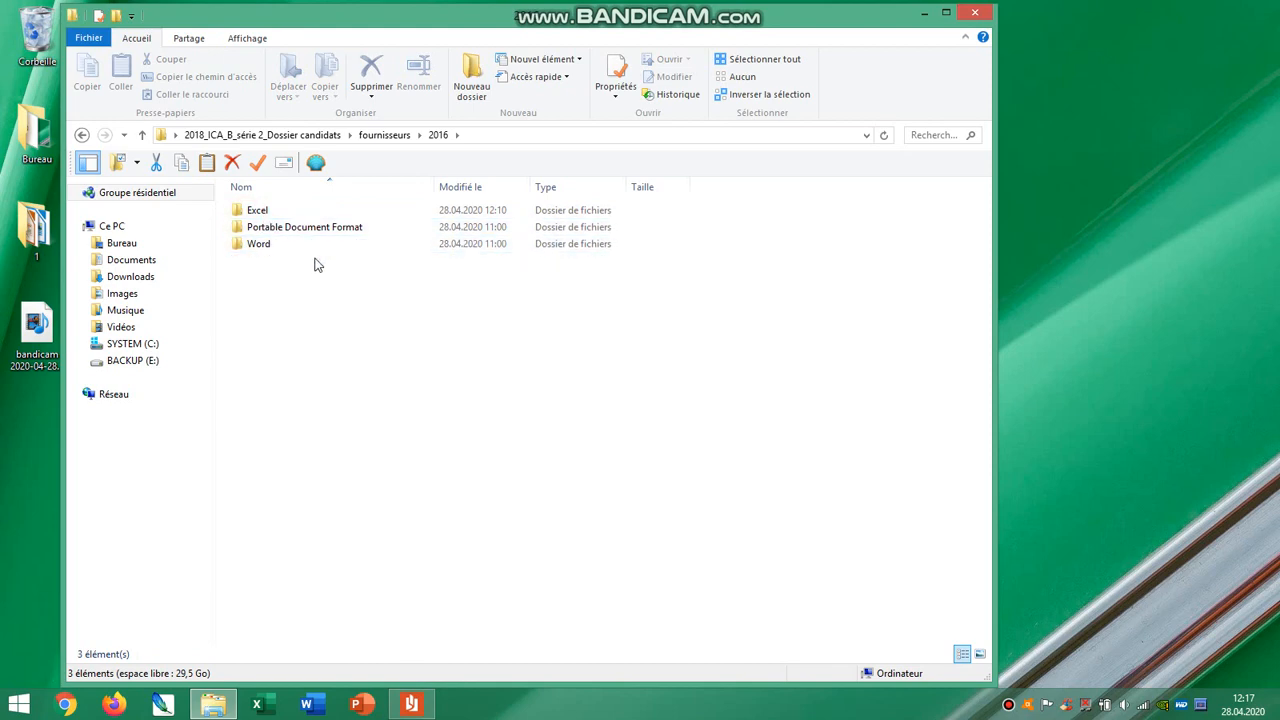
pyautogui.click(411, 710)
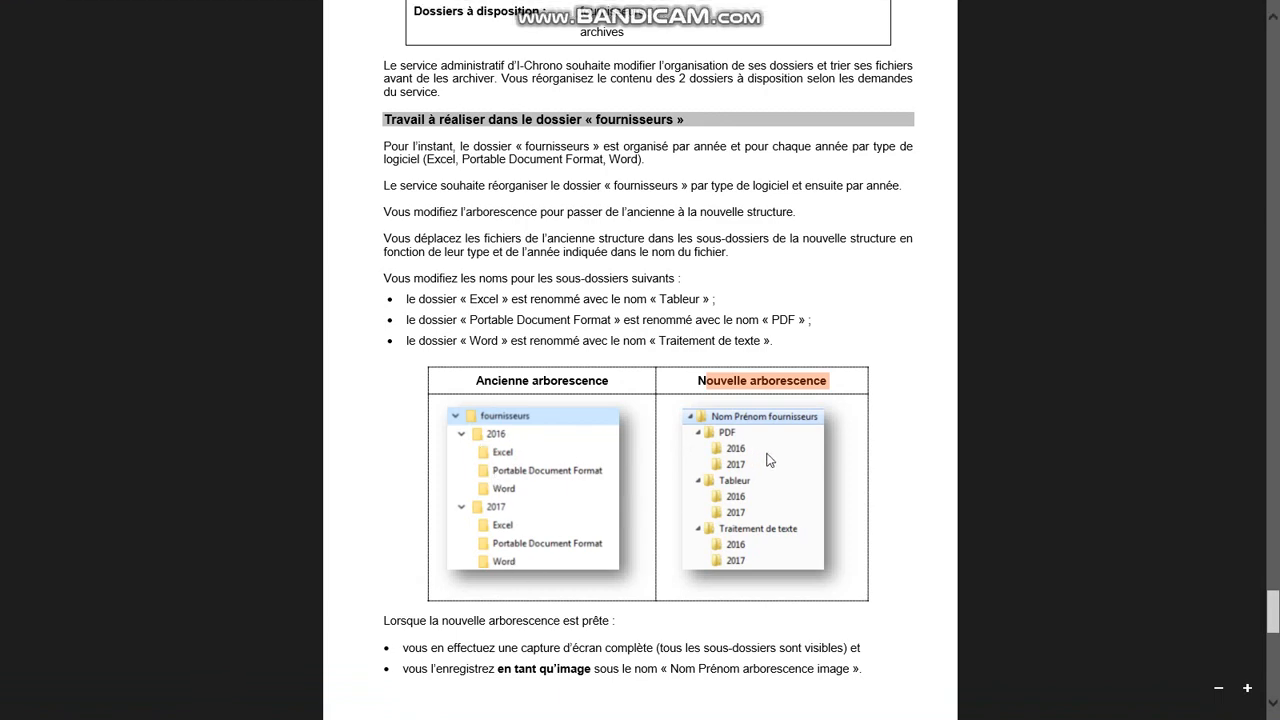
pyautogui.hotkey('alt', 'Tab')
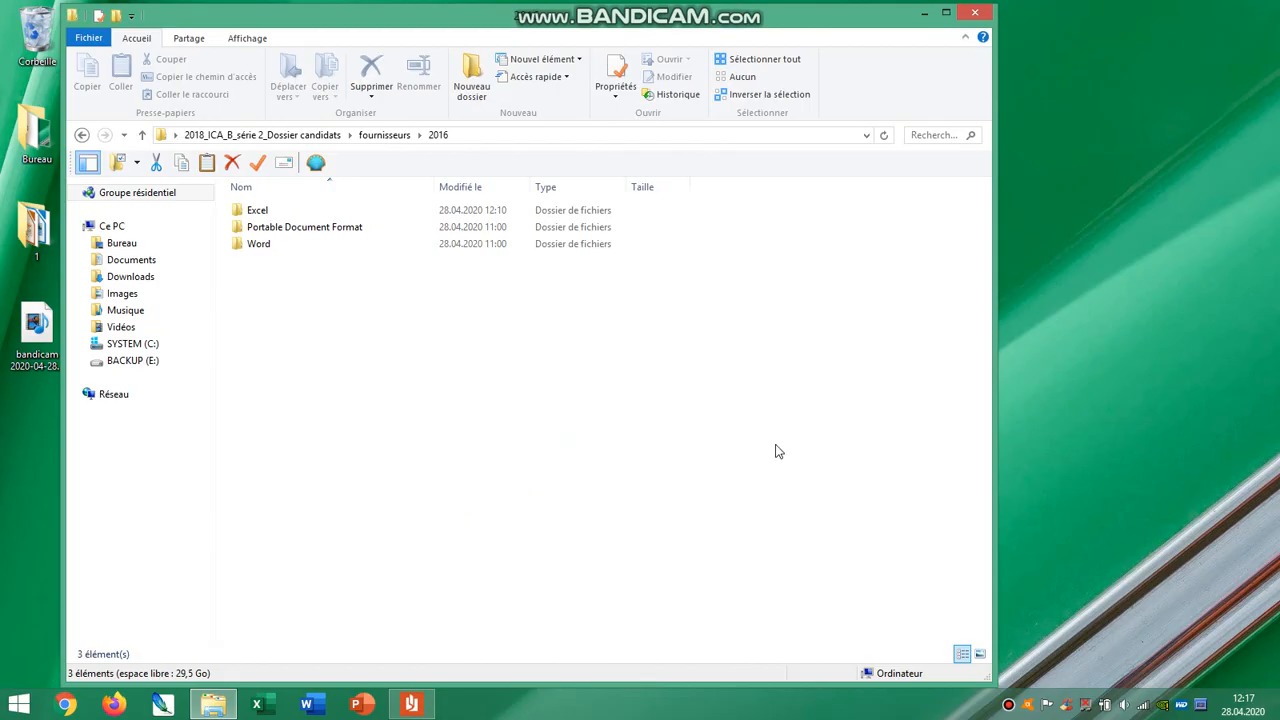
pyautogui.click(82, 135)
pyautogui.click(82, 135)
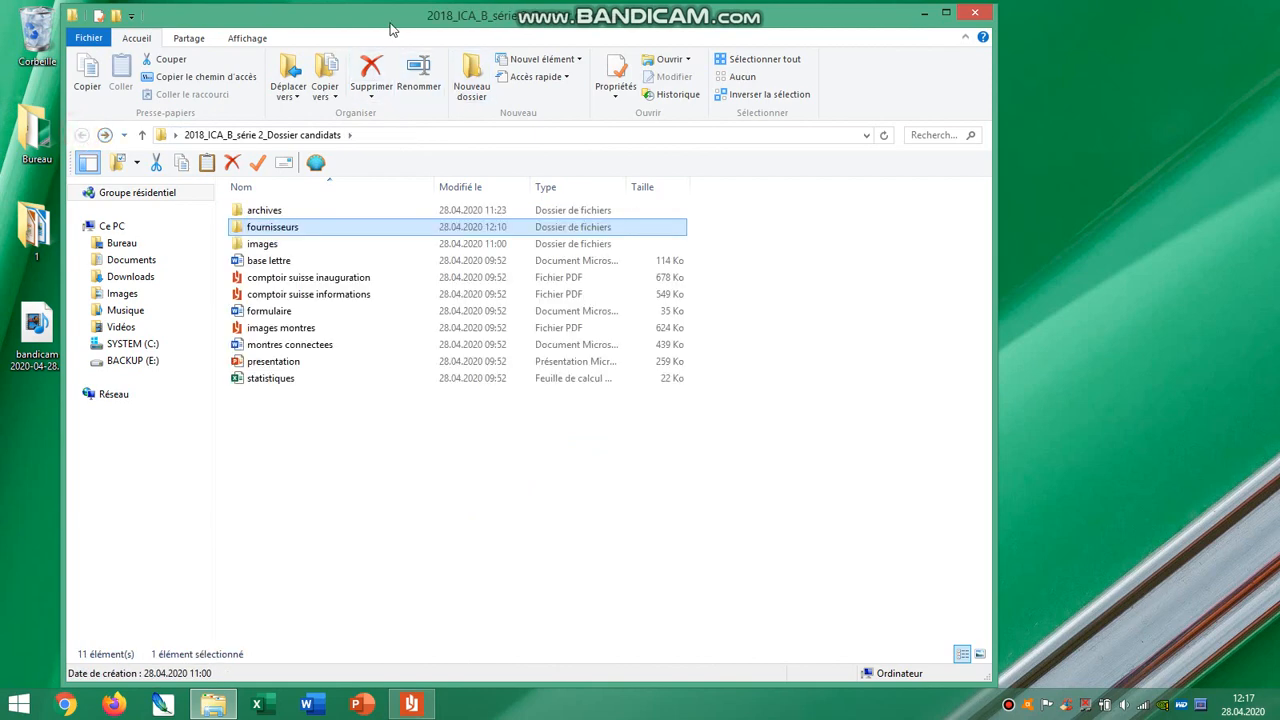
# Move the fournisseurs folder to the desktop and paste a copy of it back into 2018_ICA_B_série 2_Dossier candidats.
pyautogui.moveTo(388, 27); pyautogui.dragTo(771, 30)
pyautogui.moveTo(627, 235); pyautogui.dragTo(265, 140)
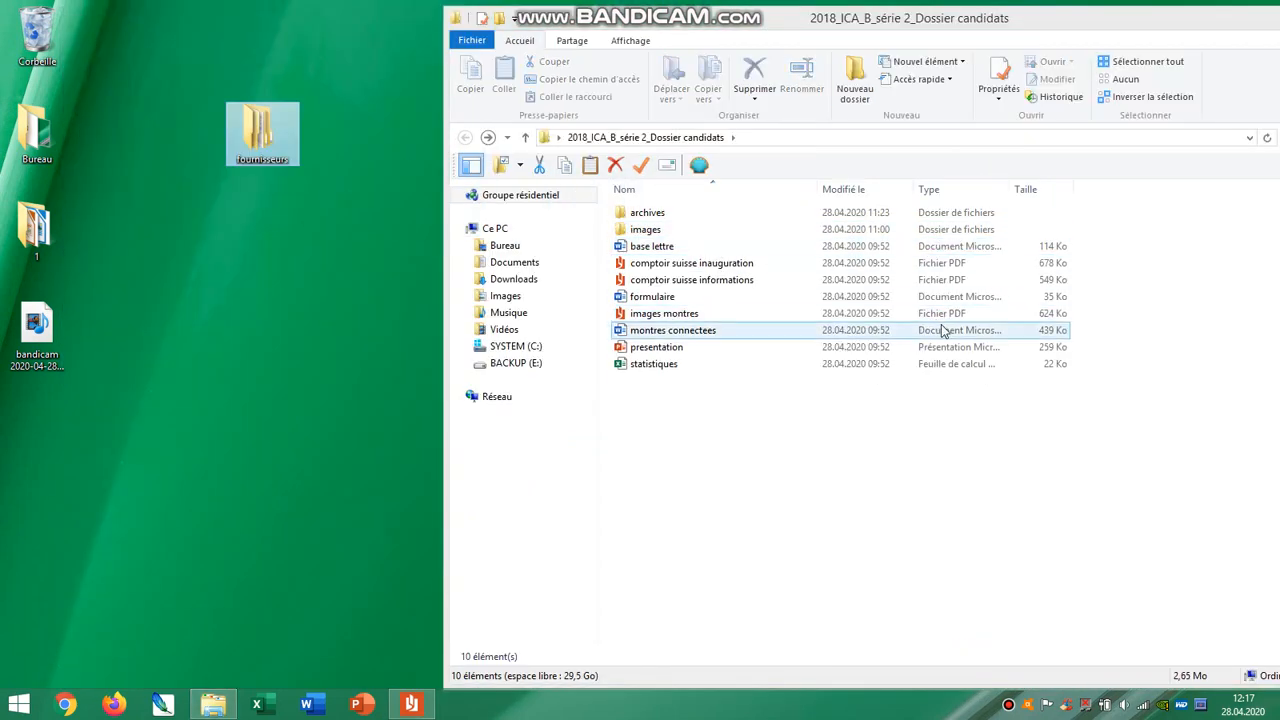
pyautogui.click(743, 430)
pyautogui.hotkey('ctrl', 'v')
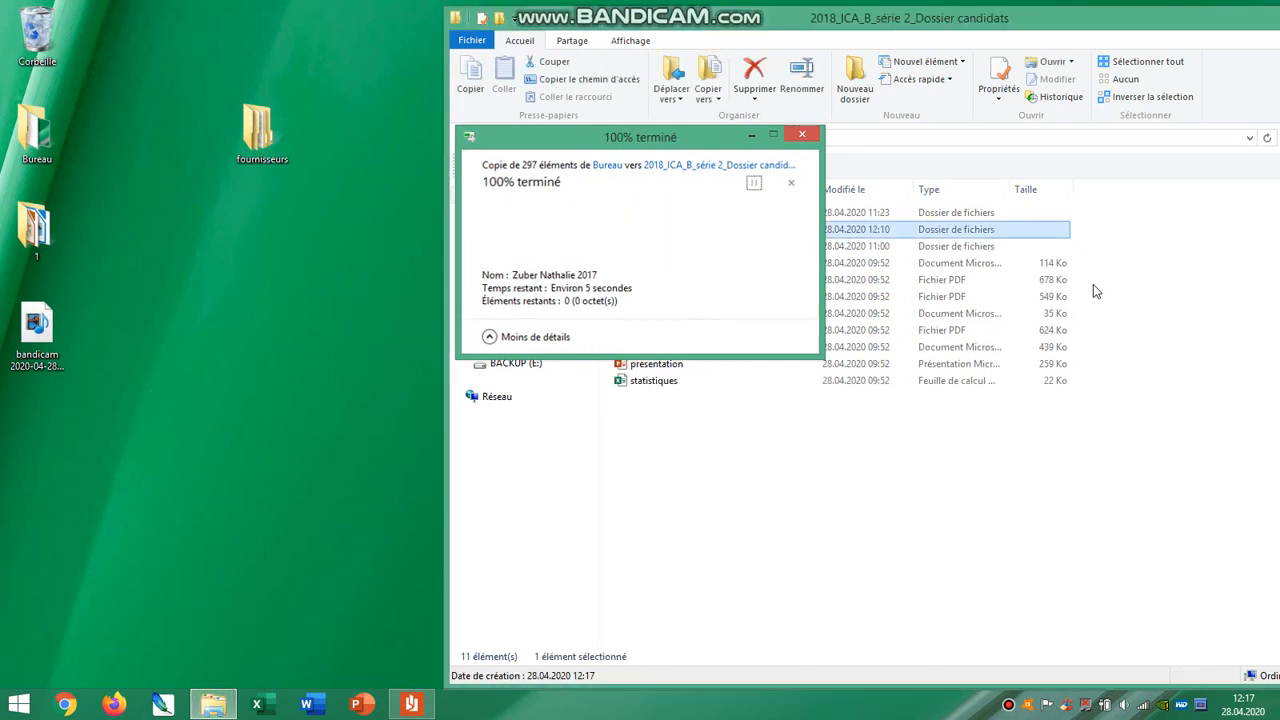
# Close the candidate folder window and align the candidate folder and instructions PDF with the fournisseurs folder on the desktop.
pyautogui.moveTo(1156, 27); pyautogui.dragTo(811, 67)
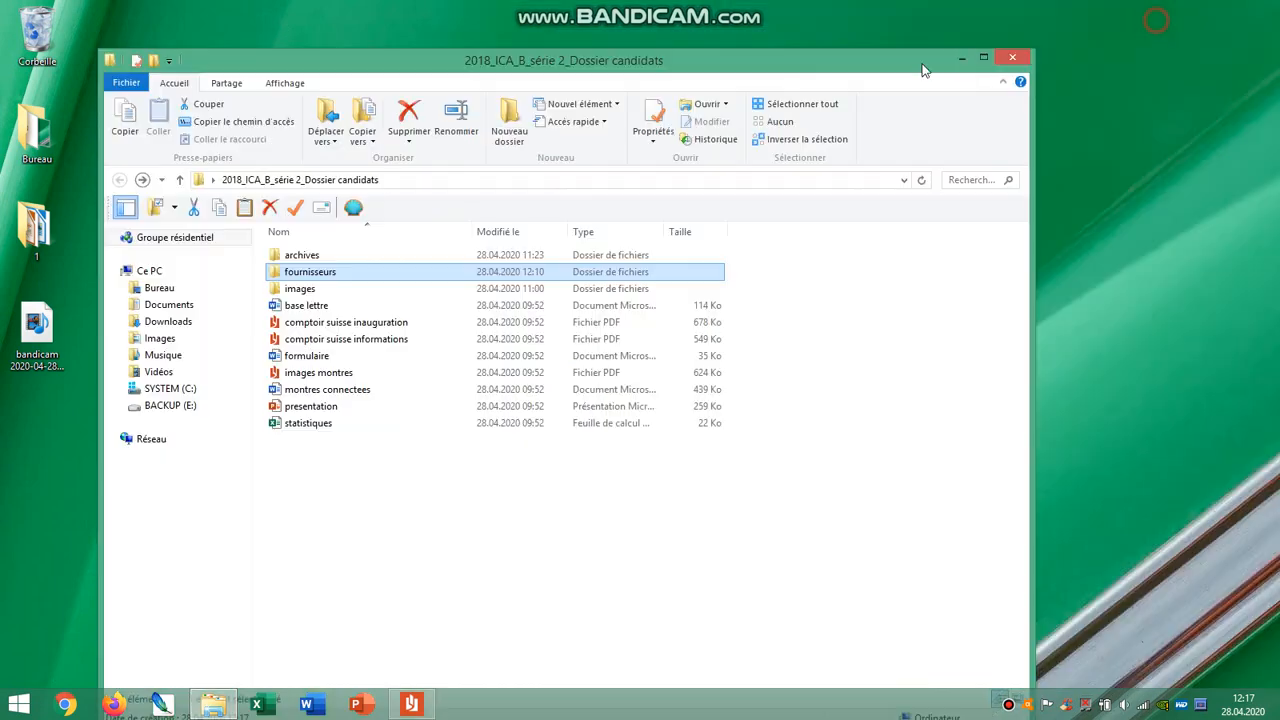
pyautogui.click(1027, 55)
pyautogui.moveTo(641, 239); pyautogui.dragTo(645, 110)
pyautogui.click(265, 150)
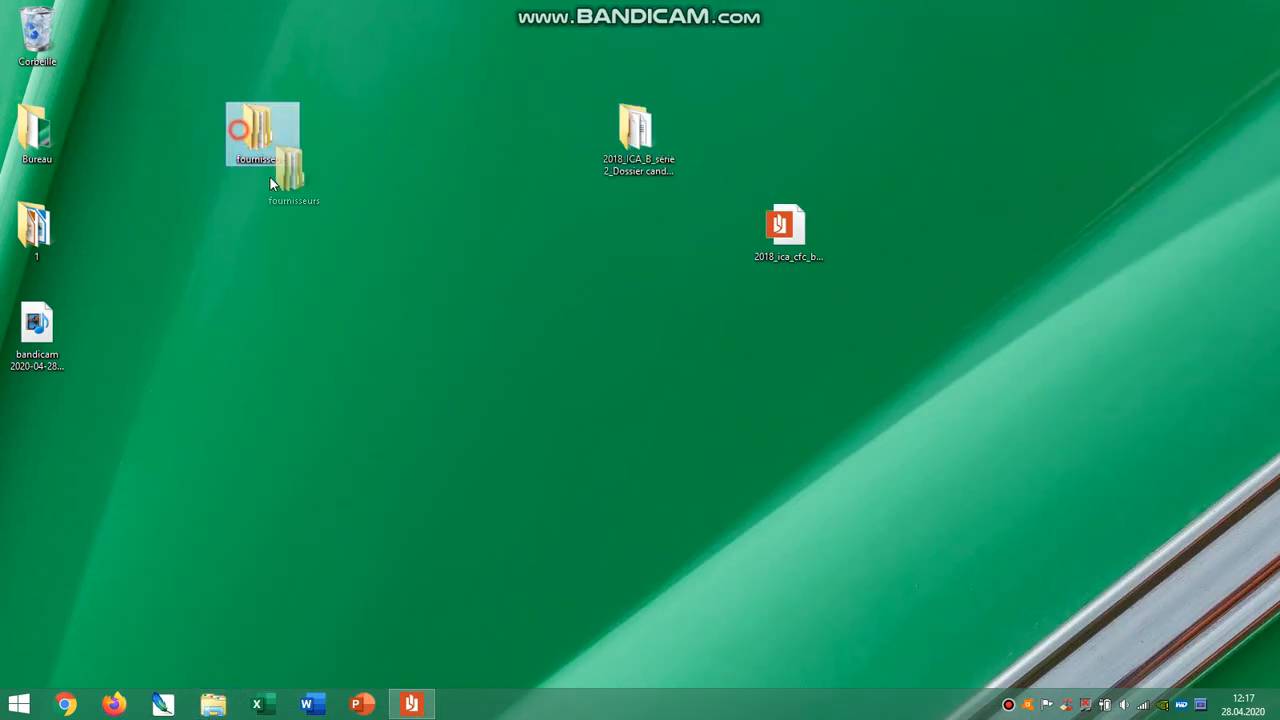
pyautogui.moveTo(759, 219); pyautogui.dragTo(765, 125)
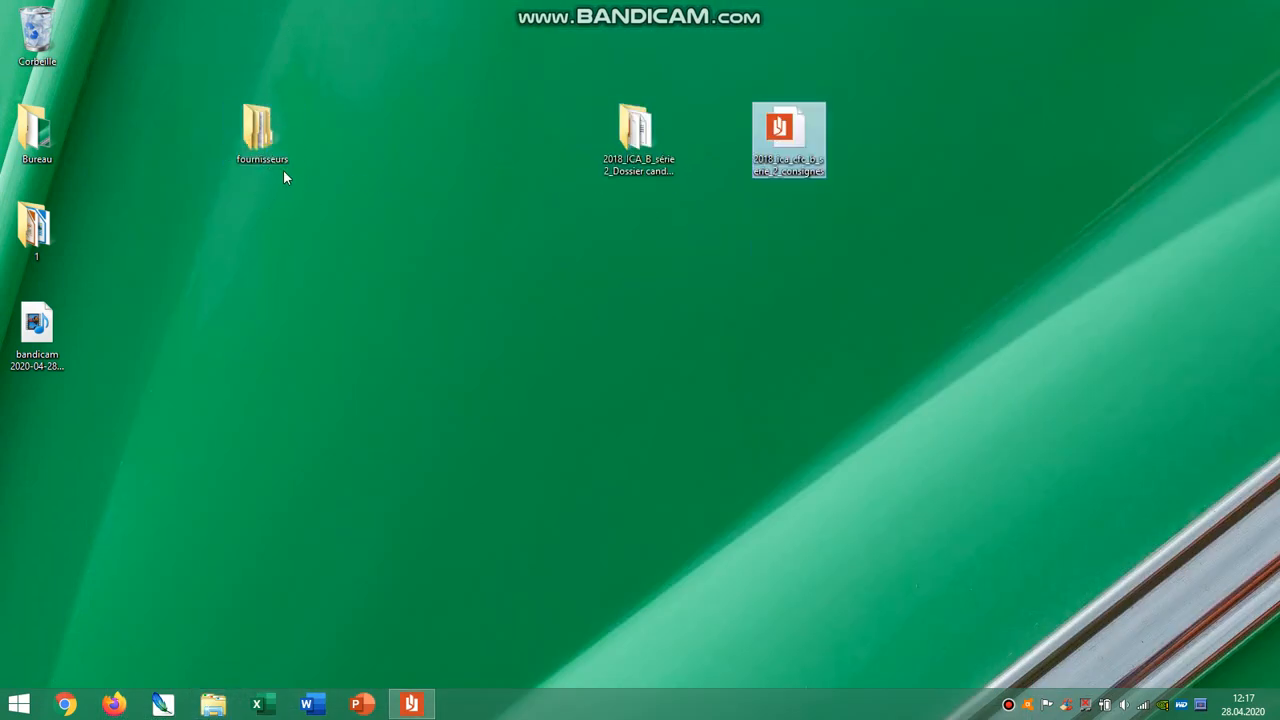
pyautogui.click(265, 150)
# Check the required name in the instructions and rename the desktop fournisseurs folder as "Nom Prénom fournisseurs".
pyautogui.click(440, 705)
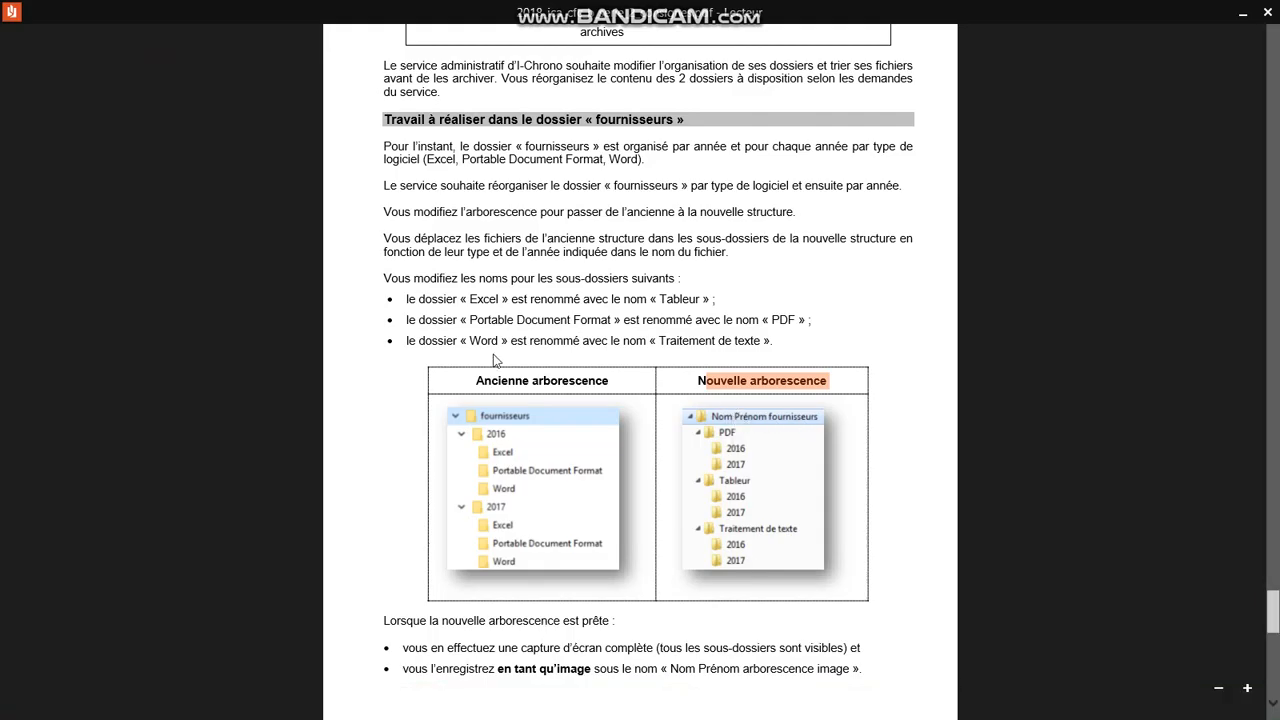
pyautogui.click(1242, 15)
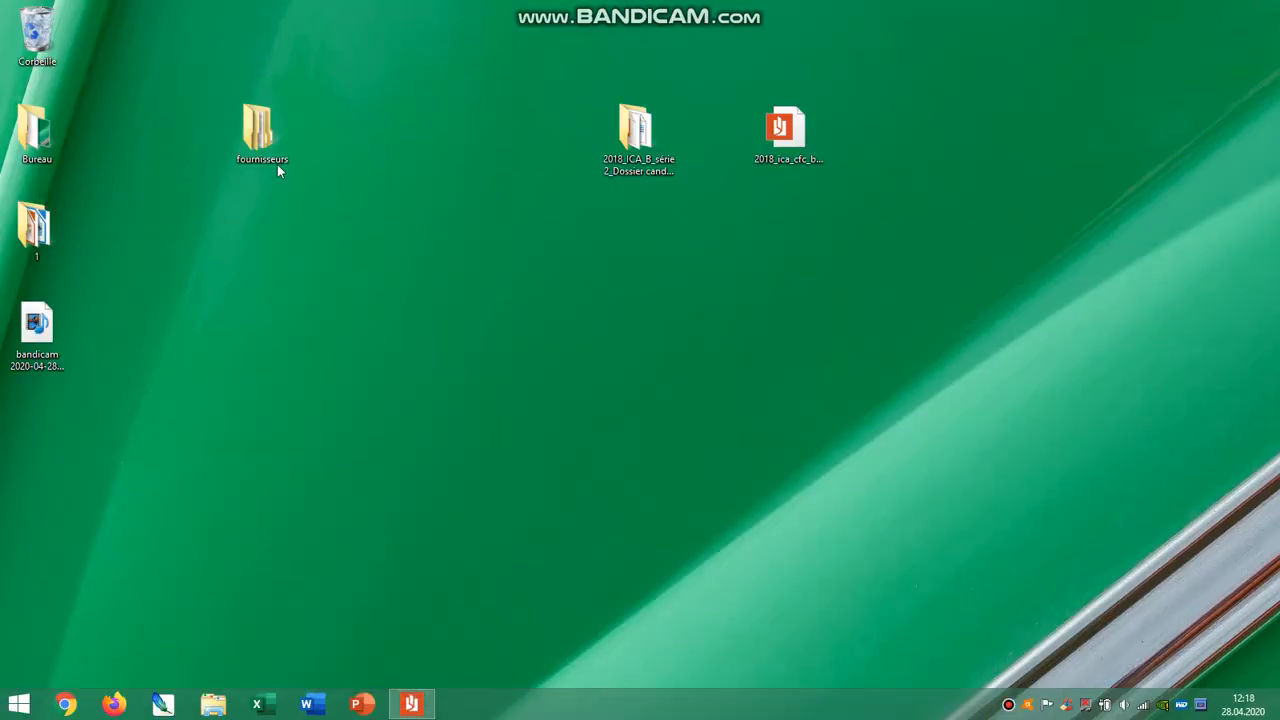
pyautogui.click(270, 159)
pyautogui.write('Nok')
pyautogui.write('Nom Prénom fo')
pyautogui.write('urnisseur')
pyautogui.write('s')
pyautogui.press('Return')
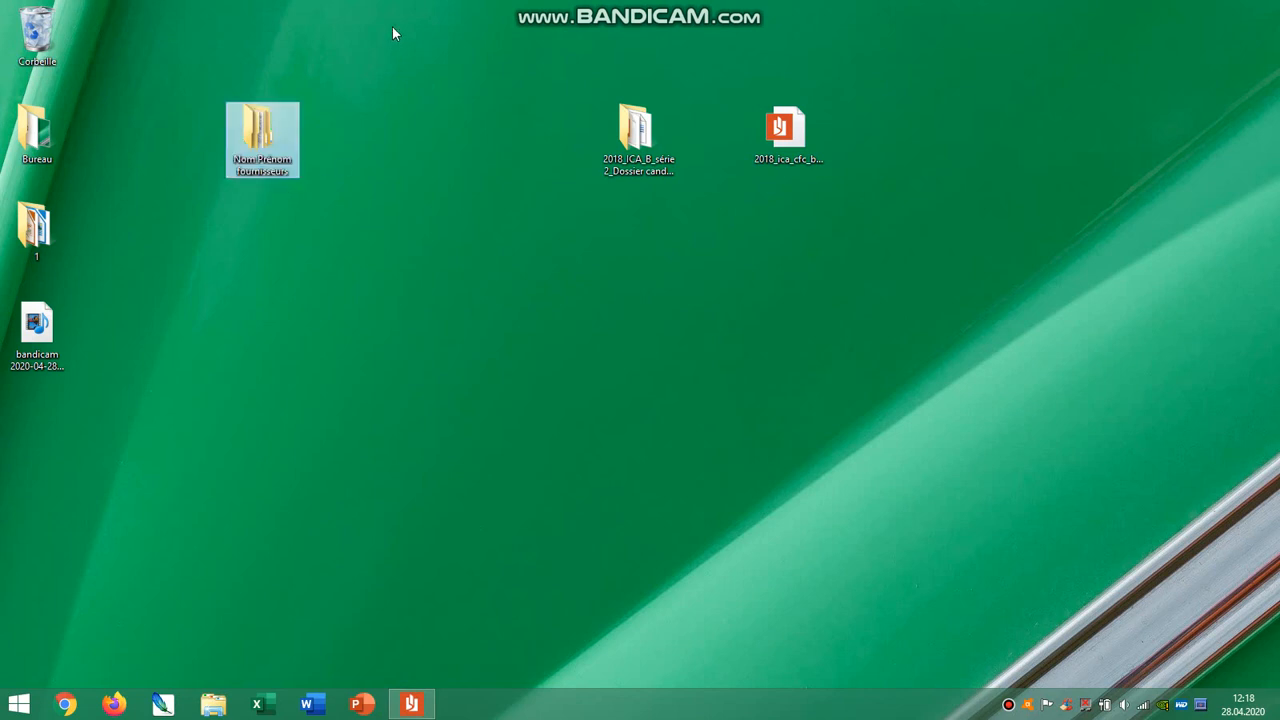
# Open the 2016 folder inside Nom Prénom fournisseurs and rename its Excel subfolder as "Tableur".
pyautogui.doubleClick(260, 122)
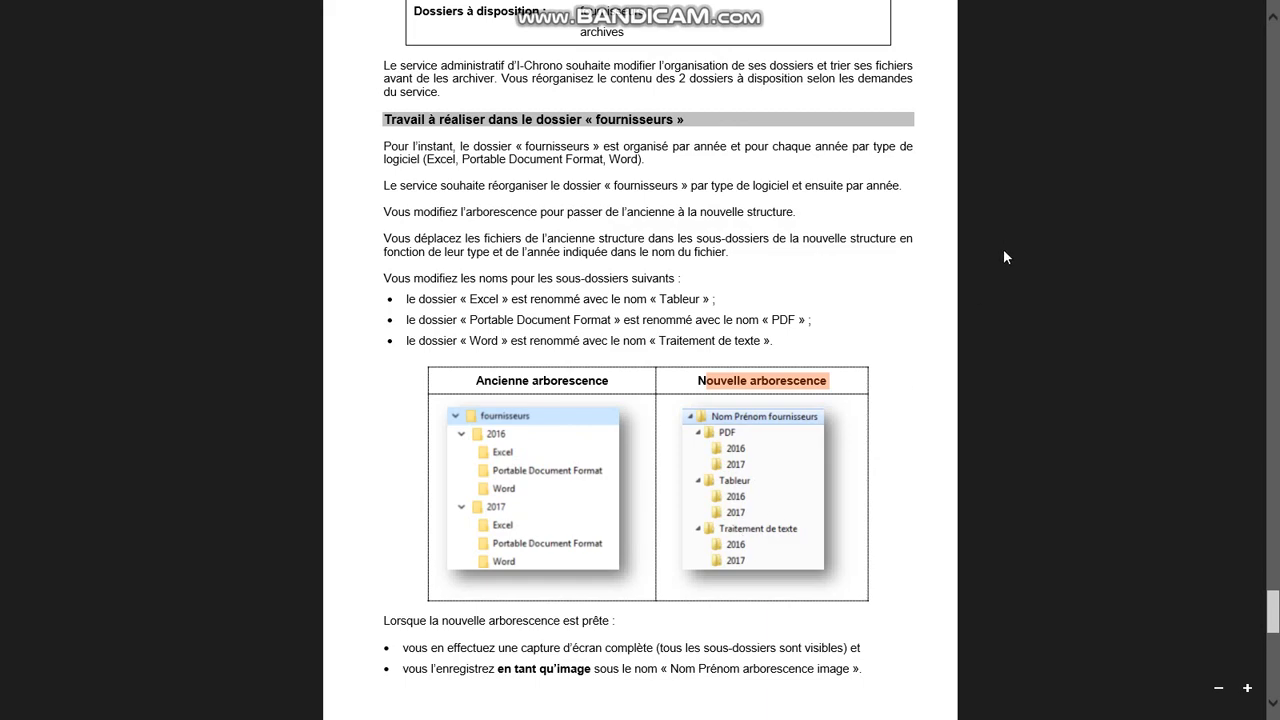
pyautogui.hotkey('alt', 'Tab')
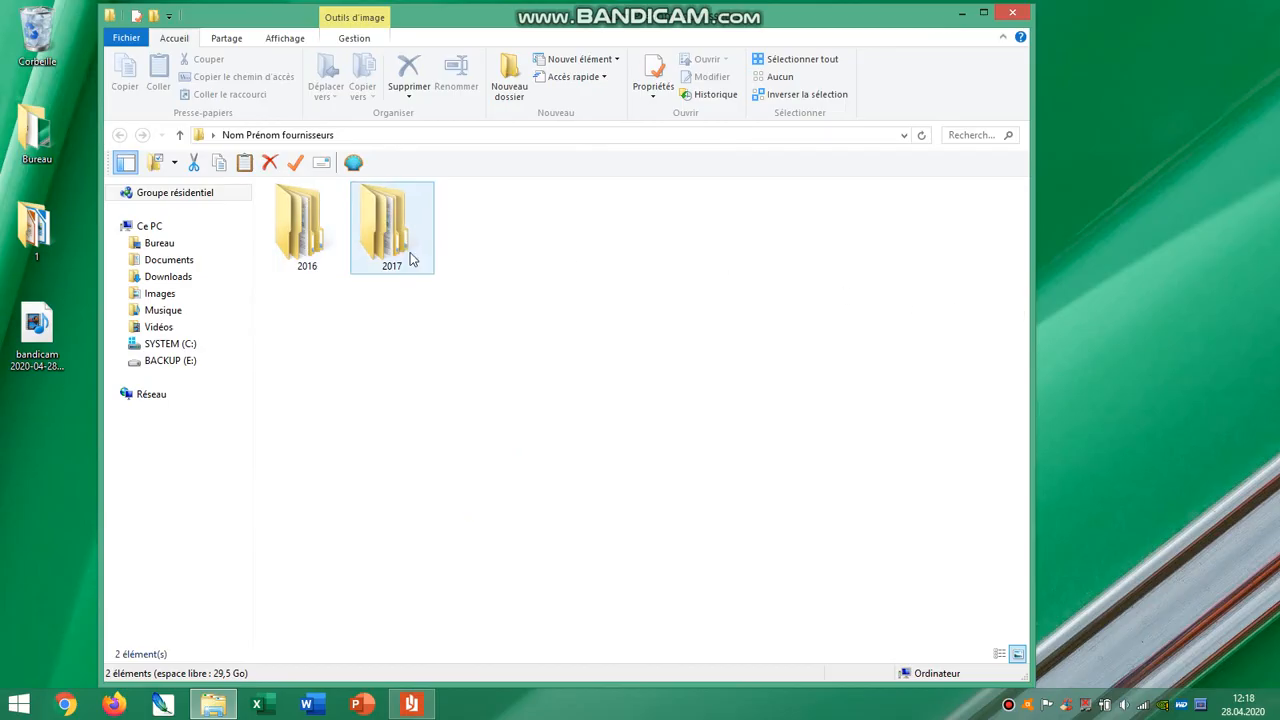
pyautogui.click(320, 242)
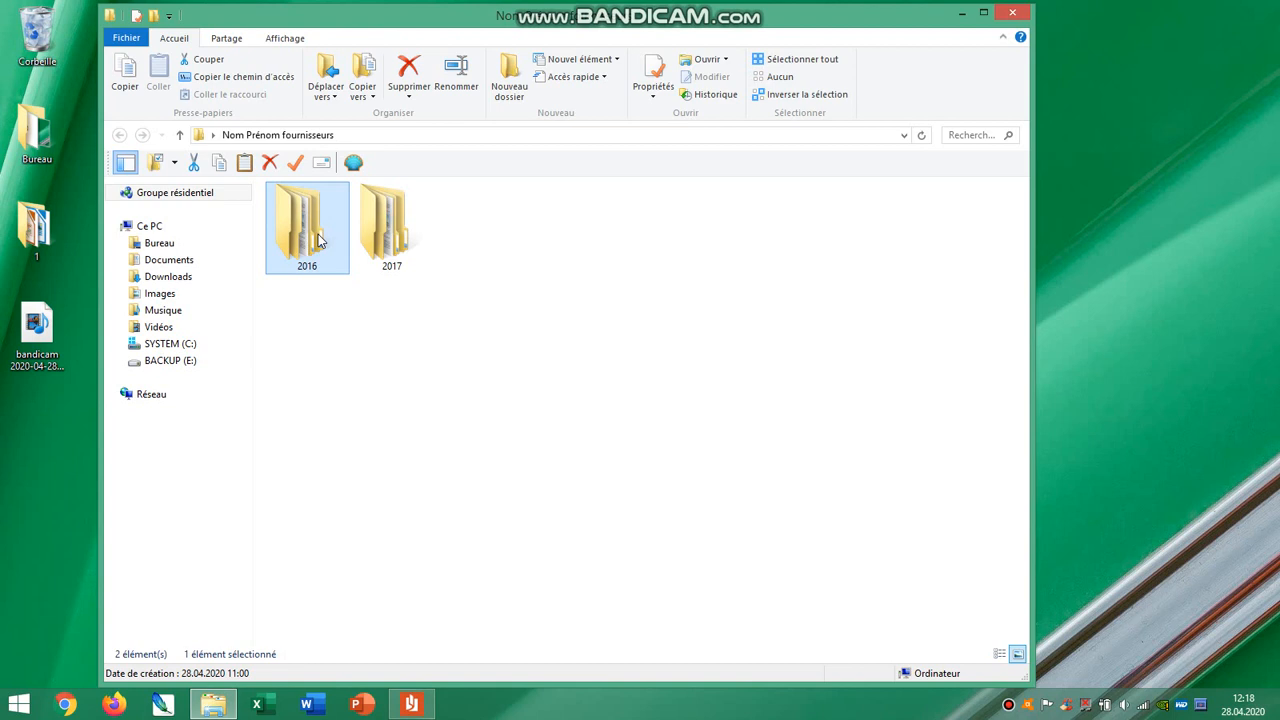
pyautogui.doubleClick(318, 234)
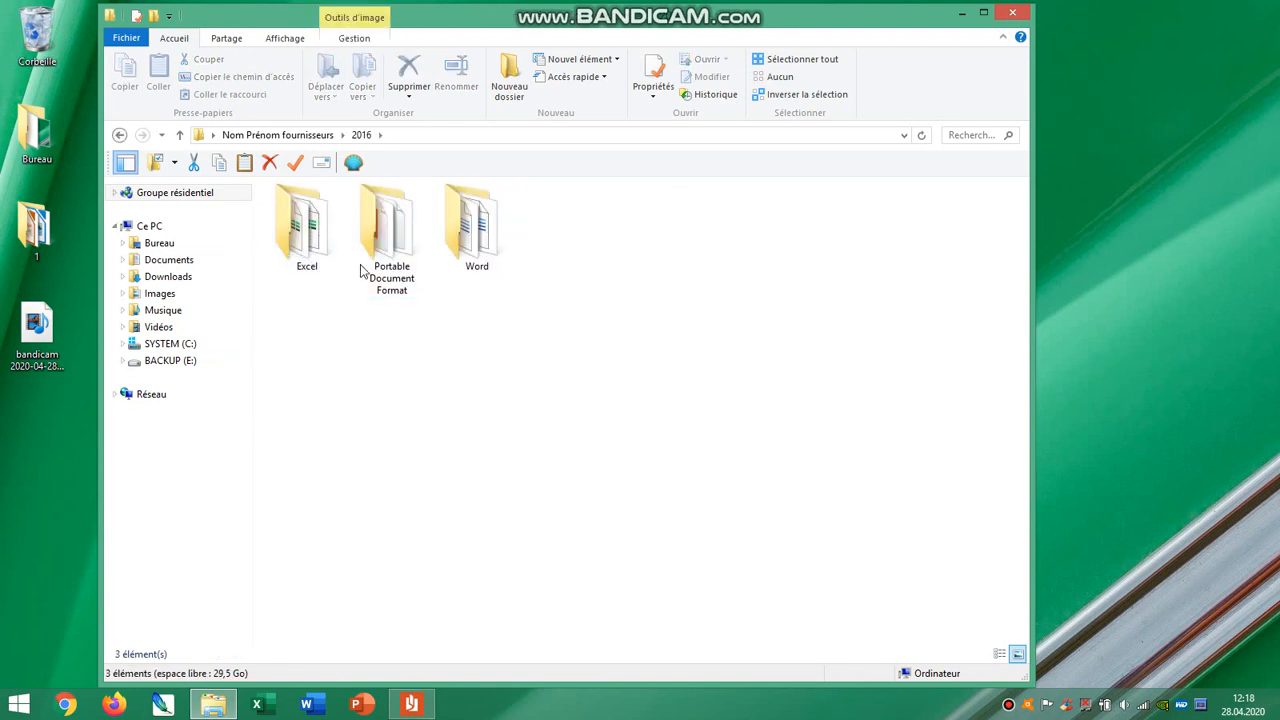
pyautogui.click(303, 262)
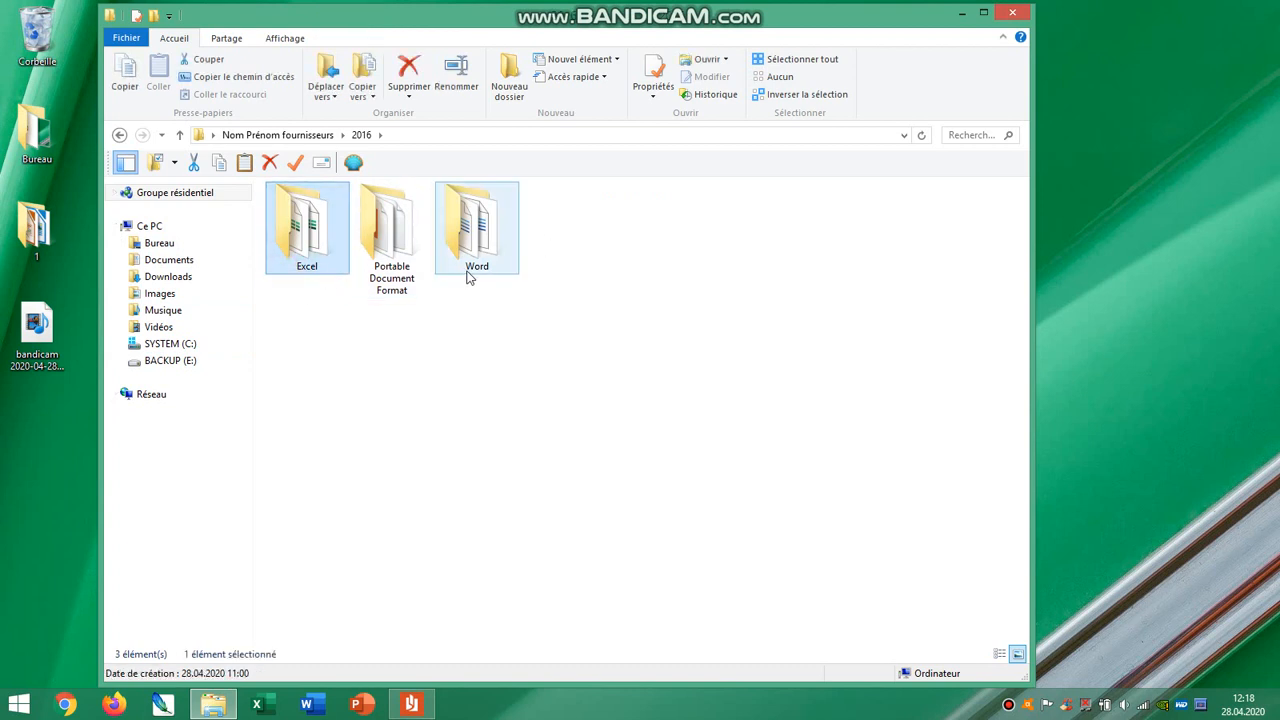
pyautogui.click(318, 272)
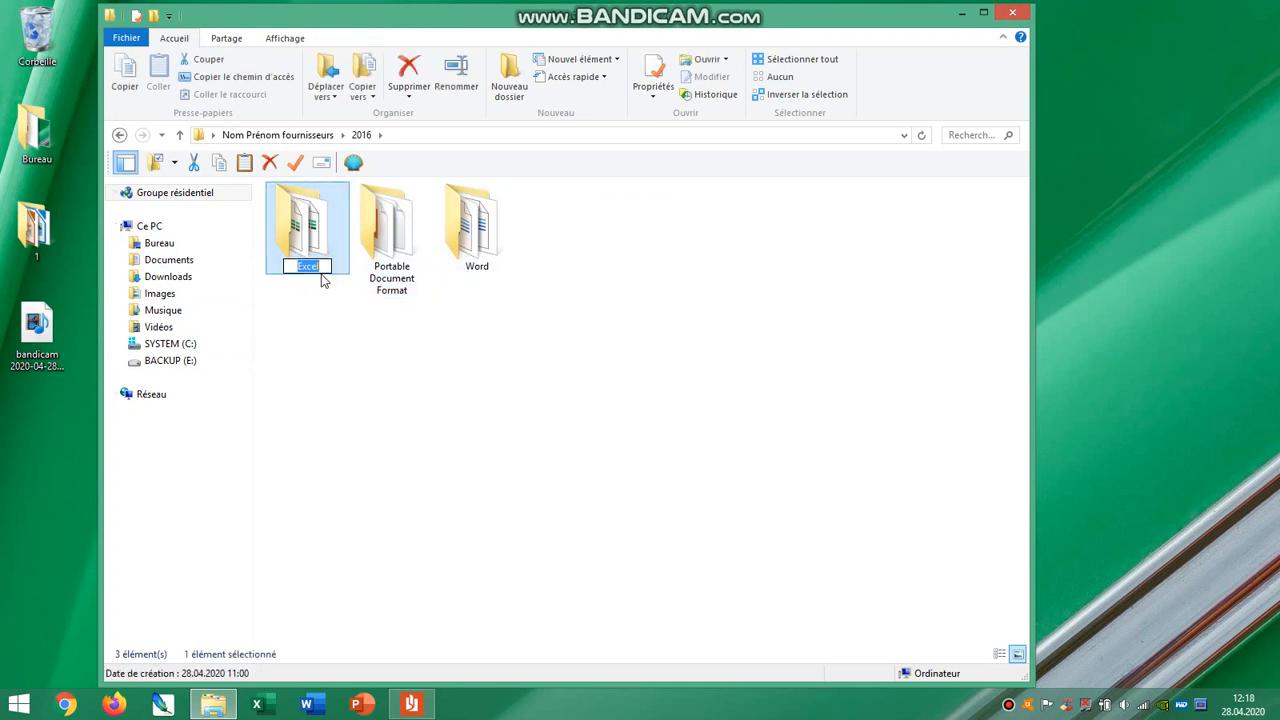
pyautogui.write('Tableur')
# Rename the Portable Document Format subfolder of 2016 as "PDF".
pyautogui.click(388, 290)
pyautogui.click(328, 280)
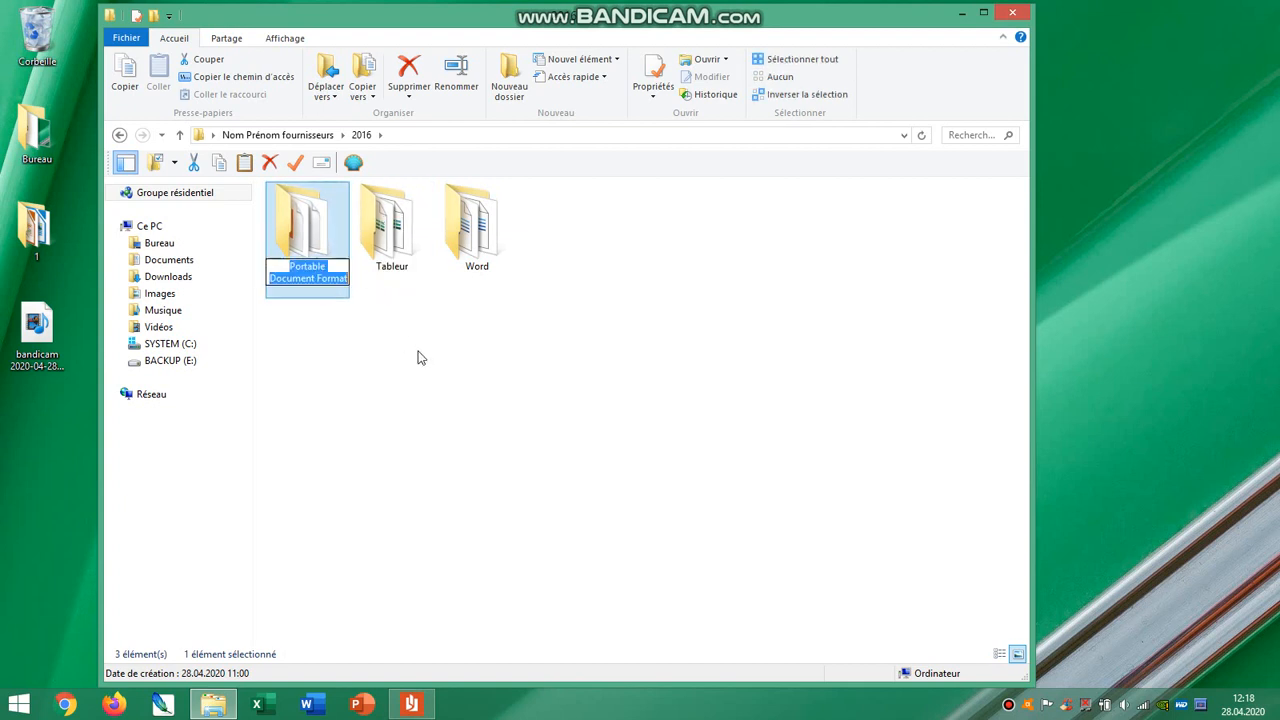
pyautogui.write('PDF')
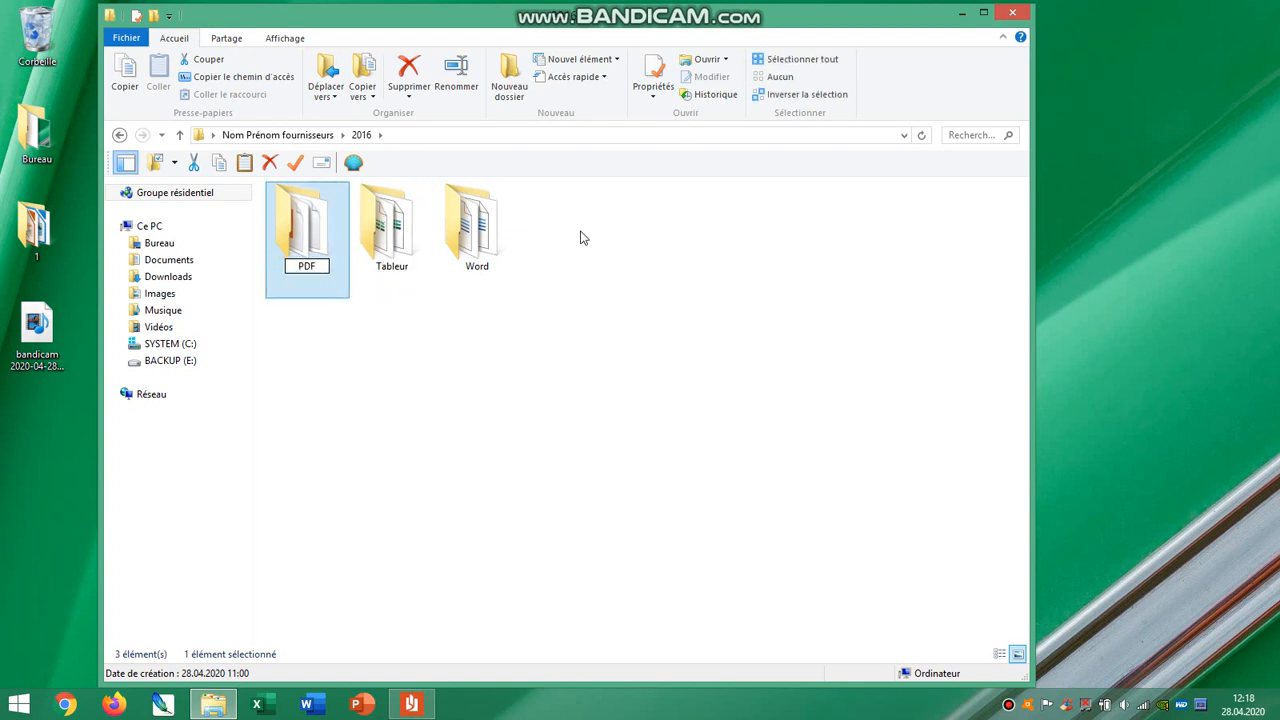
# Rename the Word subfolder of 2016 as "Traitement de texte".
pyautogui.click(480, 268)
pyautogui.click(481, 270)
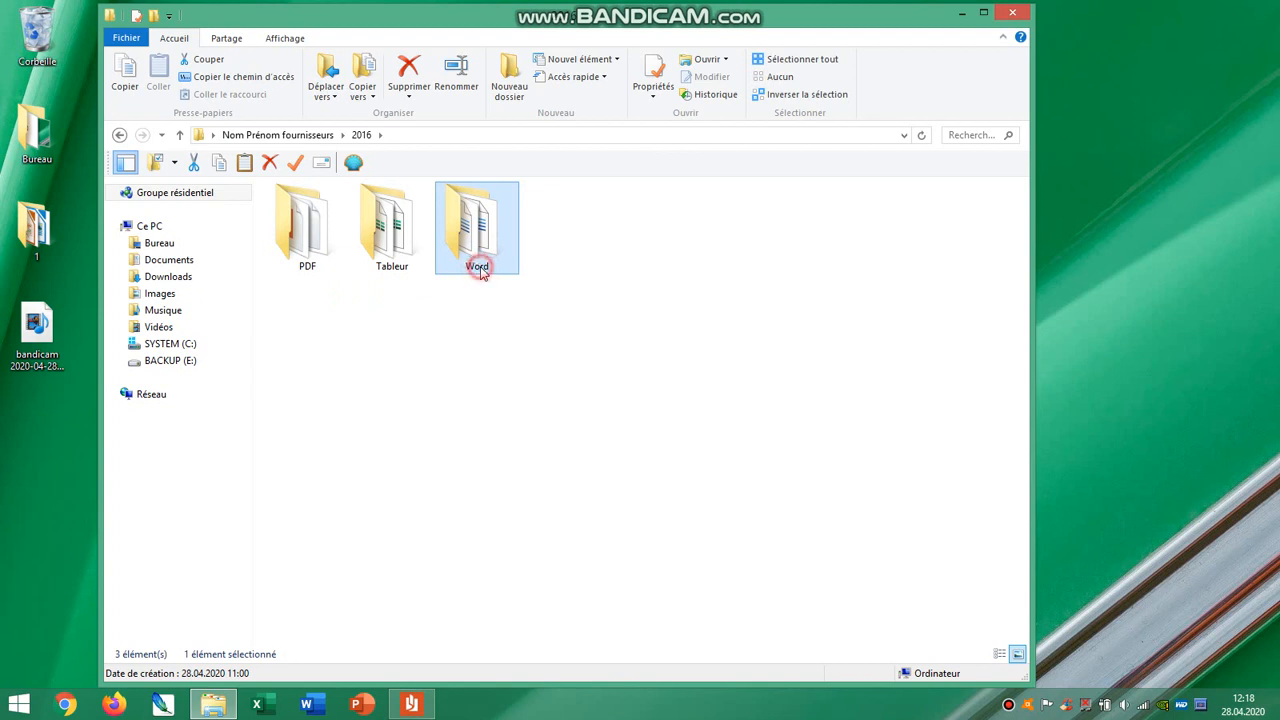
pyautogui.write('traitemen')
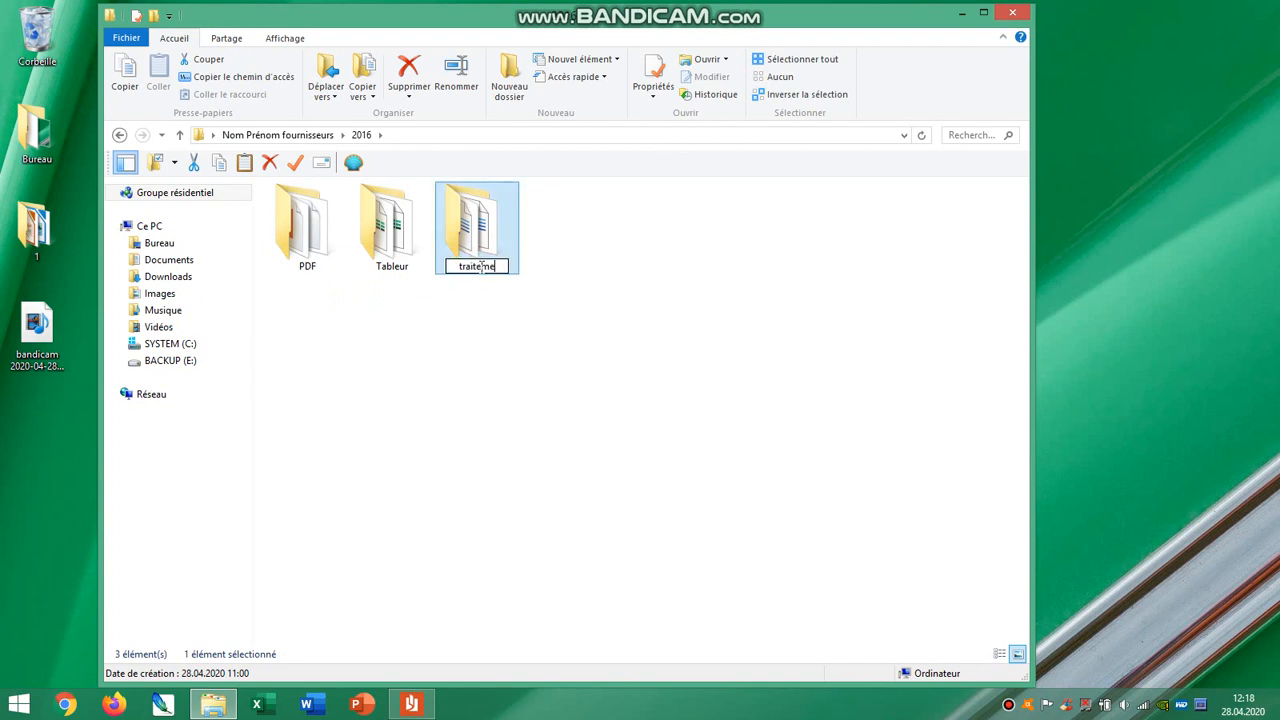
pyautogui.press('BackSpace')
pyautogui.press('BackSpace')
pyautogui.press('BackSpace')
pyautogui.press('BackSpace')
pyautogui.press('BackSpace')
pyautogui.press('BackSpace')
pyautogui.press('BackSpace')
pyautogui.write('Traitement de texte')
pyautogui.press('Return')
pyautogui.press('Return')
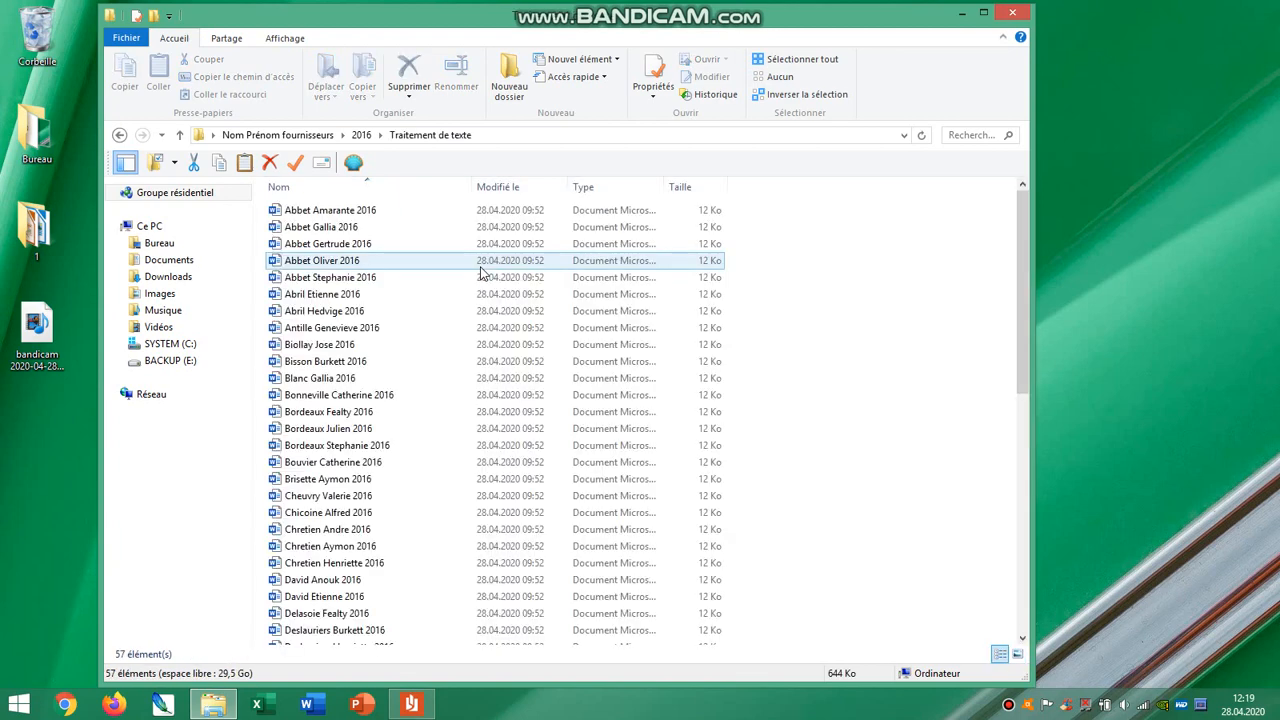
pyautogui.click(119, 134)
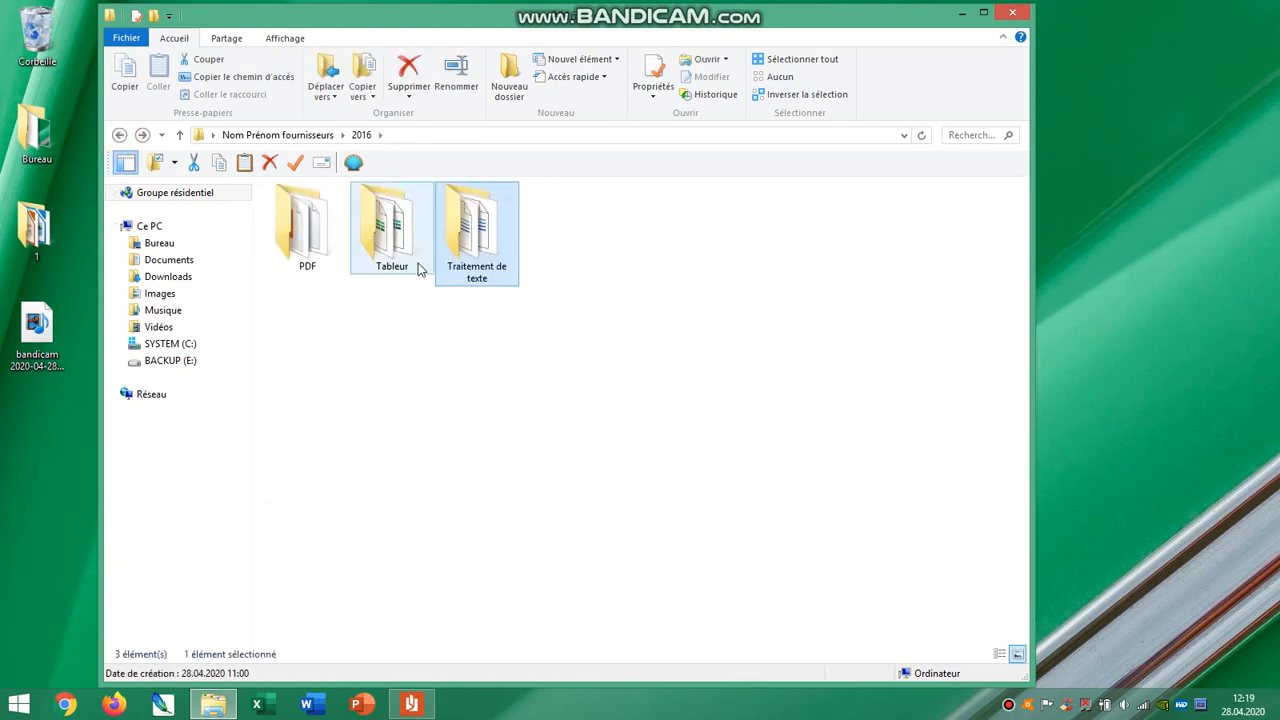
# Open the 2017 folder inside Nom Prénom fournisseurs and rename its Word subfolder as "Taritement de texte".
pyautogui.click(119, 134)
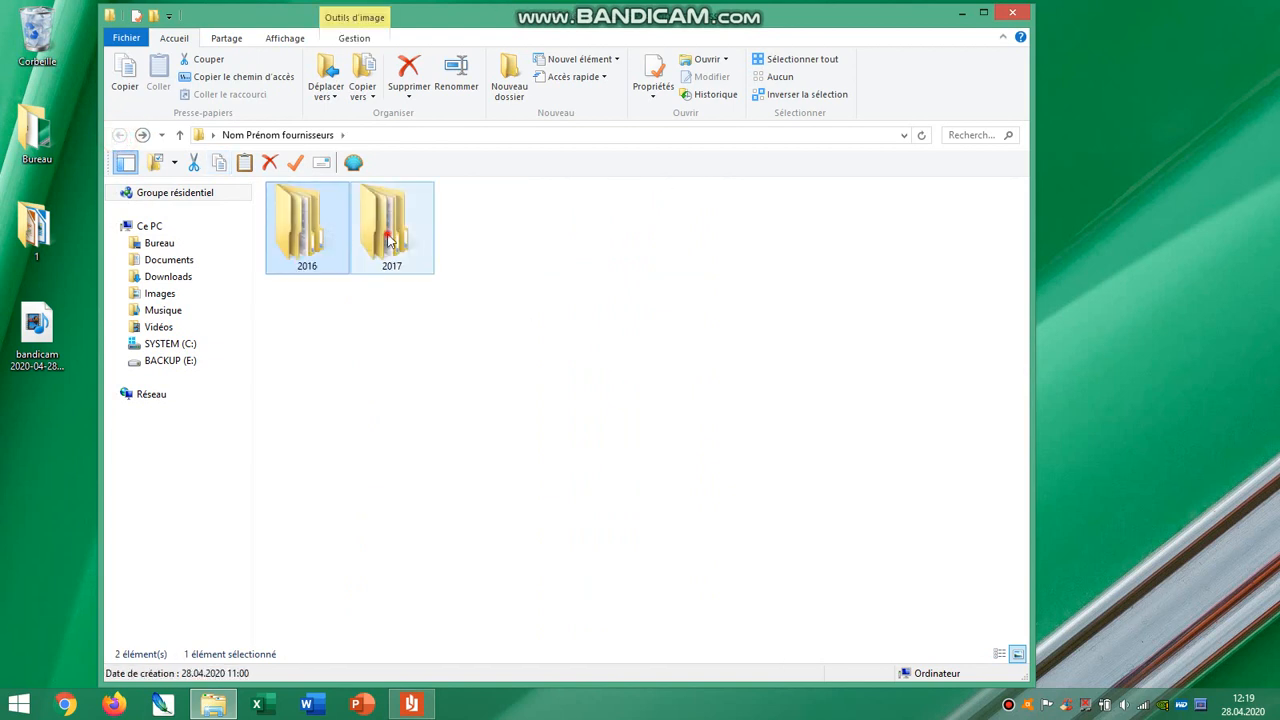
pyautogui.doubleClick(378, 248)
pyautogui.click(337, 207)
pyautogui.click(296, 210)
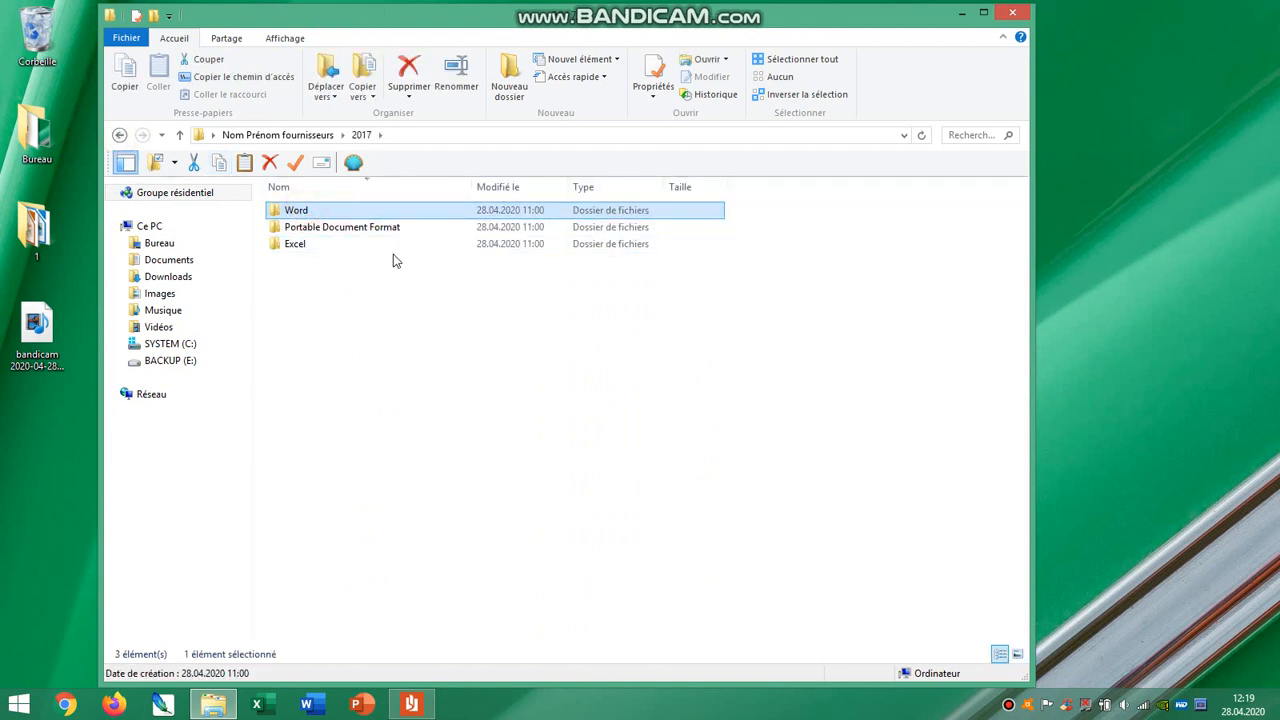
pyautogui.write('Taritement de text')
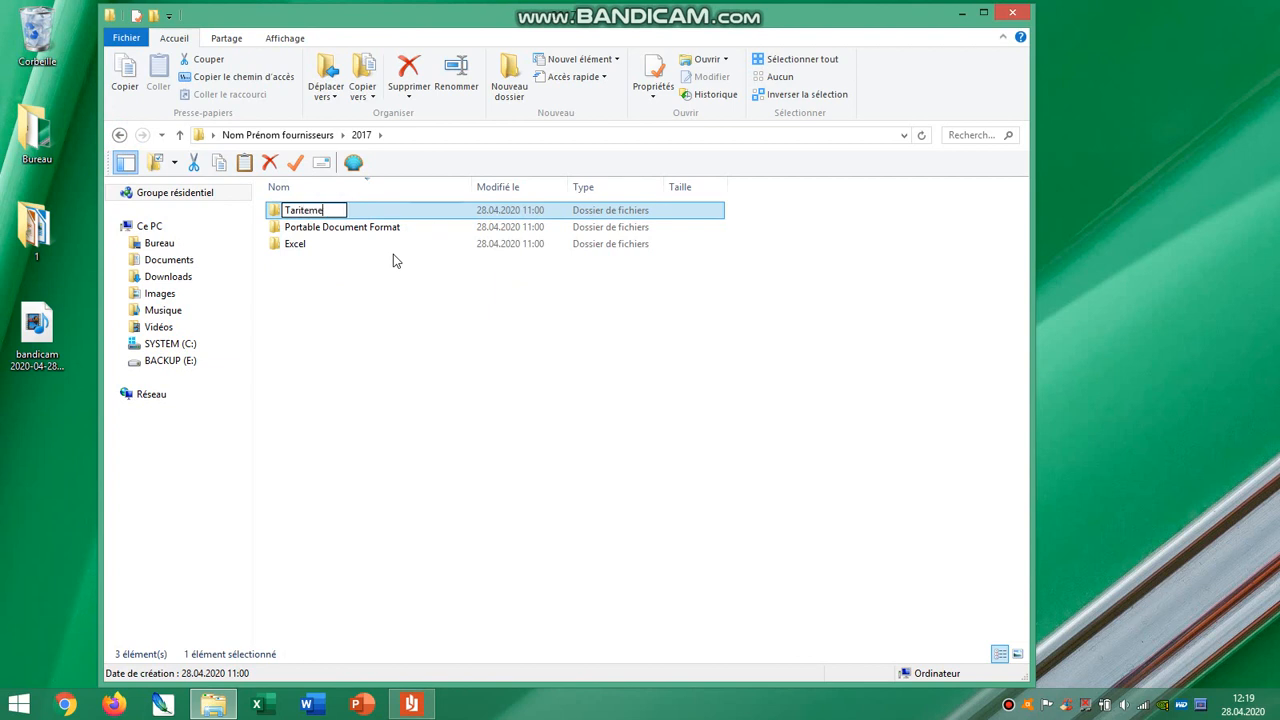
pyautogui.write('e')
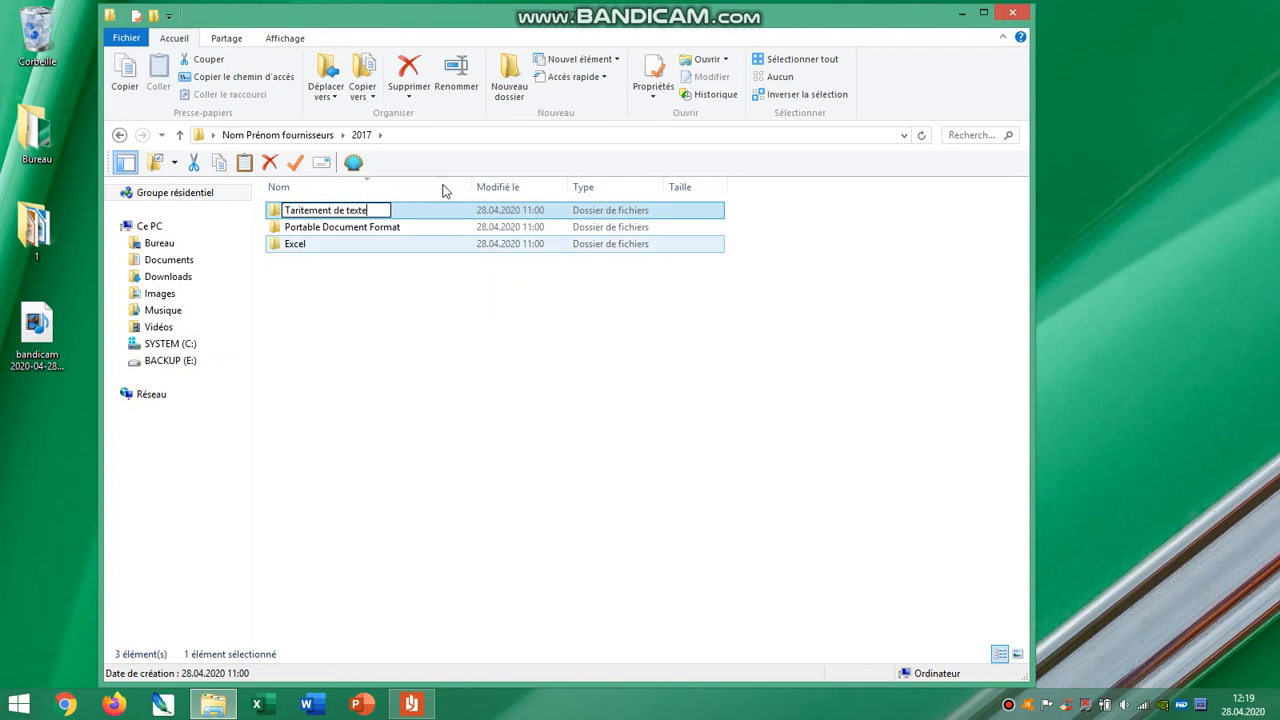
# Rename the Portable Document Format subfolder of 2017 as "PDF".
pyautogui.click(362, 228)
pyautogui.press('F2')
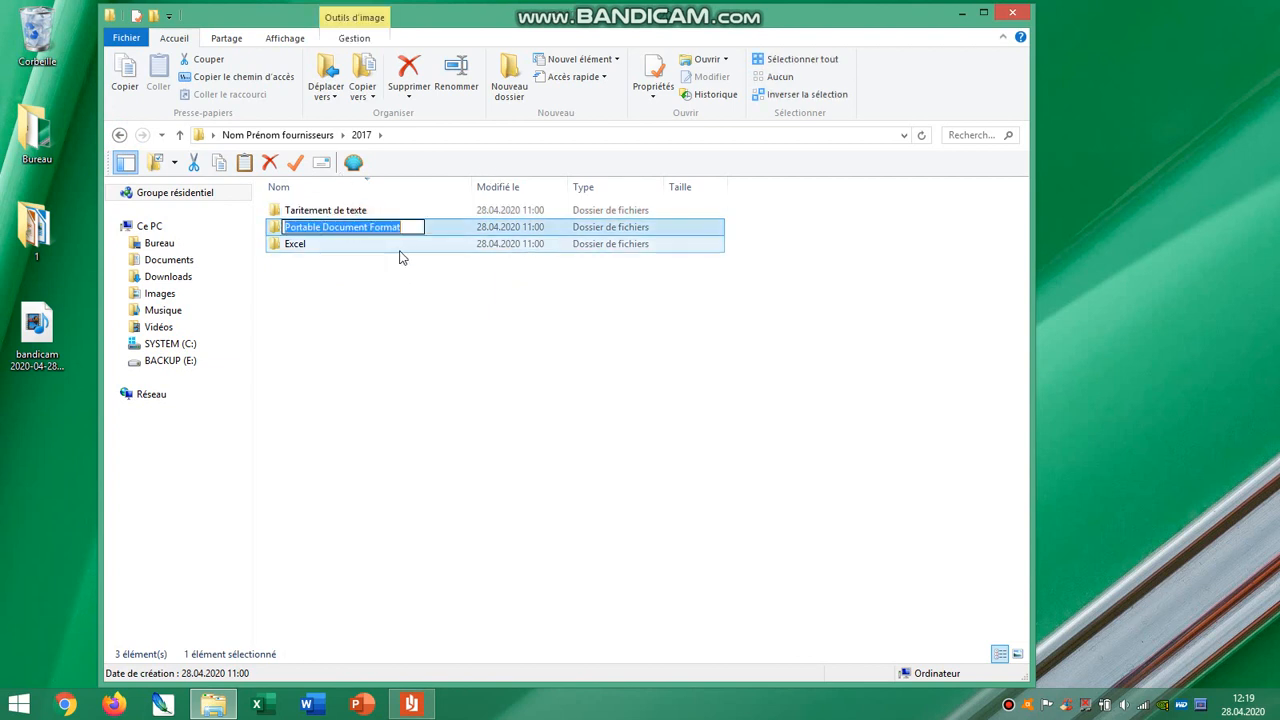
pyautogui.write('PDF')
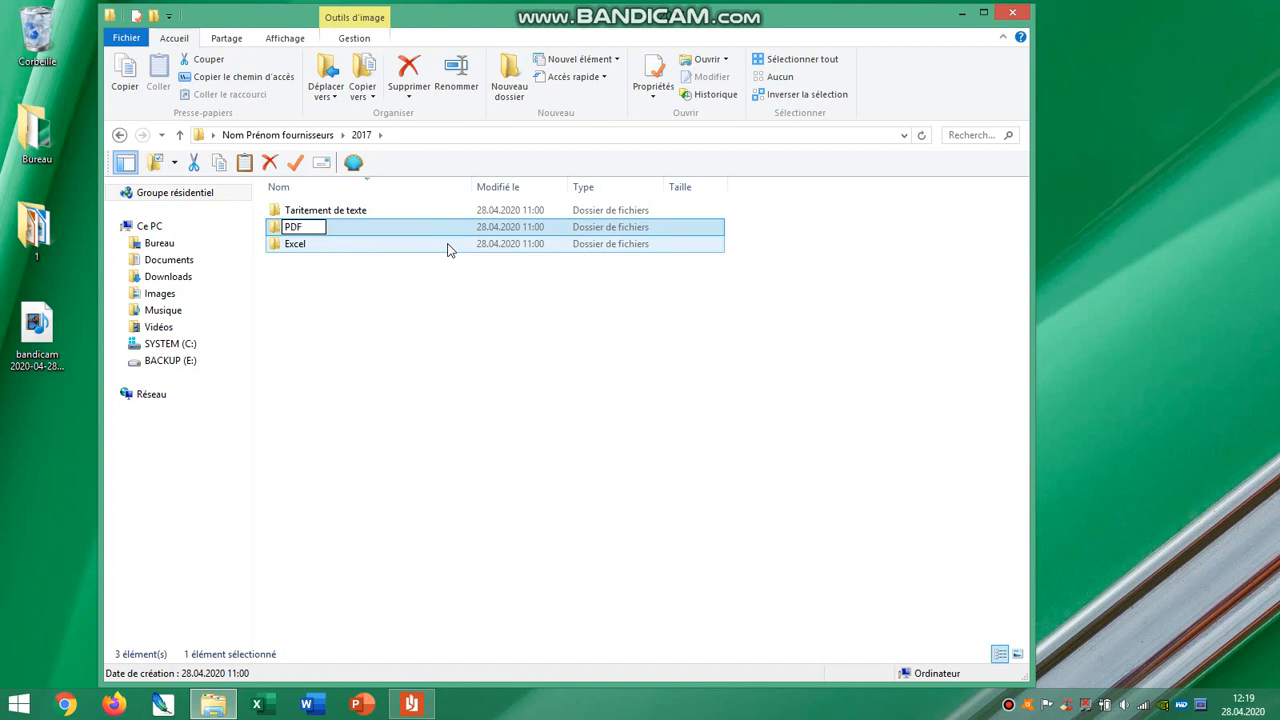
# Rename the Excel subfolder of 2017 as "Tableur".
pyautogui.click(305, 249)
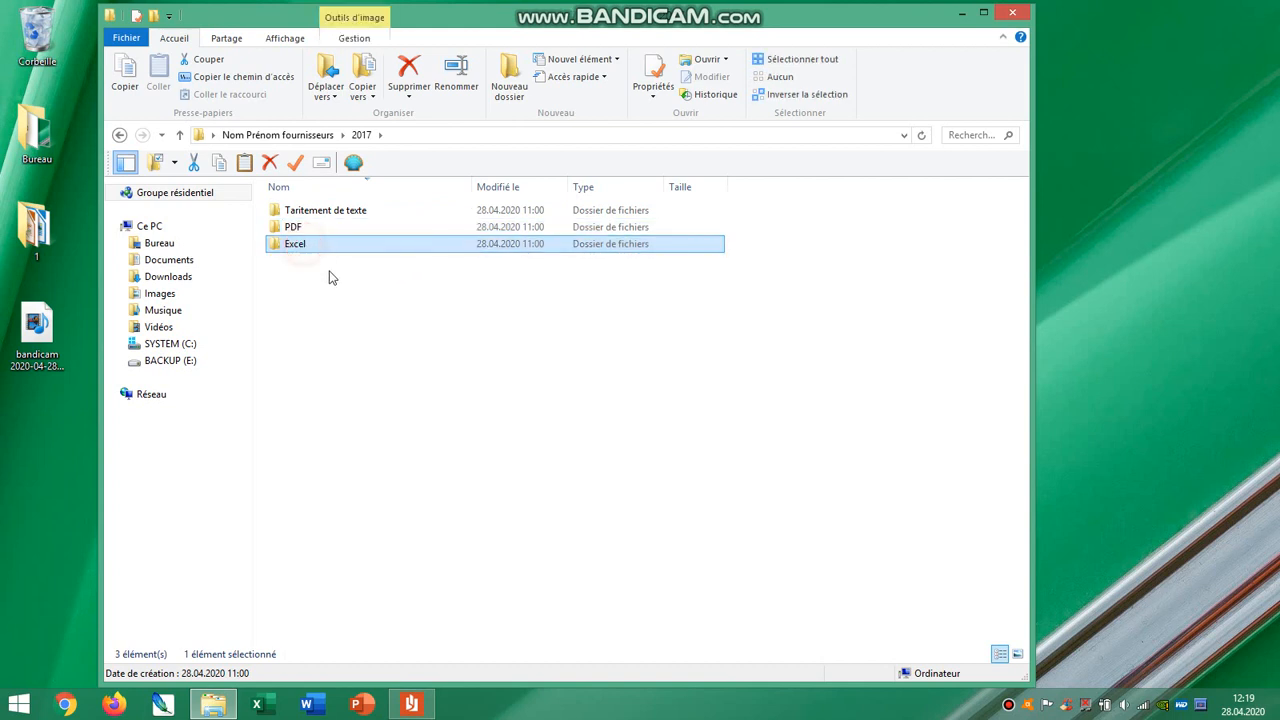
pyautogui.press('F2')
pyautogui.write('tableur')
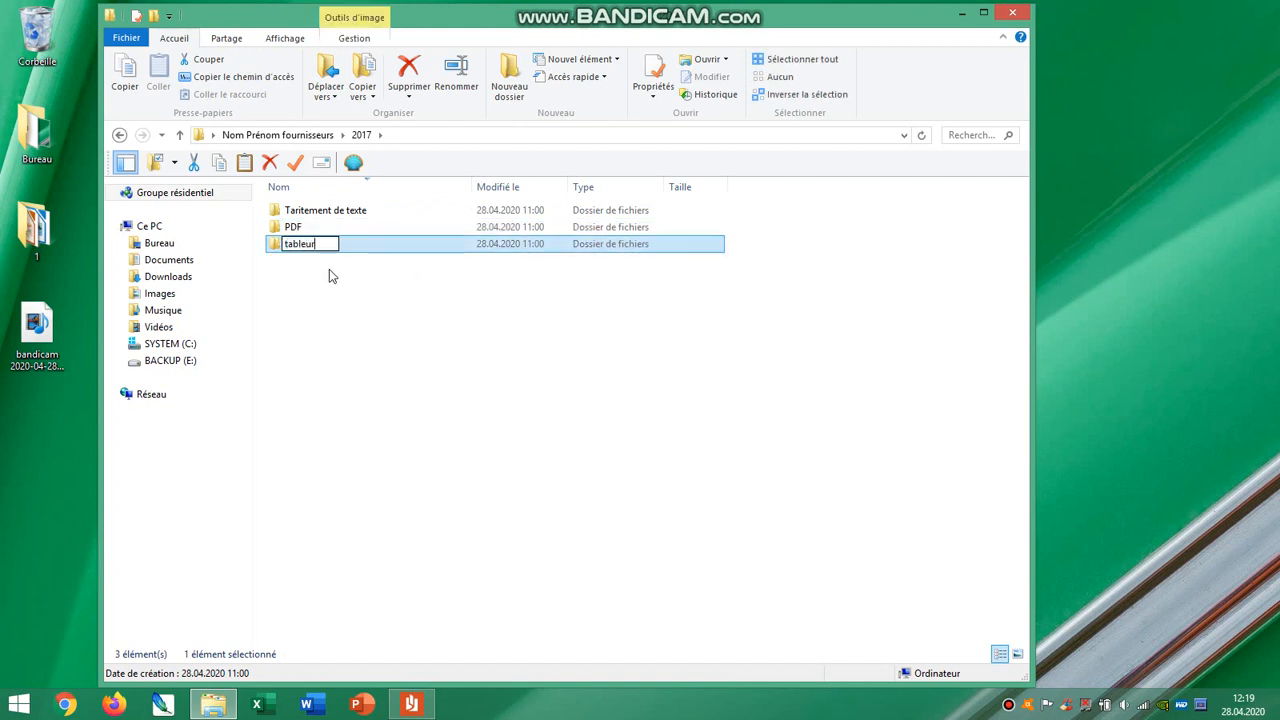
pyautogui.press('BackSpace')
pyautogui.write('Tabl')
pyautogui.press('Return')
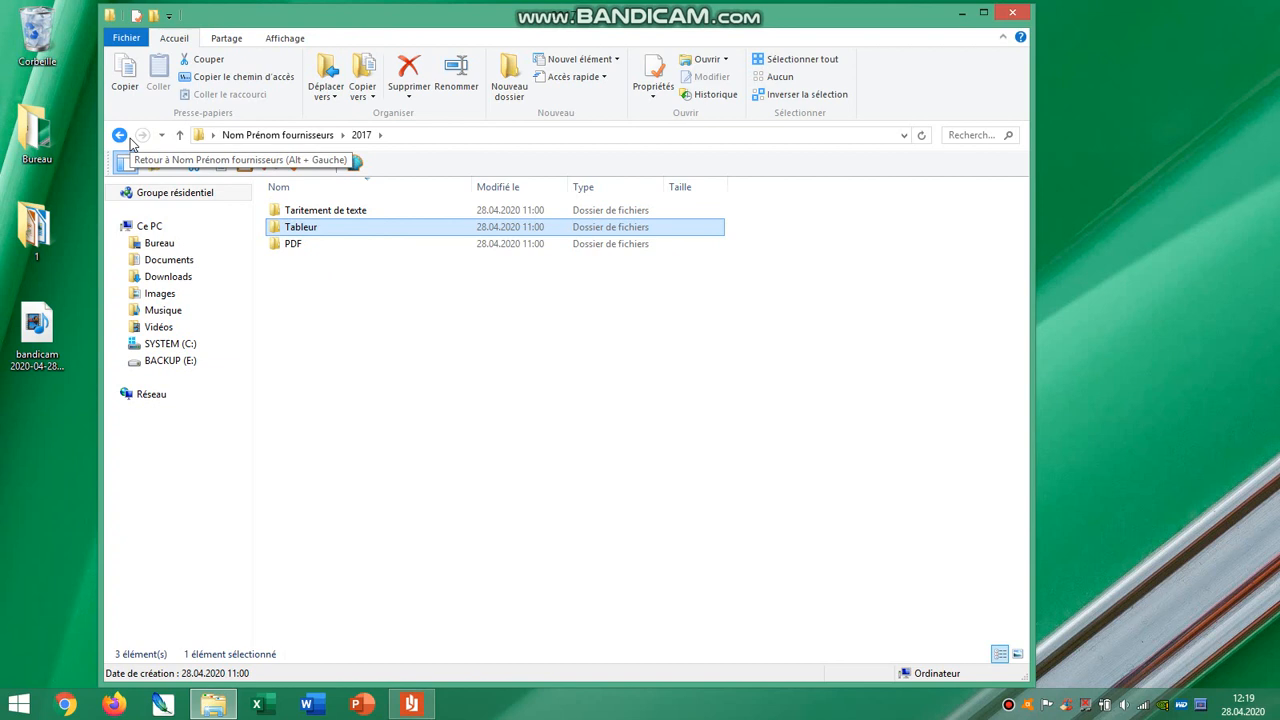
# Move the folder window aside, return it to Nom Prénom fournisseurs, and create a desktop folder named "PDF".
pyautogui.moveTo(303, 15); pyautogui.dragTo(752, 39)
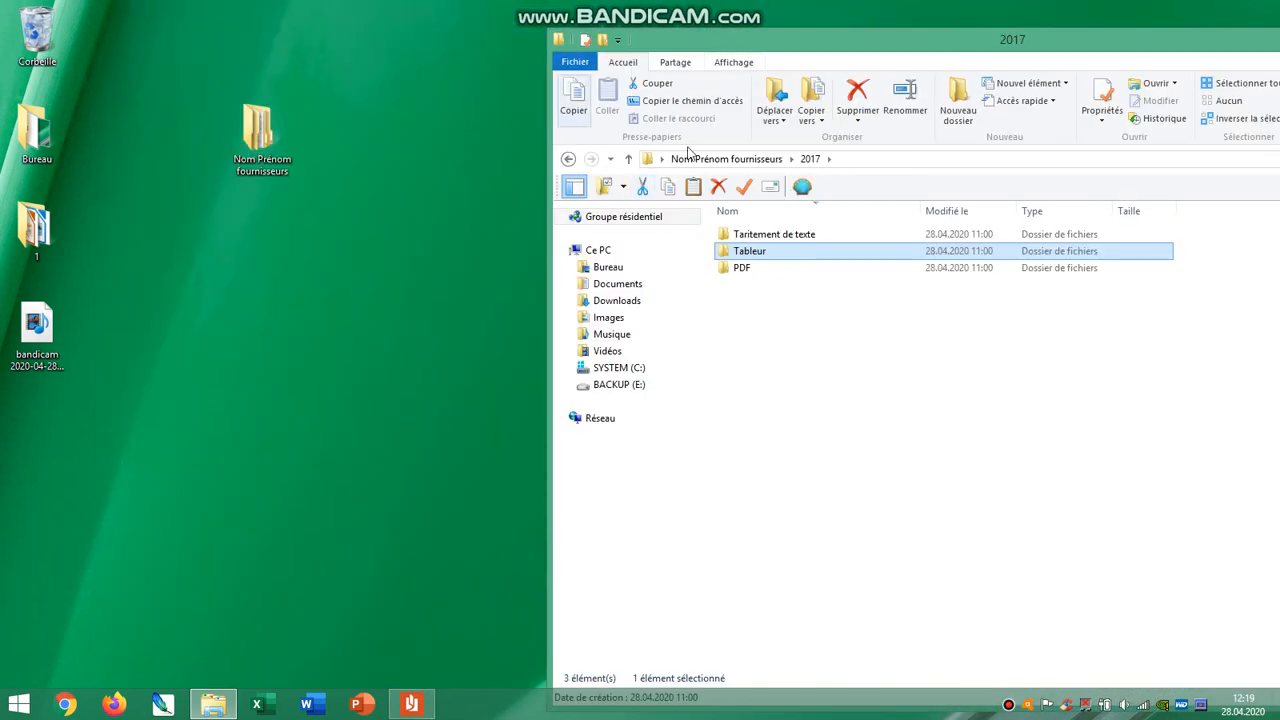
pyautogui.click(567, 160)
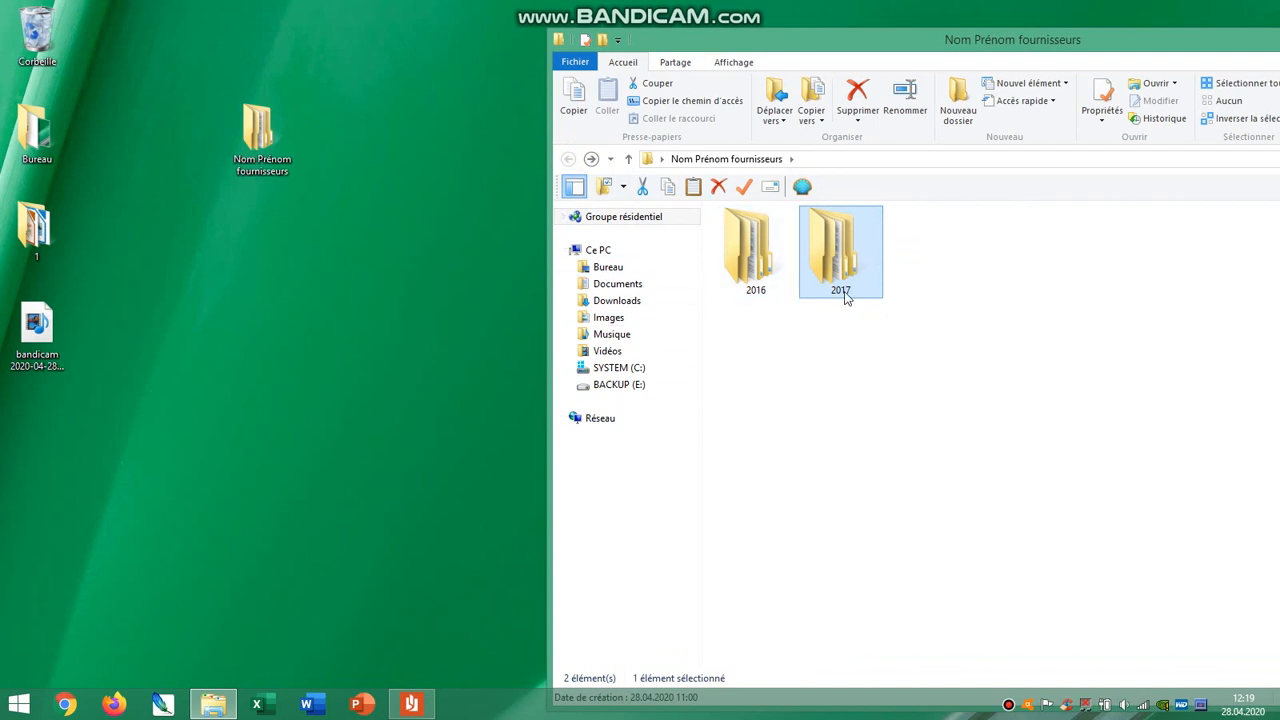
pyautogui.click(219, 234)
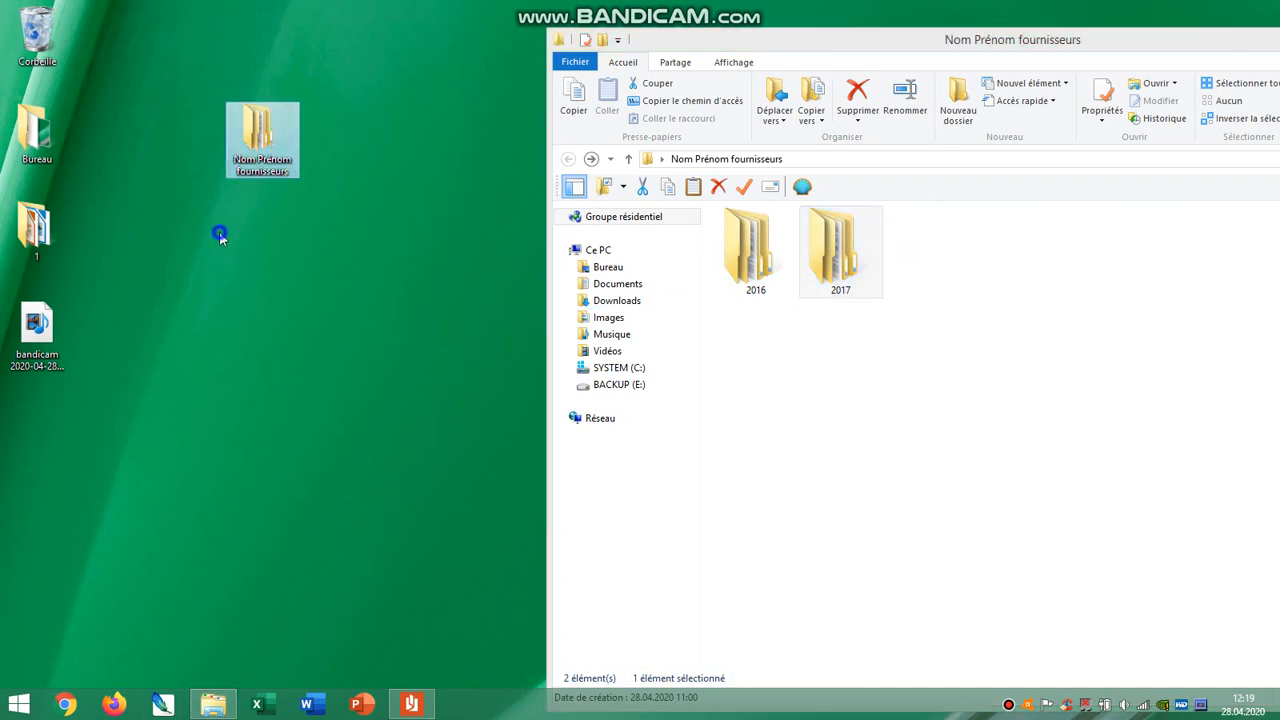
pyautogui.rightClick(220, 237)
pyautogui.moveTo(300, 436)
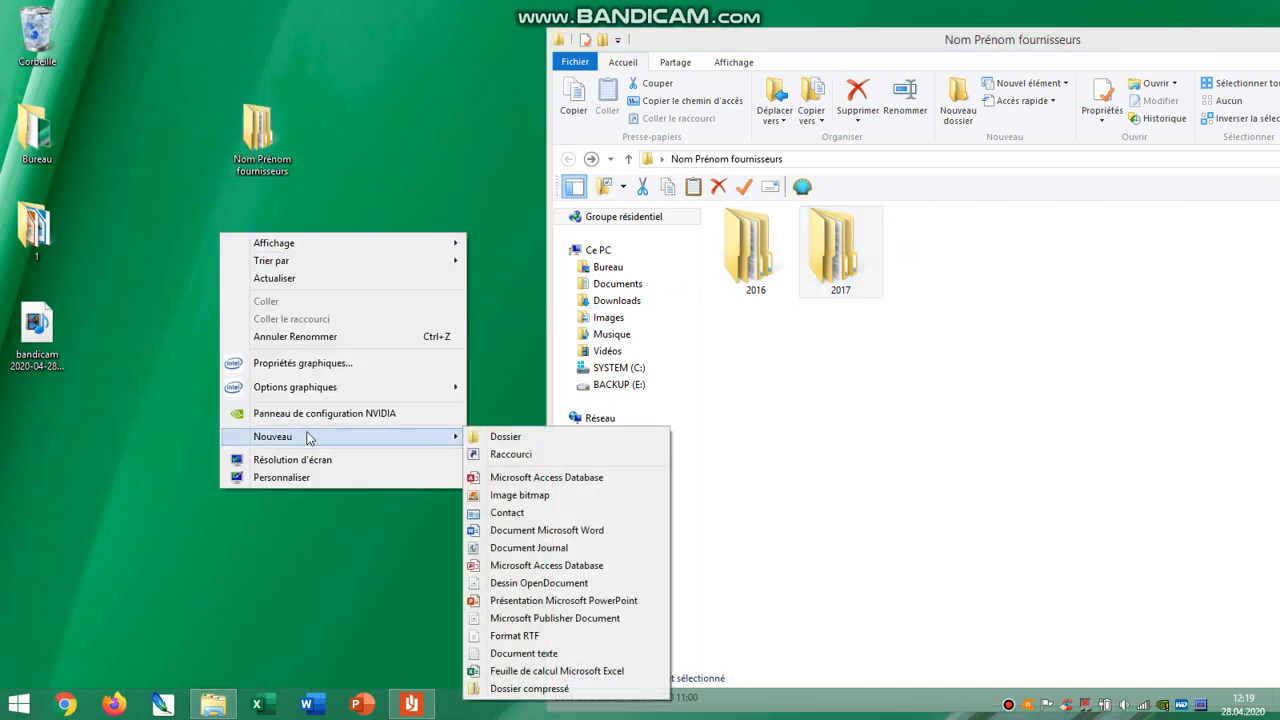
pyautogui.click(500, 436)
pyautogui.write('P')
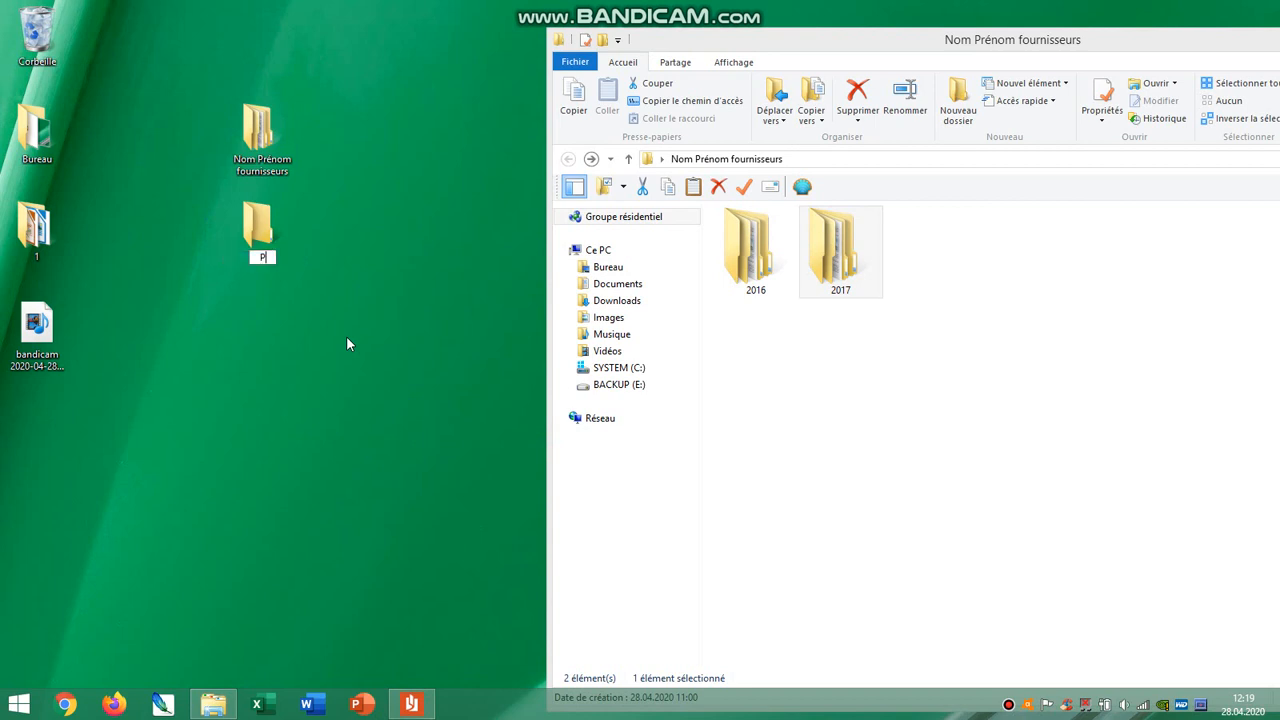
pyautogui.write('DF')
# Create a second new folder on the desktop named "Traitement de texte".
pyautogui.rightClick(276, 338)
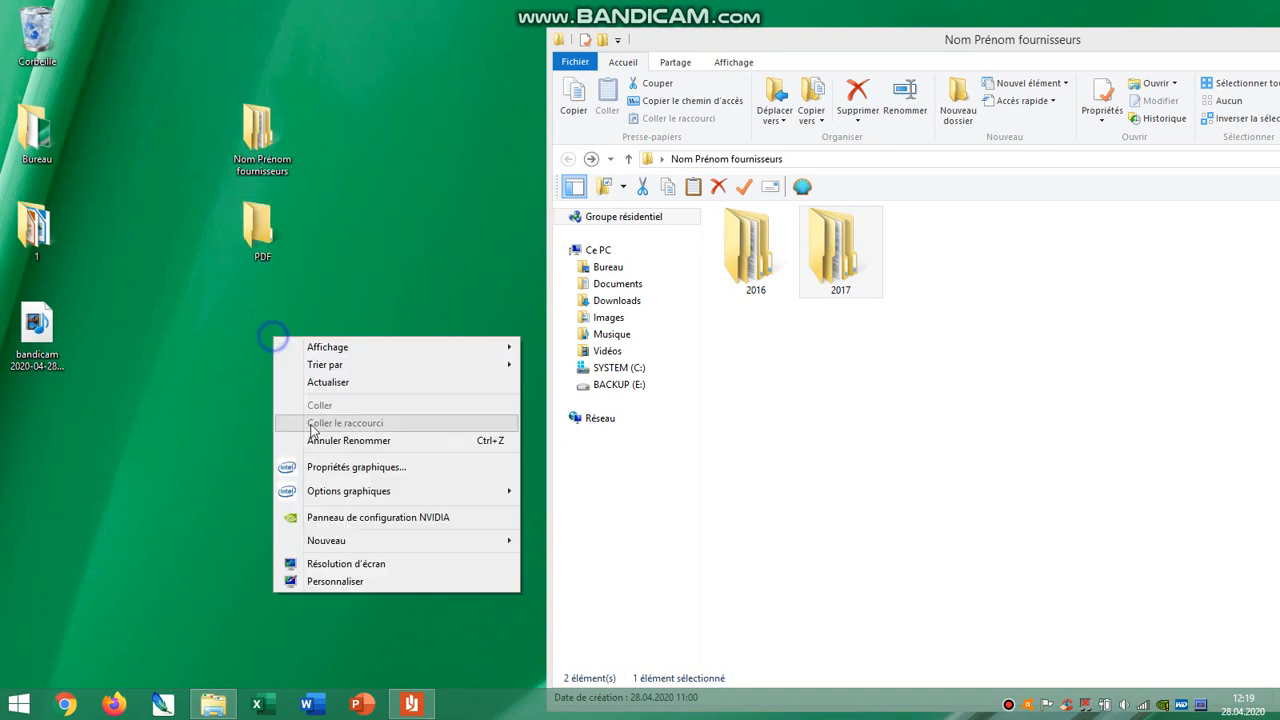
pyautogui.moveTo(380, 540)
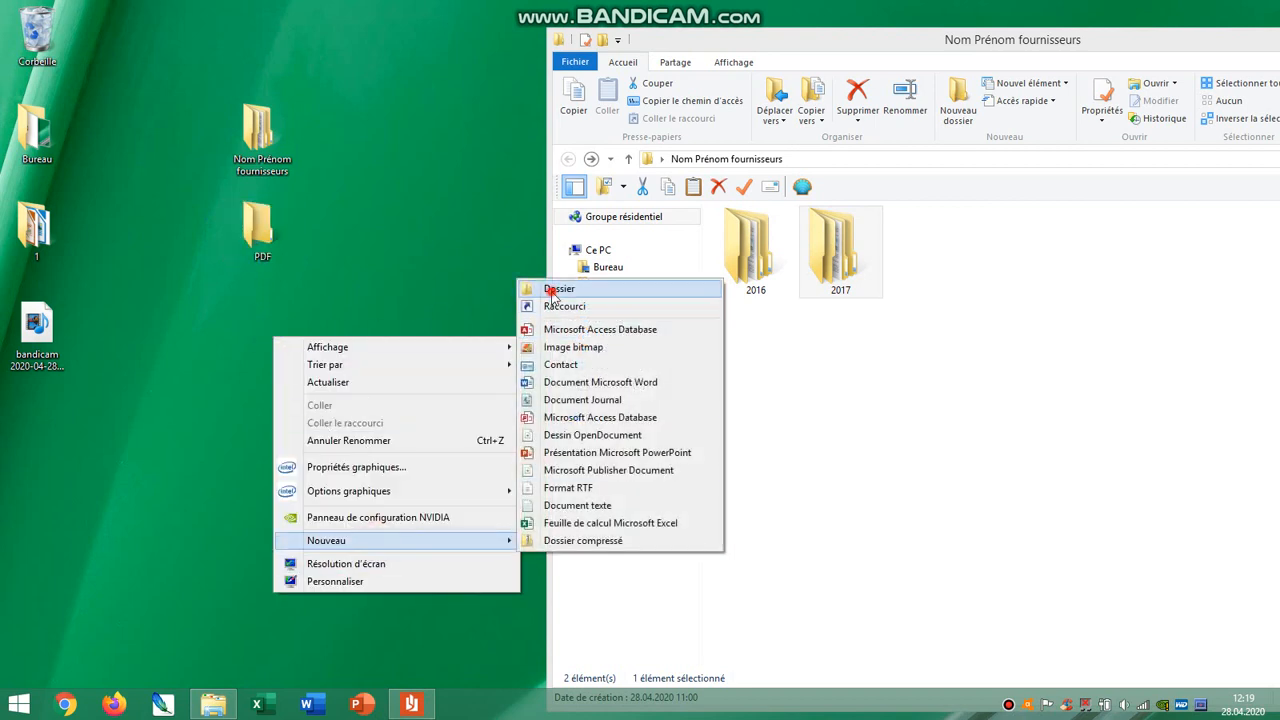
pyautogui.click(552, 289)
pyautogui.write('Traiteen')
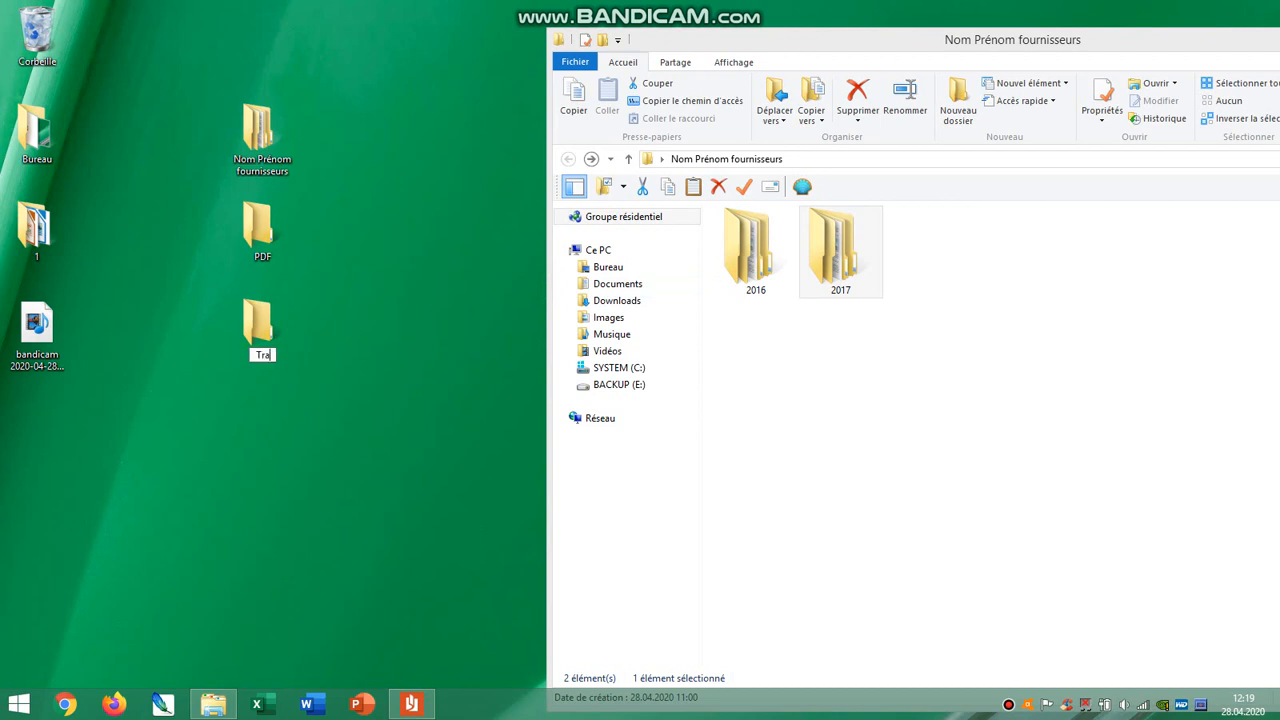
pyautogui.press('BackSpace')
pyautogui.press('BackSpace')
pyautogui.write('ment de texte')
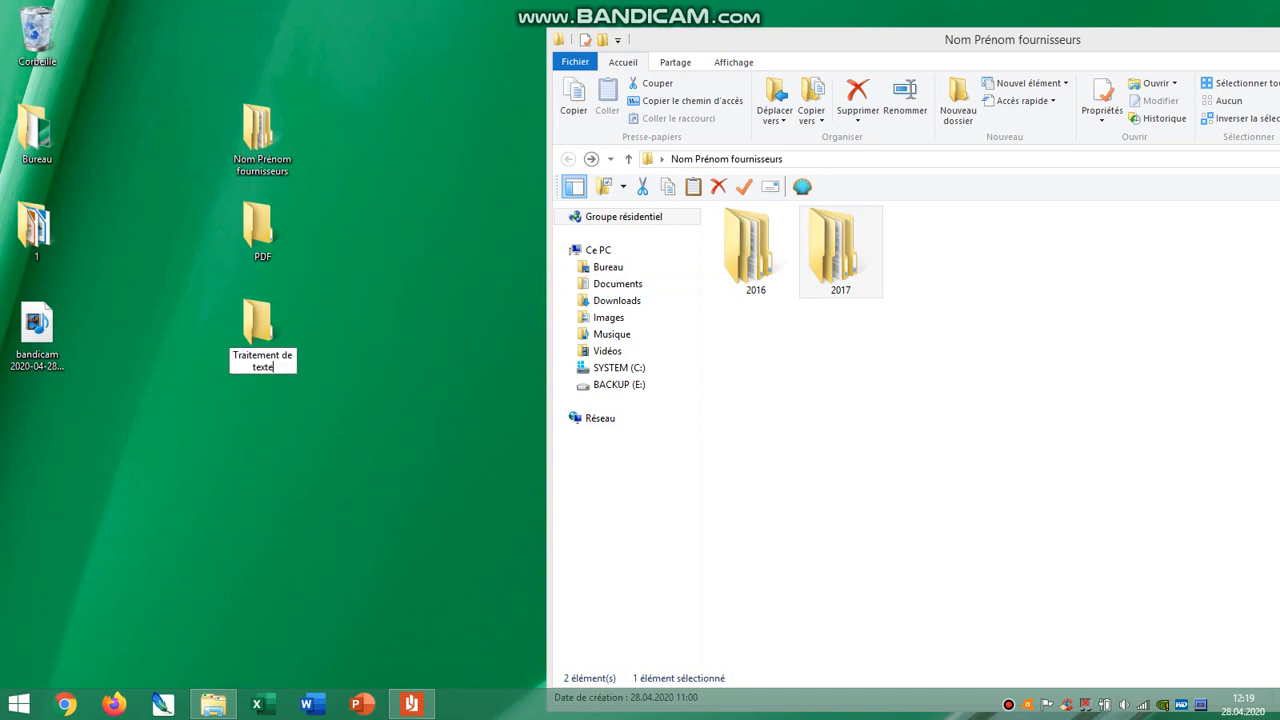
# Create a desktop folder named "Tableur" and place it directly below the Traitement de texte folder.
pyautogui.rightClick(293, 490)
pyautogui.moveTo(365, 437)
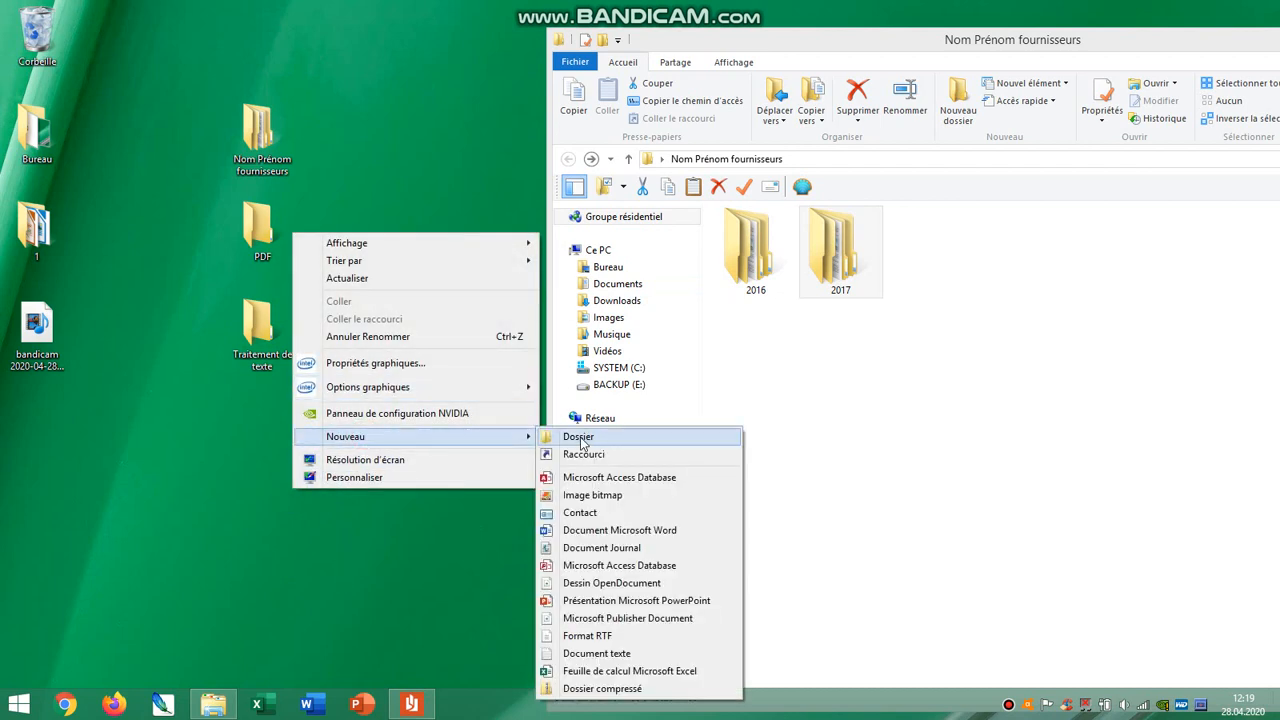
pyautogui.click(578, 437)
pyautogui.write('Tableur')
pyautogui.press('Return')
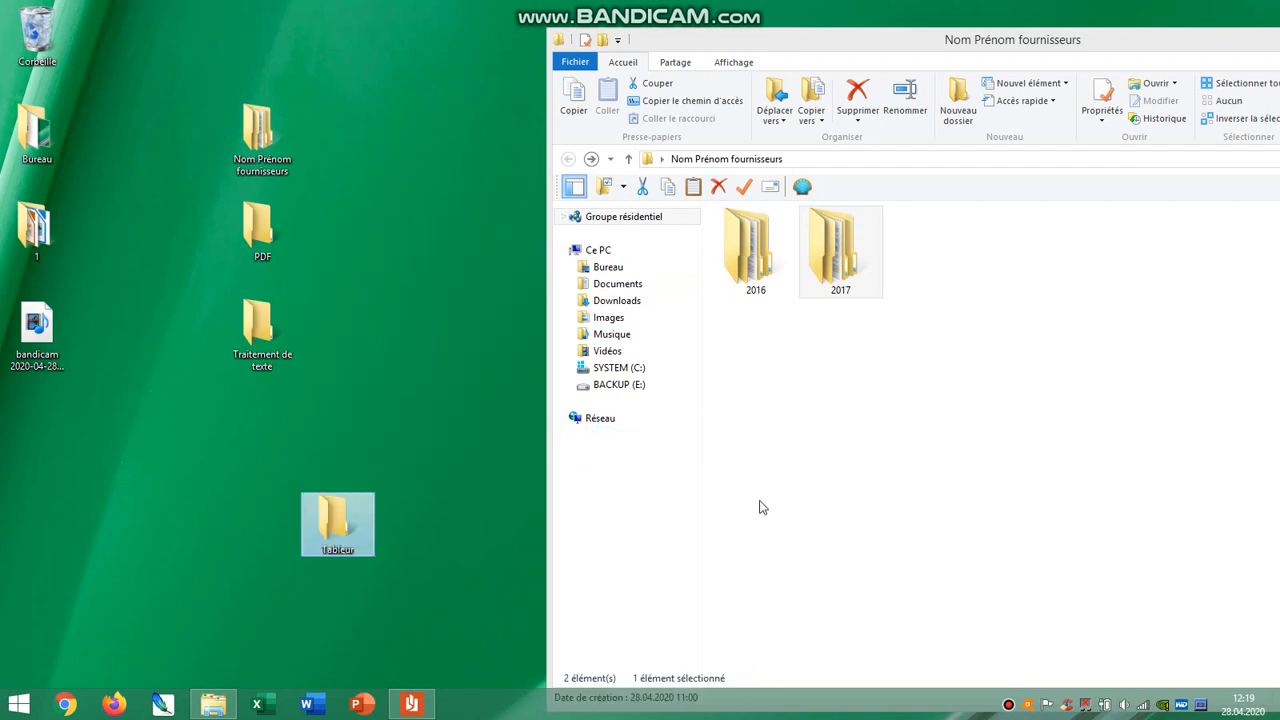
pyautogui.moveTo(334, 517); pyautogui.dragTo(259, 419)
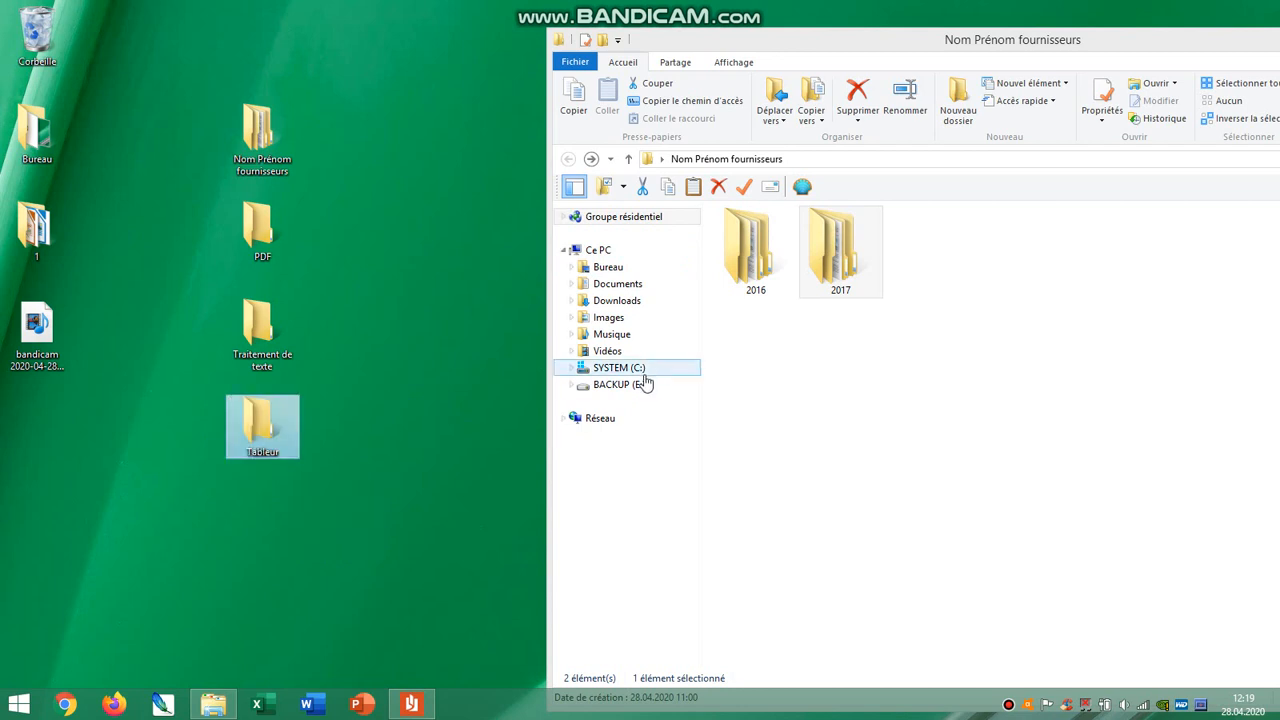
# Open the 2016 folder and move its PDF subfolder into the new desktop PDF folder.
pyautogui.doubleClick(755, 250)
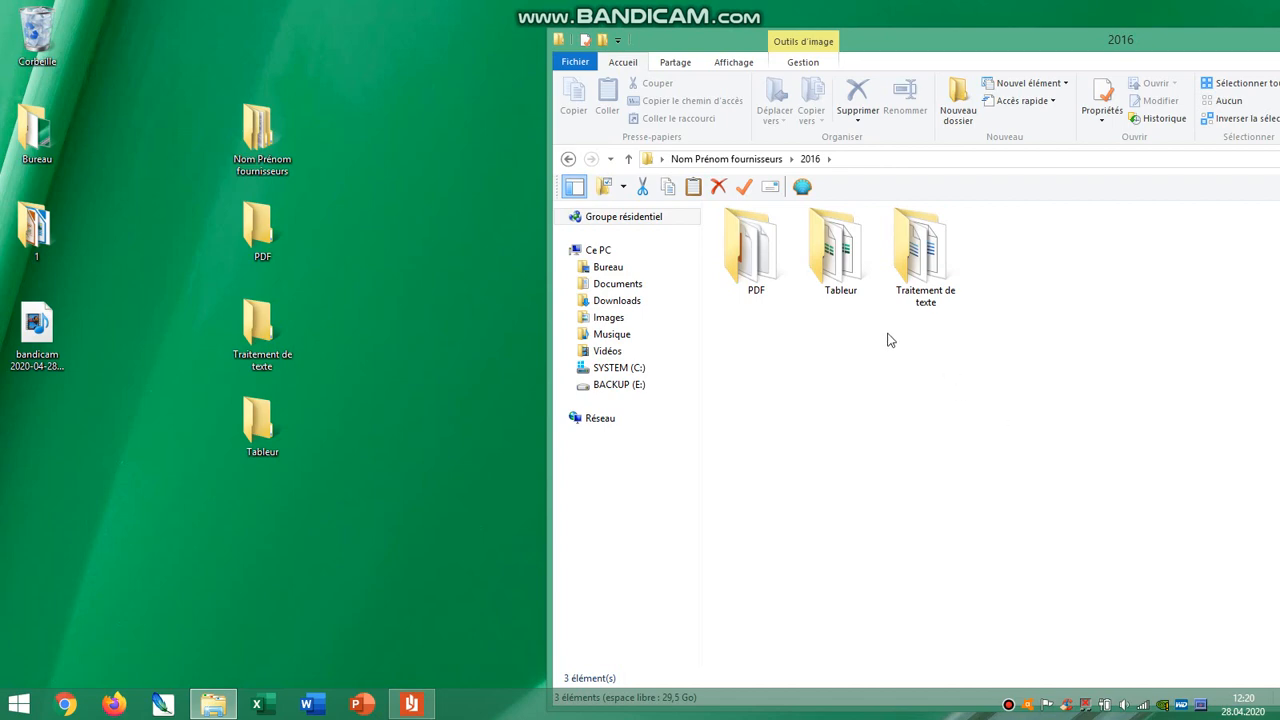
pyautogui.doubleClick(262, 235)
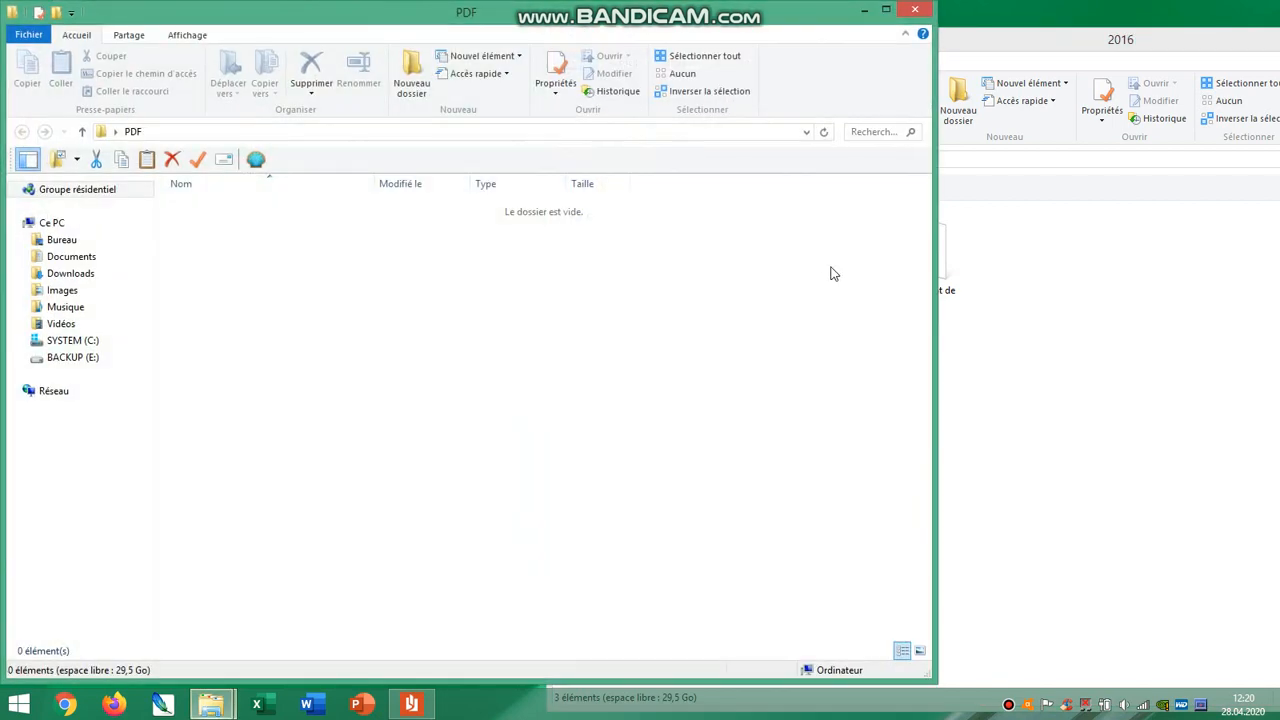
pyautogui.click(745, 255)
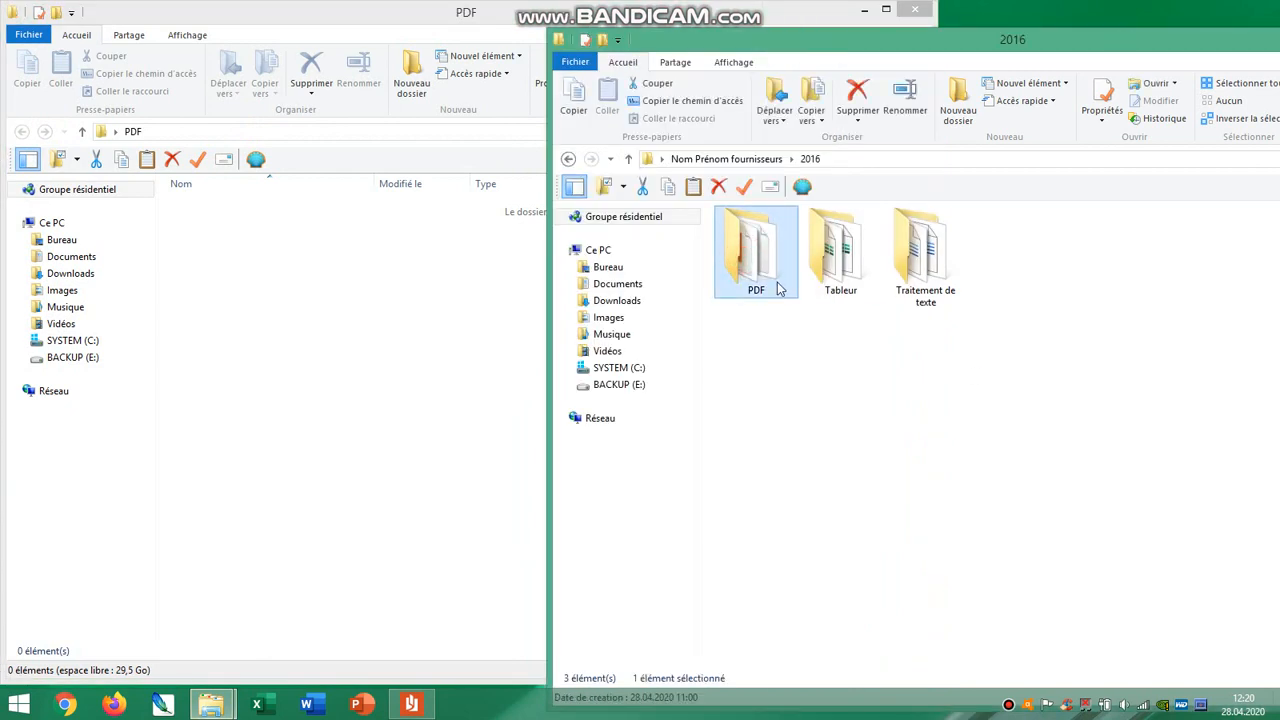
pyautogui.moveTo(757, 268); pyautogui.dragTo(361, 362)
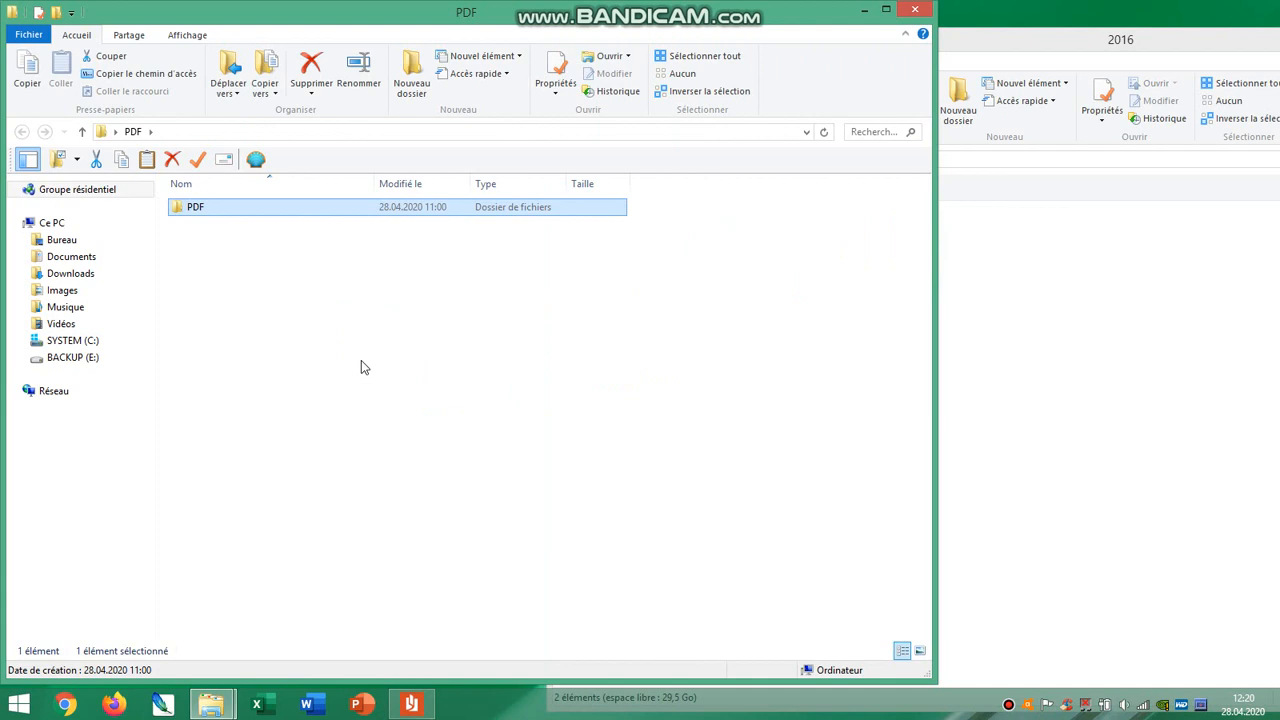
# Rename the moved PDF subfolder as "2016" and close the desktop PDF folder's window.
pyautogui.rightClick(197, 207)
pyautogui.click(289, 483)
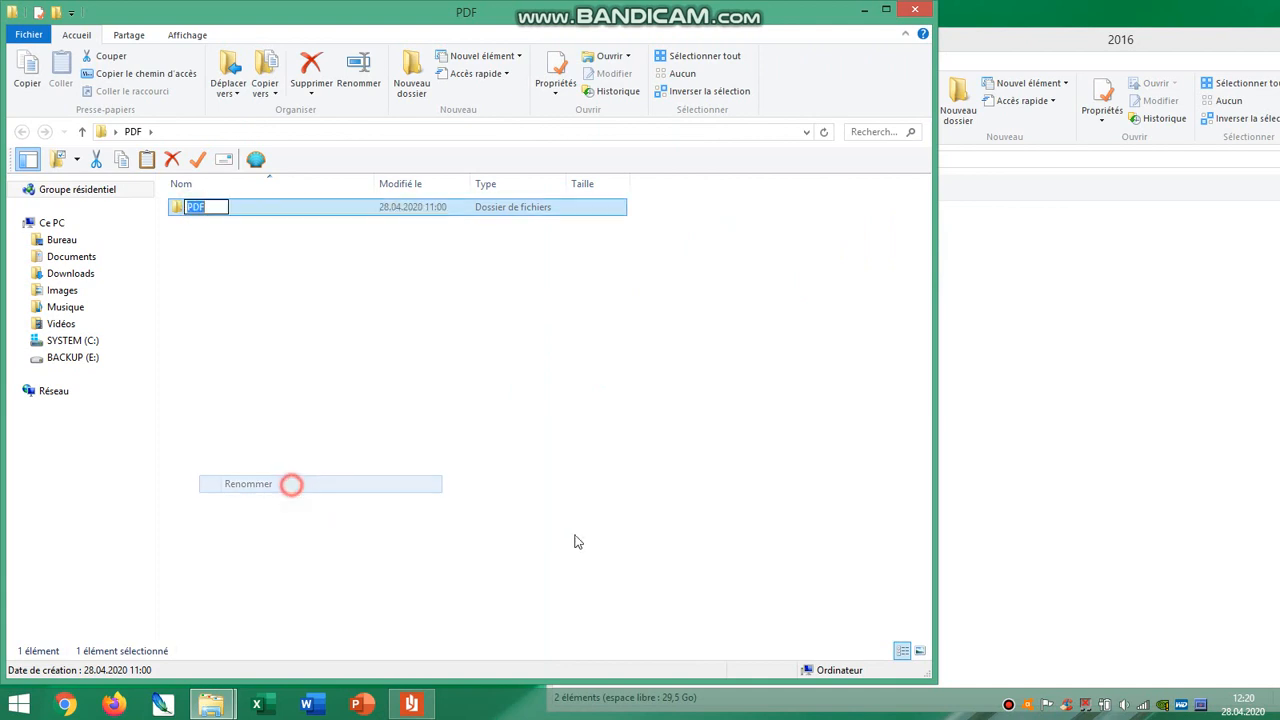
pyautogui.write('210')
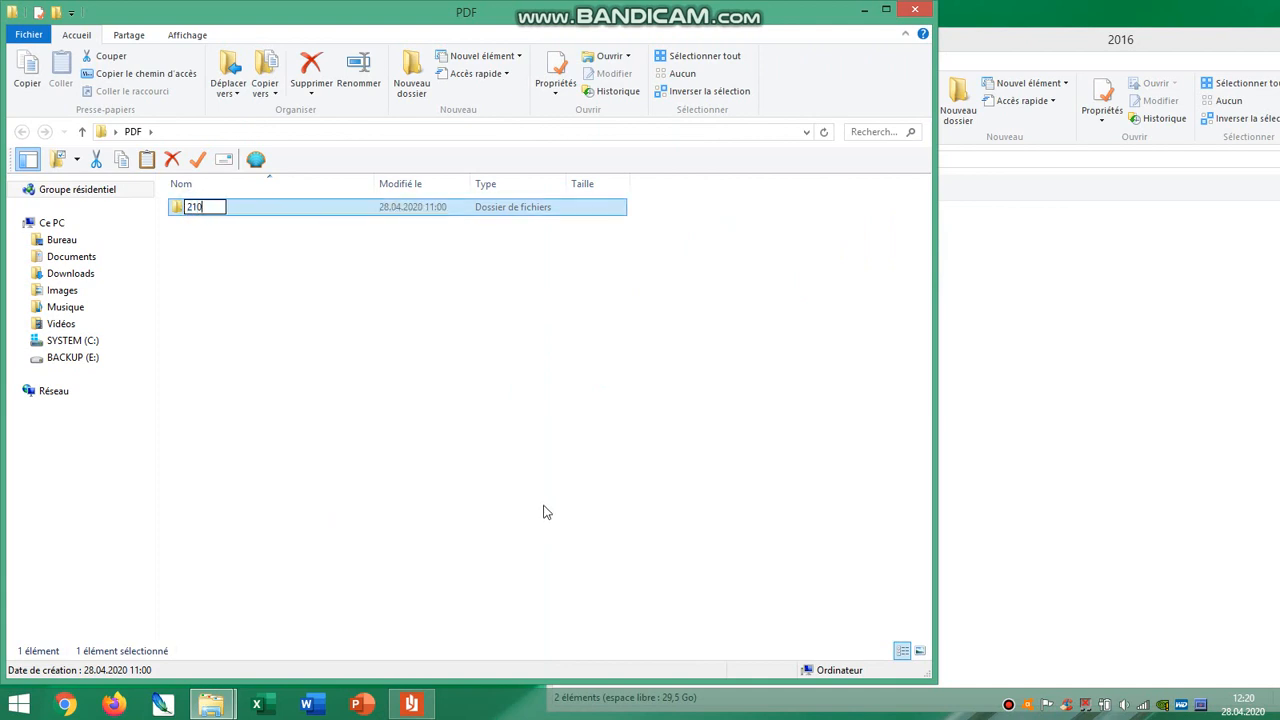
pyautogui.press('BackSpace')
pyautogui.press('BackSpace')
pyautogui.press('BackSpace')
pyautogui.press('Return')
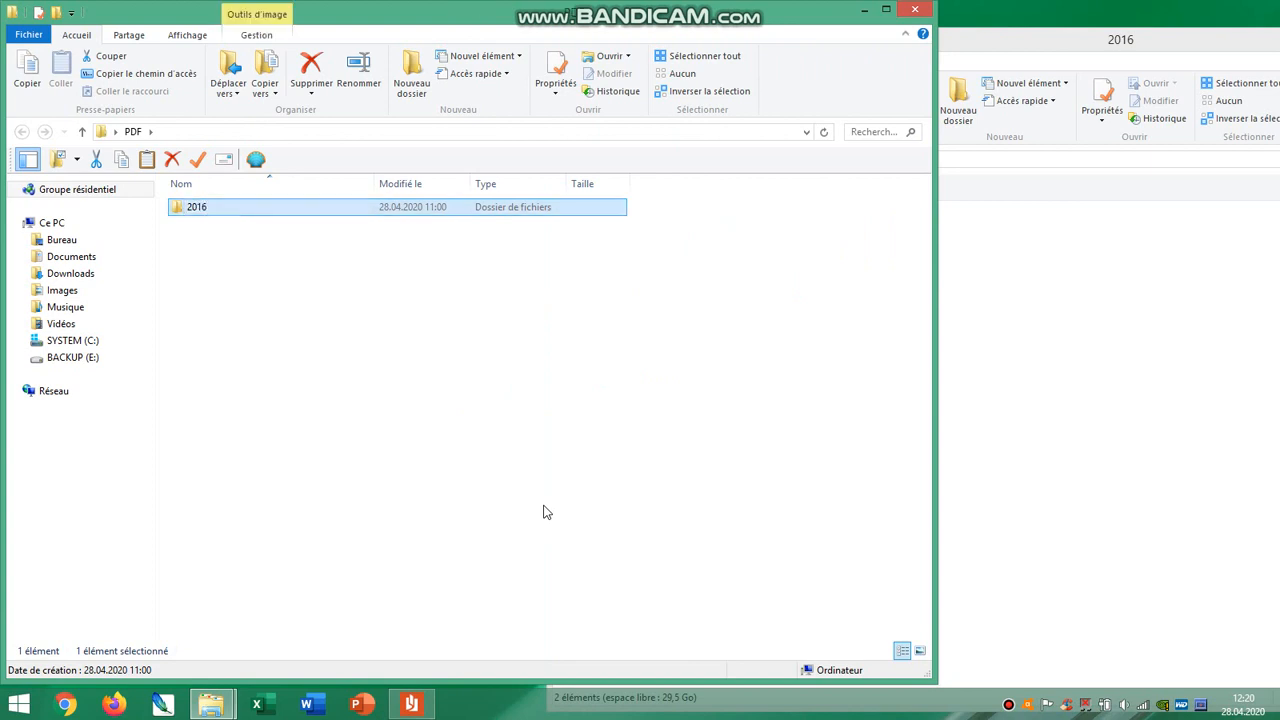
pyautogui.click(927, 12)
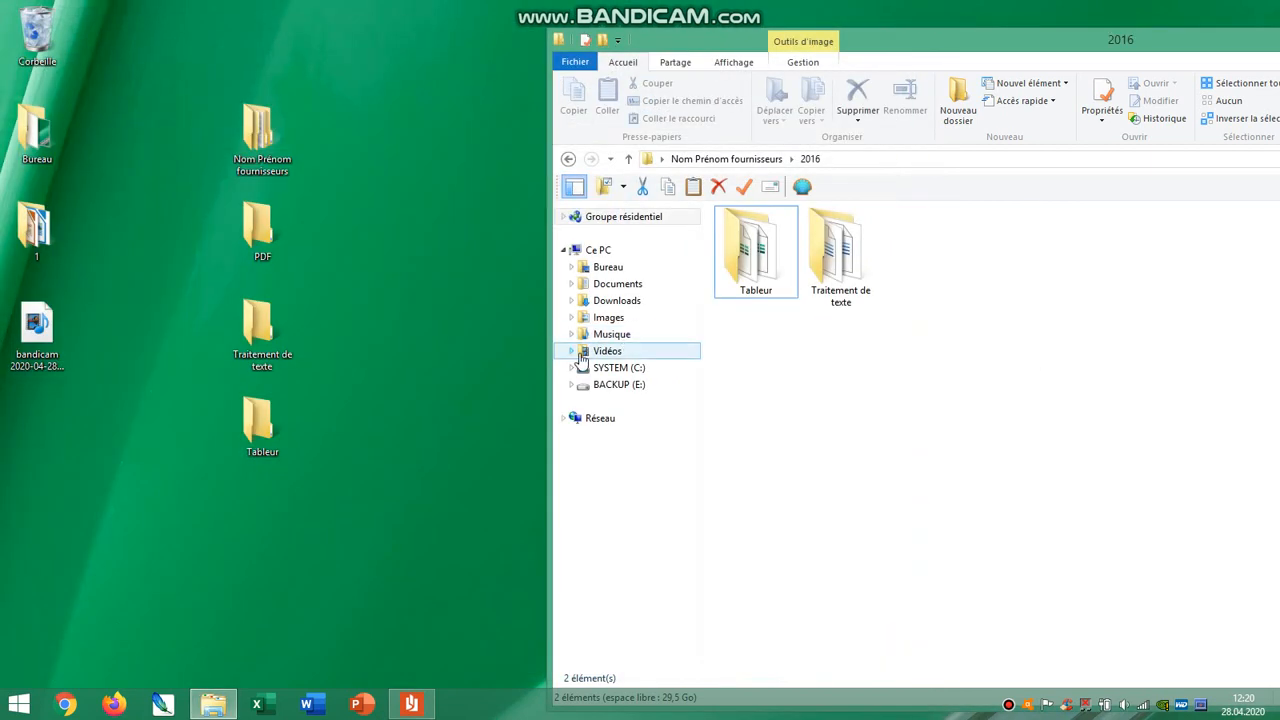
# Reopen the desktop PDF folder to check its contents and close it again.
pyautogui.doubleClick(278, 235)
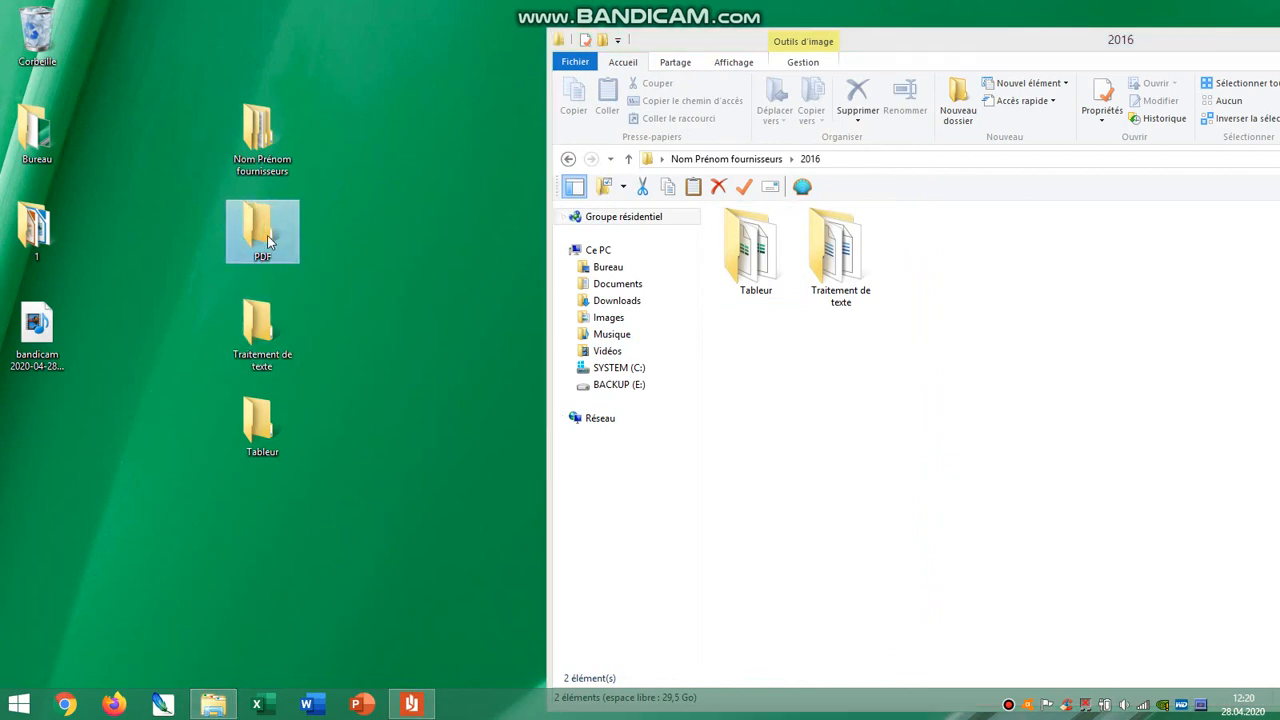
pyautogui.doubleClick(267, 235)
pyautogui.click(935, 10)
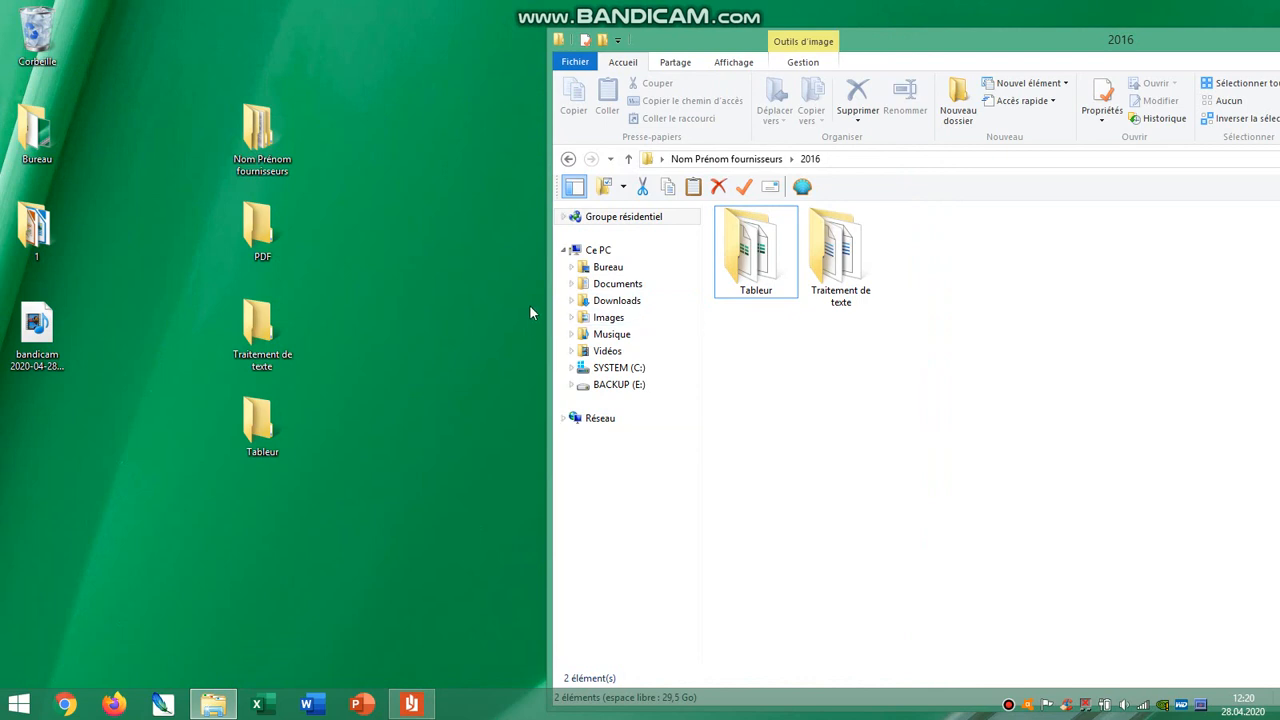
# Move the Tableur subfolder of 2016 into the desktop Tableur folder and rename it there as "2016".
pyautogui.click(772, 292)
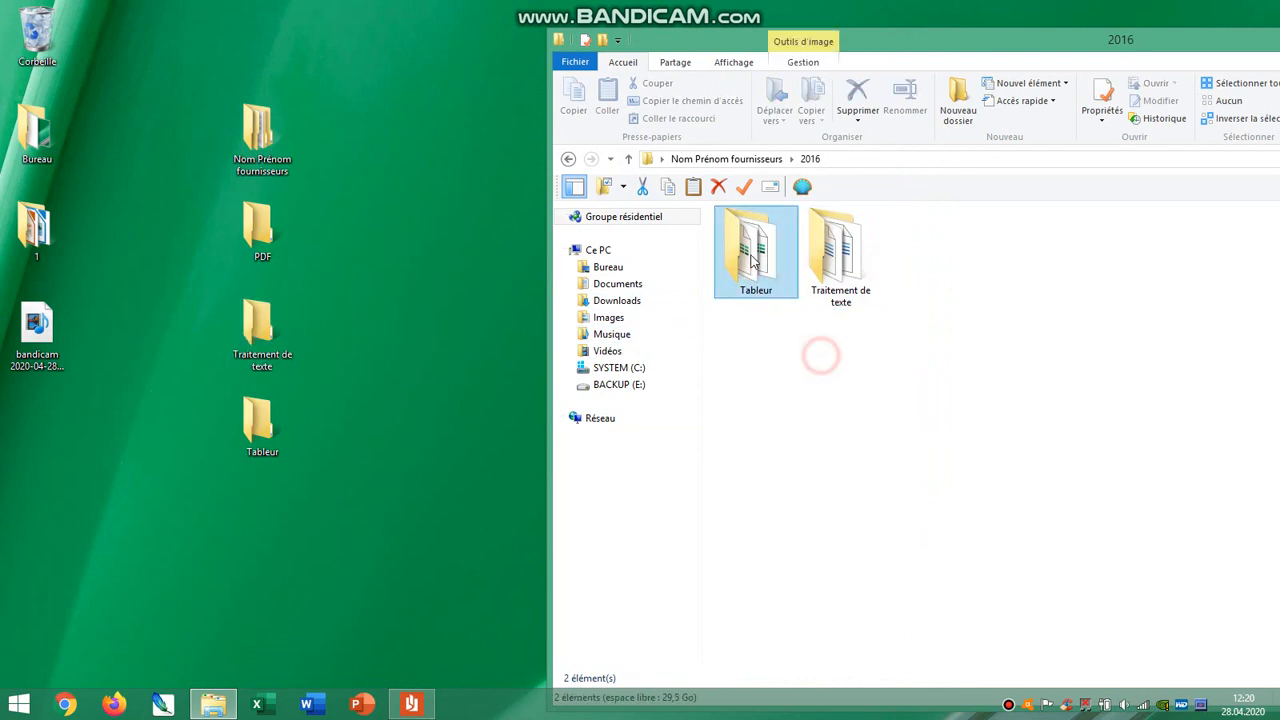
pyautogui.moveTo(760, 270); pyautogui.dragTo(258, 428)
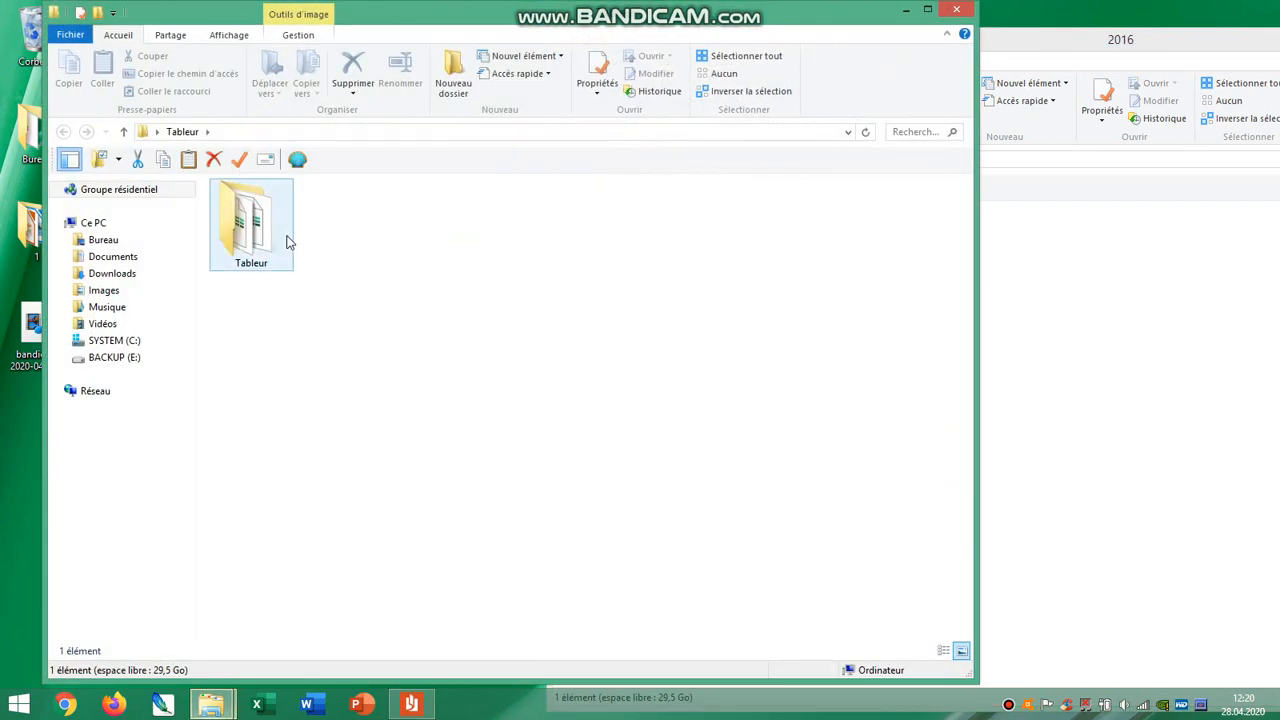
pyautogui.click(256, 261)
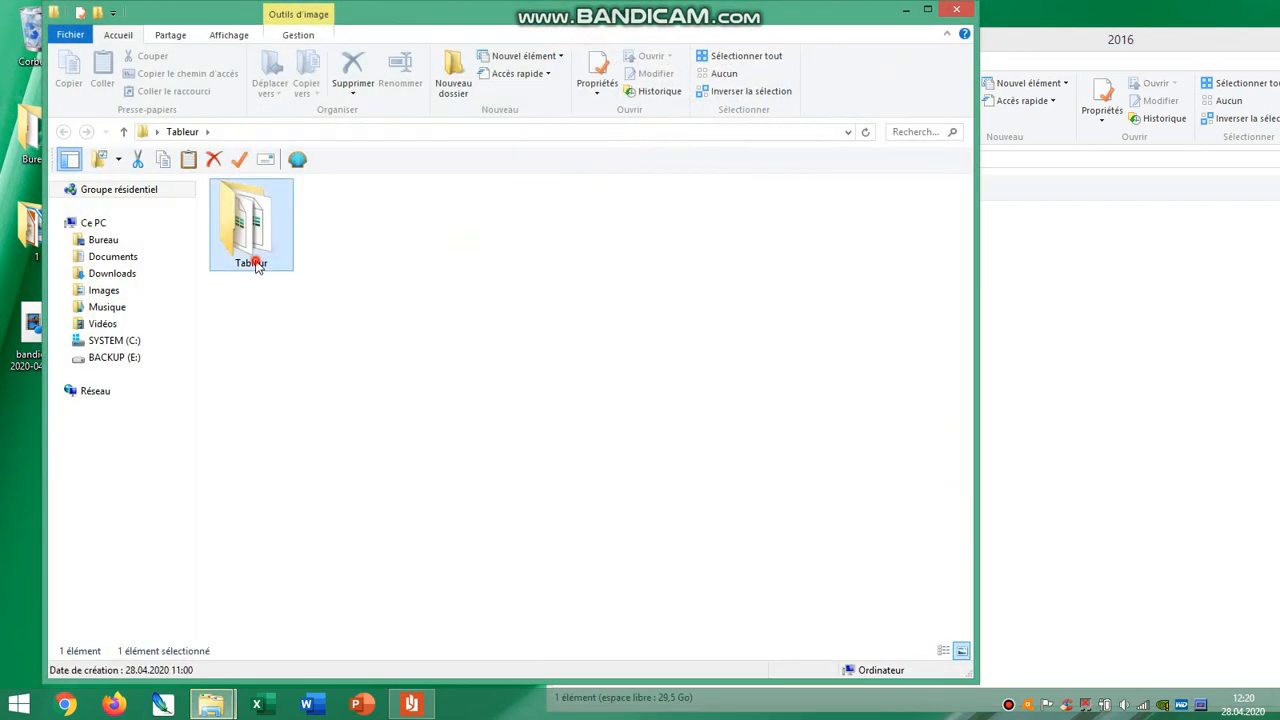
pyautogui.click(244, 269)
pyautogui.write('2016')
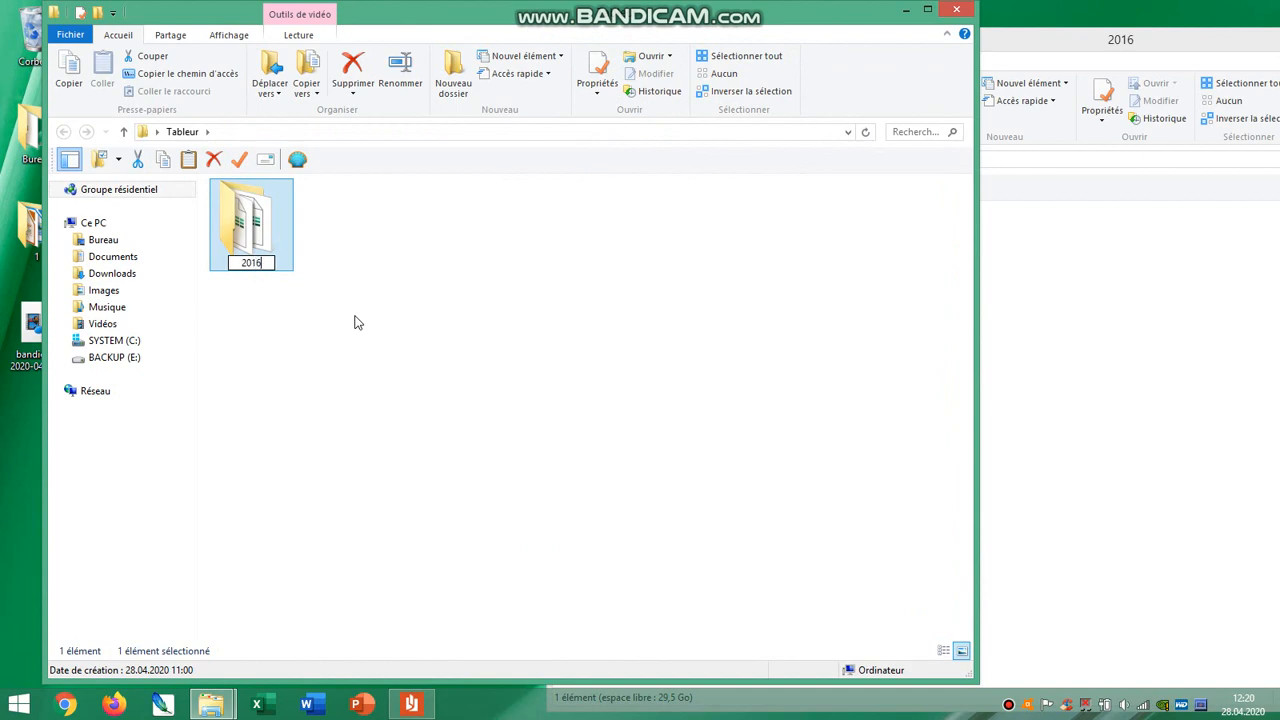
# Finish renaming the moved Tableur subfolder as "2016" and close the desktop Tableur folder's window.
pyautogui.press('Return')
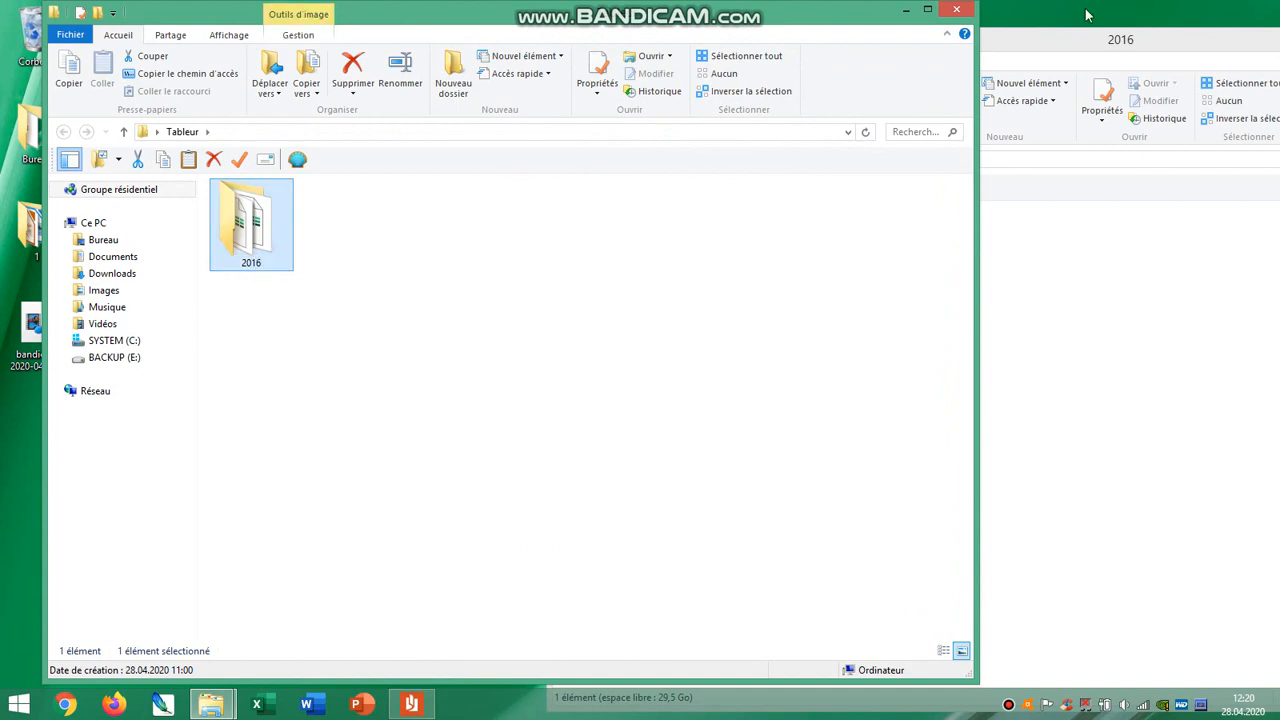
pyautogui.click(956, 9)
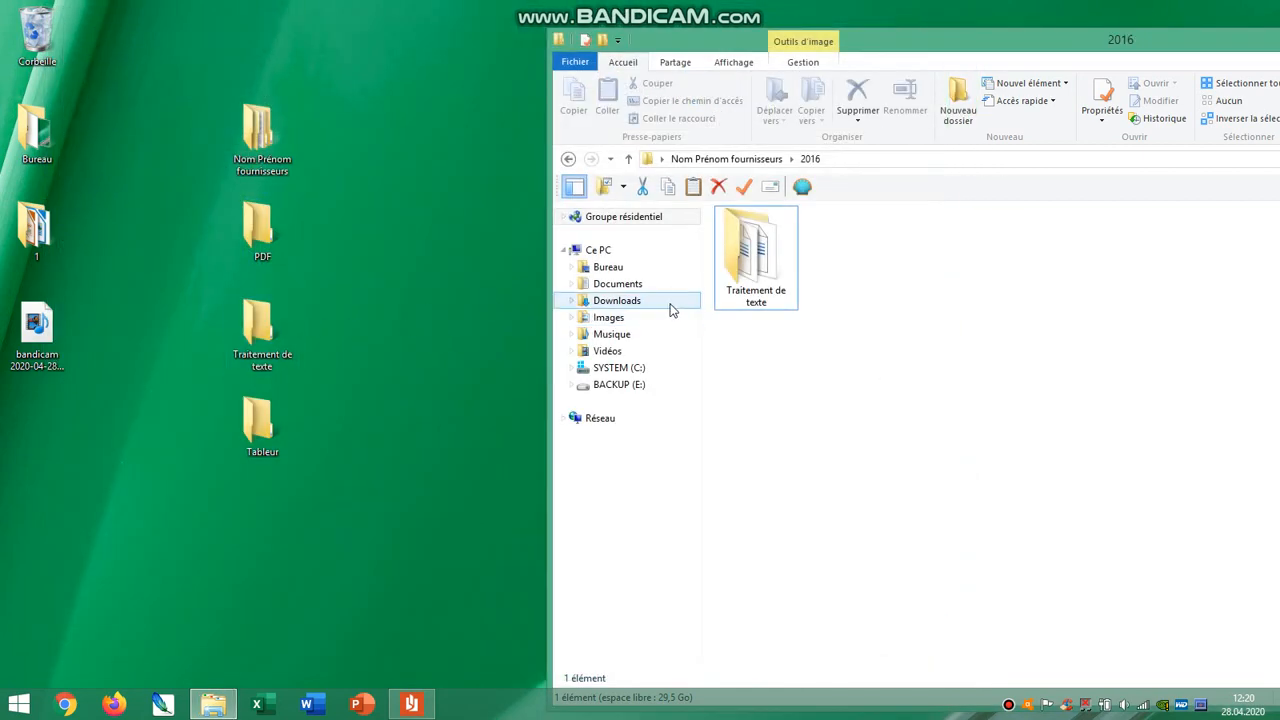
# Move the Traitement de texte subfolder of 2016 into the desktop Traitement de texte folder, rename it "2016" and close that window.
pyautogui.doubleClick(262, 330)
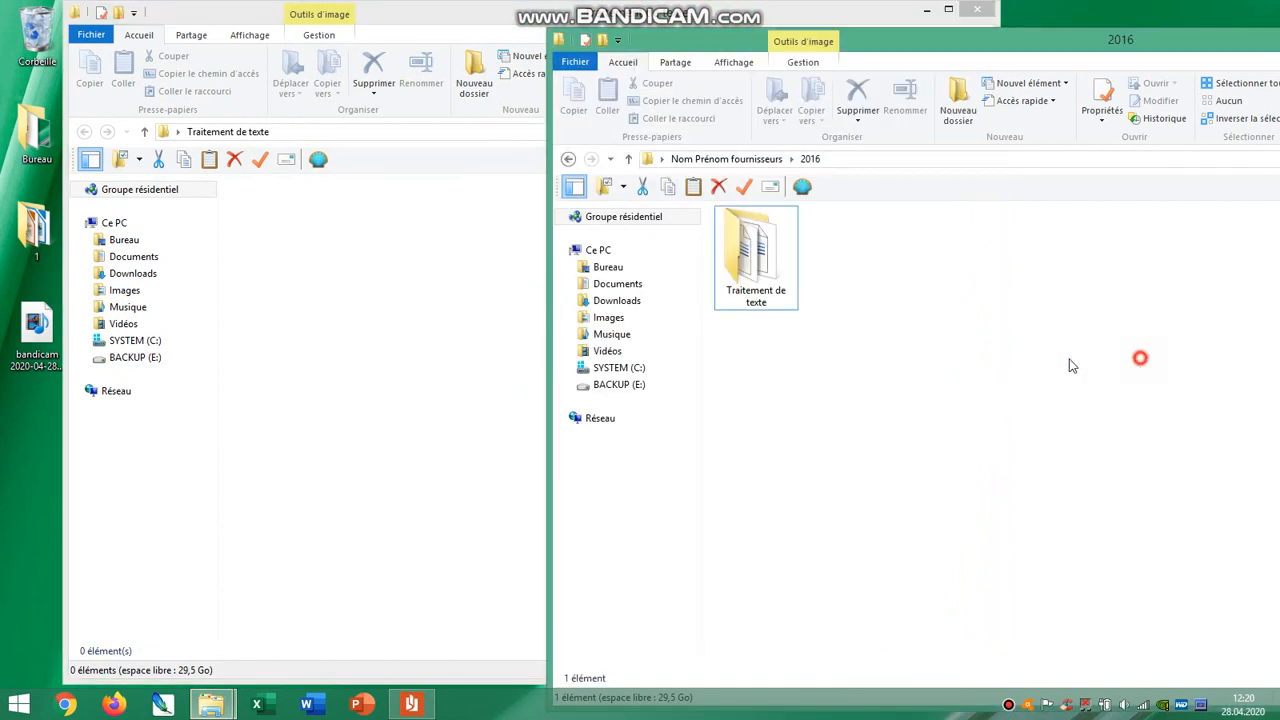
pyautogui.moveTo(757, 272); pyautogui.dragTo(274, 277)
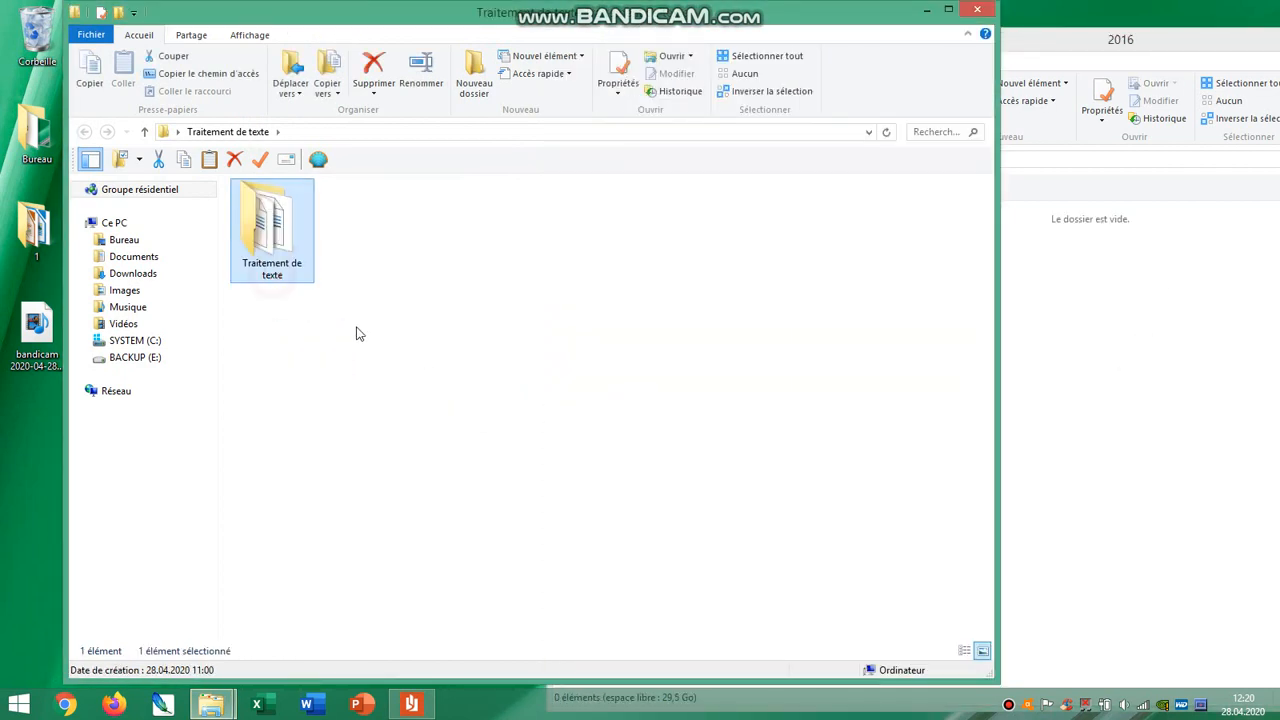
pyautogui.press('F2')
pyautogui.write('2016')
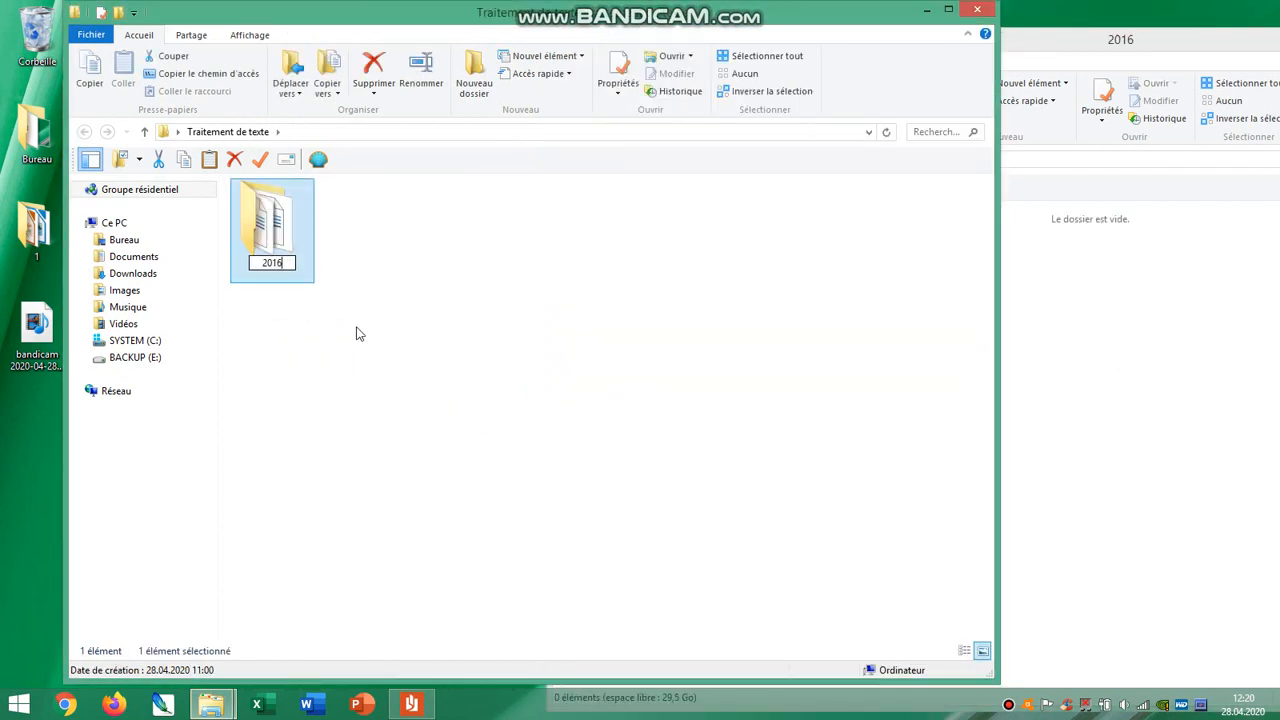
pyautogui.press('Return')
pyautogui.click(977, 10)
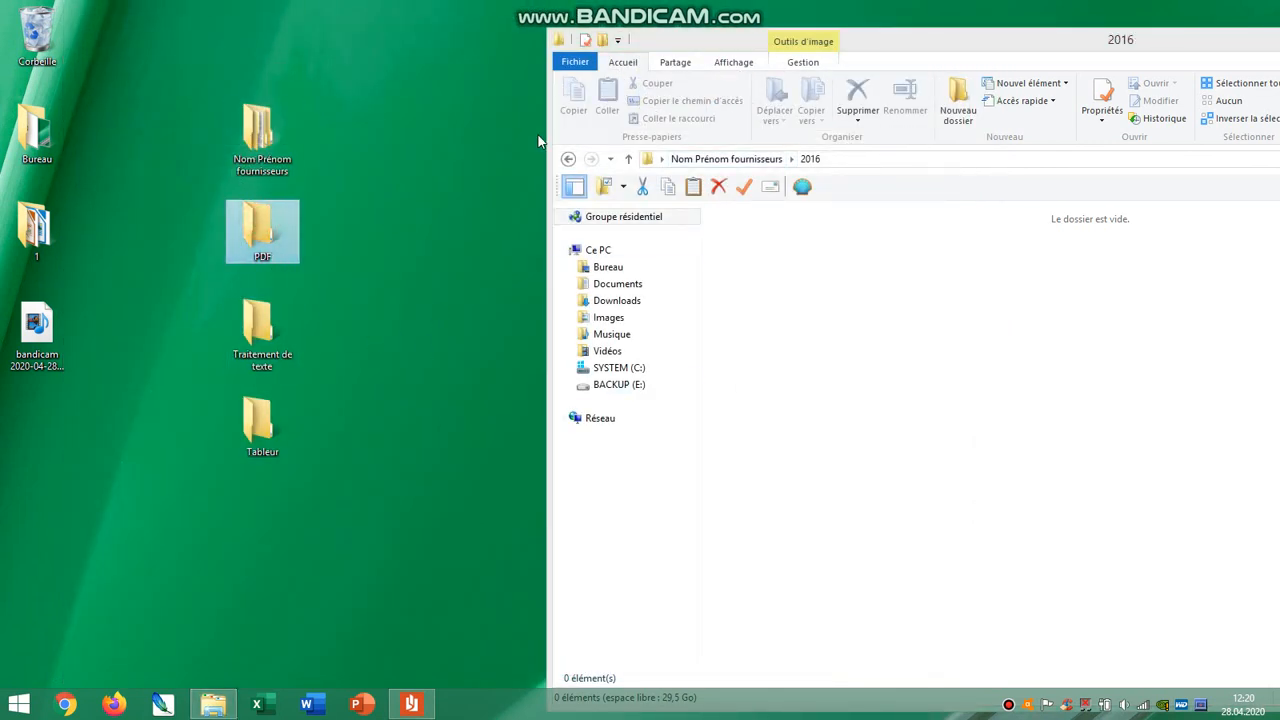
# In the 2017 folder, rename the Taritement de texte subfolder as "2017" and move it into the desktop Traitement de texte folder.
pyautogui.click(567, 159)
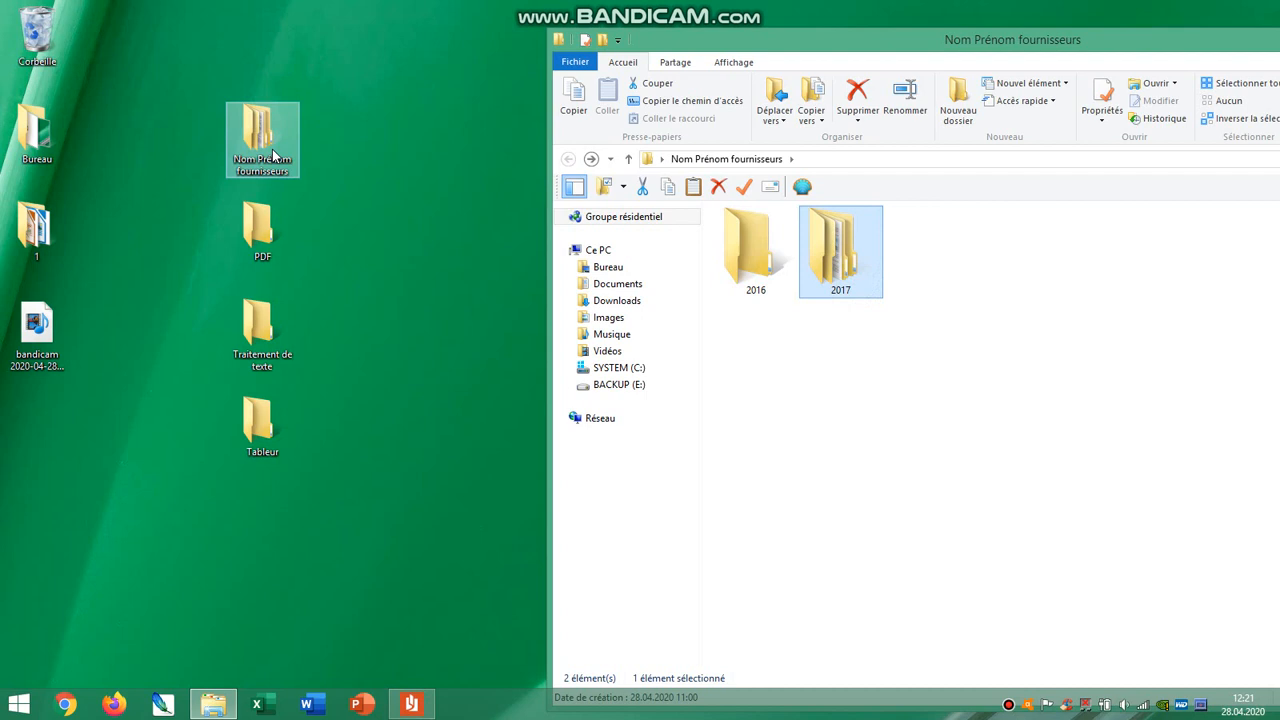
pyautogui.doubleClick(877, 242)
pyautogui.click(766, 238)
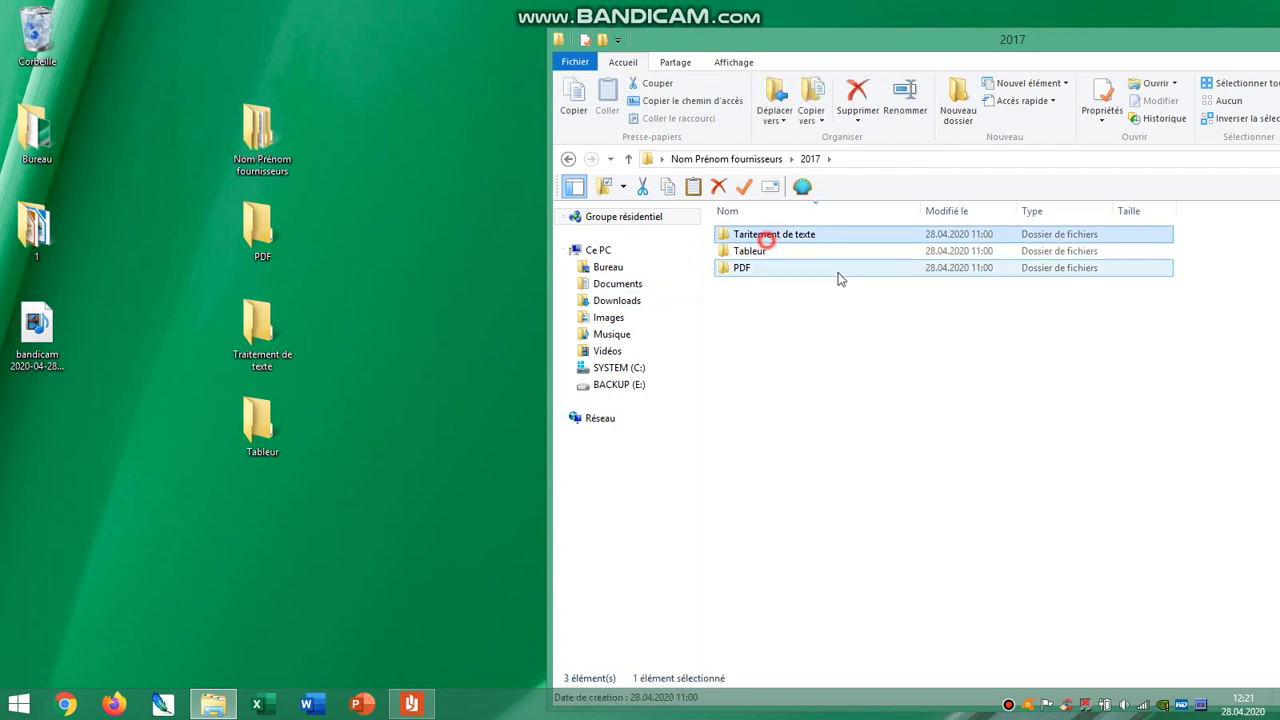
pyautogui.click(766, 238)
pyautogui.write('2')
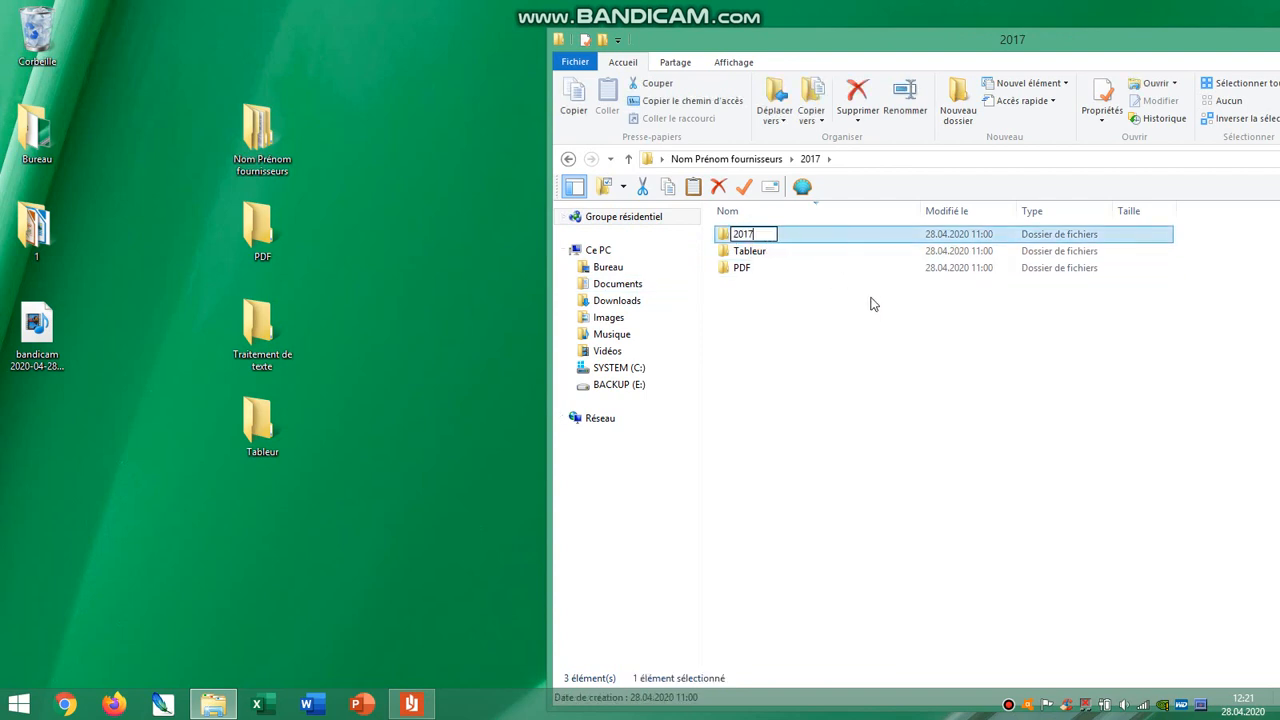
pyautogui.write('017')
pyautogui.press('Return')
pyautogui.moveTo(725, 269); pyautogui.dragTo(270, 335)
# Rename the PDF subfolder of 2017 as "2017" and move it into the desktop PDF folder.
pyautogui.click(748, 251)
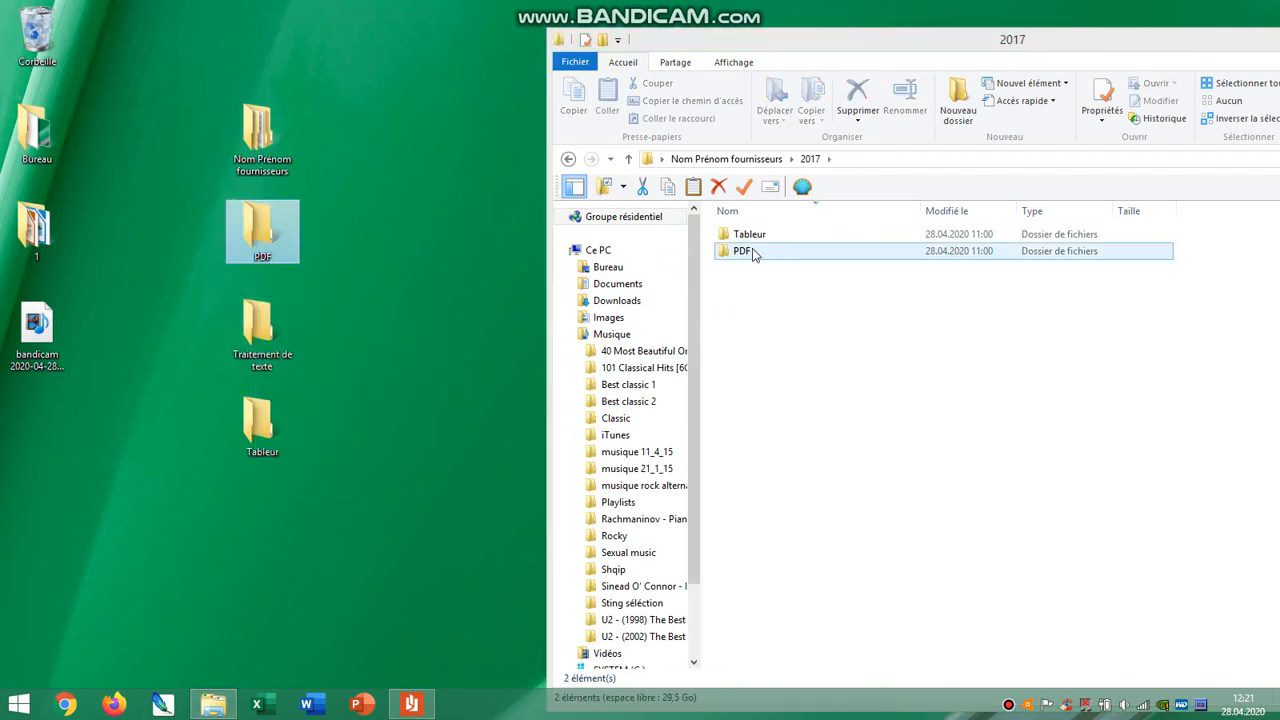
pyautogui.click(748, 251)
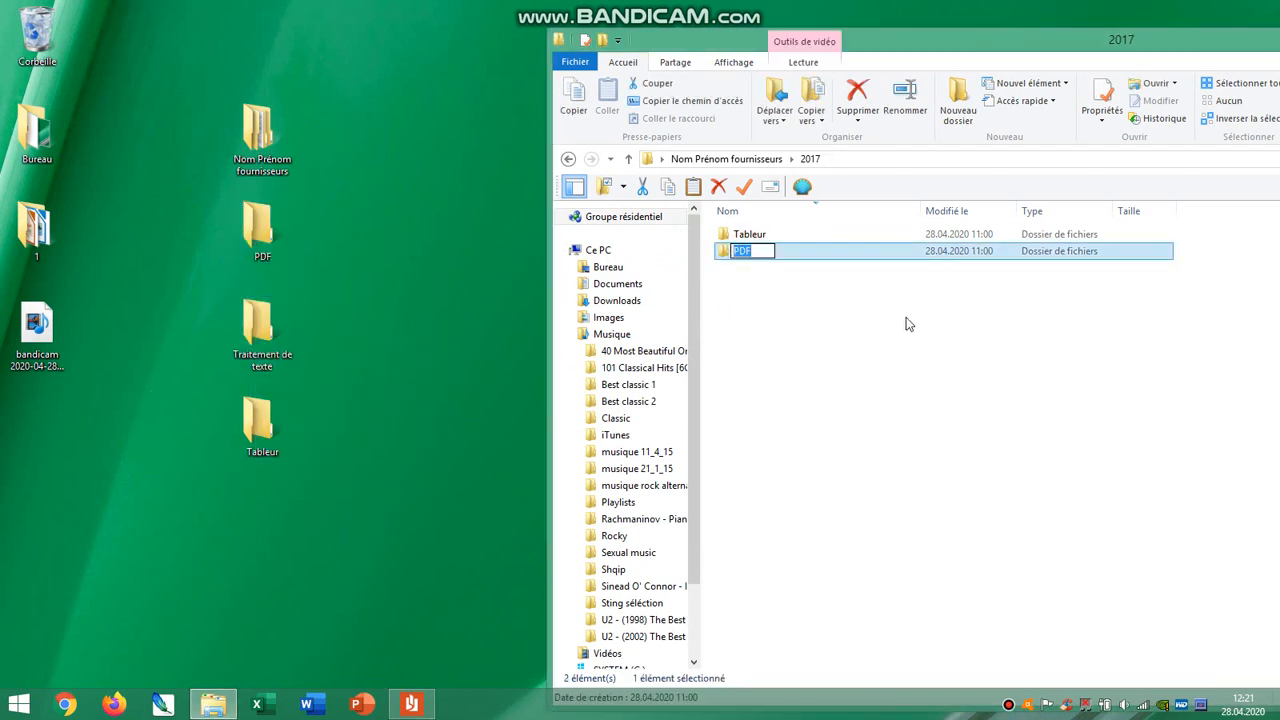
pyautogui.write('2017')
pyautogui.press('Return')
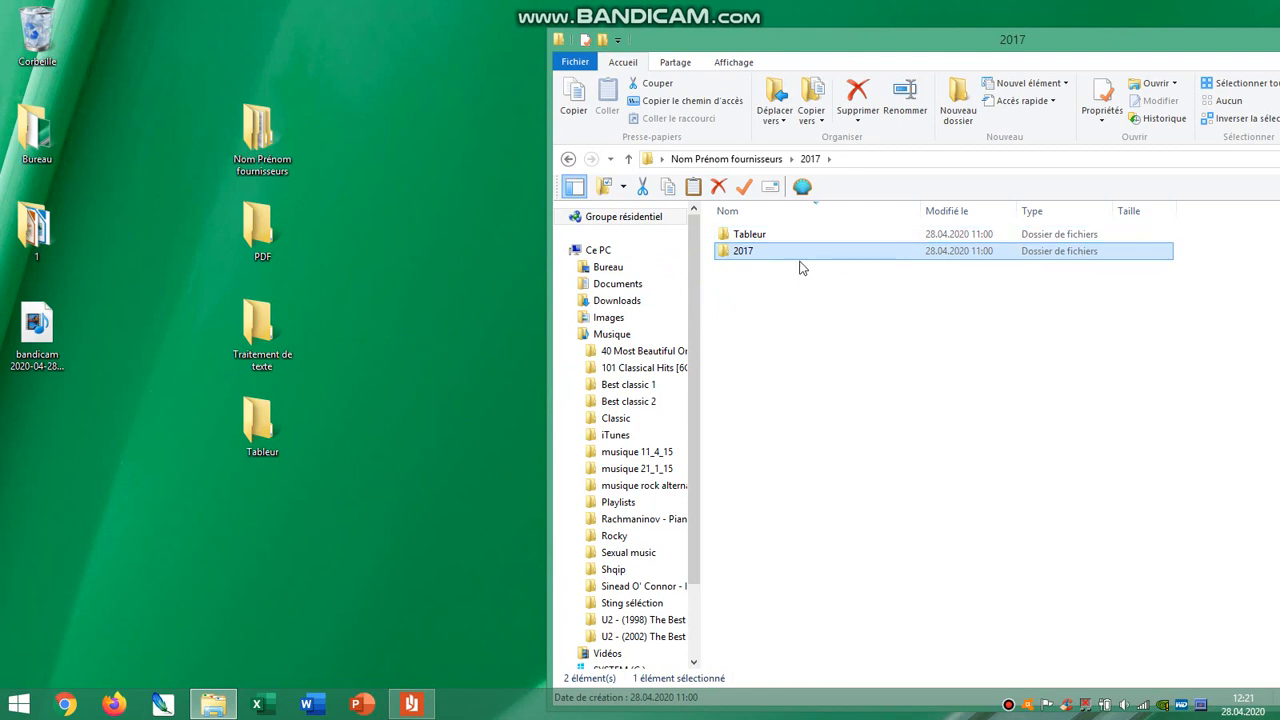
pyautogui.moveTo(726, 259); pyautogui.dragTo(282, 253)
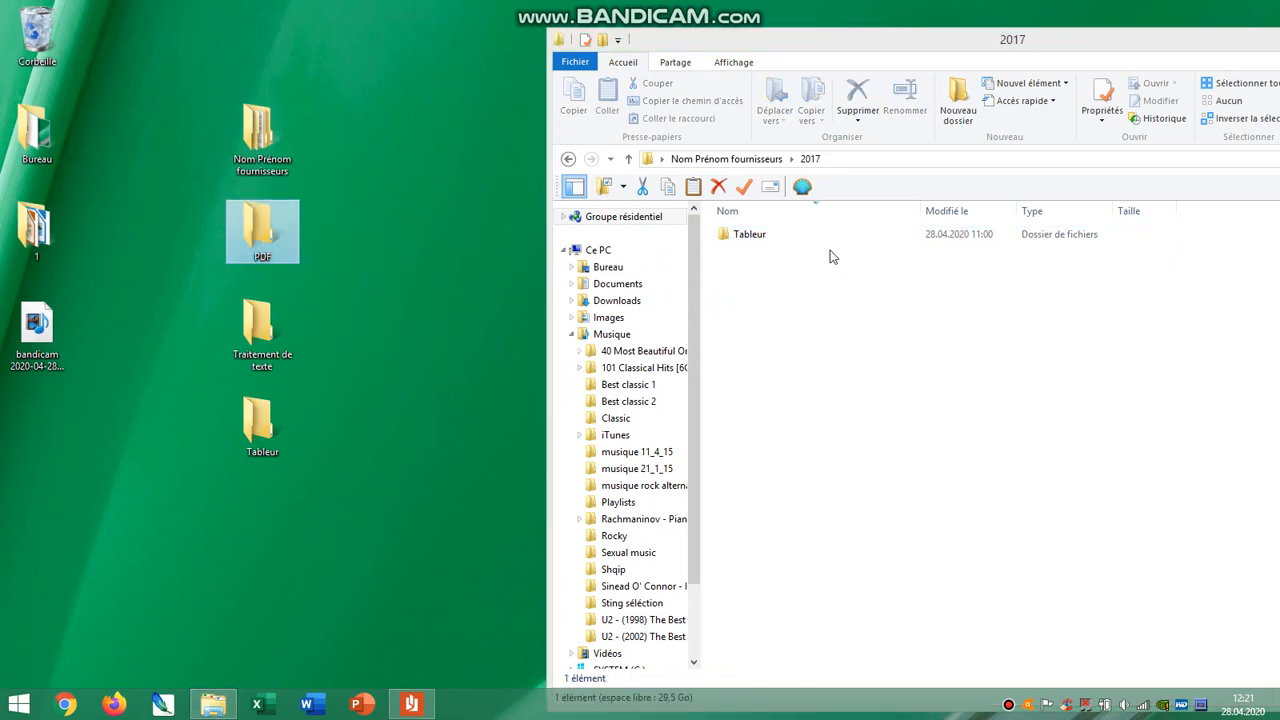
# Rename the Tableur subfolder of 2017 as "2017", move it into the desktop Tableur folder and close the 2017 window.
pyautogui.click(760, 235)
pyautogui.click(753, 237)
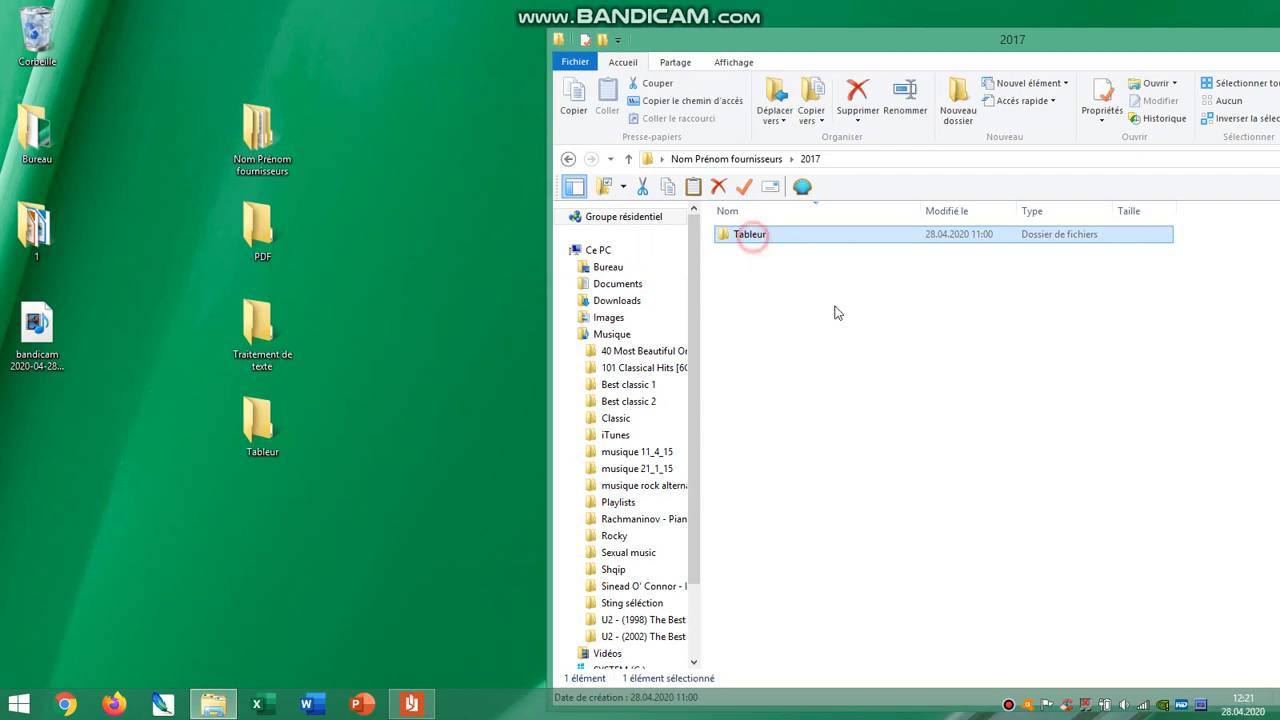
pyautogui.write('2017')
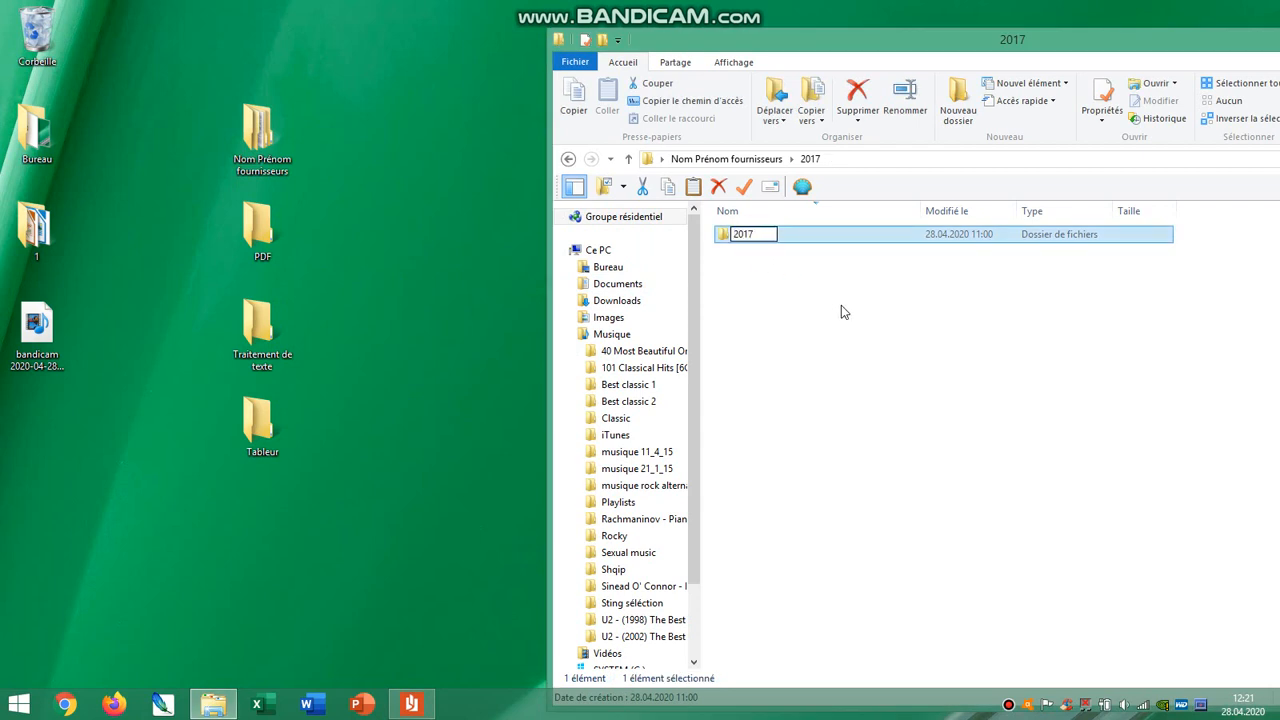
pyautogui.press('Return')
pyautogui.moveTo(717, 248); pyautogui.dragTo(263, 428)
pyautogui.moveTo(1070, 41); pyautogui.dragTo(549, 46)
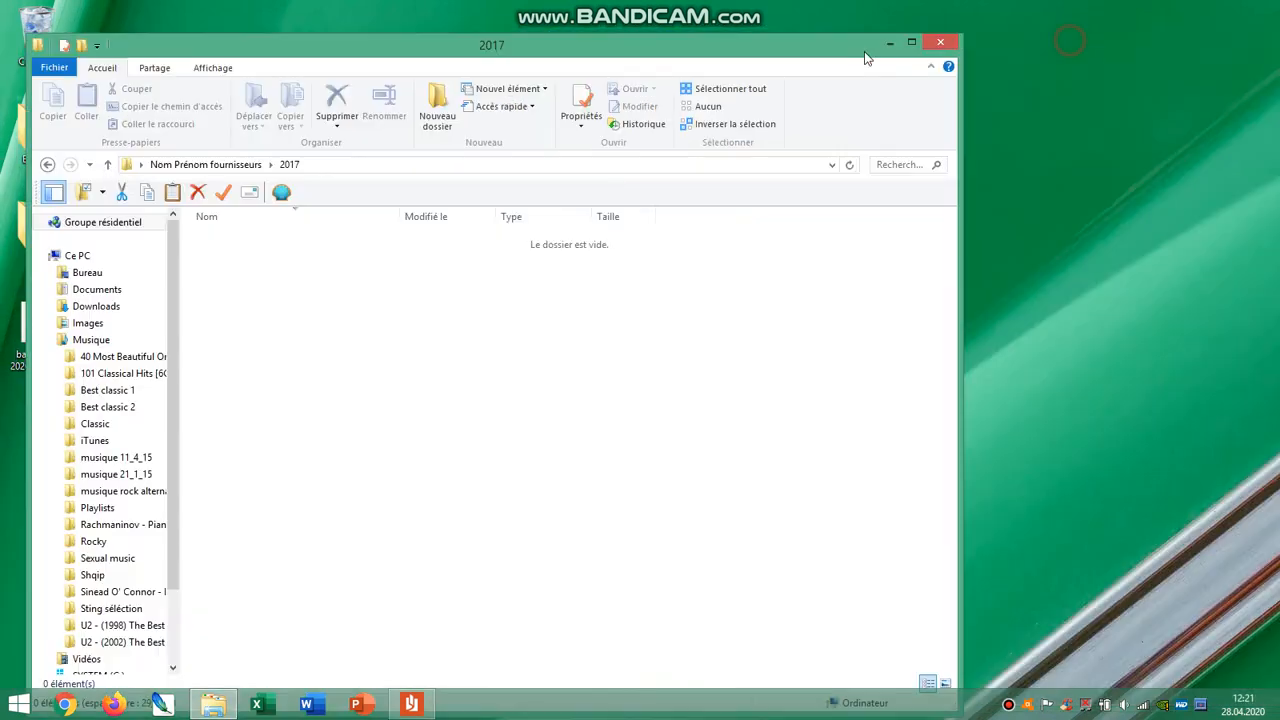
pyautogui.click(941, 44)
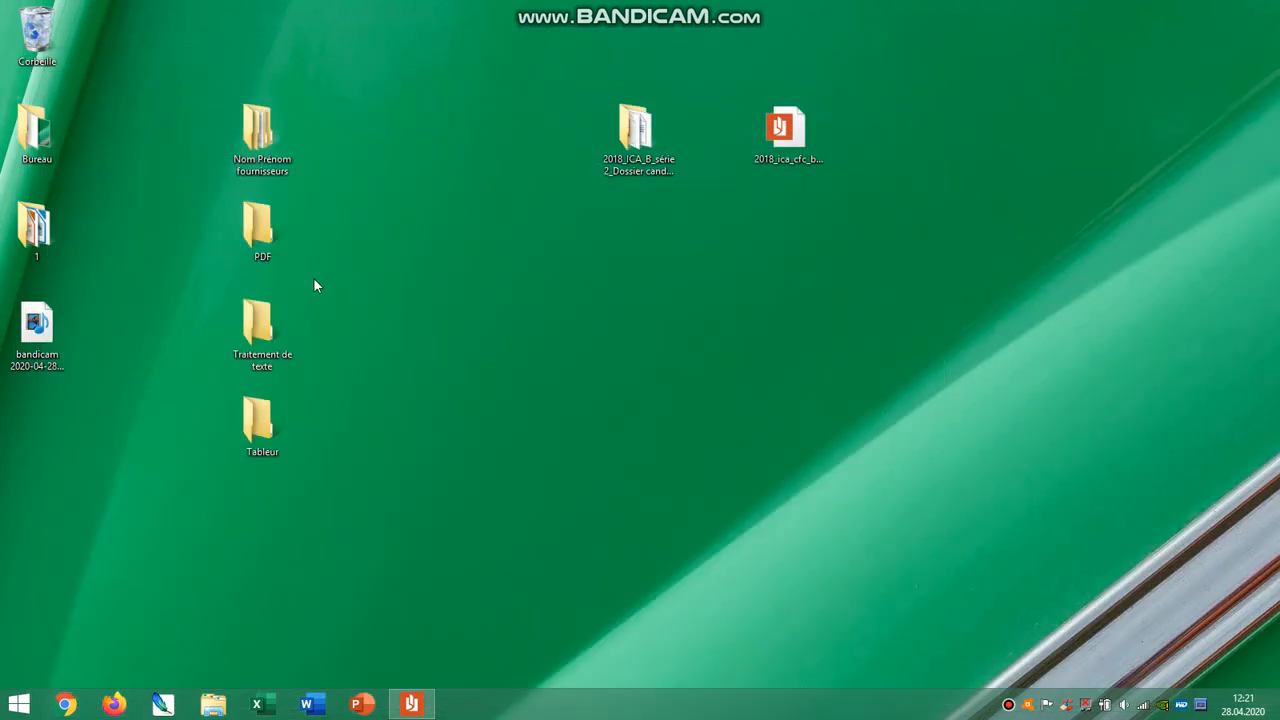
# Check the Nom Prénom fournisseurs folder against the new structure in the instructions and delete its emptied 2016 and 2017 folders.
pyautogui.doubleClick(258, 130)
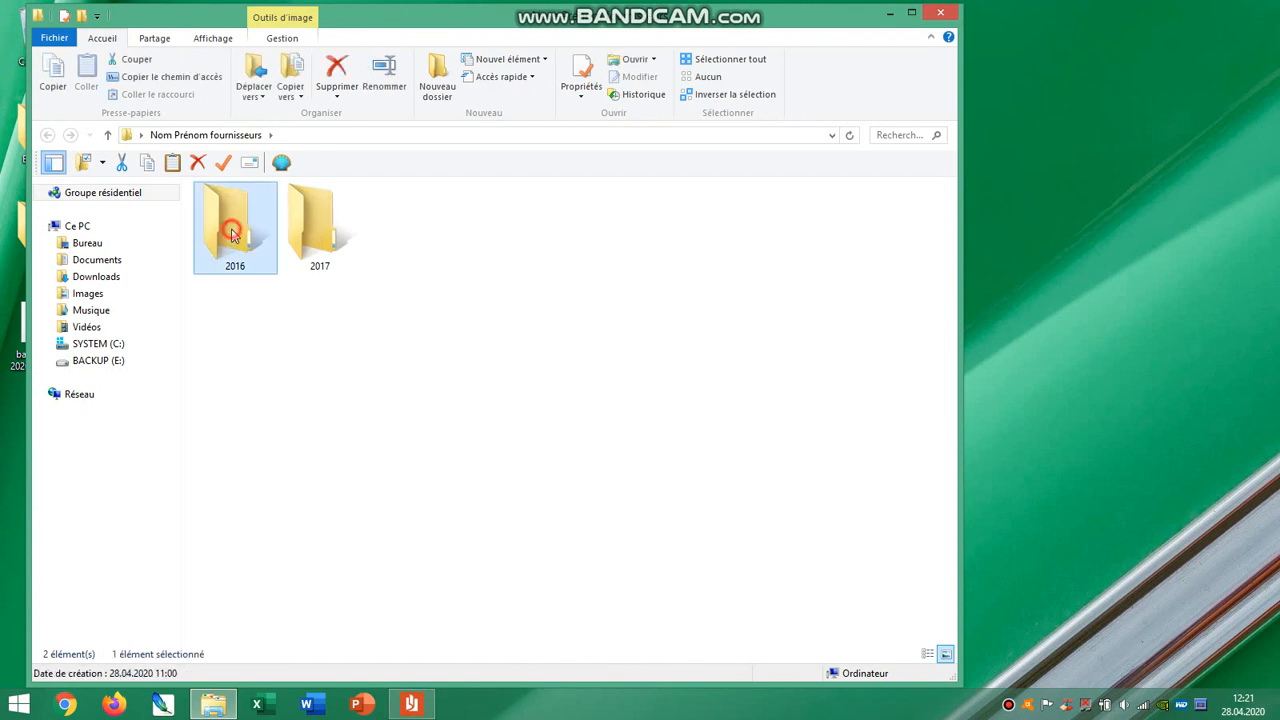
pyautogui.doubleClick(236, 228)
pyautogui.click(46, 137)
pyautogui.click(426, 709)
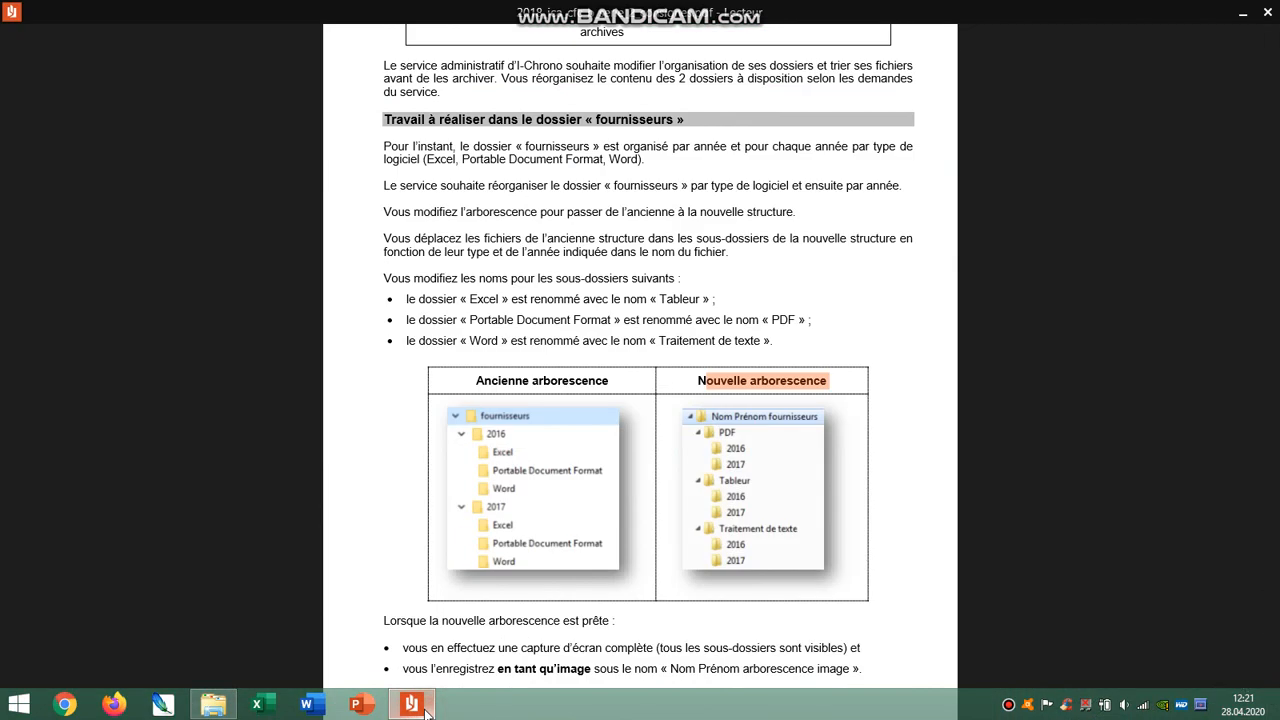
pyautogui.click(426, 709)
pyautogui.moveTo(545, 277); pyautogui.dragTo(222, 224)
pyautogui.click(197, 162)
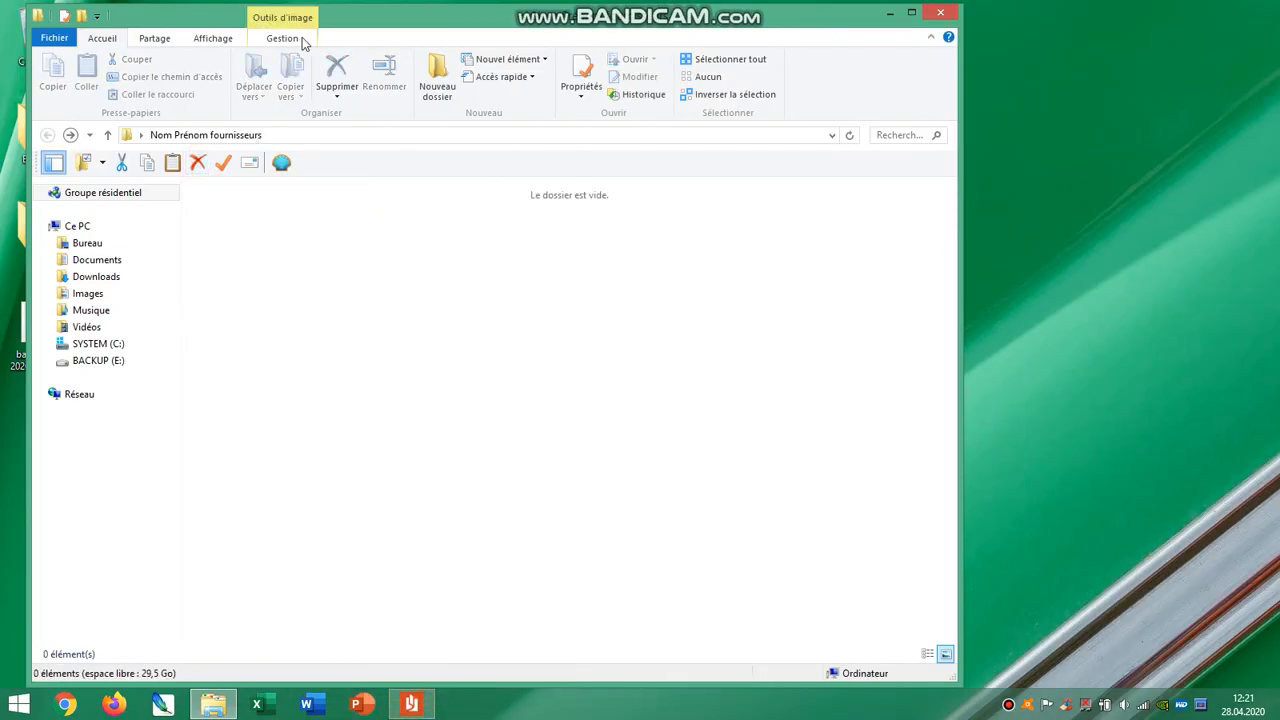
# Move the desktop folders PDF, Traitement de texte and Tableur into the Nom Prénom fournisseurs folder.
pyautogui.moveTo(562, 41); pyautogui.dragTo(1000, 88)
pyautogui.moveTo(192, 200); pyautogui.dragTo(809, 467)
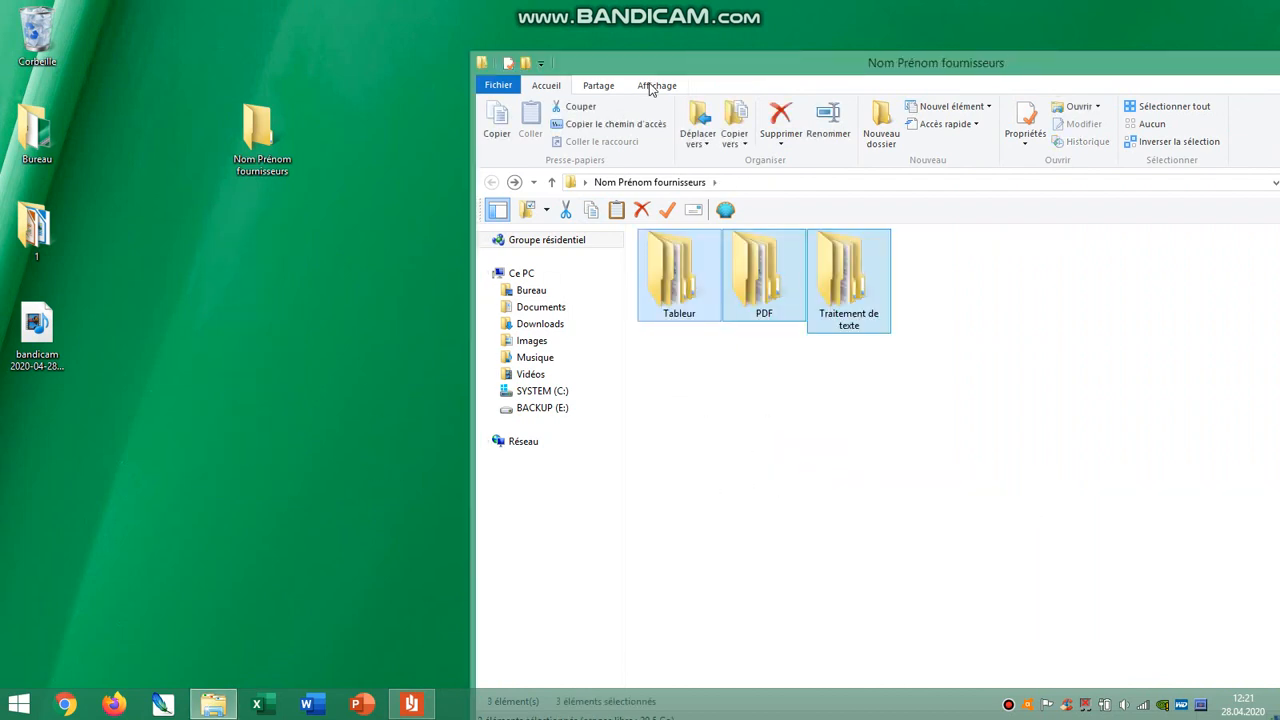
pyautogui.moveTo(601, 62); pyautogui.dragTo(411, 14)
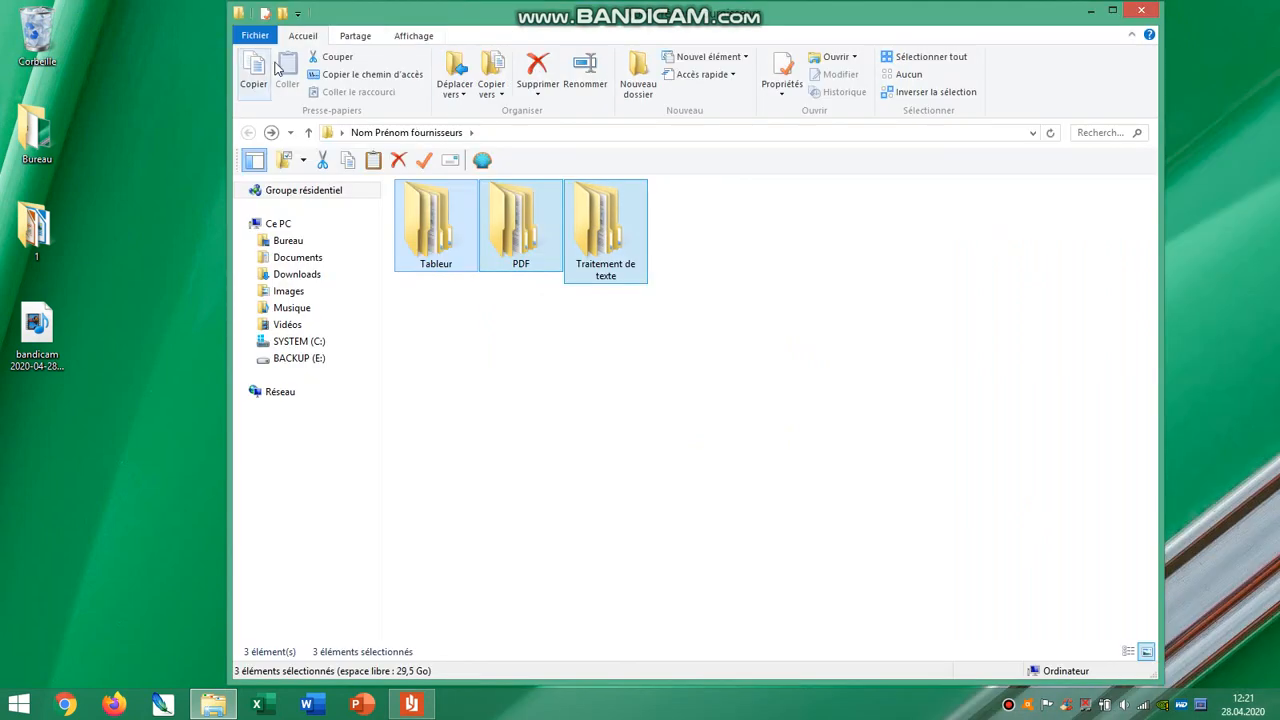
# Set the navigation pane to expand to the open folder, and expand Nom Prénom fournisseurs with its PDF, Tableur and Traitement de texte subfolders.
pyautogui.click(414, 36)
pyautogui.click(265, 80)
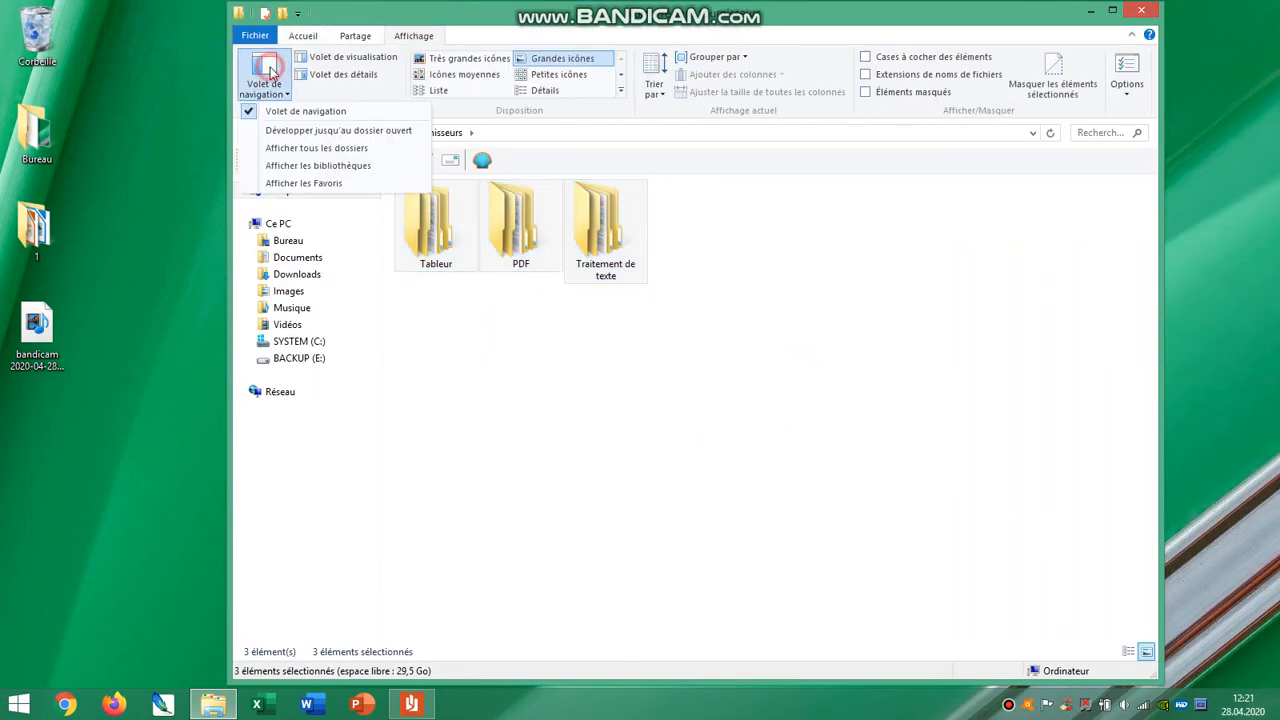
pyautogui.click(295, 136)
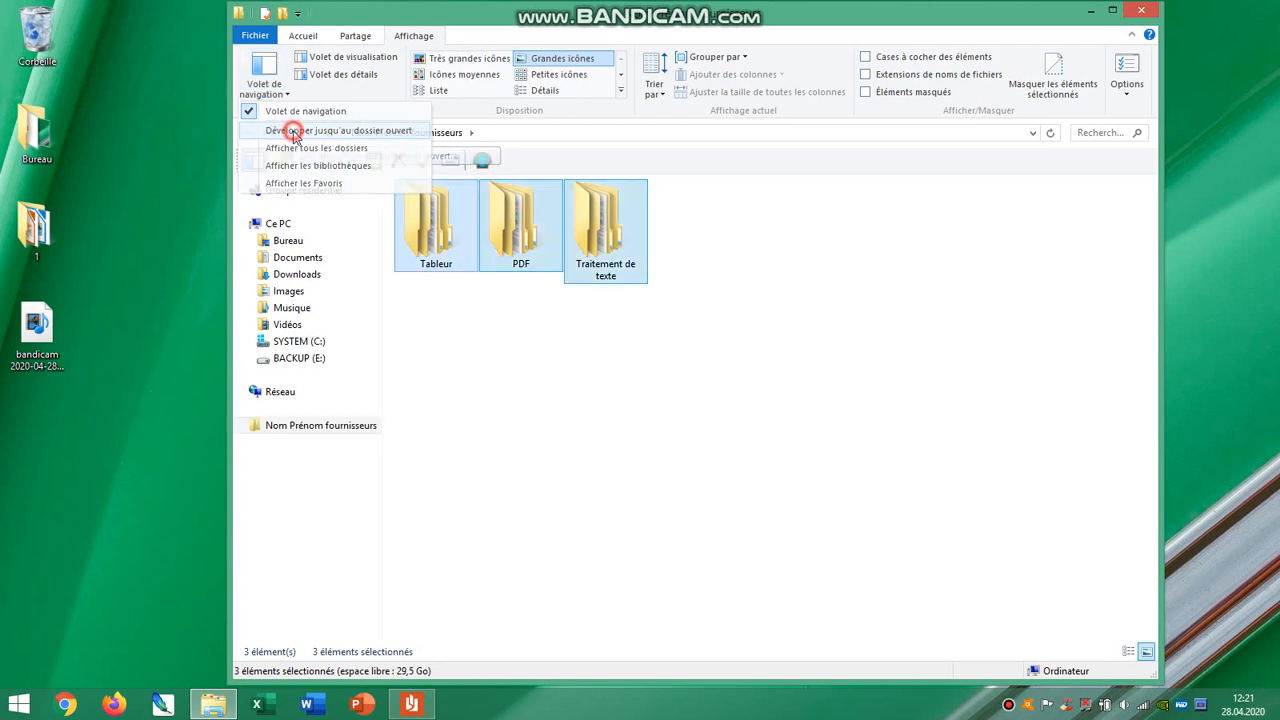
pyautogui.click(244, 427)
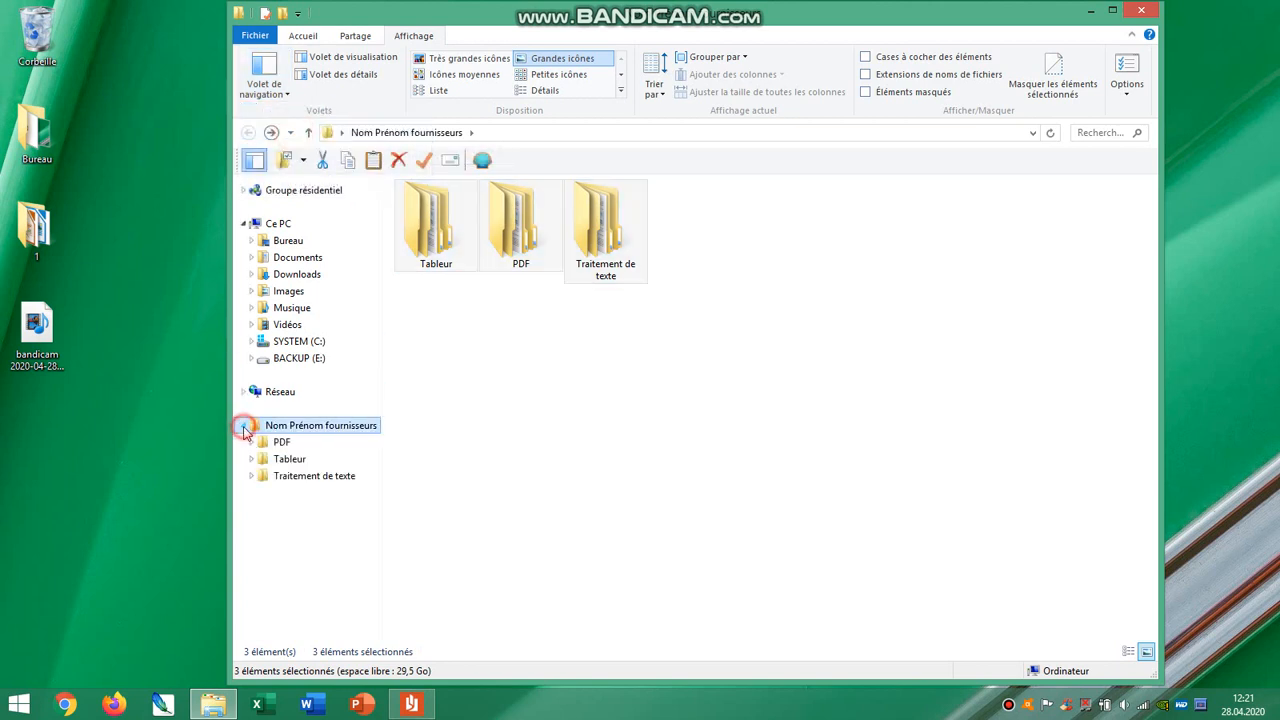
pyautogui.click(251, 443)
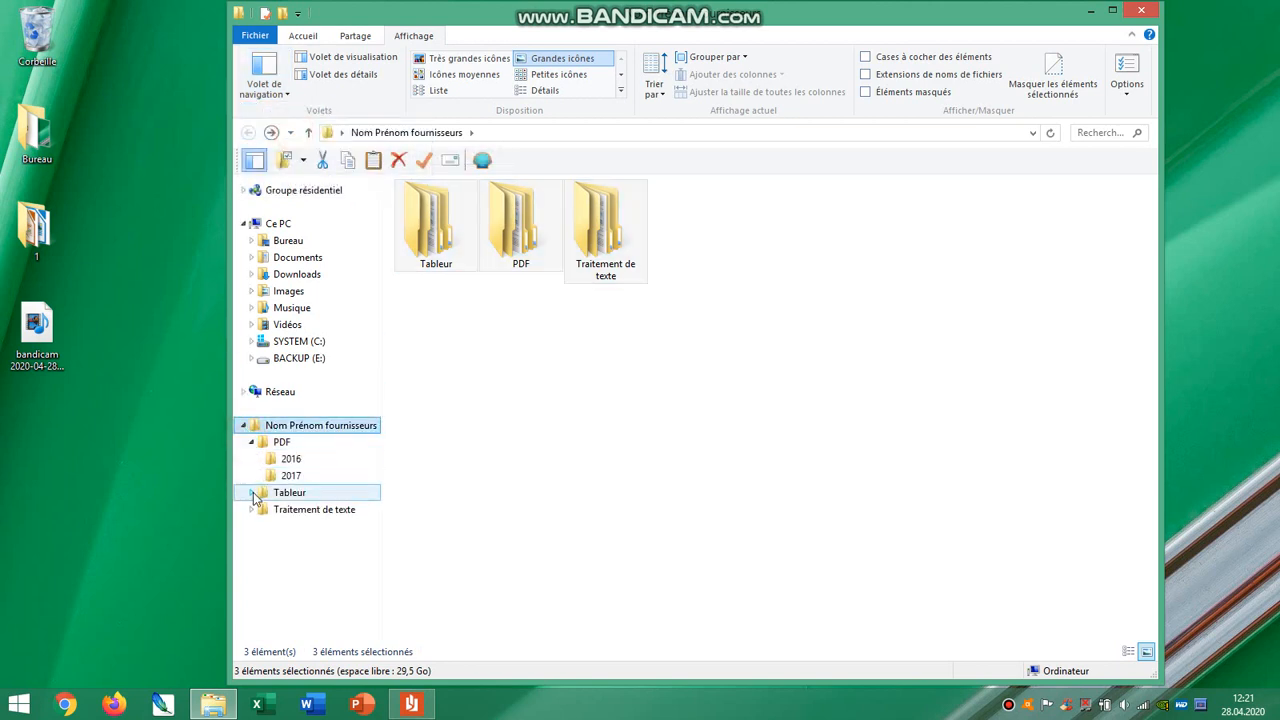
pyautogui.click(251, 492)
pyautogui.click(251, 543)
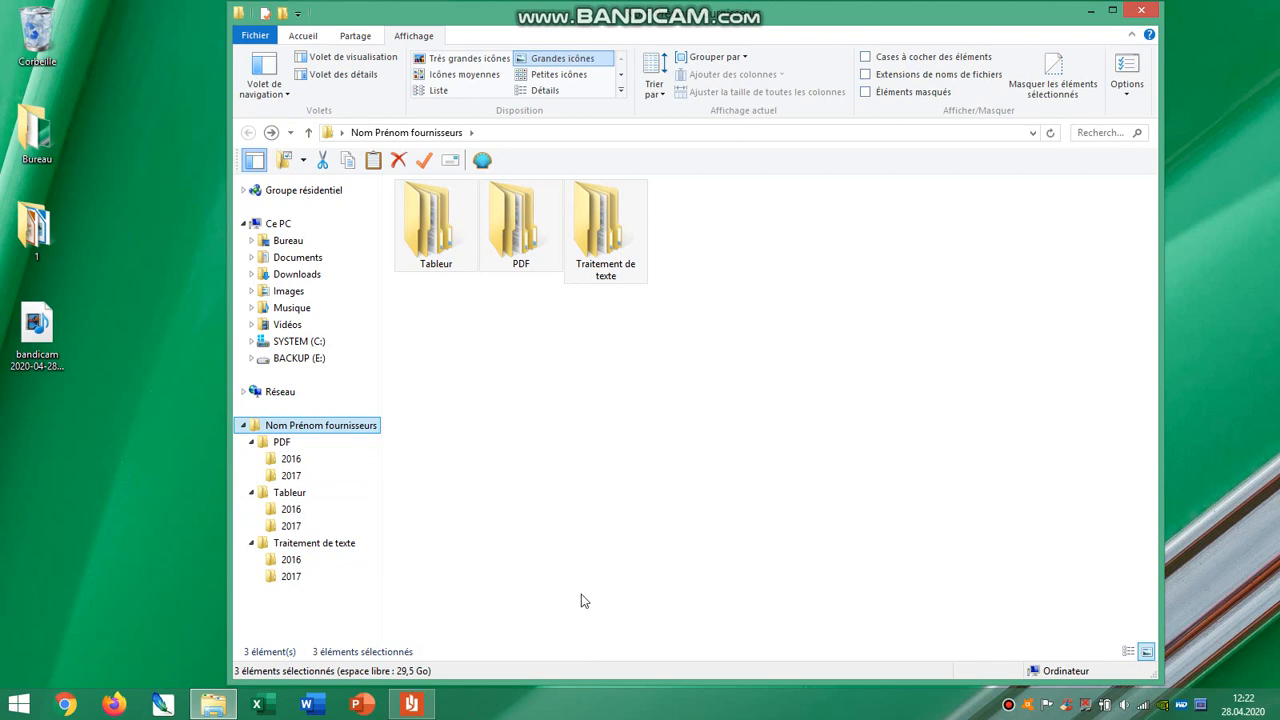
# Switch to Word, create a blank document and paste the screen capture of the expanded folder tree into it.
pyautogui.click(330, 708)
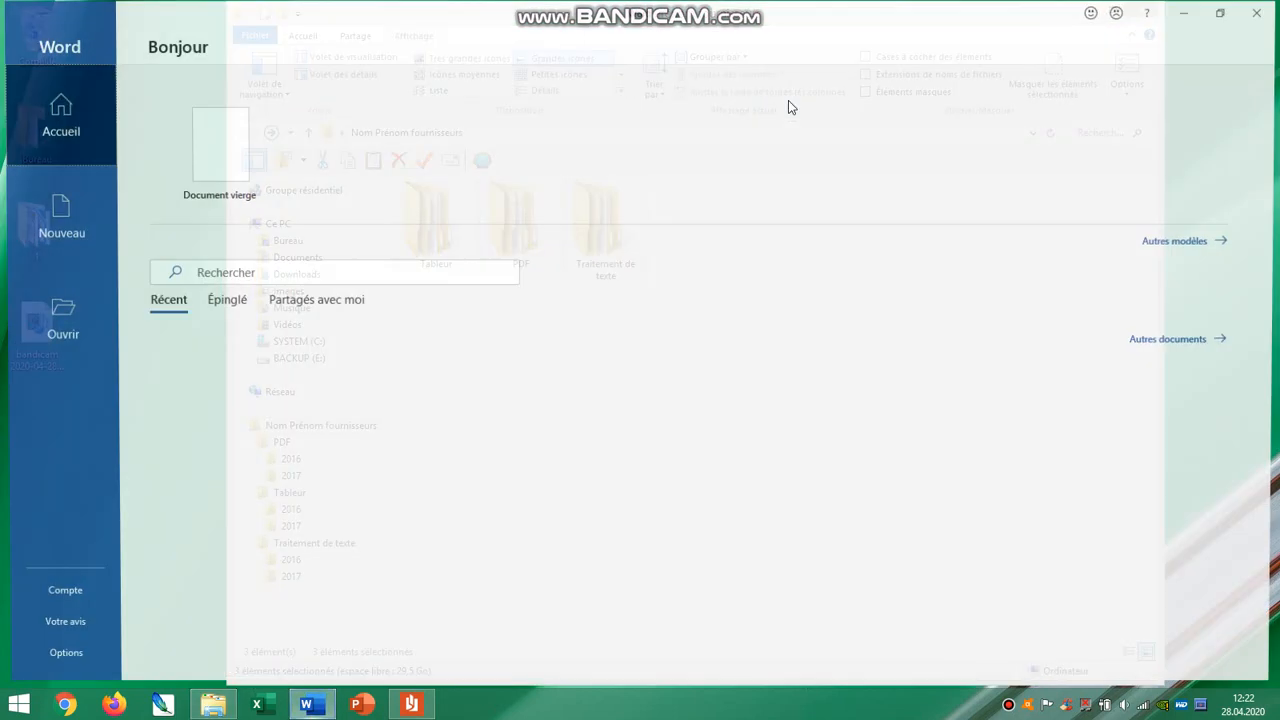
pyautogui.click(253, 123)
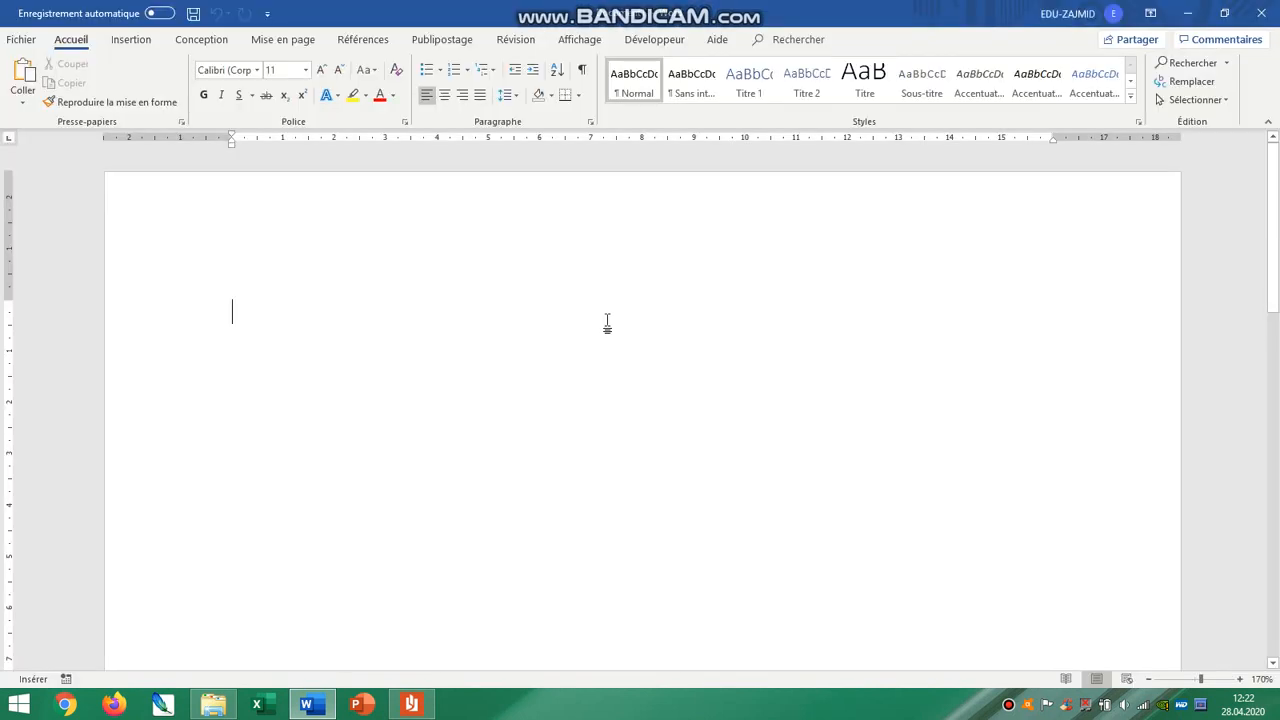
pyautogui.hotkey('ctrl', 'v')
pyautogui.scroll(-2, 587, 440)
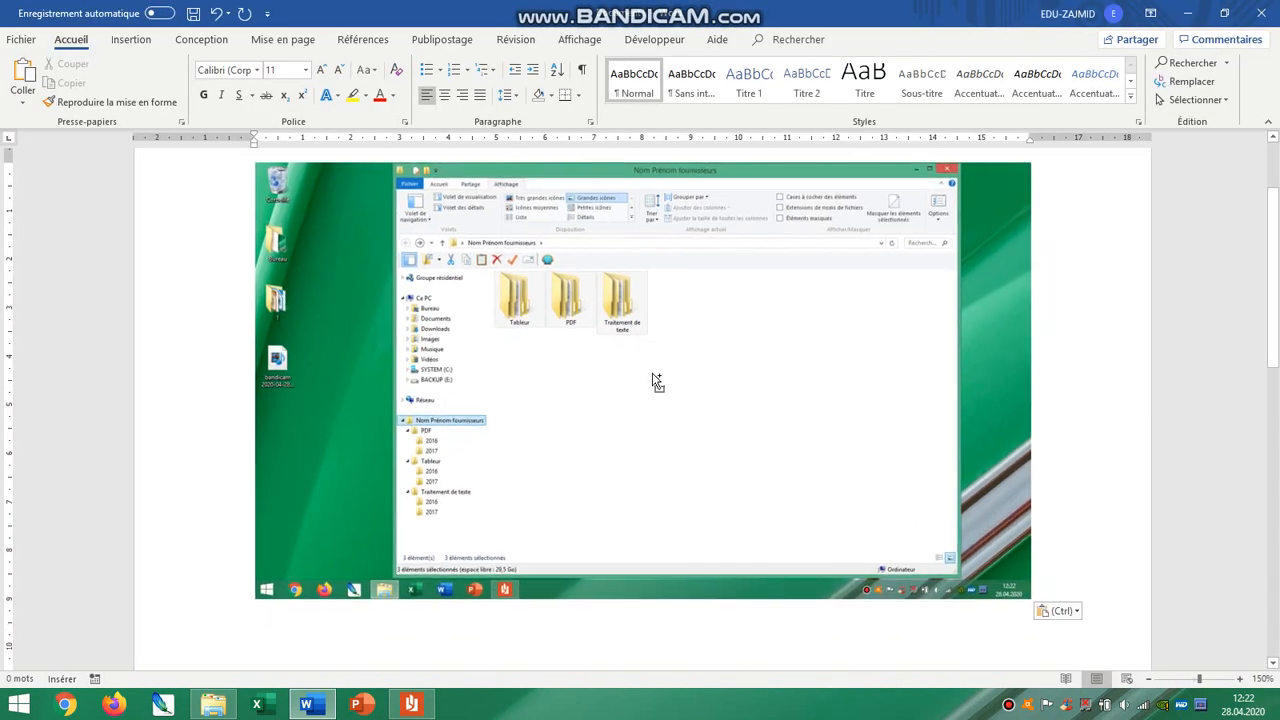
# Crop the pasted capture to the Nom Prénom fournisseurs tree and enlarge the picture to about 8.15 cm high by 6.54 cm wide.
pyautogui.click(514, 434)
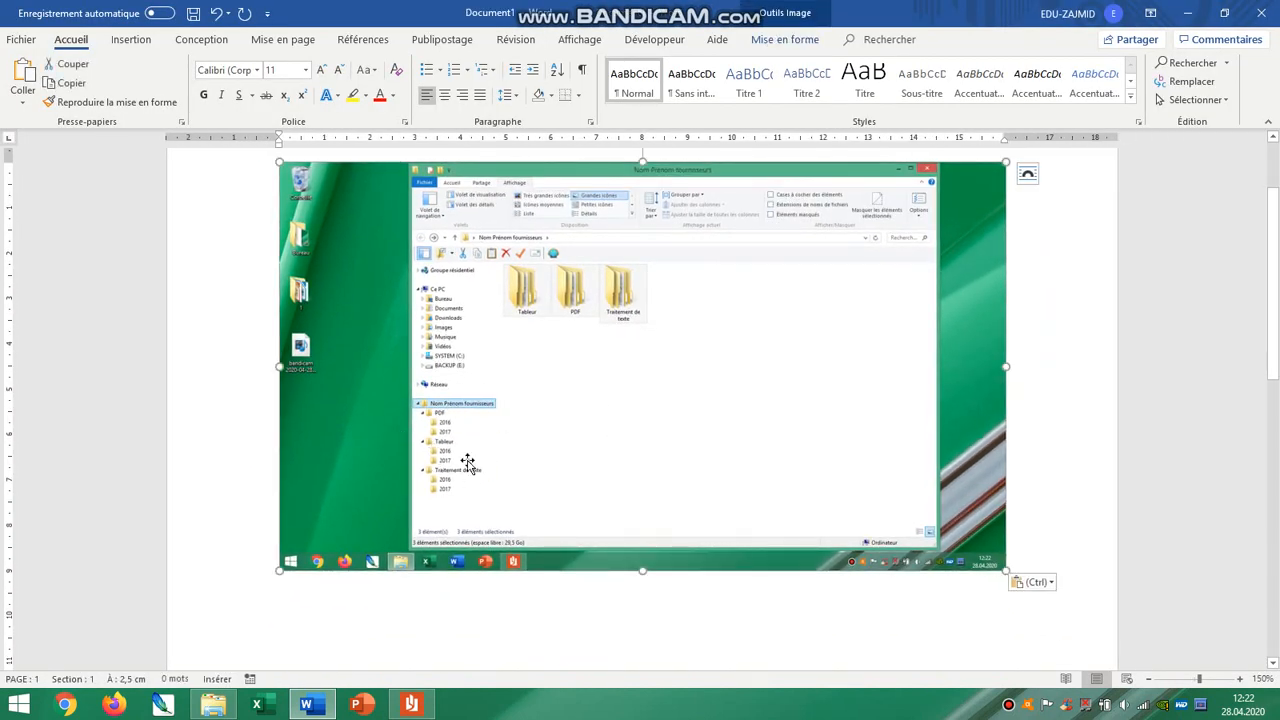
pyautogui.doubleClick(743, 374)
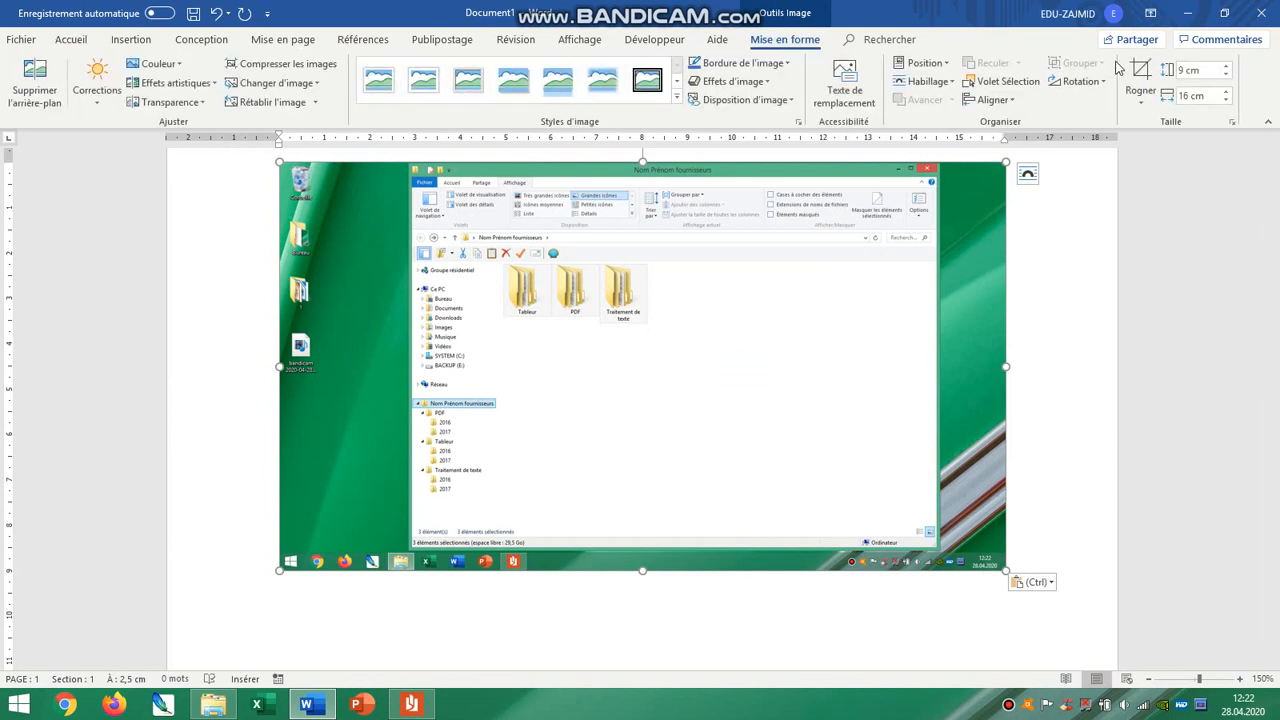
pyautogui.click(1141, 72)
pyautogui.moveTo(1005, 367); pyautogui.dragTo(491, 447)
pyautogui.moveTo(388, 162); pyautogui.dragTo(406, 397)
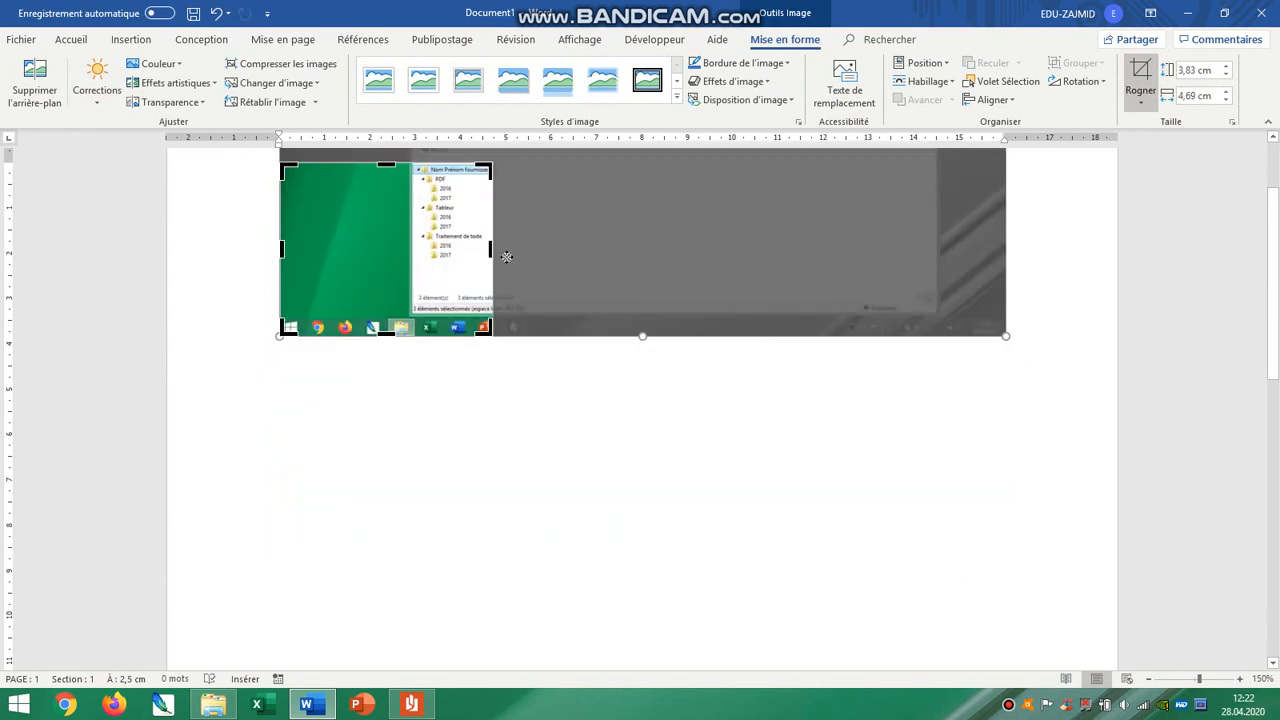
pyautogui.moveTo(491, 250); pyautogui.dragTo(501, 250)
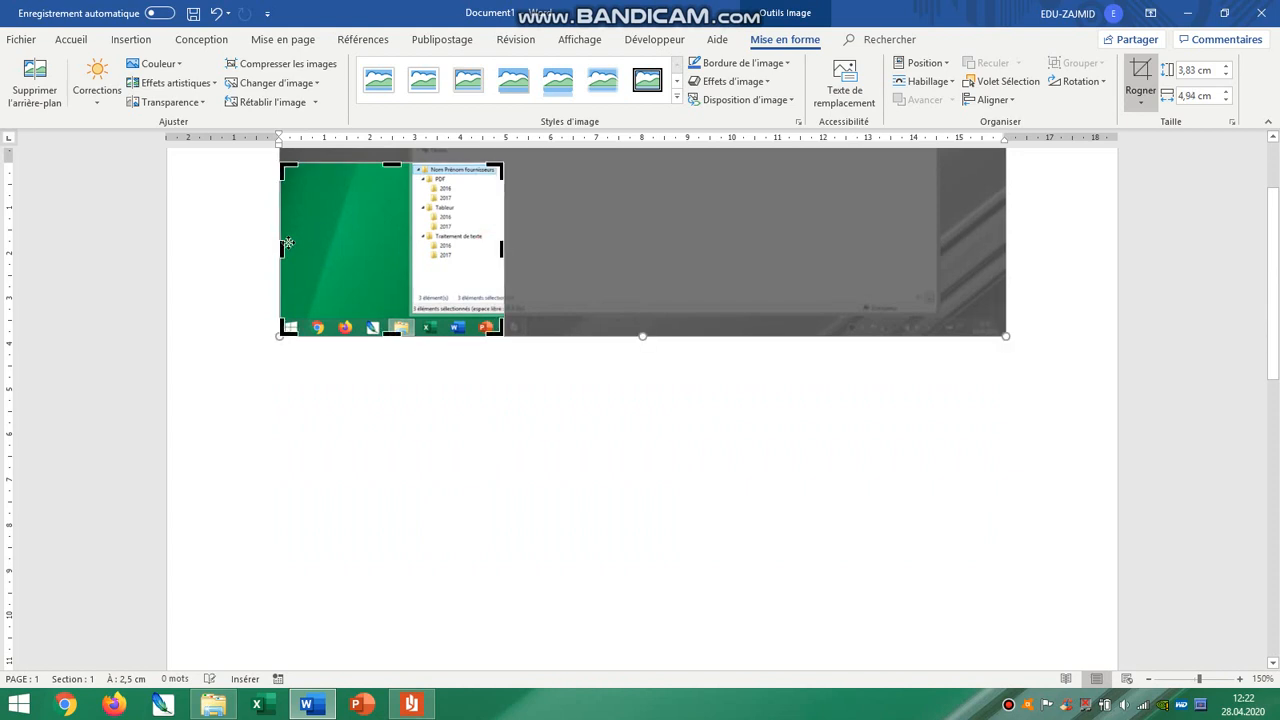
pyautogui.moveTo(281, 248); pyautogui.dragTo(412, 242)
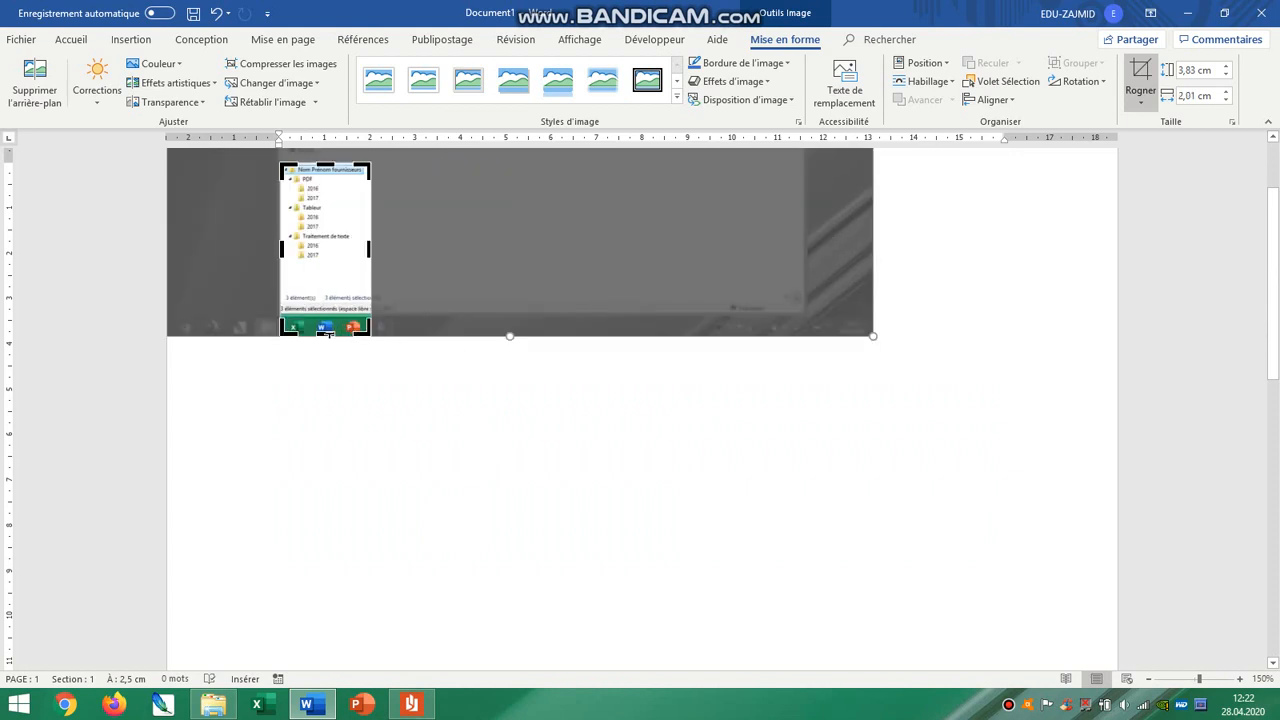
pyautogui.moveTo(327, 333); pyautogui.dragTo(340, 271)
pyautogui.click(607, 433)
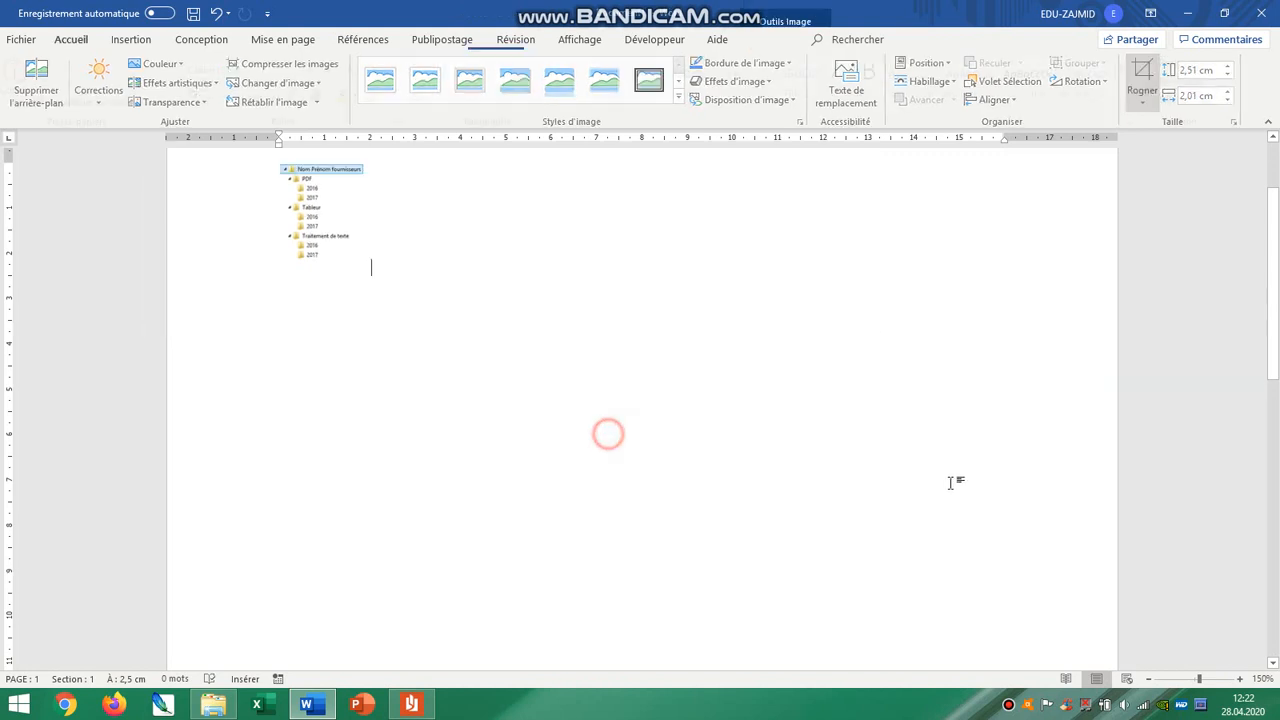
pyautogui.click(358, 238)
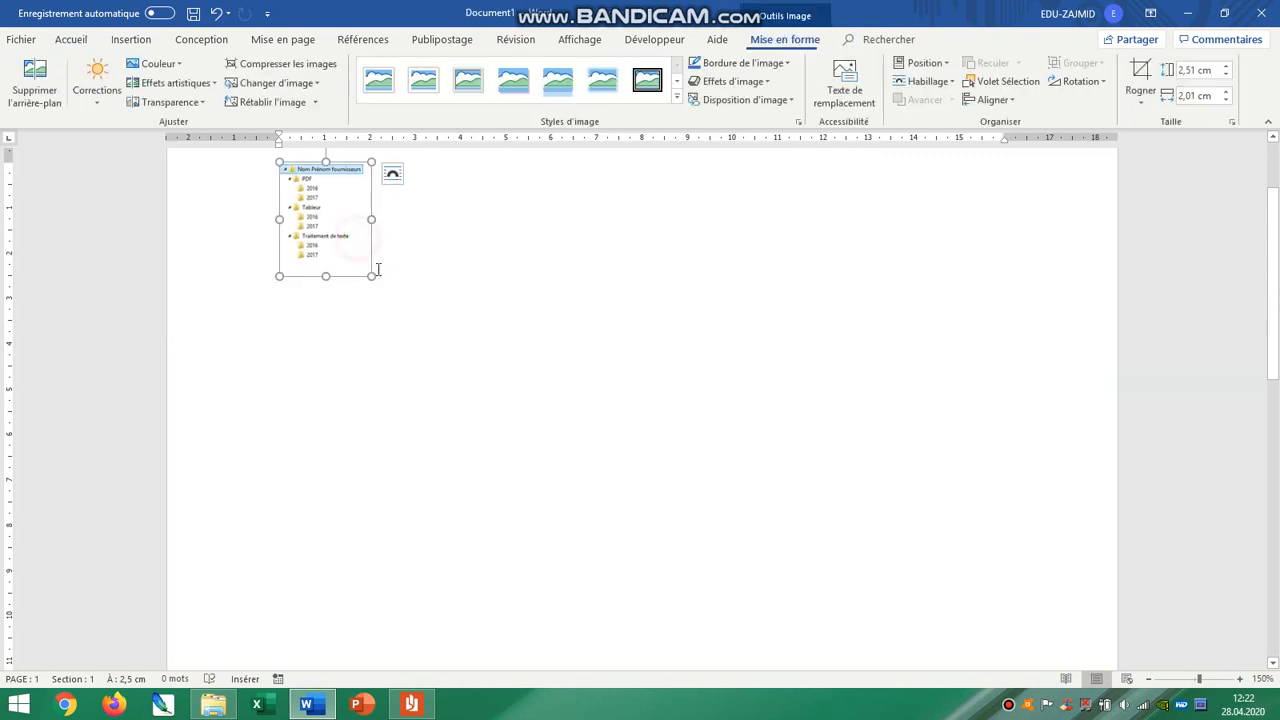
pyautogui.moveTo(371, 275); pyautogui.dragTo(577, 532)
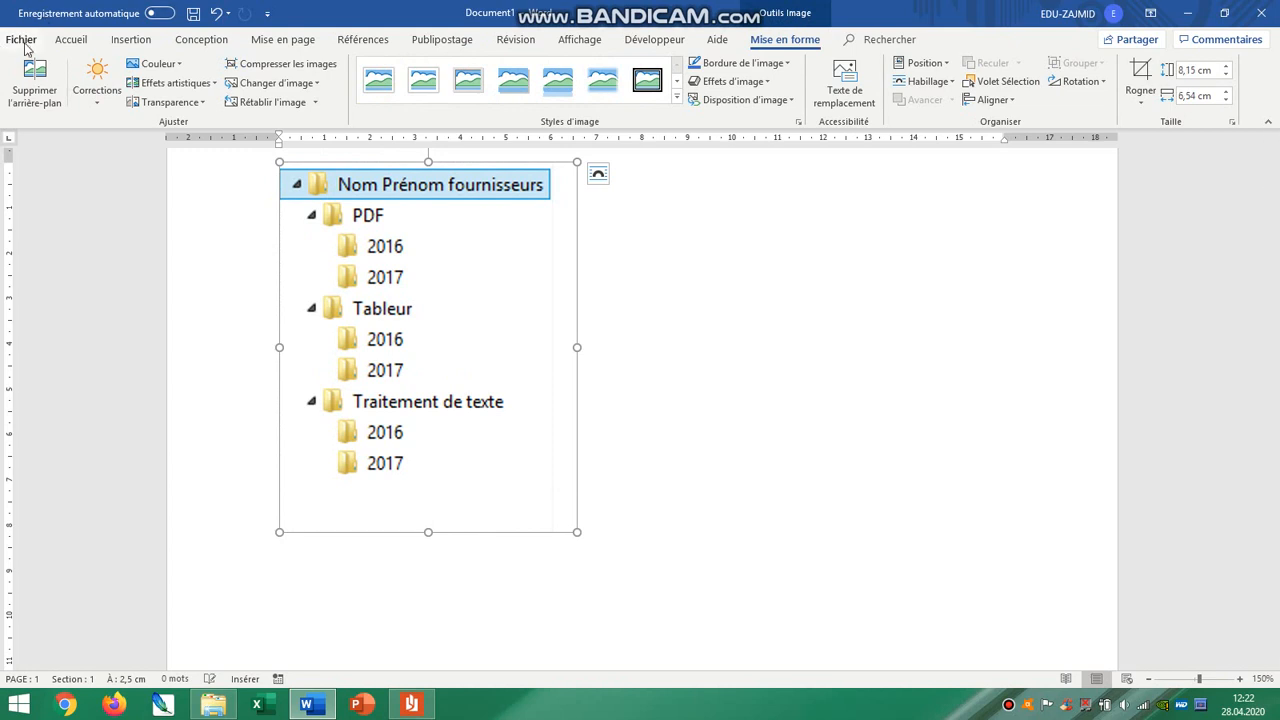
# Save the document to the Bureau folder as a web page (Page web) named Doc1 and close Word.
pyautogui.click(12, 40)
pyautogui.click(86, 253)
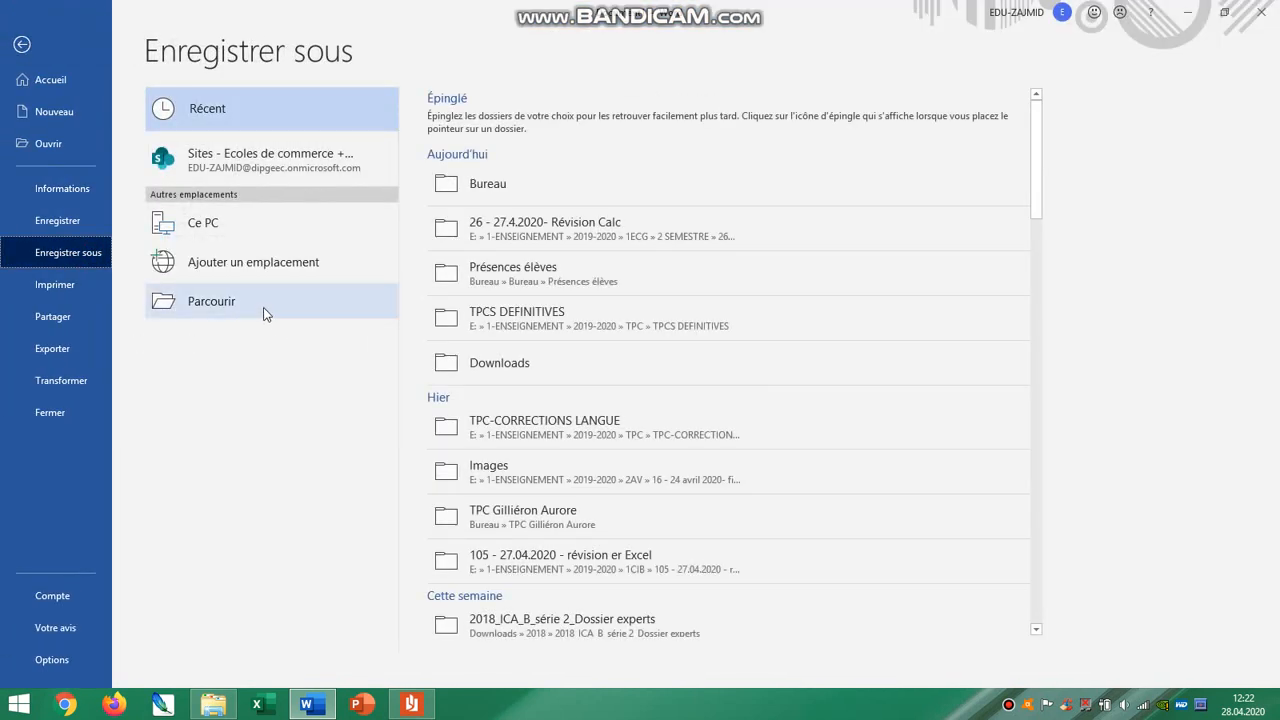
pyautogui.click(266, 302)
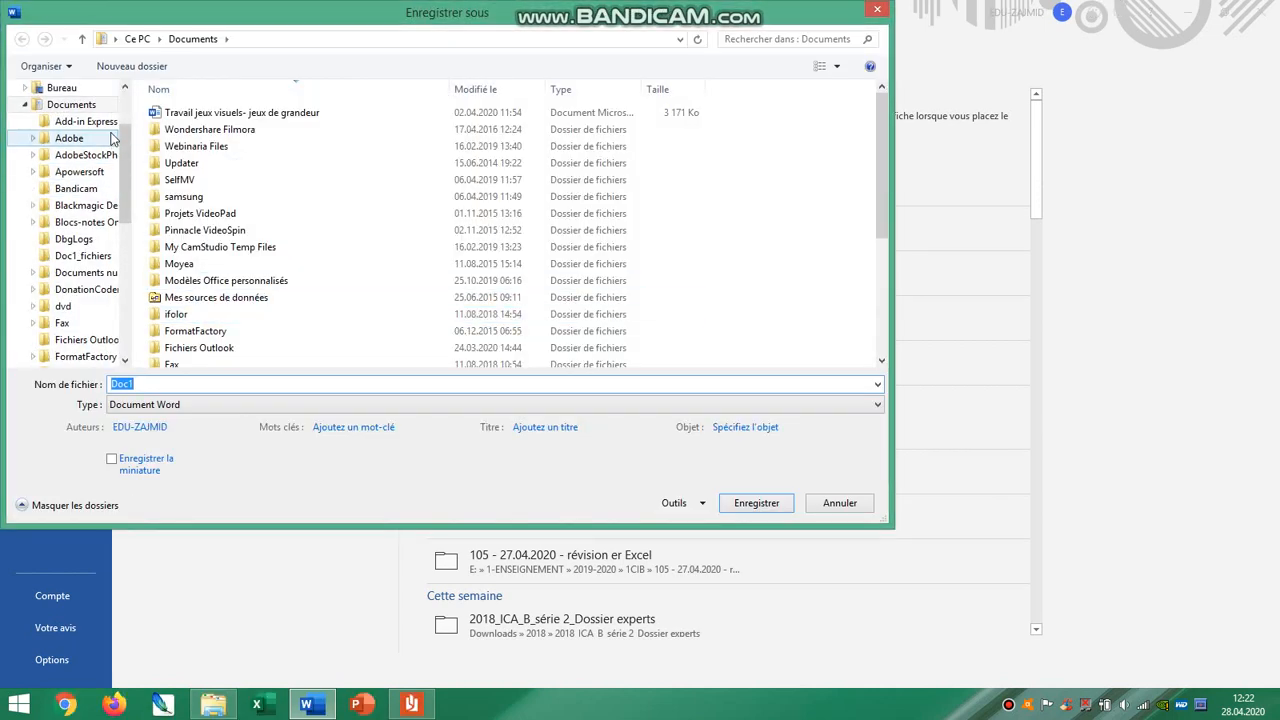
pyautogui.click(62, 87)
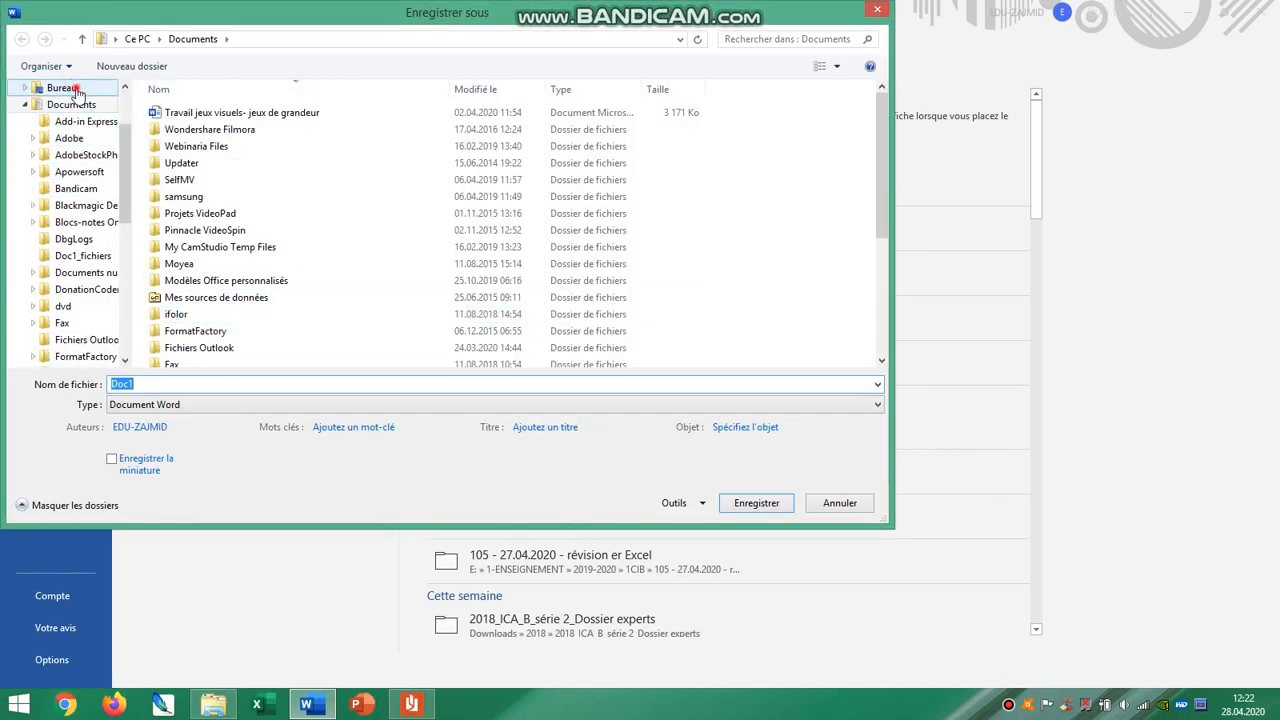
pyautogui.click(215, 410)
pyautogui.click(226, 525)
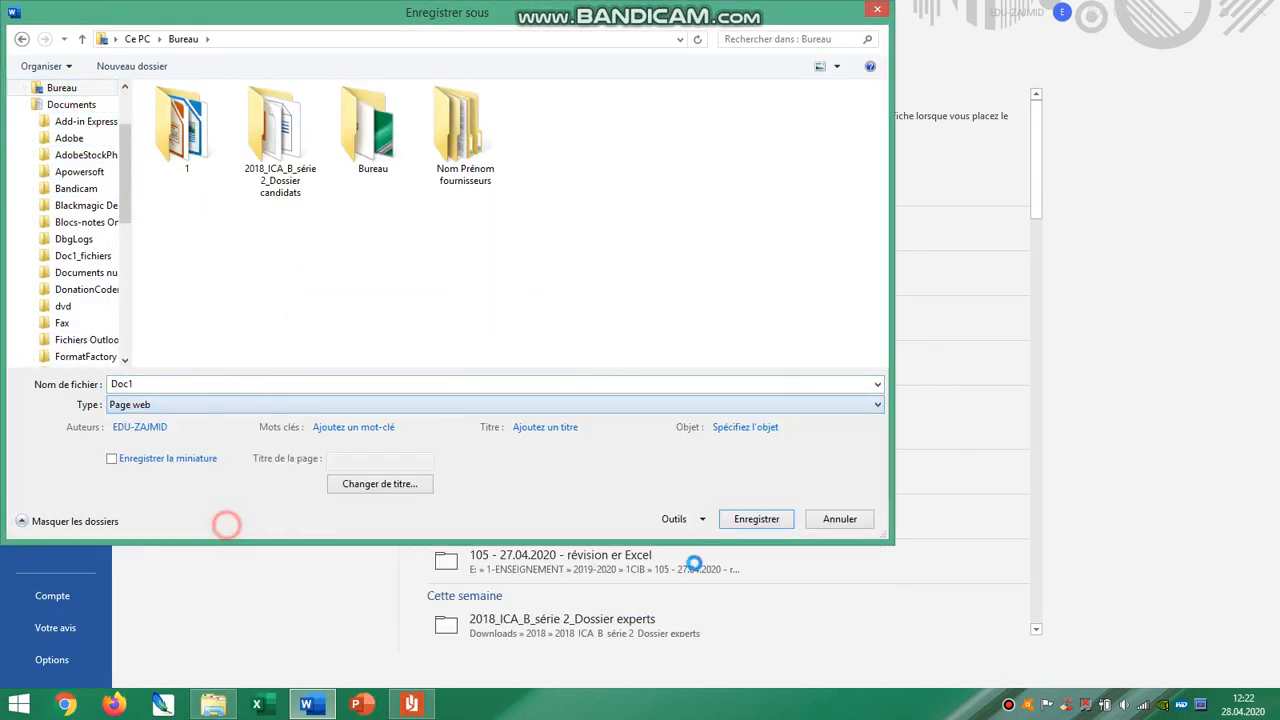
pyautogui.click(779, 526)
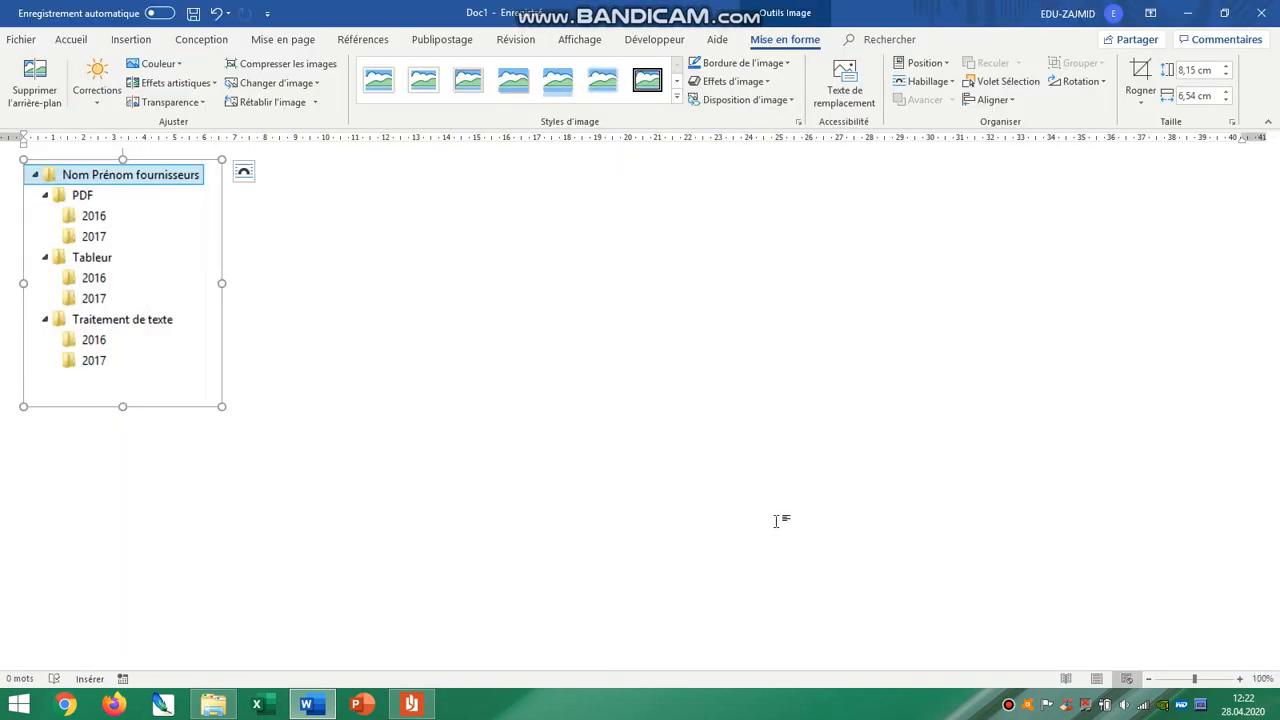
pyautogui.click(1261, 13)
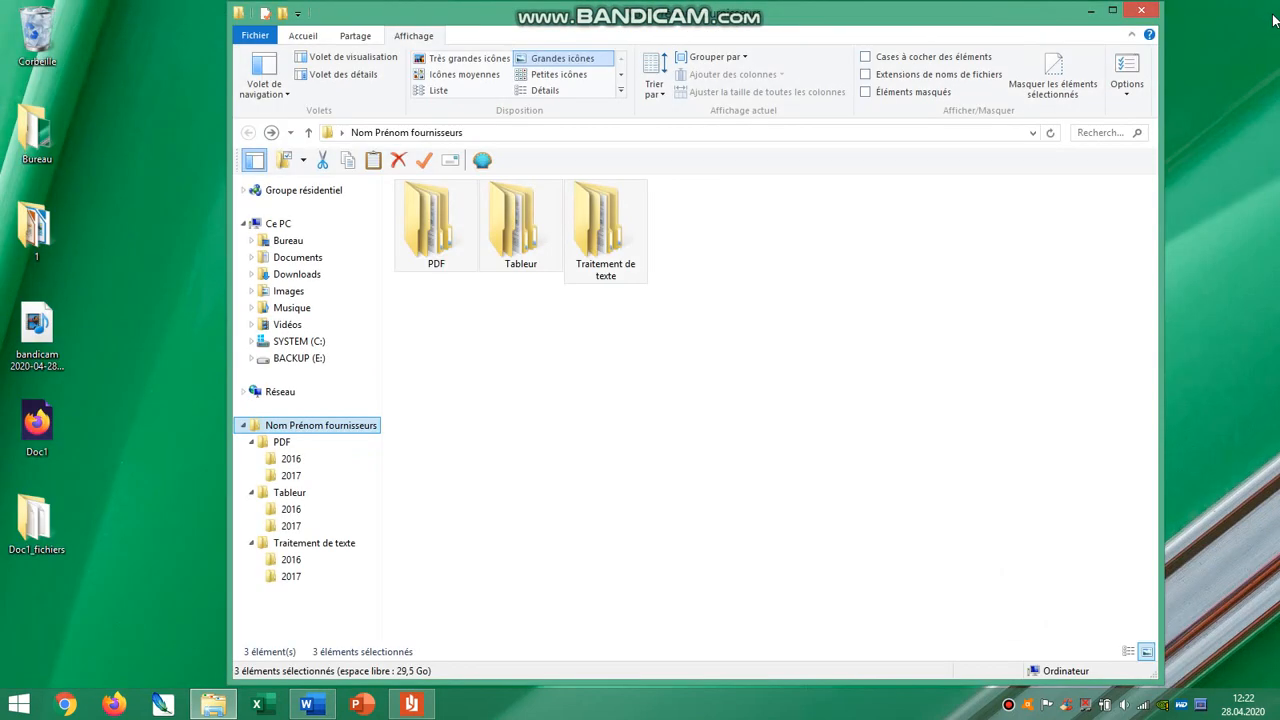
# Preview image002 from the Doc1_fichiers folder and move it out onto the desktop.
pyautogui.click(108, 525)
pyautogui.moveTo(485, 7); pyautogui.dragTo(804, 41)
pyautogui.moveTo(60, 405); pyautogui.dragTo(205, 315)
pyautogui.doubleClick(55, 505)
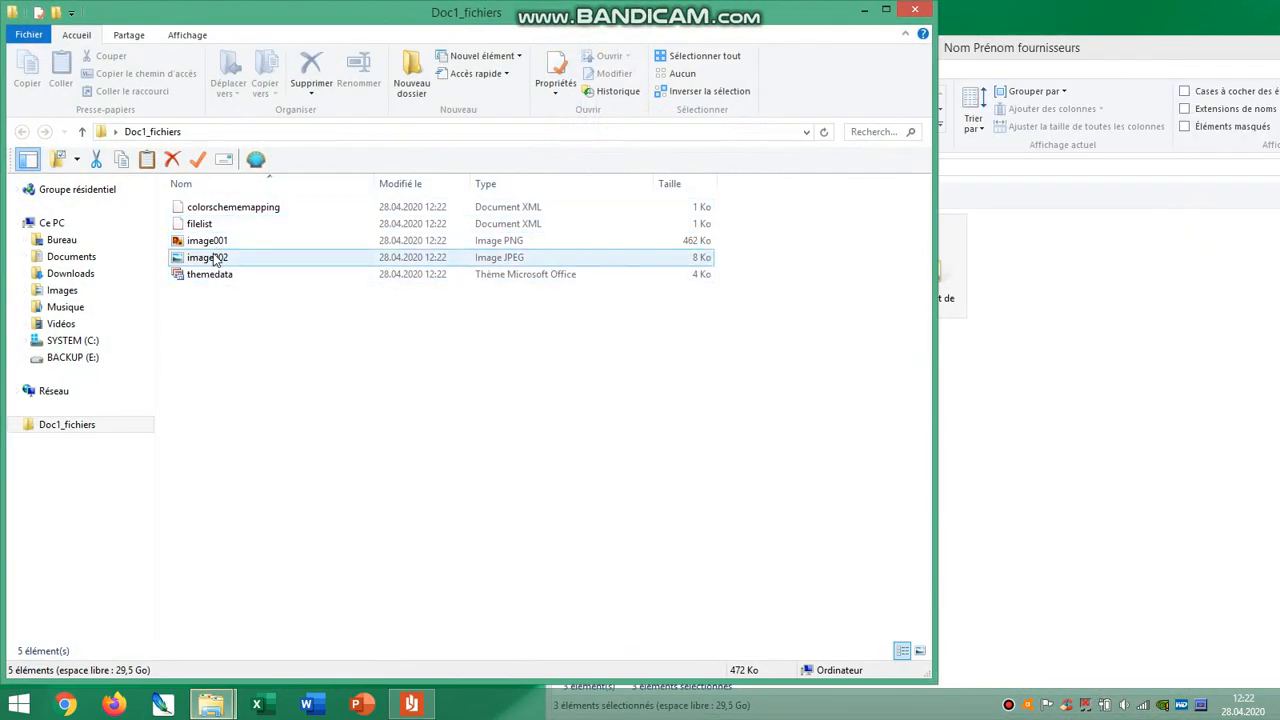
pyautogui.doubleClick(210, 259)
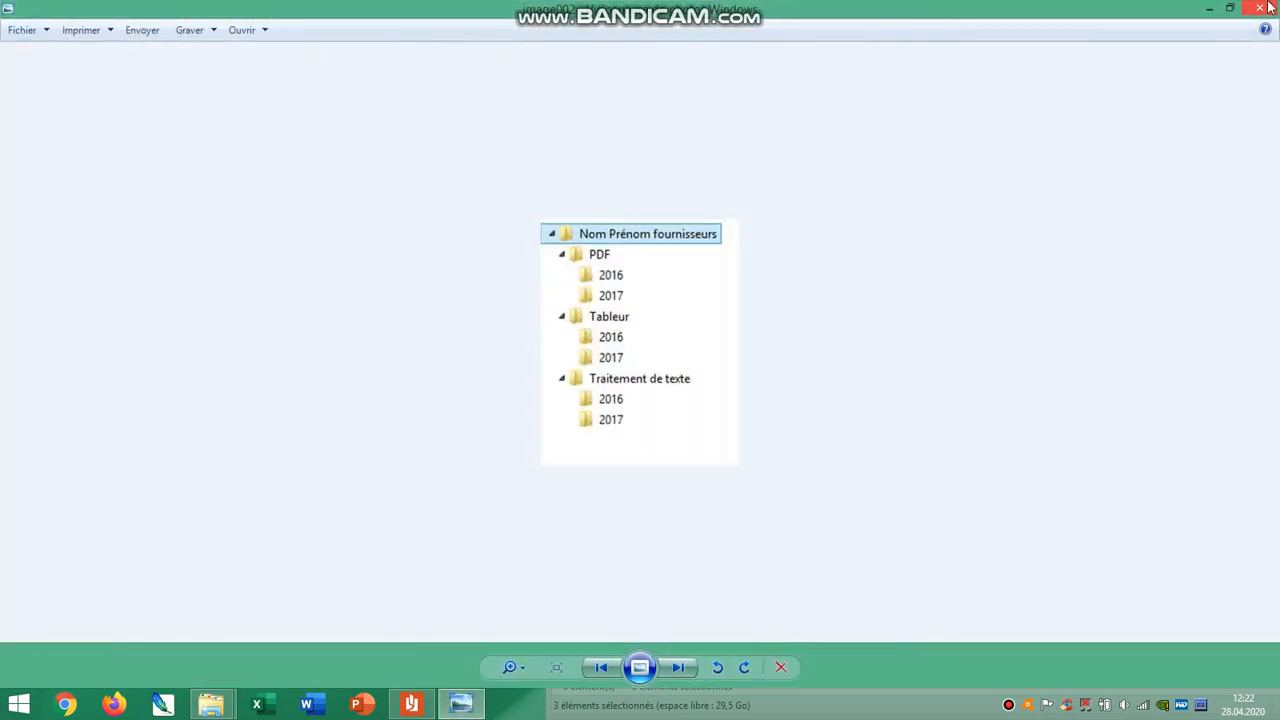
pyautogui.click(1262, 8)
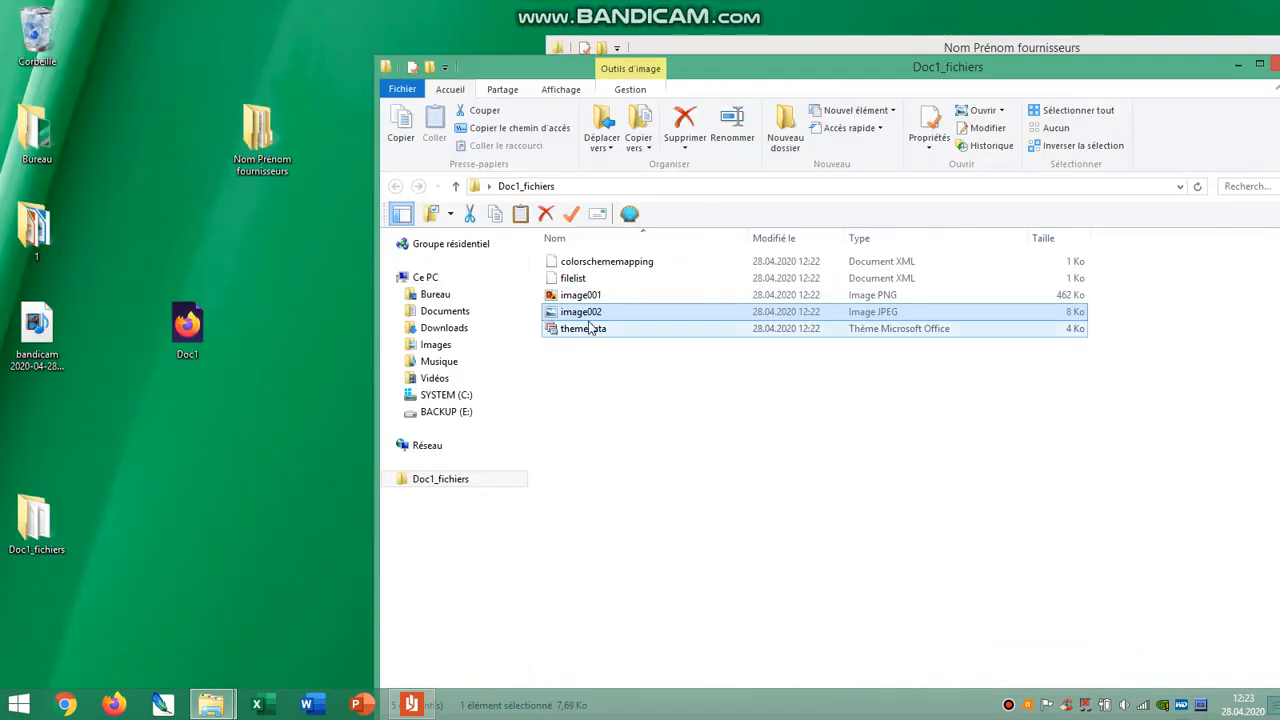
pyautogui.moveTo(582, 312); pyautogui.dragTo(321, 289)
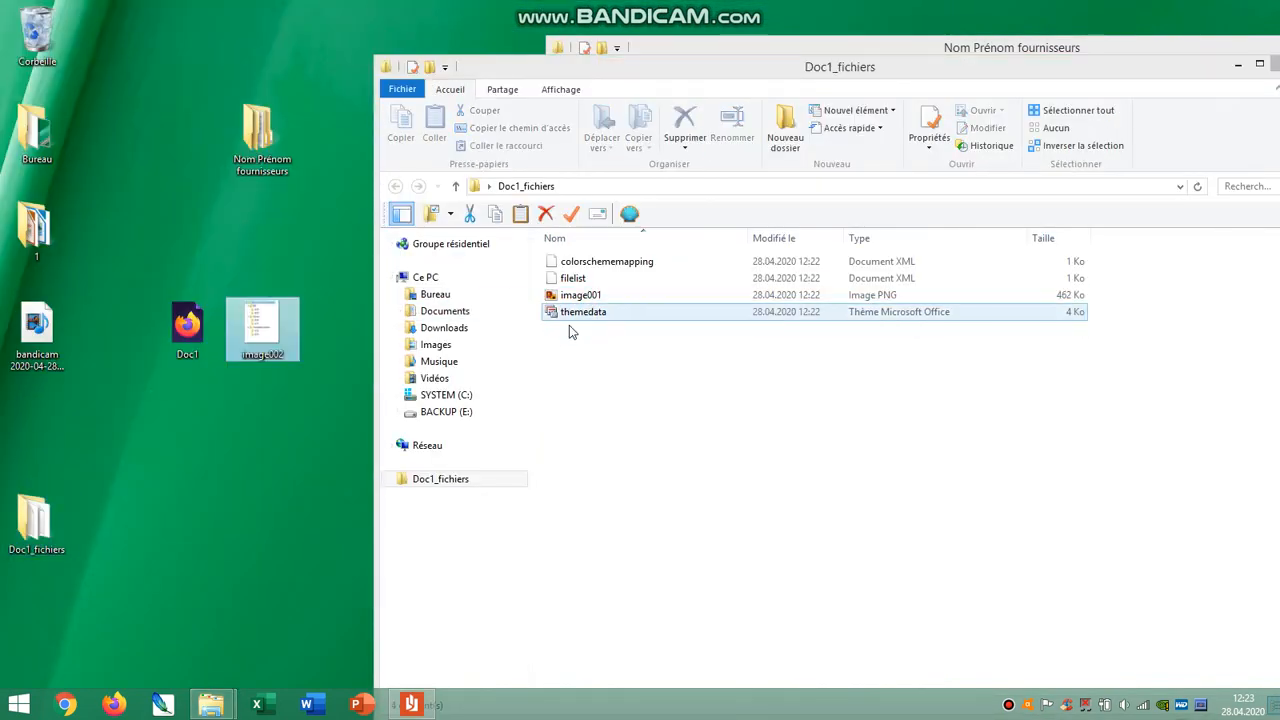
pyautogui.click(1268, 65)
# Delete the Doc1 web page with its Doc1_fichiers folder and place image002 beside the Nom Prénom fournisseurs folder on the desktop.
pyautogui.click(185, 350)
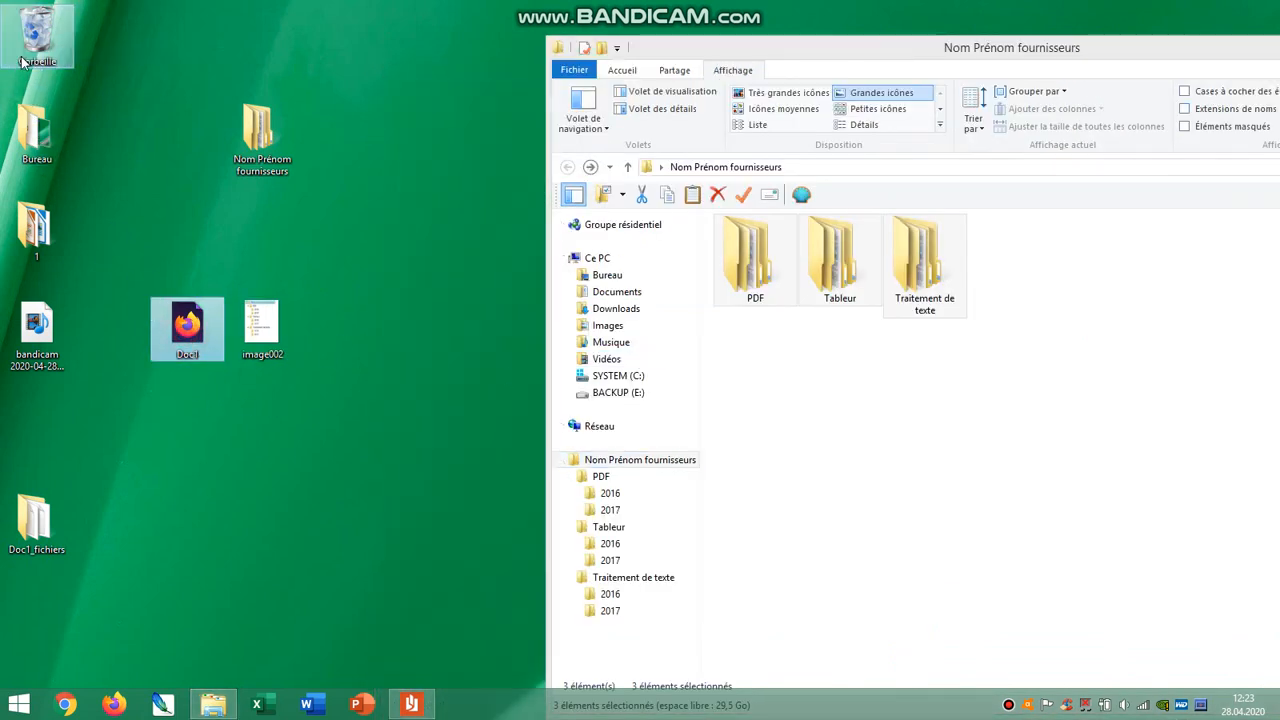
pyautogui.moveTo(22, 62); pyautogui.dragTo(24, 62)
pyautogui.moveTo(260, 330); pyautogui.dragTo(349, 148)
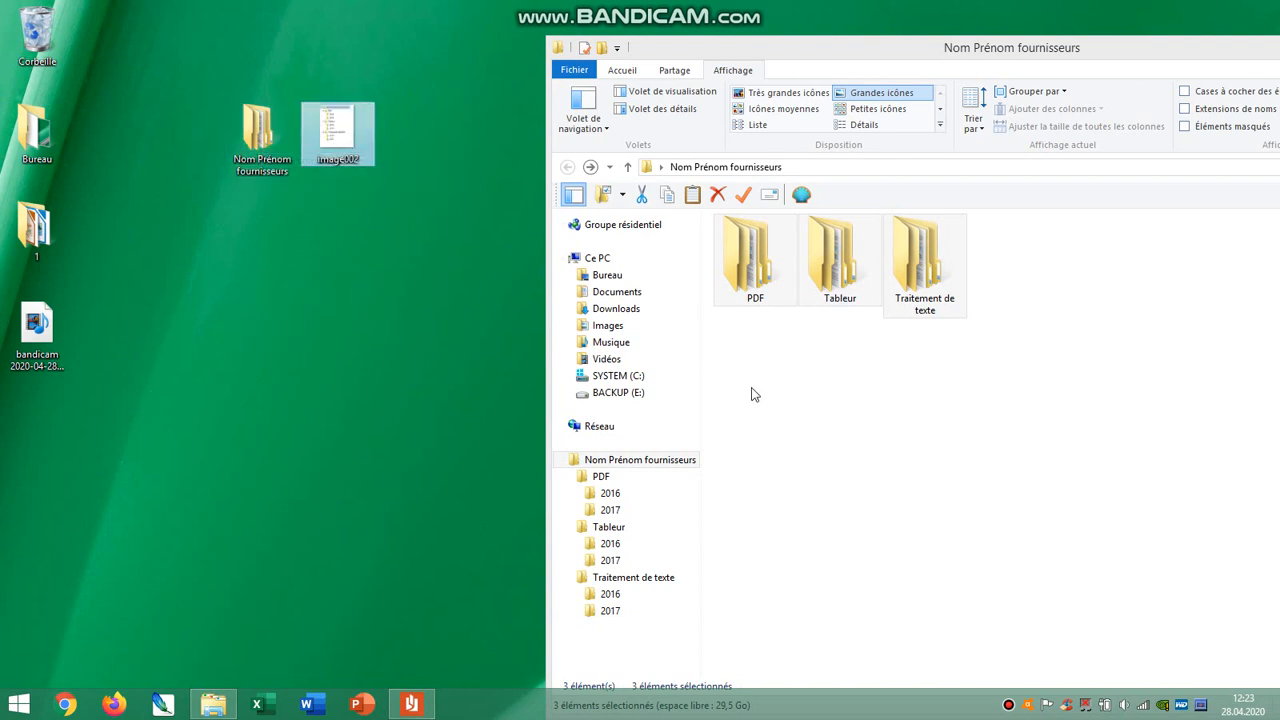
# Review the exam instructions for the archives folder task and the folders and files to hand in.
pyautogui.click(410, 704)
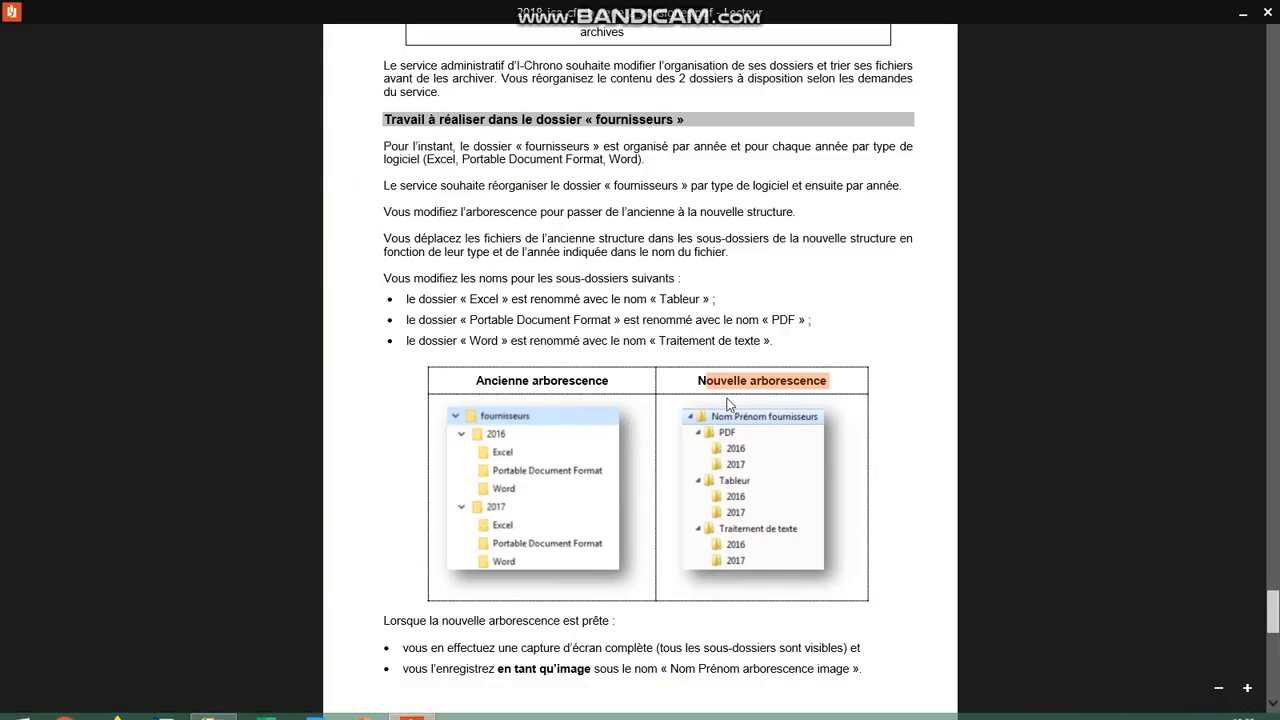
pyautogui.scroll(-3, 728, 404)
pyautogui.scroll(-5, 615, 393)
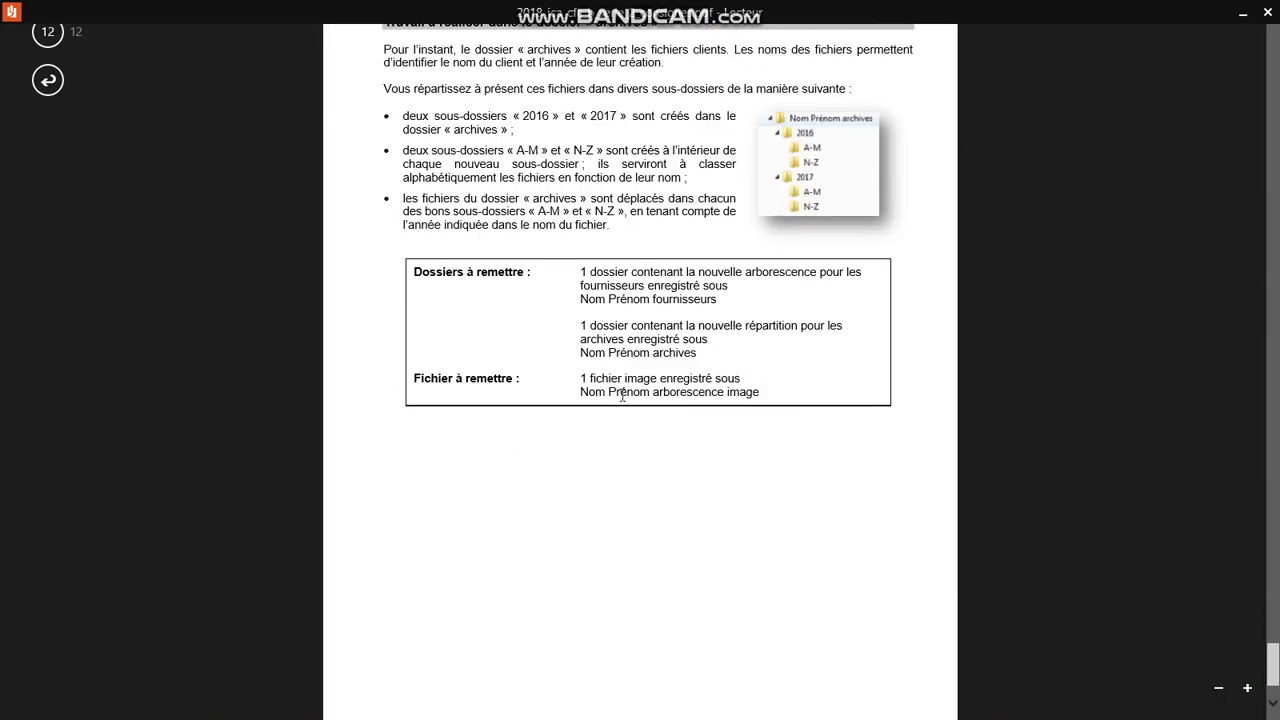
pyautogui.scroll(5, 615, 393)
pyautogui.click(1243, 13)
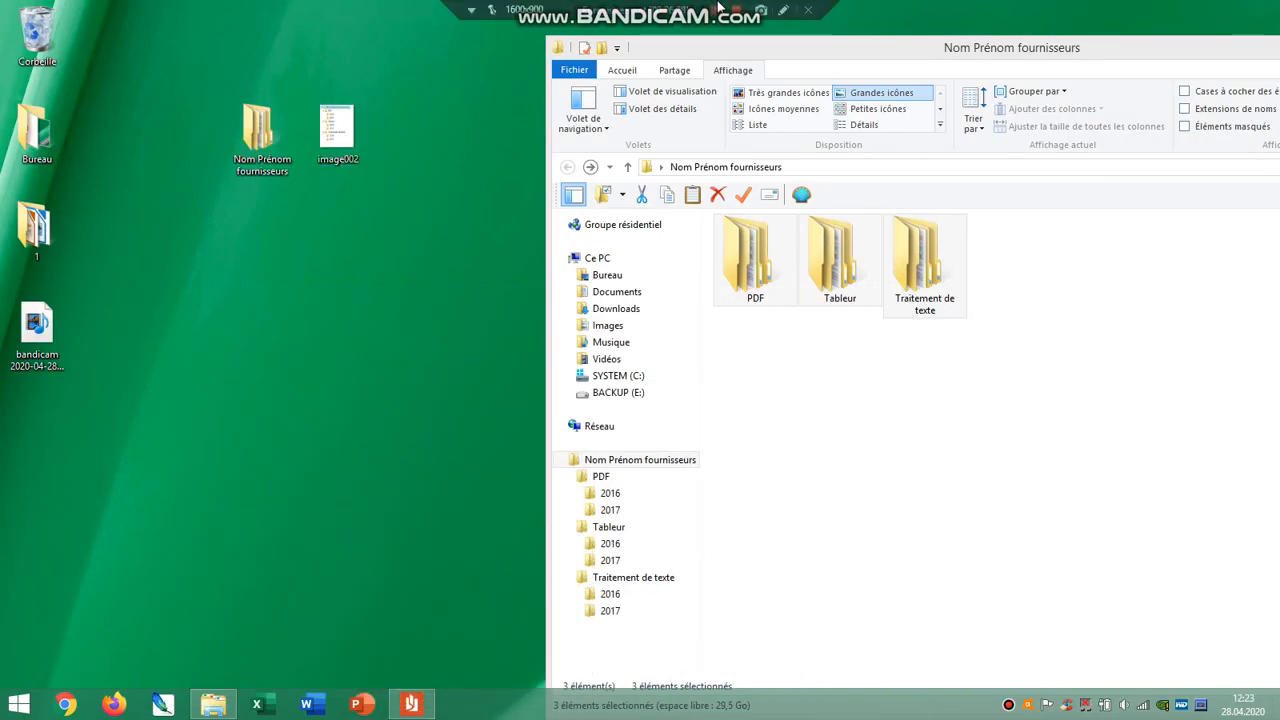
pyautogui.click(720, 6)
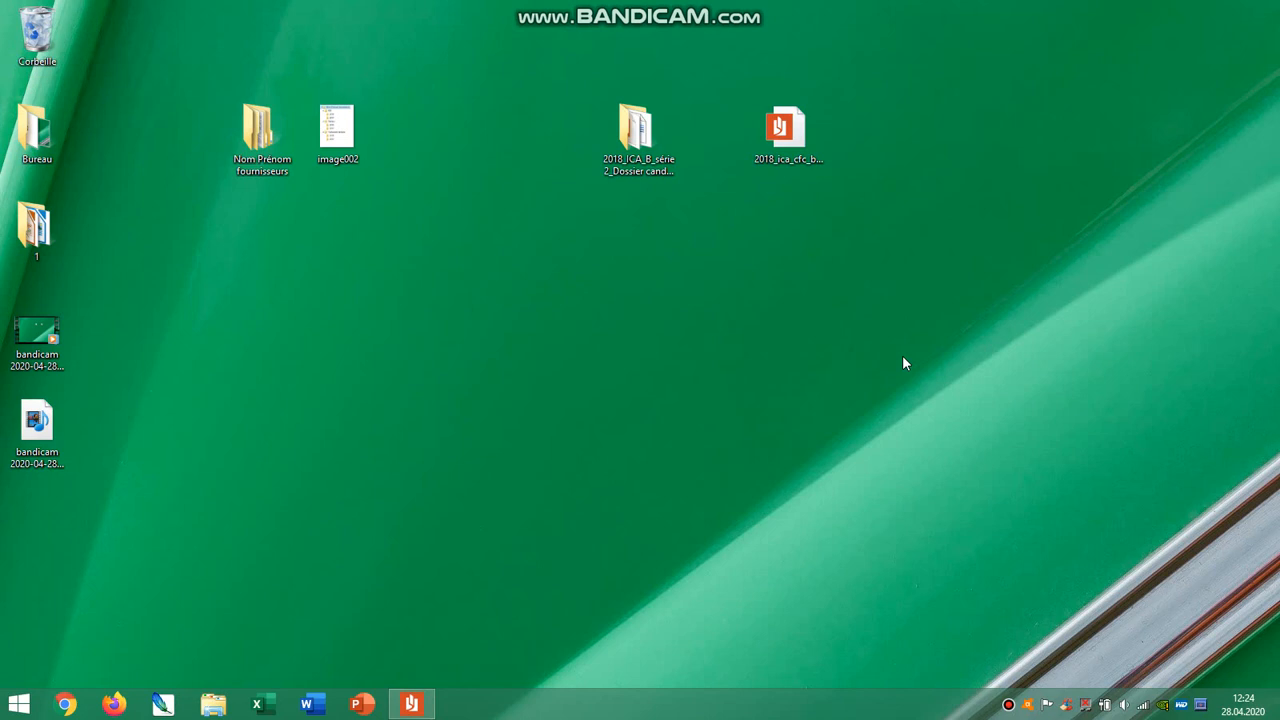
# Copy the required name from the PDF instructions and rename the desktop file image002 as Nom Prénom arborescence image.
pyautogui.doubleClick(783, 127)
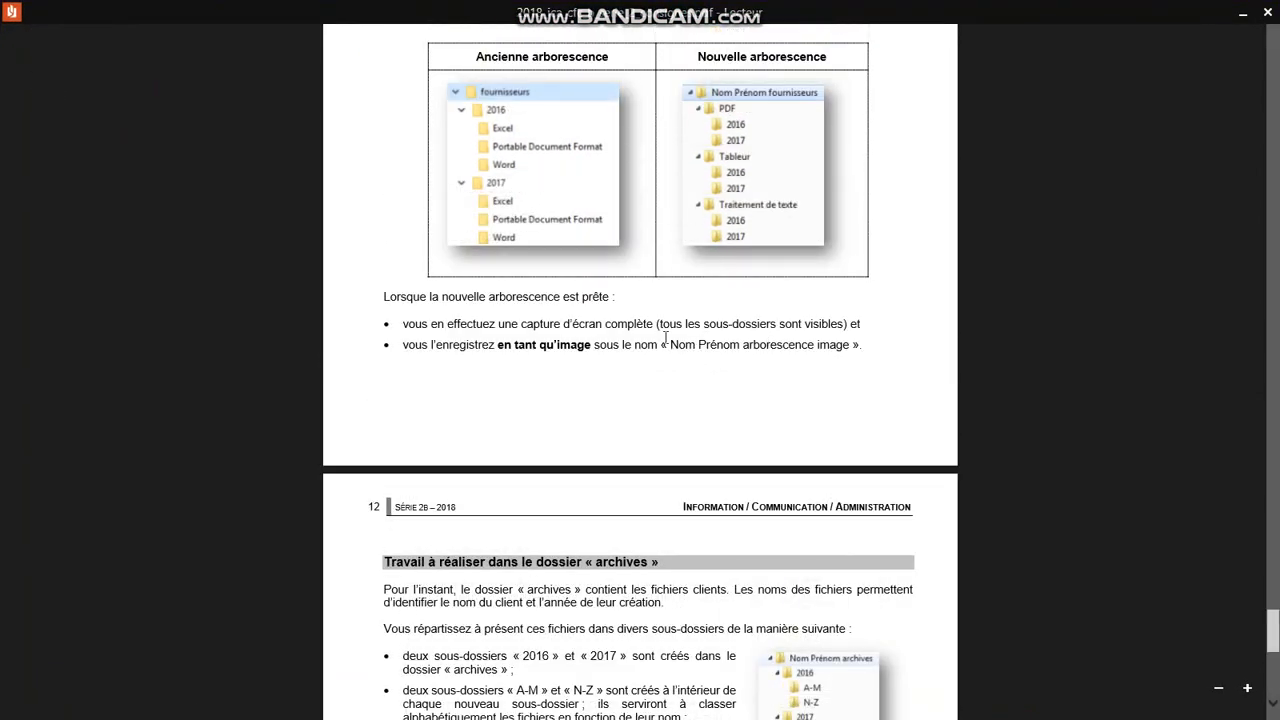
pyautogui.moveTo(541, 345); pyautogui.dragTo(612, 344)
pyautogui.moveTo(670, 345); pyautogui.dragTo(798, 353)
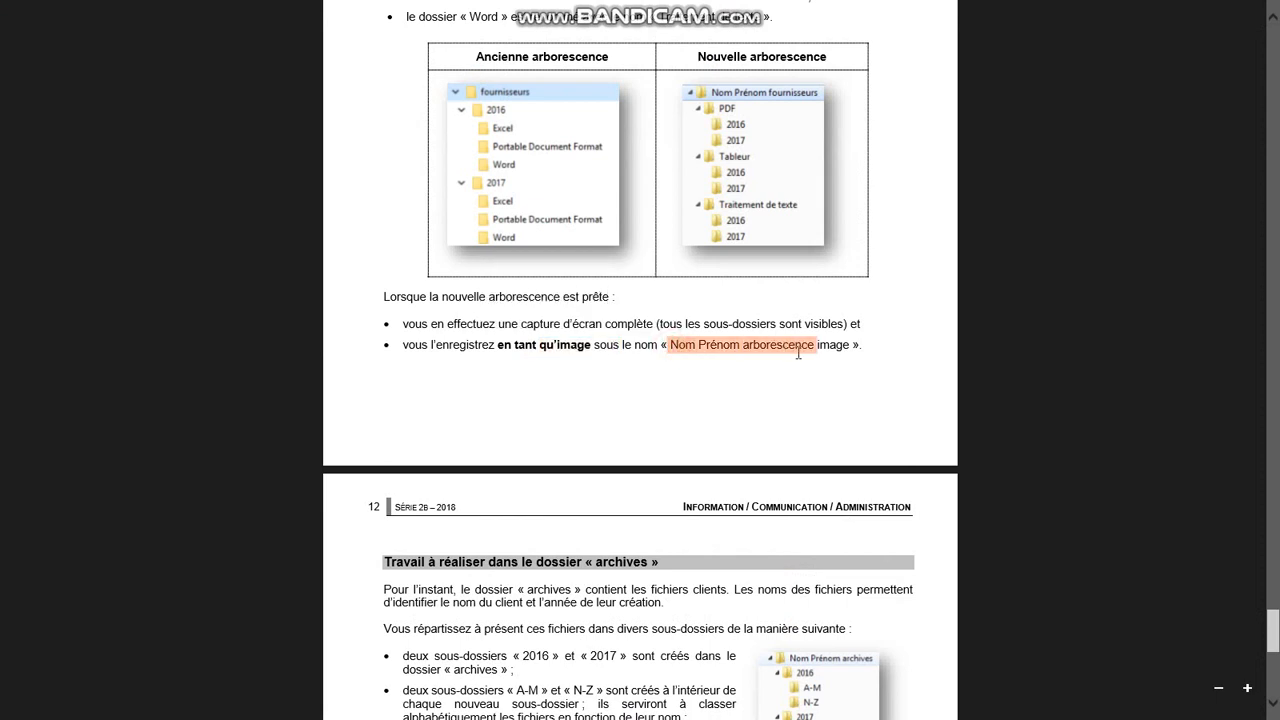
pyautogui.click(864, 340)
pyautogui.moveTo(851, 345); pyautogui.dragTo(673, 346)
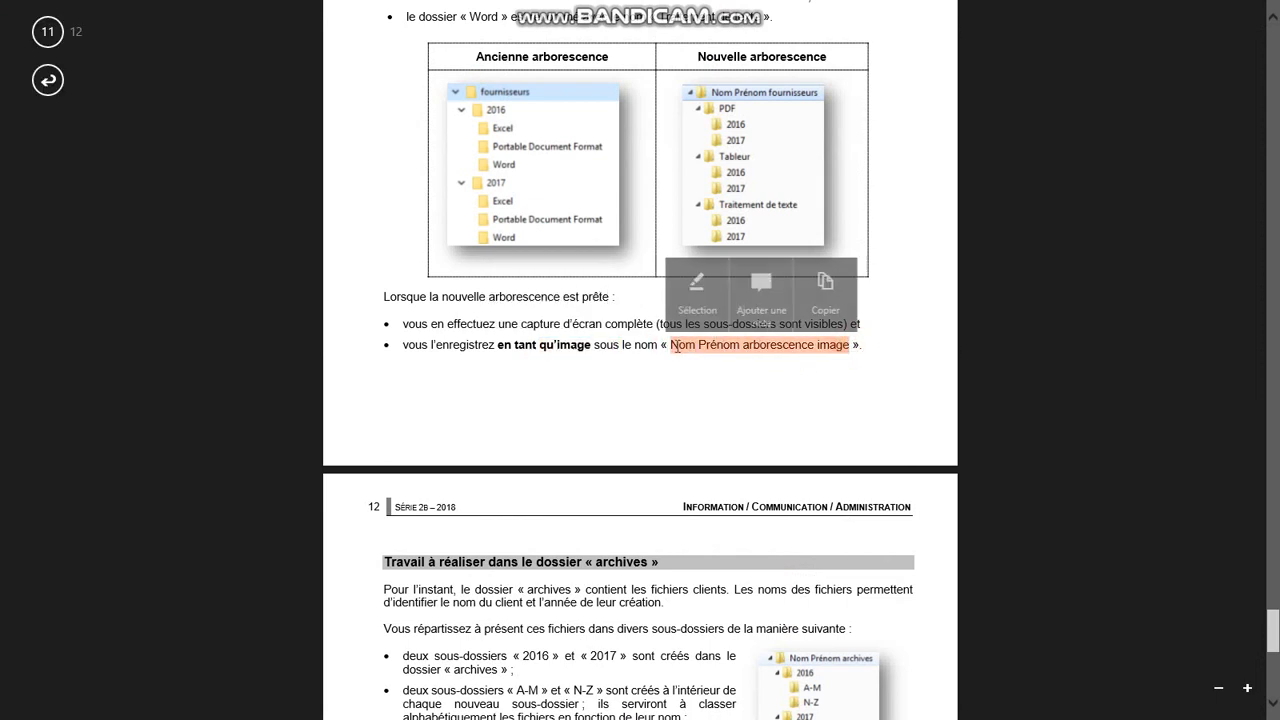
pyautogui.hotkey('ctrl', 'c')
pyautogui.press('super+d')
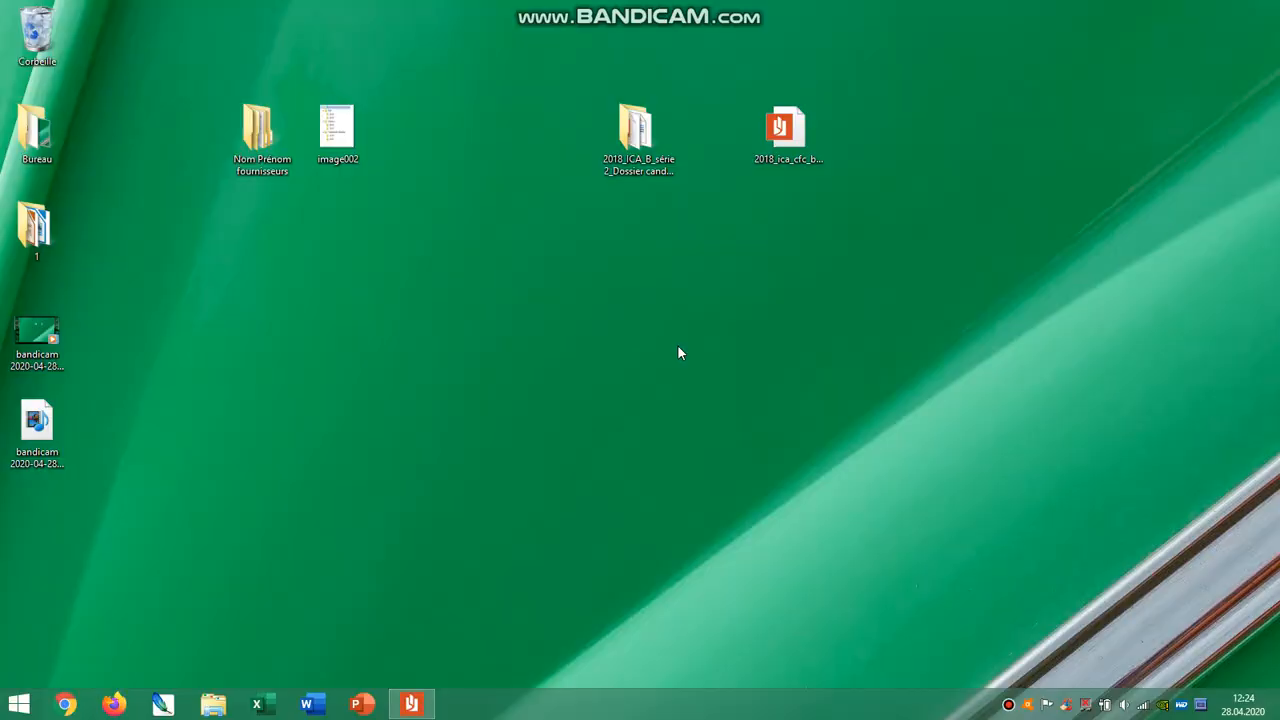
pyautogui.rightClick(345, 158)
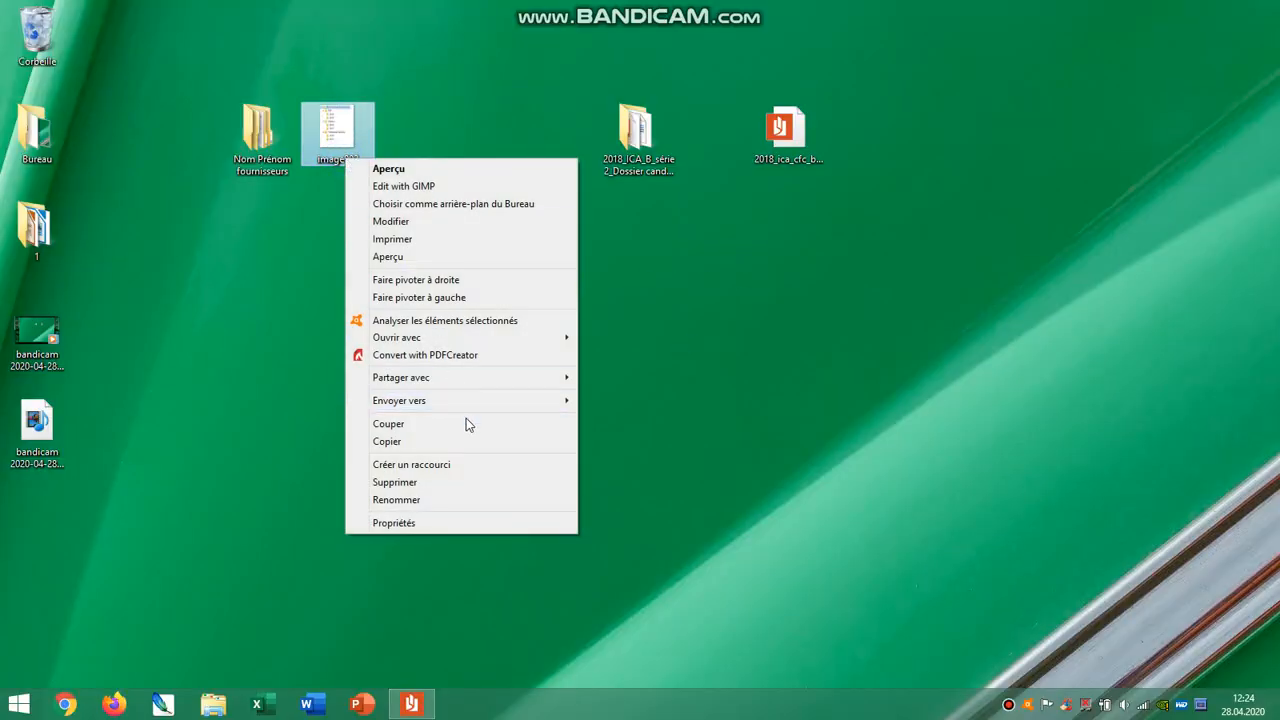
pyautogui.click(493, 499)
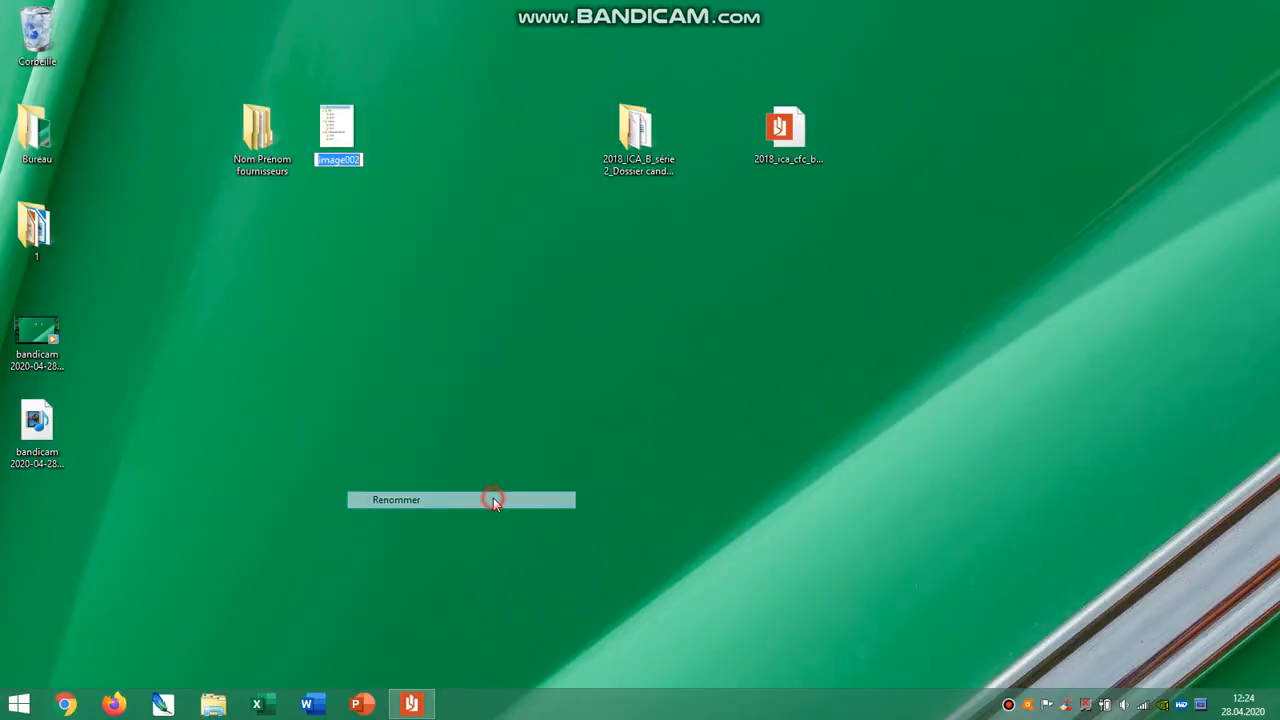
pyautogui.hotkey('ctrl', 'v')
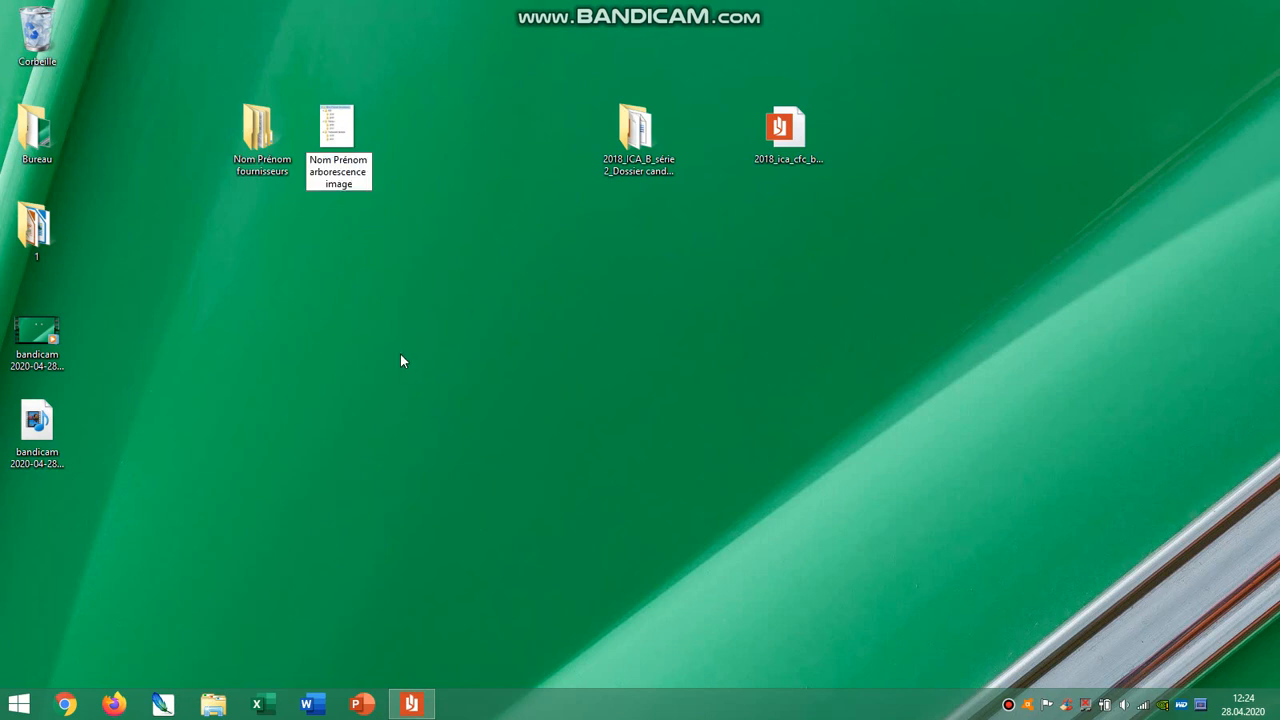
pyautogui.press('Return')
# Open the 2018_ICA_B_série 2_Dossier candidats folder and move the Nom Prénom fournisseurs folder and Nom Prénom arborescence image below the other desktop icons.
pyautogui.moveTo(201, 66); pyautogui.dragTo(447, 229)
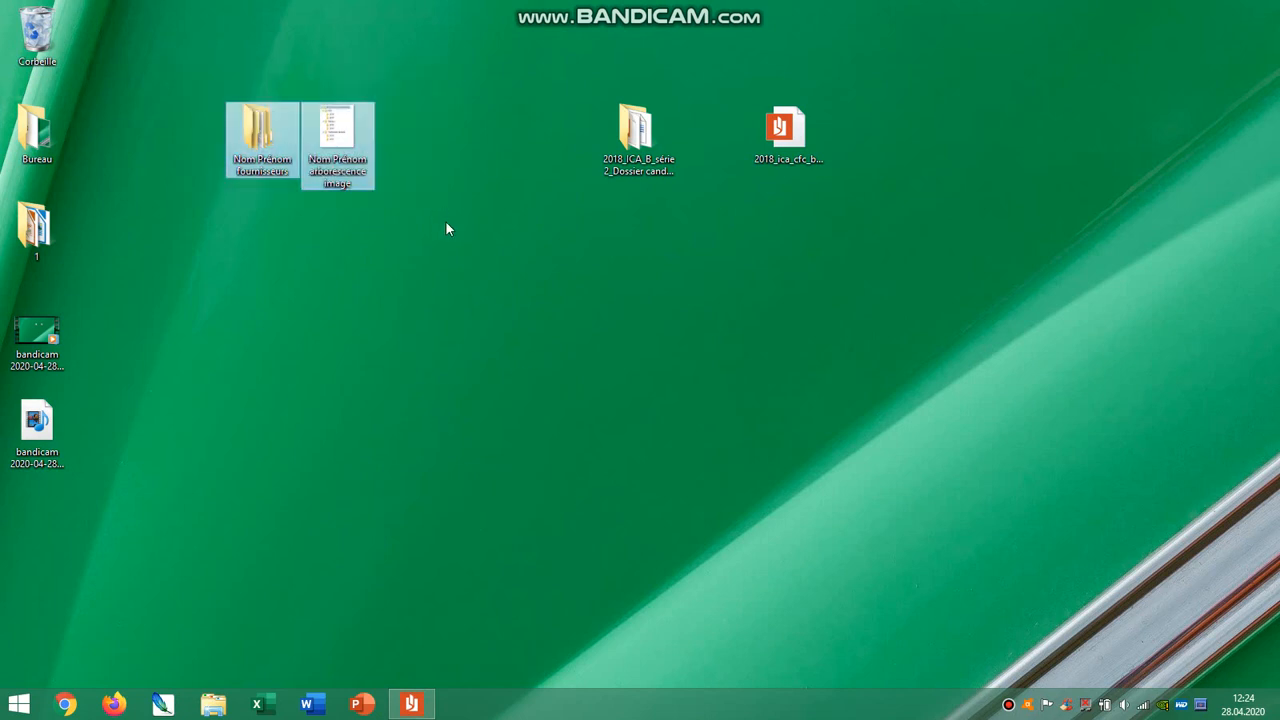
pyautogui.doubleClick(643, 137)
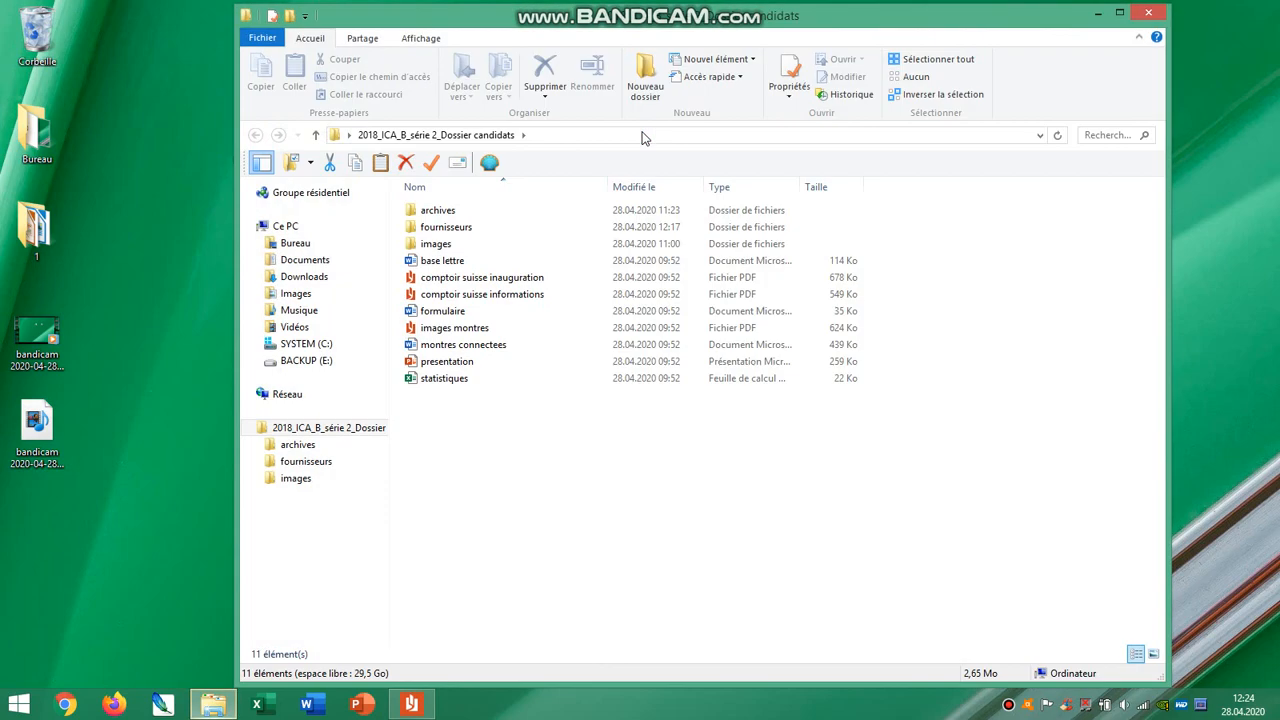
pyautogui.click(473, 226)
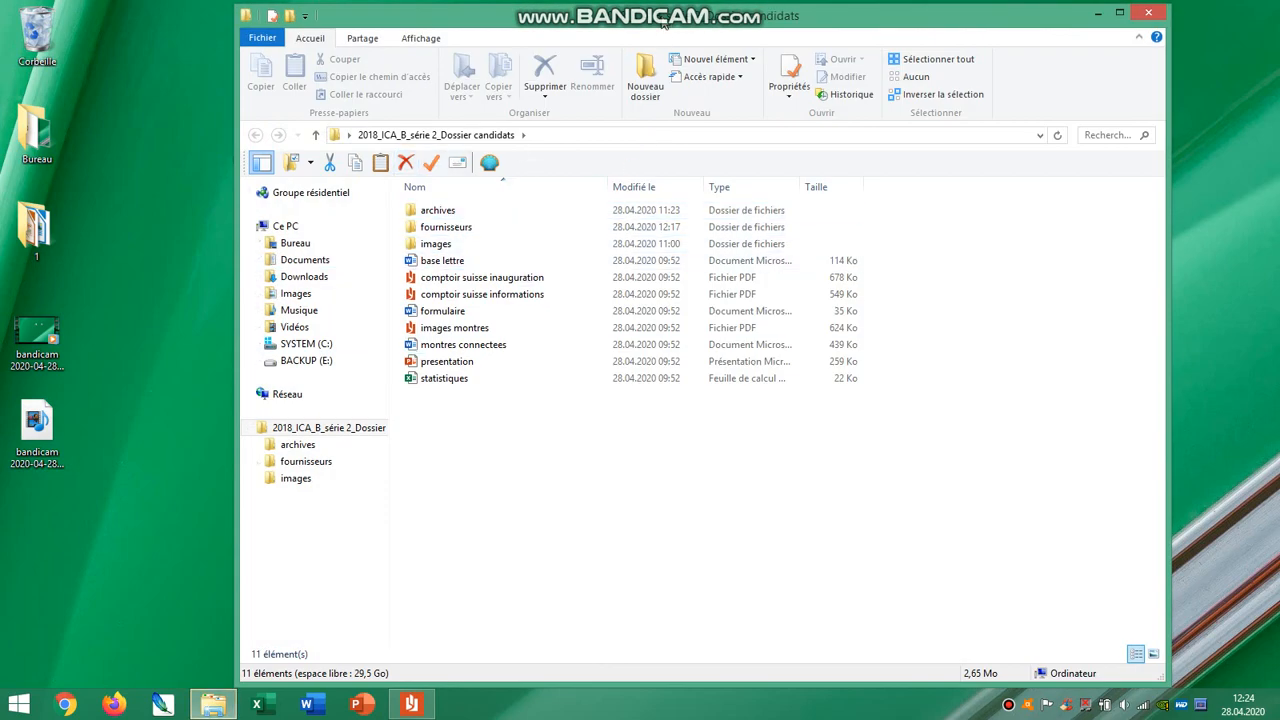
pyautogui.moveTo(663, 20); pyautogui.dragTo(951, 38)
pyautogui.moveTo(212, 88); pyautogui.dragTo(121, 540)
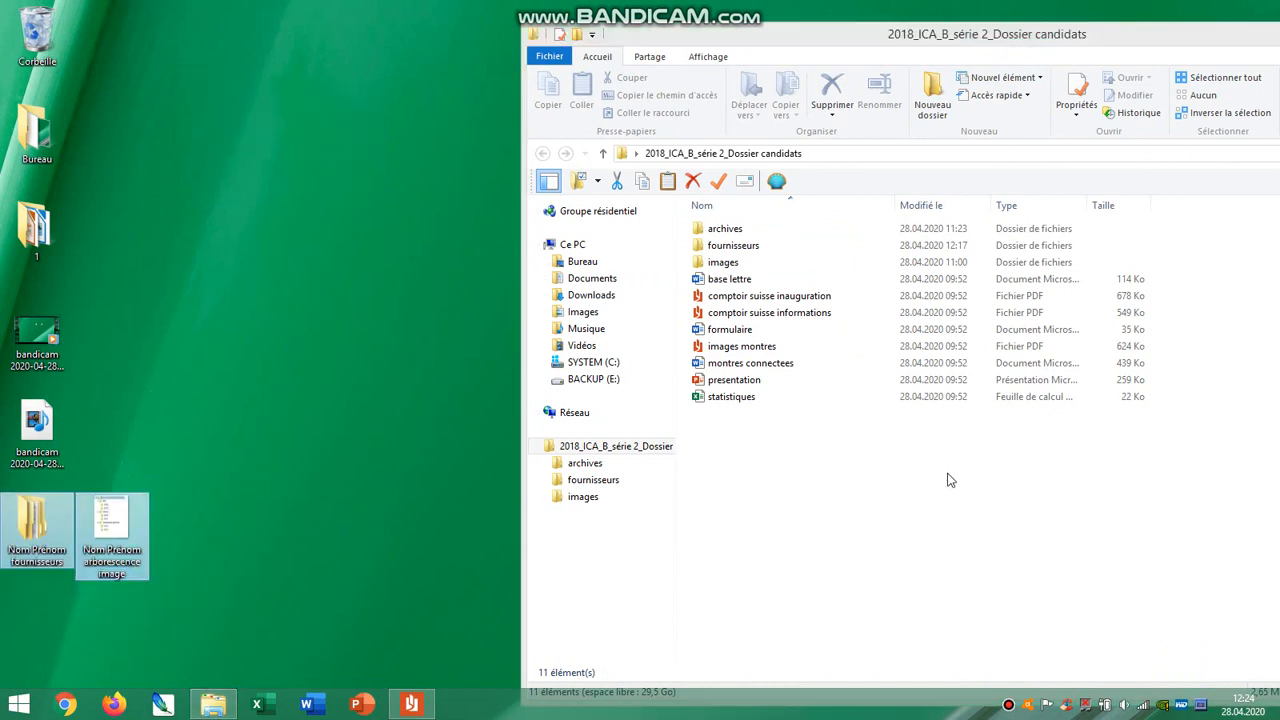
# Copy the archives folder from the candidate folder to the desktop, close the candidate folder and reposition the archives copy.
pyautogui.click(948, 474)
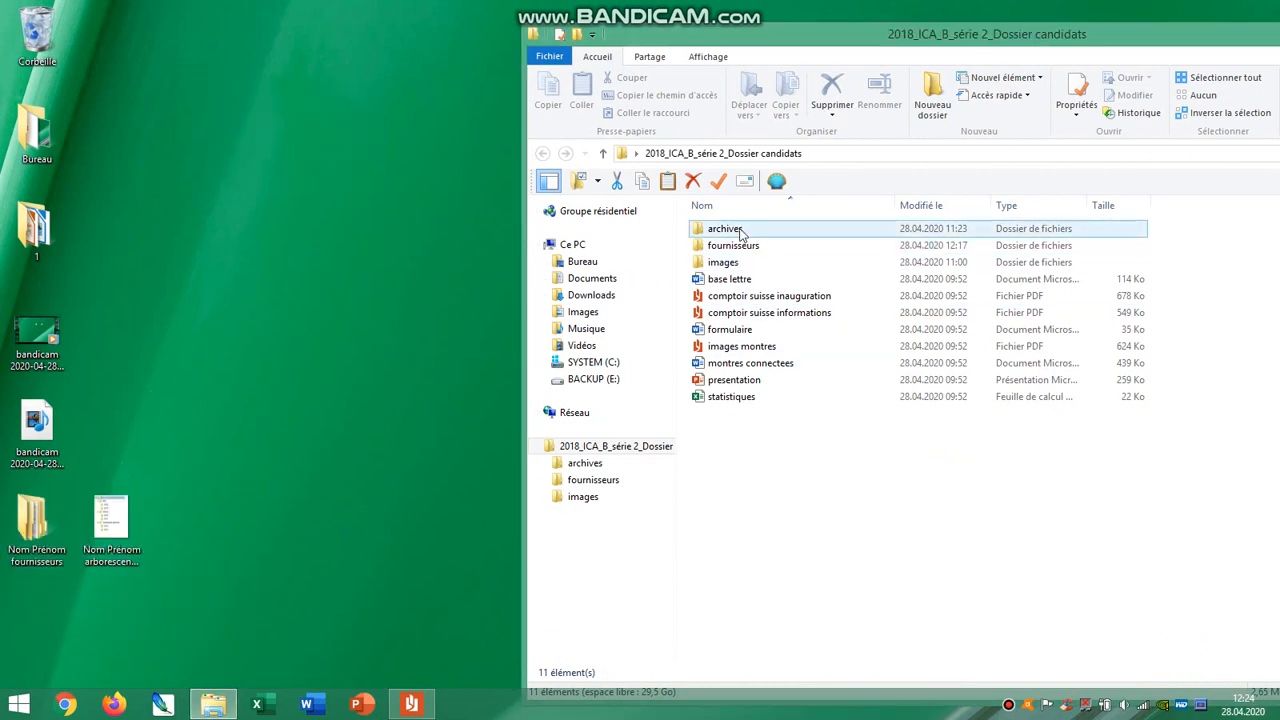
pyautogui.moveTo(706, 236); pyautogui.dragTo(296, 162)
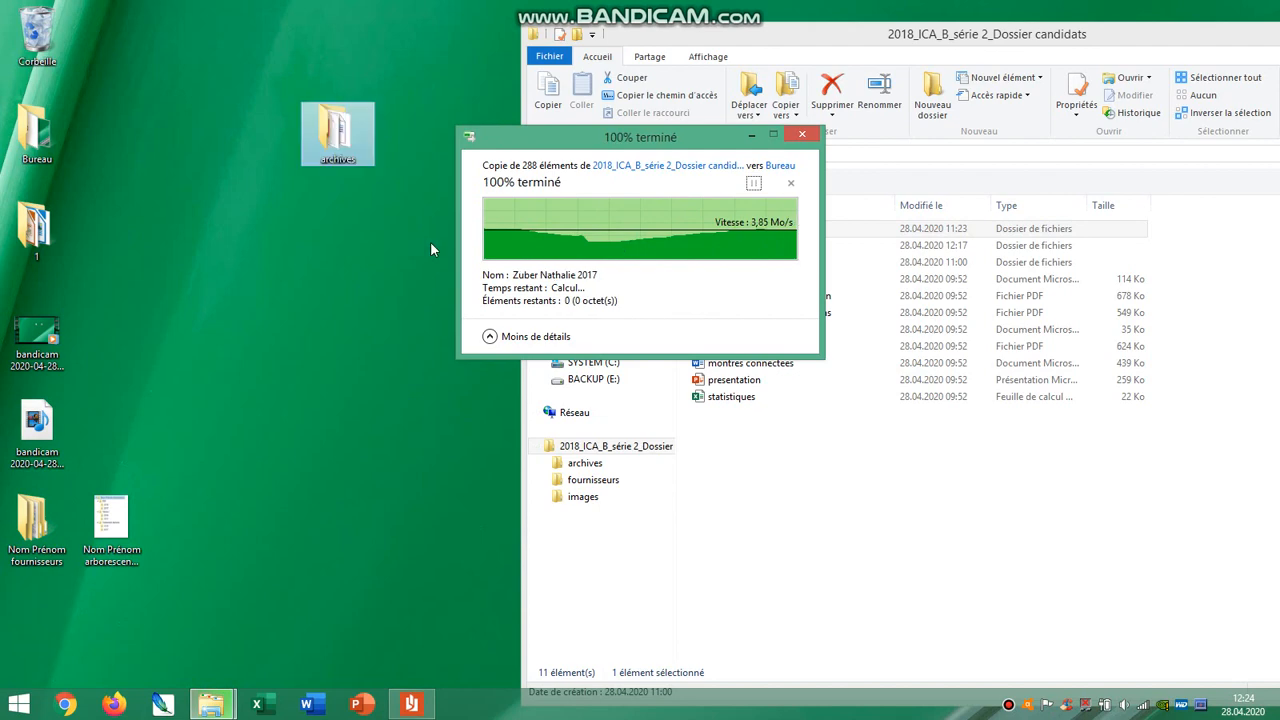
pyautogui.moveTo(1170, 38); pyautogui.dragTo(868, 38)
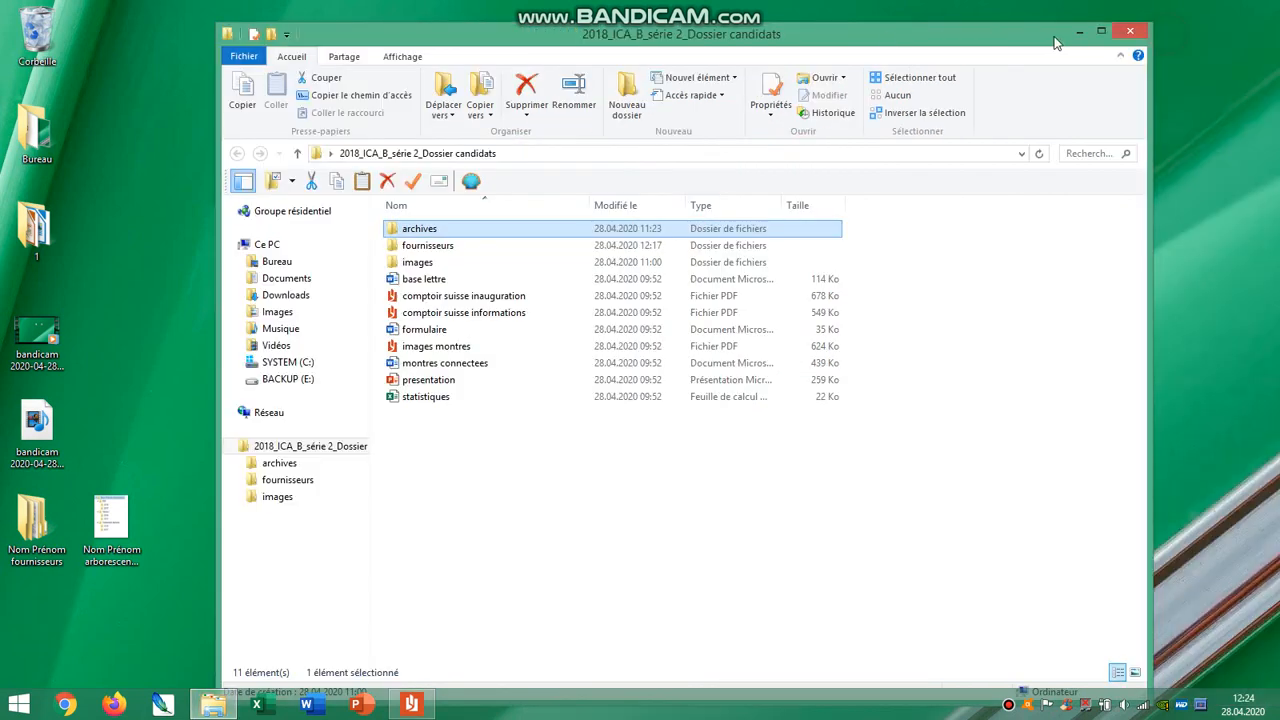
pyautogui.click(1136, 35)
pyautogui.moveTo(364, 130); pyautogui.dragTo(445, 134)
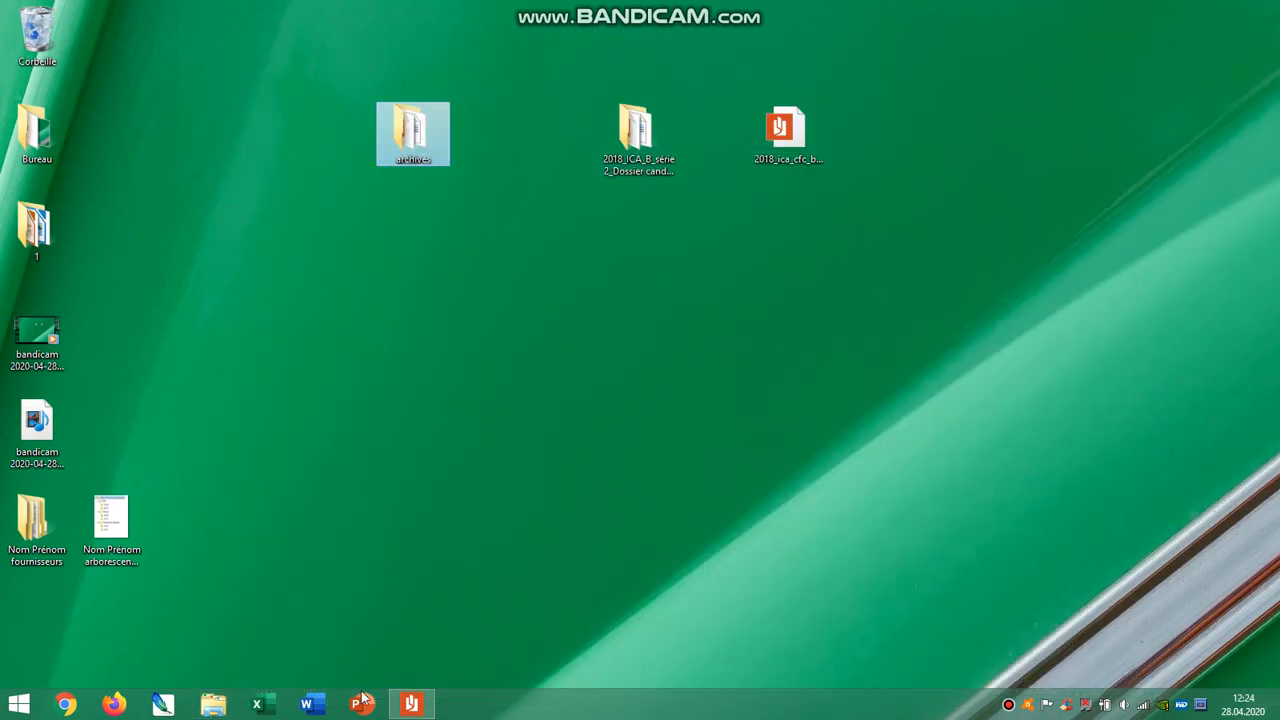
# Review the PDF instructions for splitting the archives folder into year and alphabetical subfolders, including the required folder tree.
pyautogui.click(411, 704)
pyautogui.scroll(-4, 615, 448)
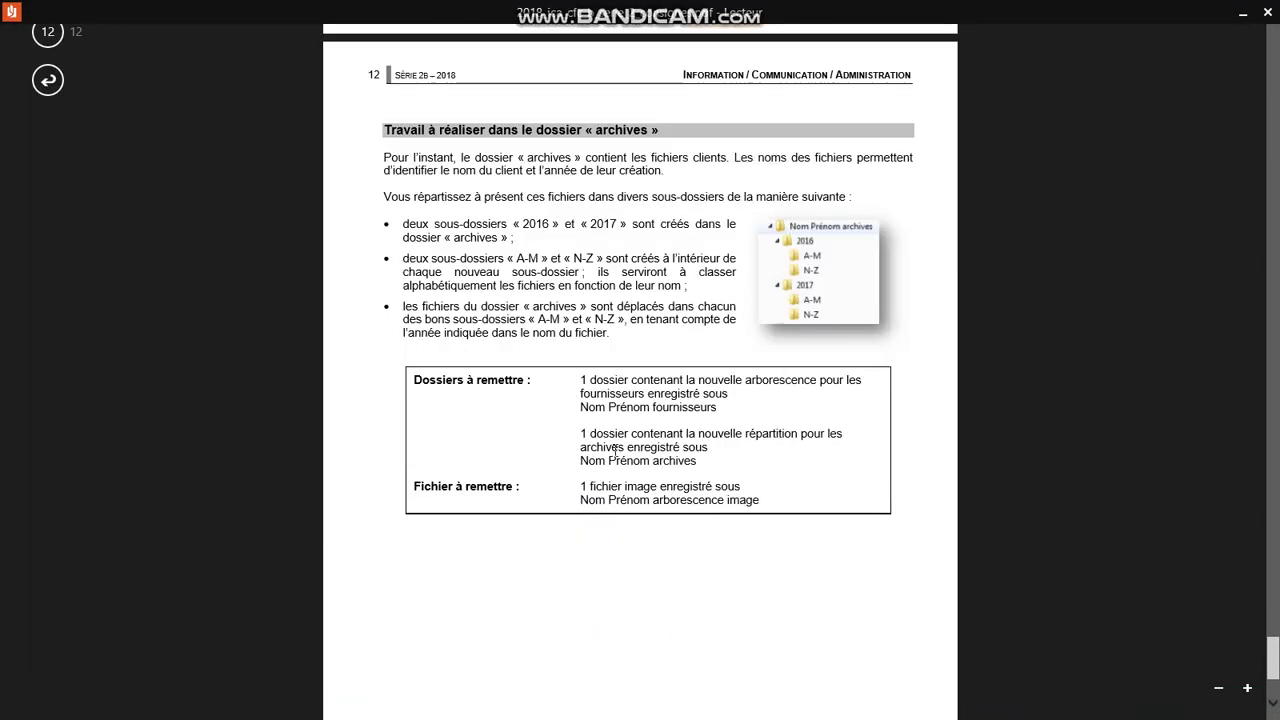
pyautogui.moveTo(412, 150); pyautogui.dragTo(677, 172)
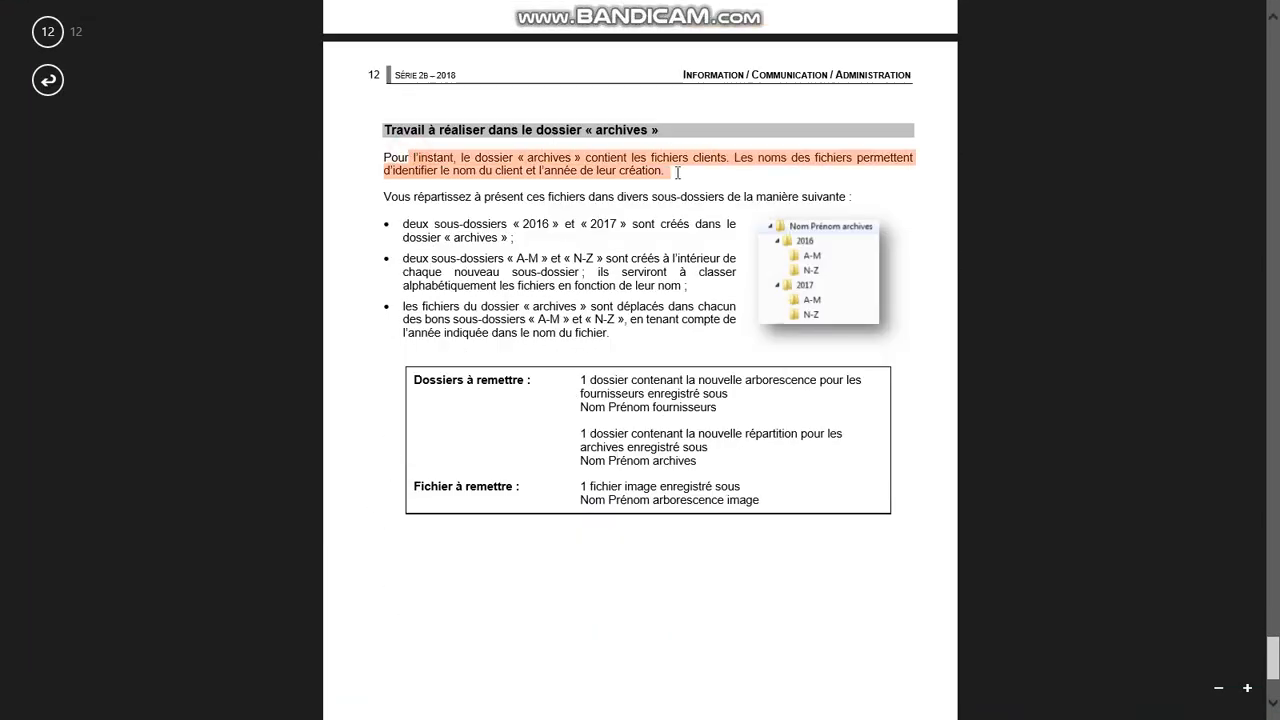
pyautogui.click(361, 205)
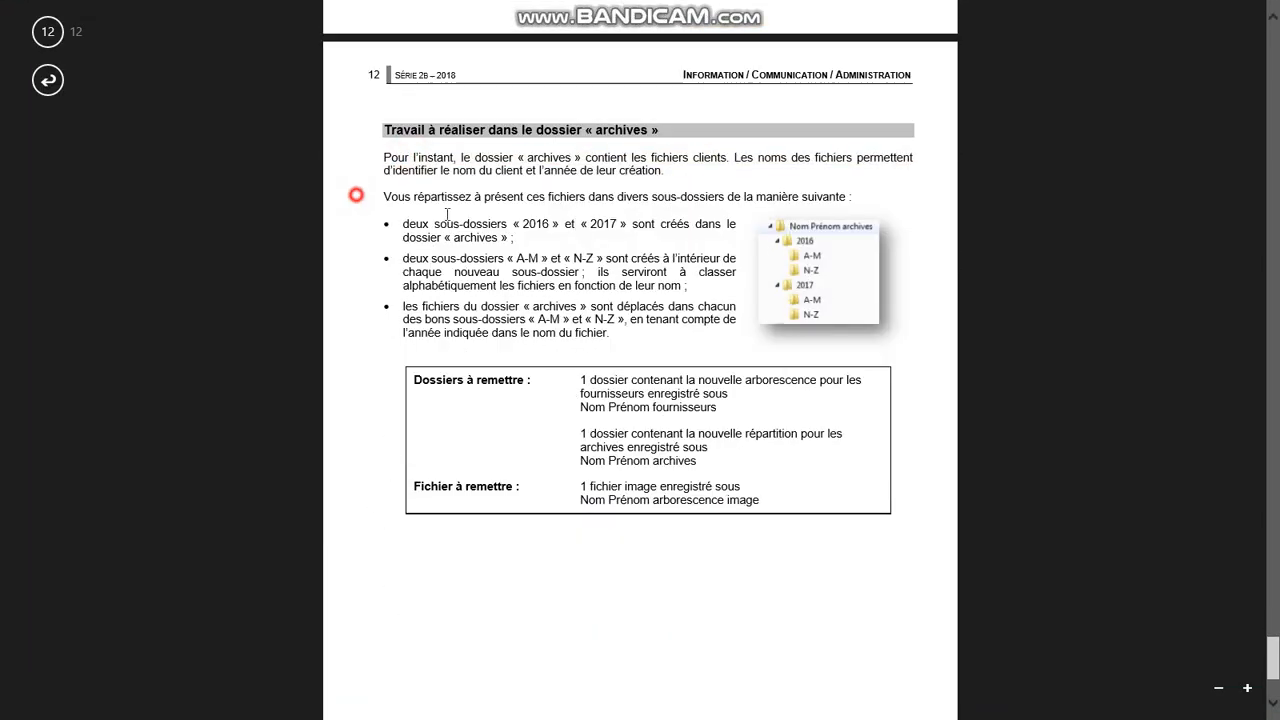
pyautogui.moveTo(460, 224); pyautogui.dragTo(563, 229)
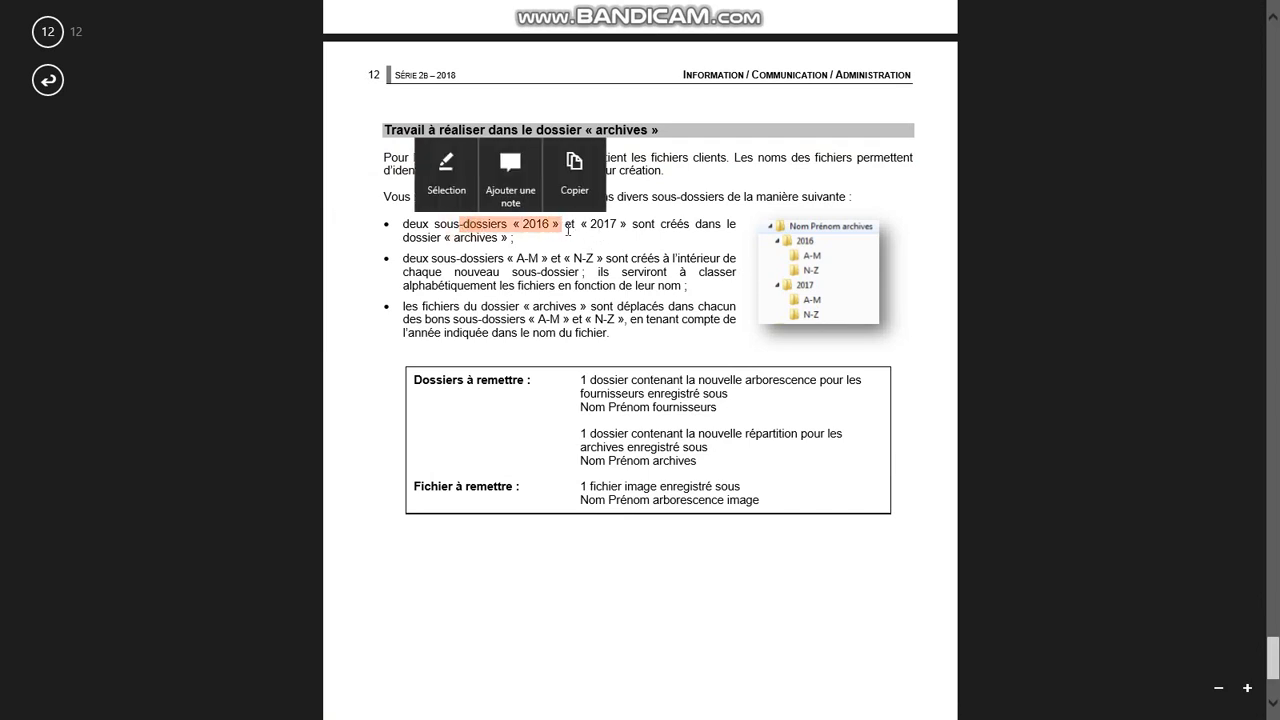
pyautogui.click(470, 228)
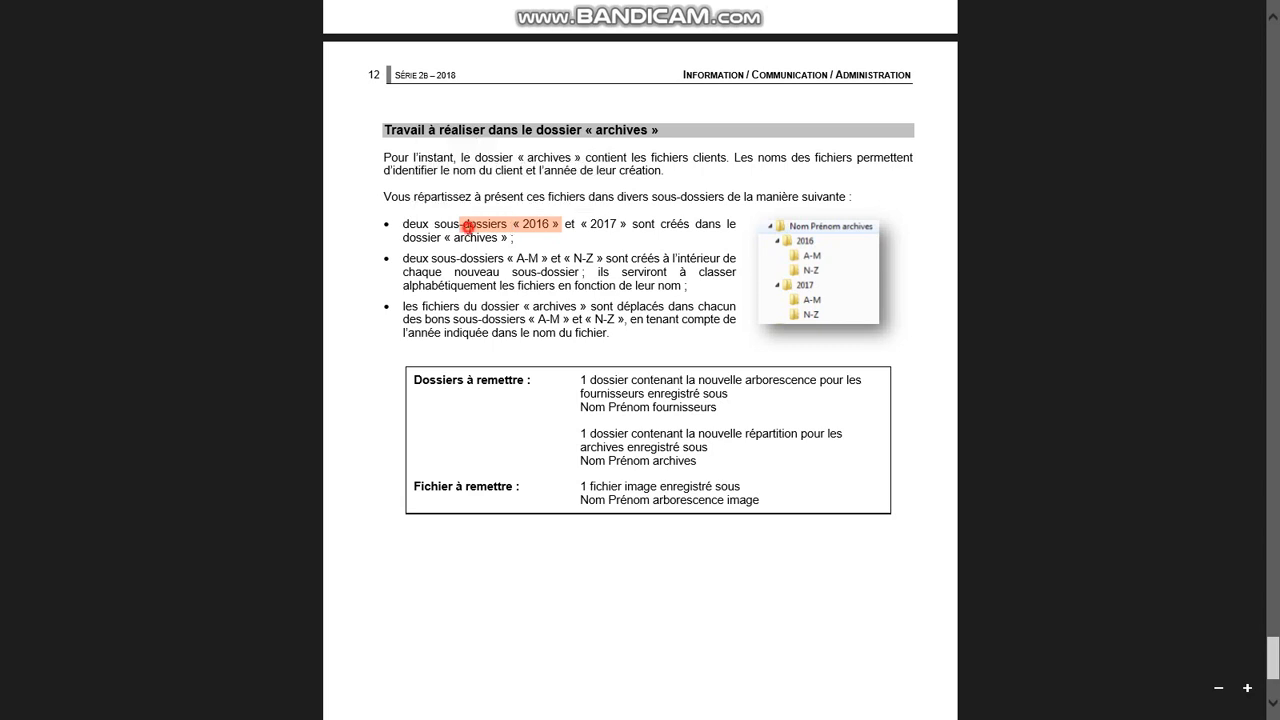
pyautogui.moveTo(530, 223); pyautogui.dragTo(537, 224)
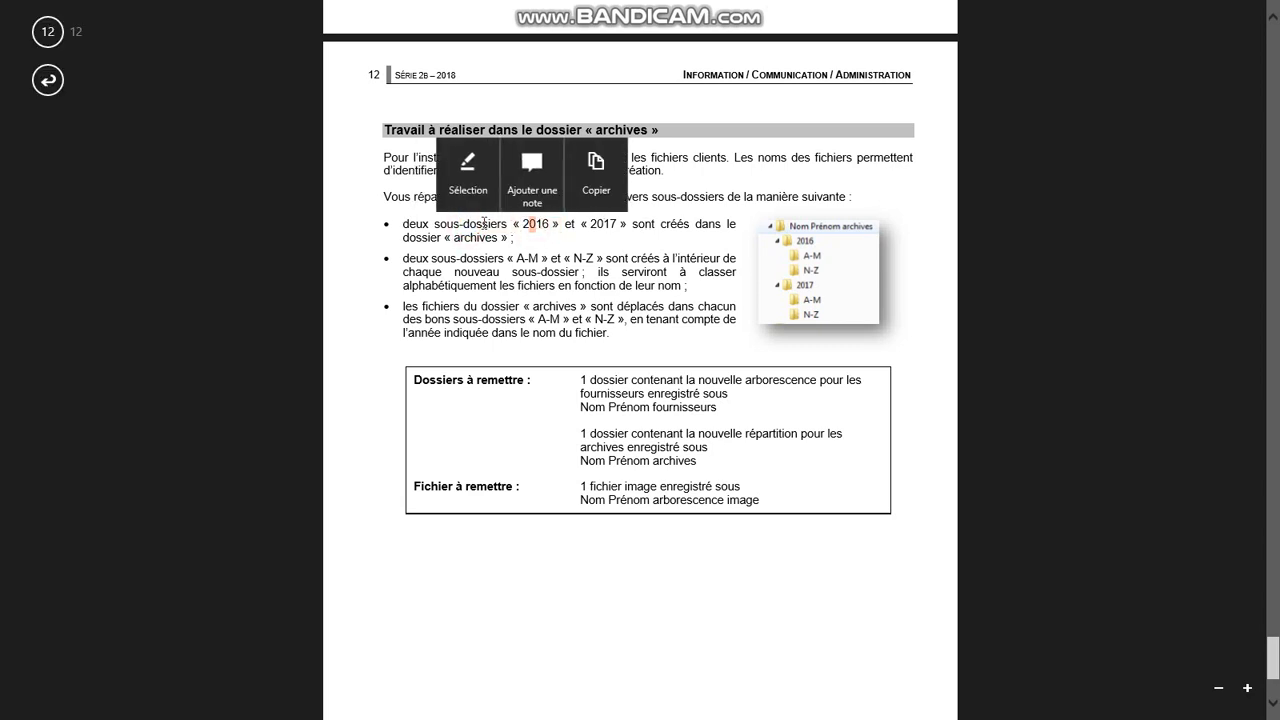
pyautogui.moveTo(443, 239); pyautogui.dragTo(694, 287)
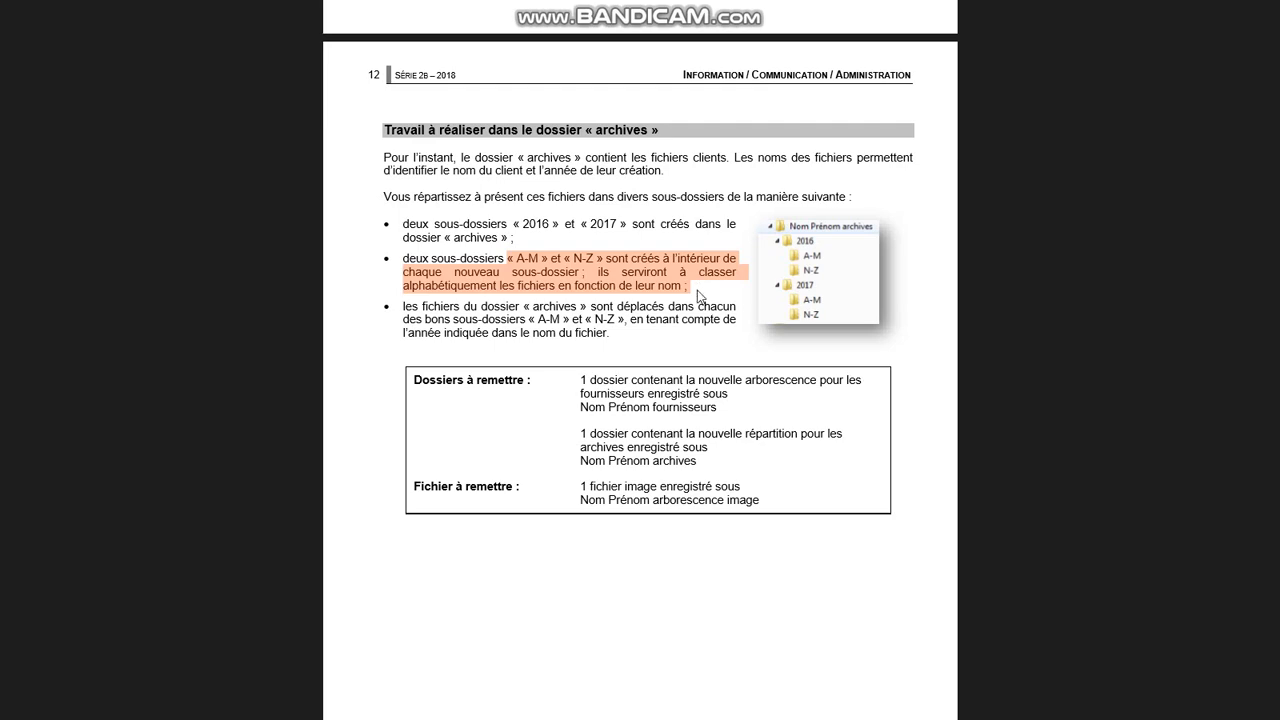
pyautogui.moveTo(697, 290); pyautogui.dragTo(700, 297)
pyautogui.press('super+d')
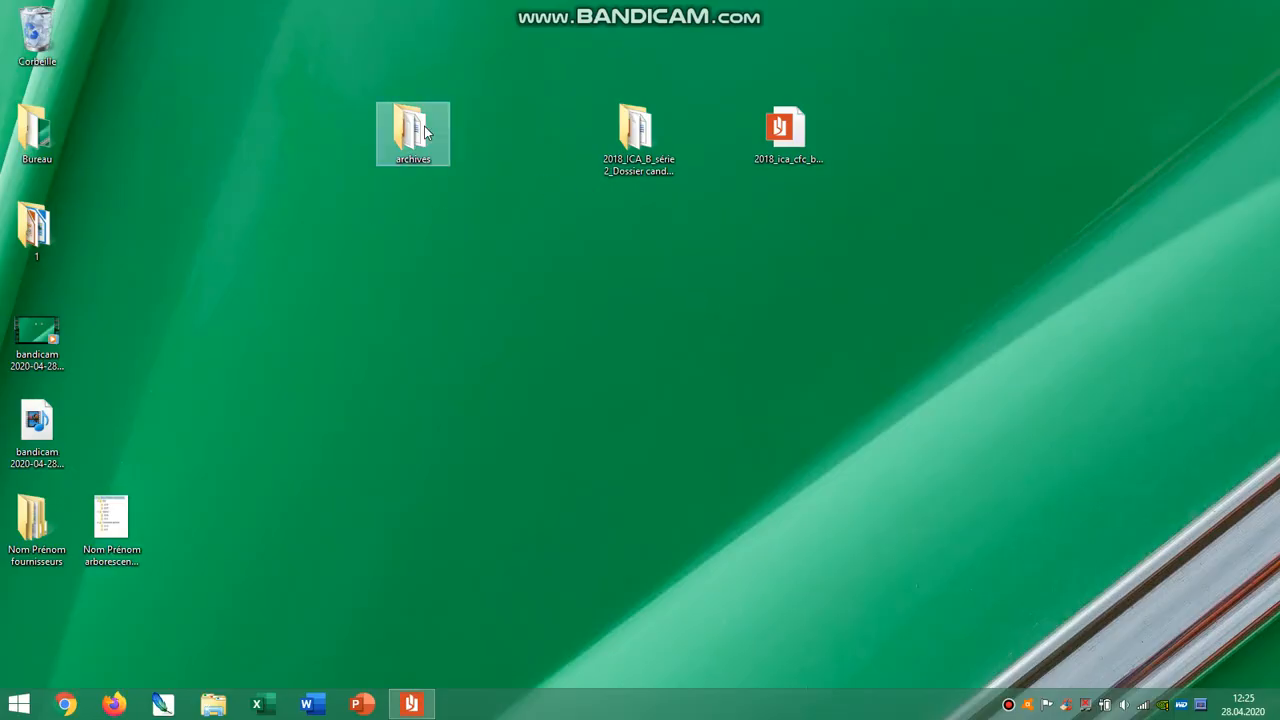
pyautogui.click(411, 704)
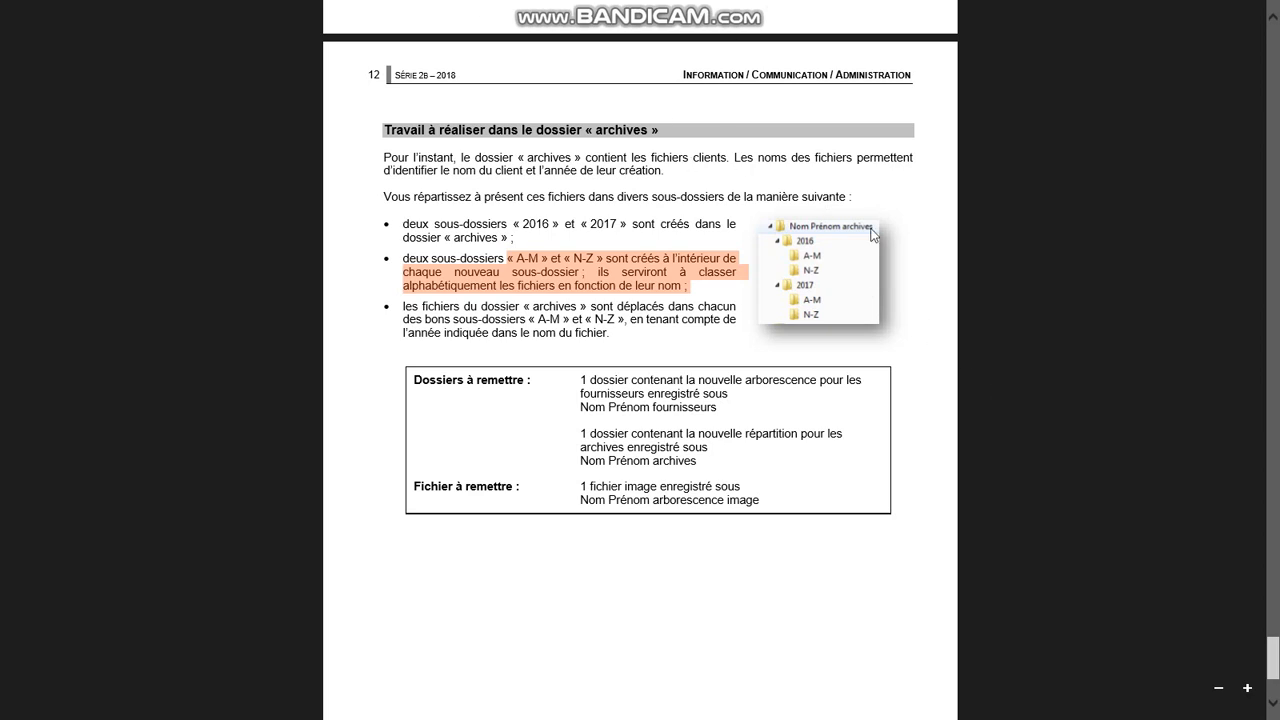
pyautogui.press('super+d')
# Look through the client files in the desktop archives folder and compare them with the required folder tree in the PDF.
pyautogui.doubleClick(410, 128)
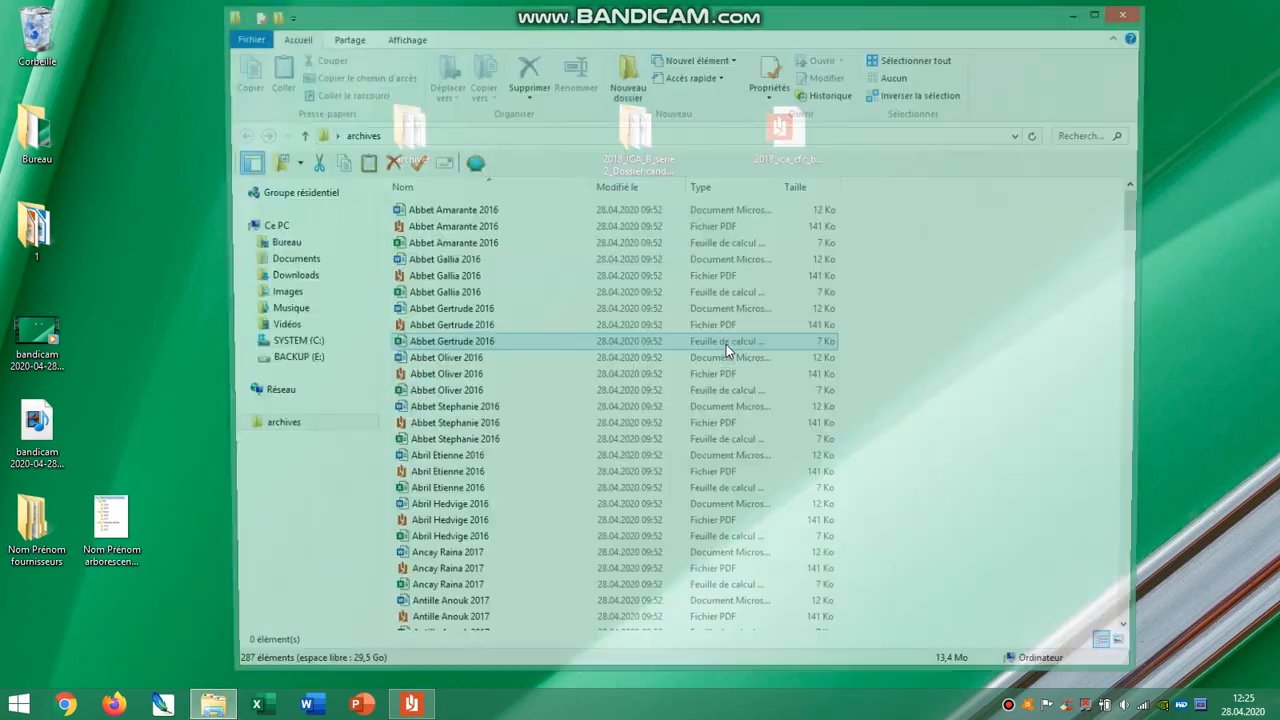
pyautogui.scroll(-20, 501, 448)
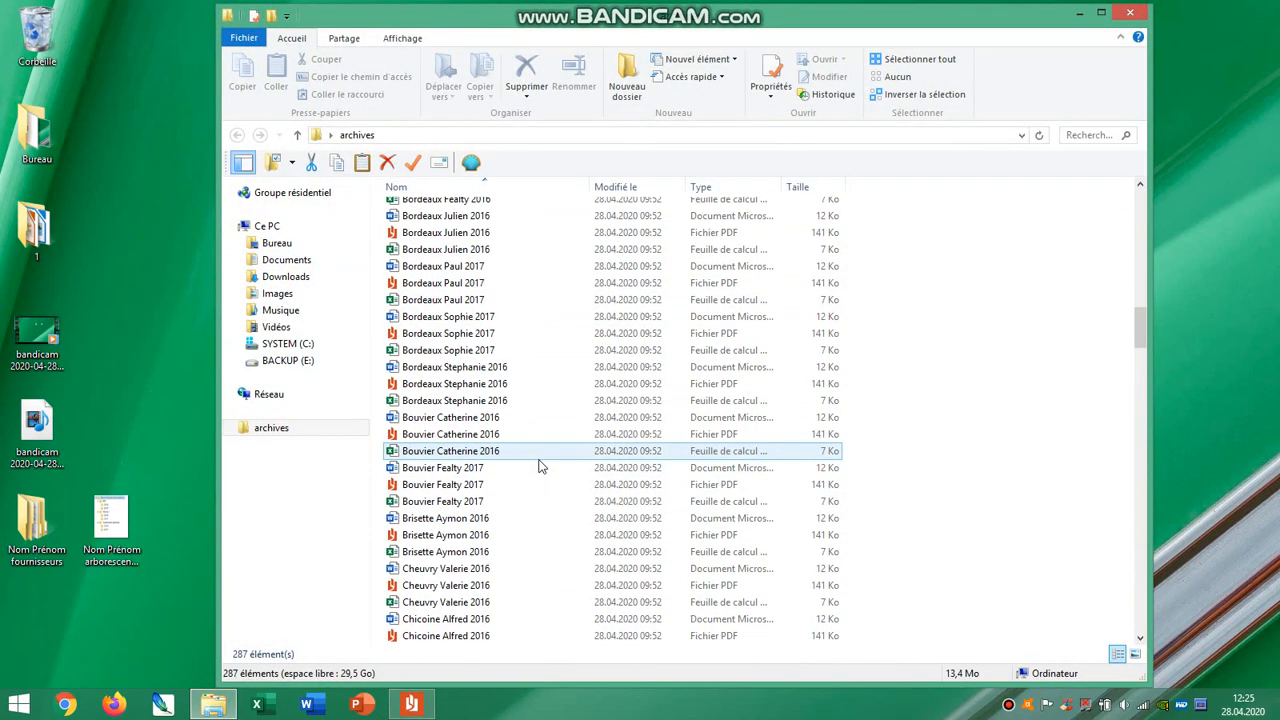
pyautogui.scroll(-20, 543, 468)
pyautogui.scroll(20, 543, 466)
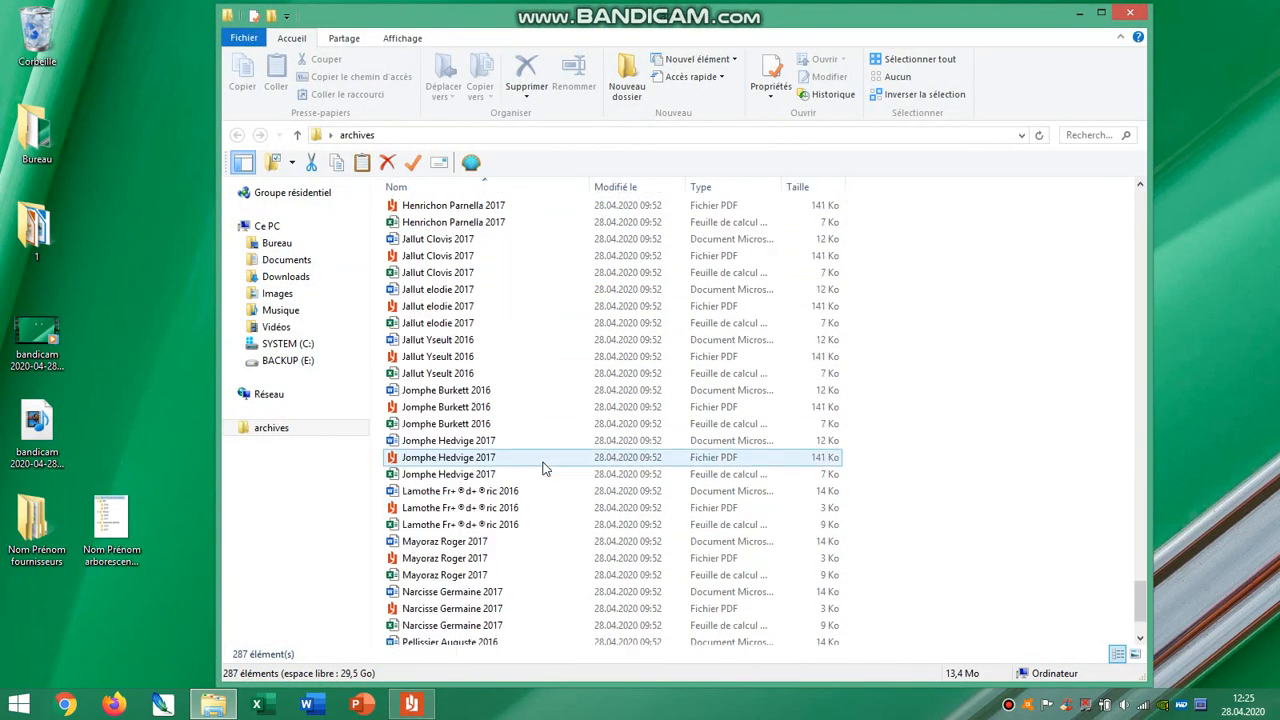
pyautogui.click(412, 704)
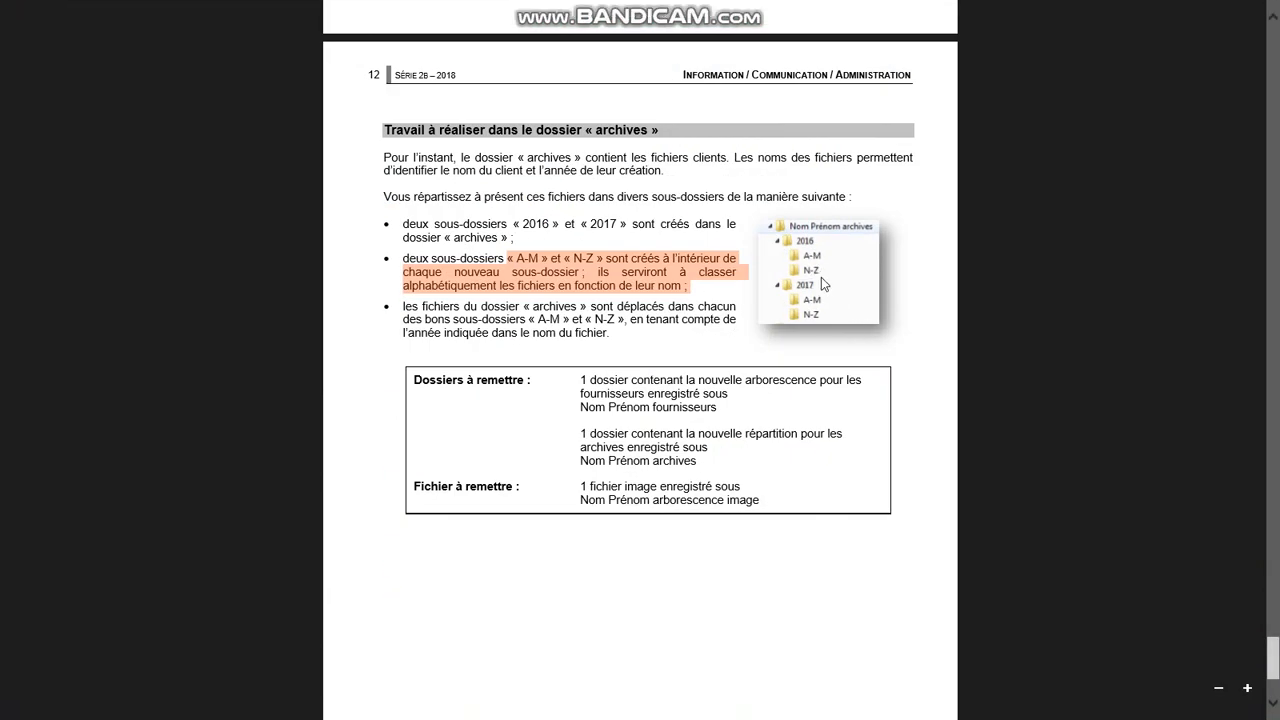
pyautogui.hotkey('alt', 'Tab')
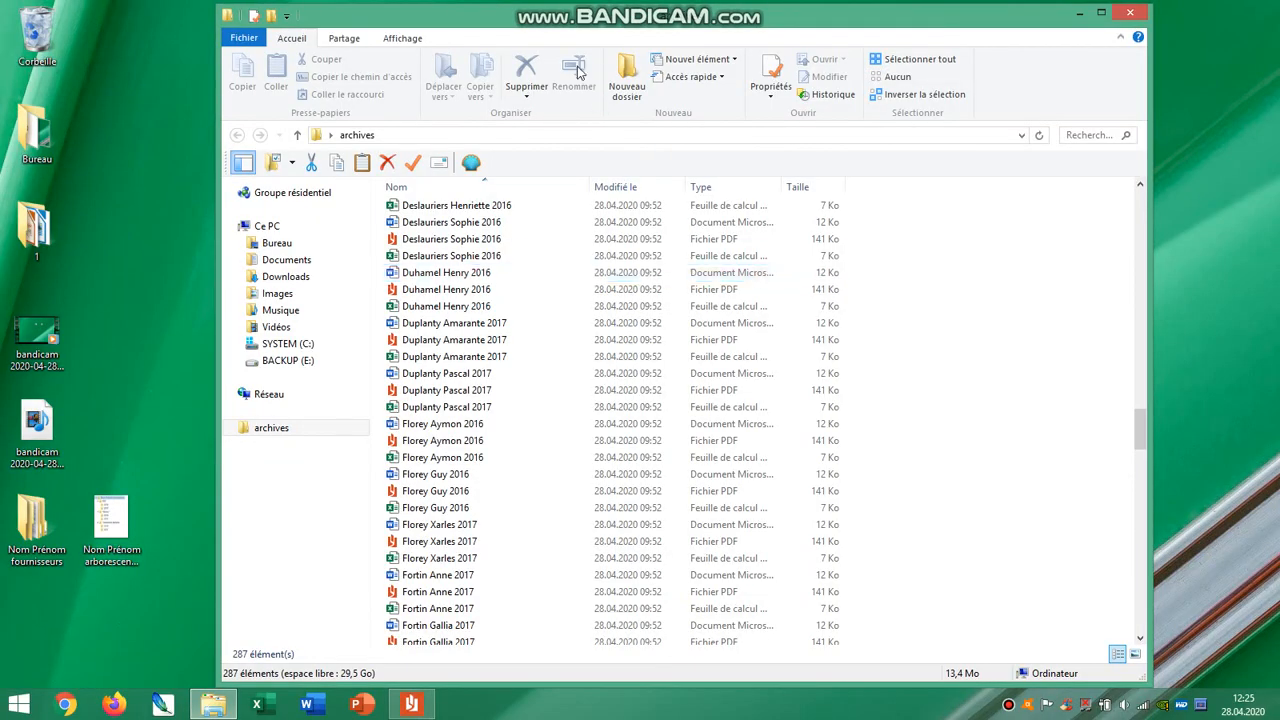
# Move the archives window aside and create a new desktop folder named 2016.
pyautogui.moveTo(665, 38); pyautogui.dragTo(977, 105)
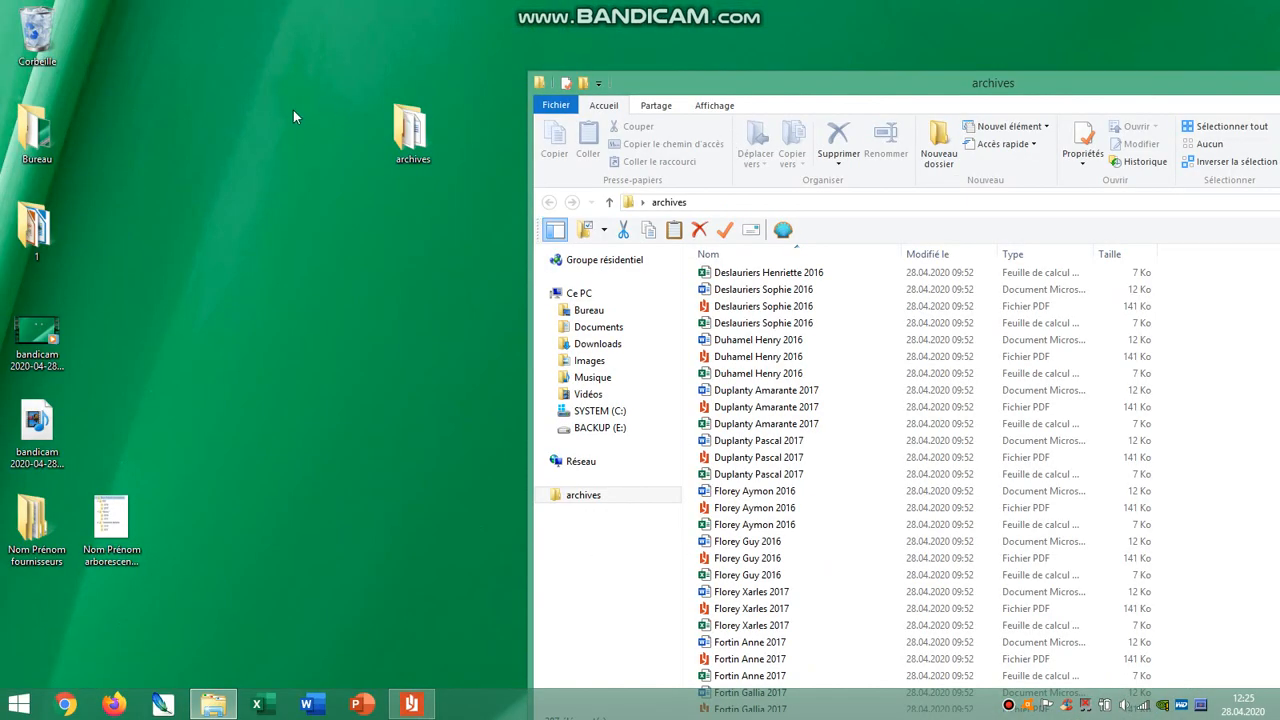
pyautogui.rightClick(272, 186)
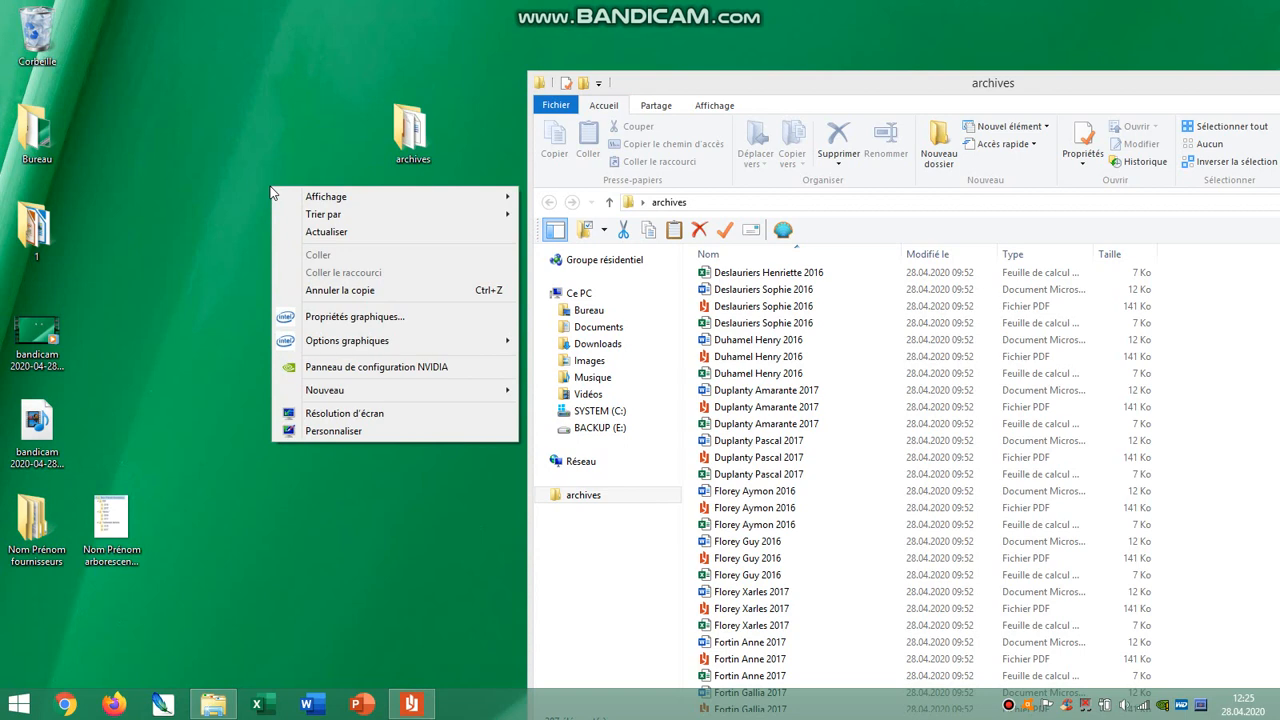
pyautogui.moveTo(470, 390)
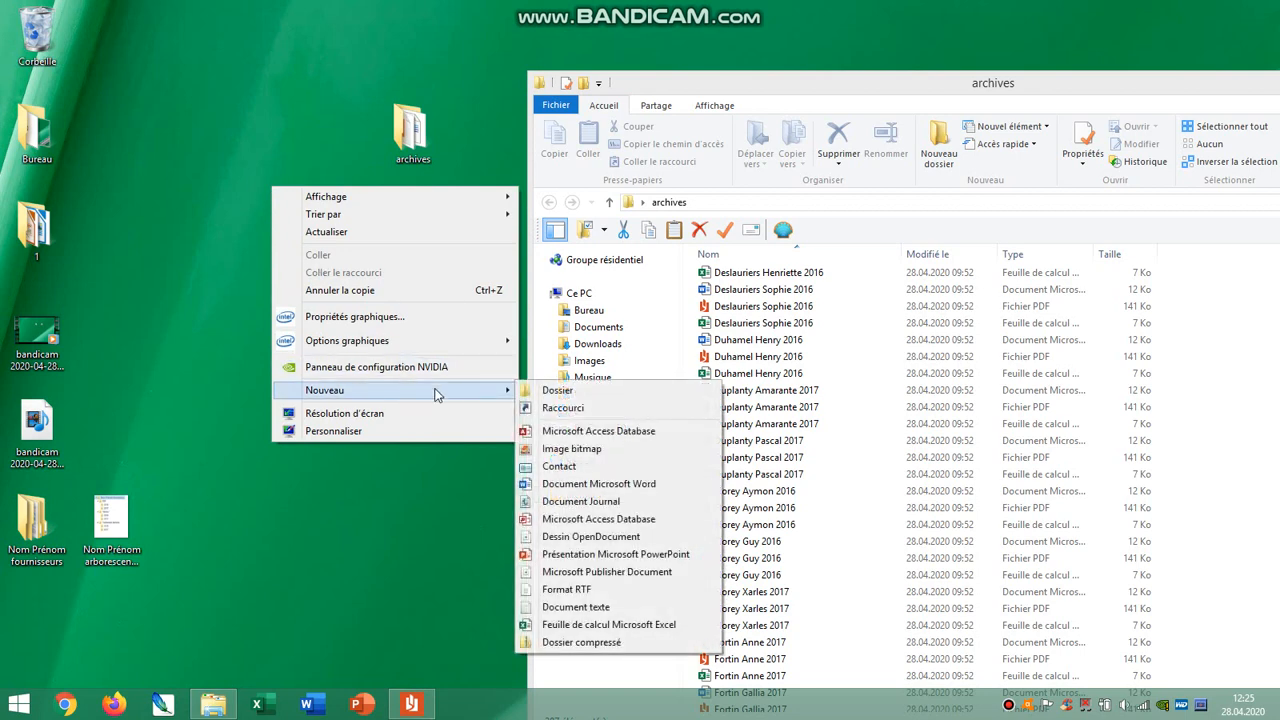
pyautogui.click(560, 390)
pyautogui.write('21')
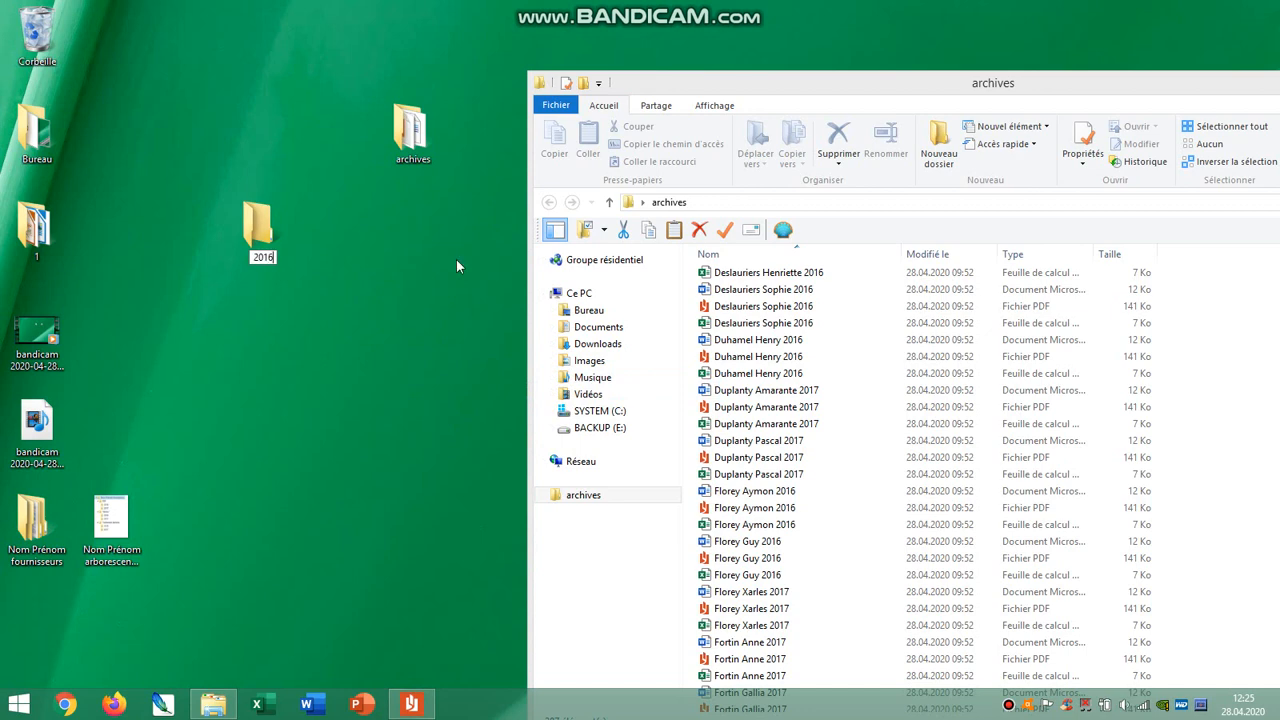
# Check the required folder tree in the PDF and create a second desktop folder named 2017 below the 2016 folder.
pyautogui.rightClick(304, 372)
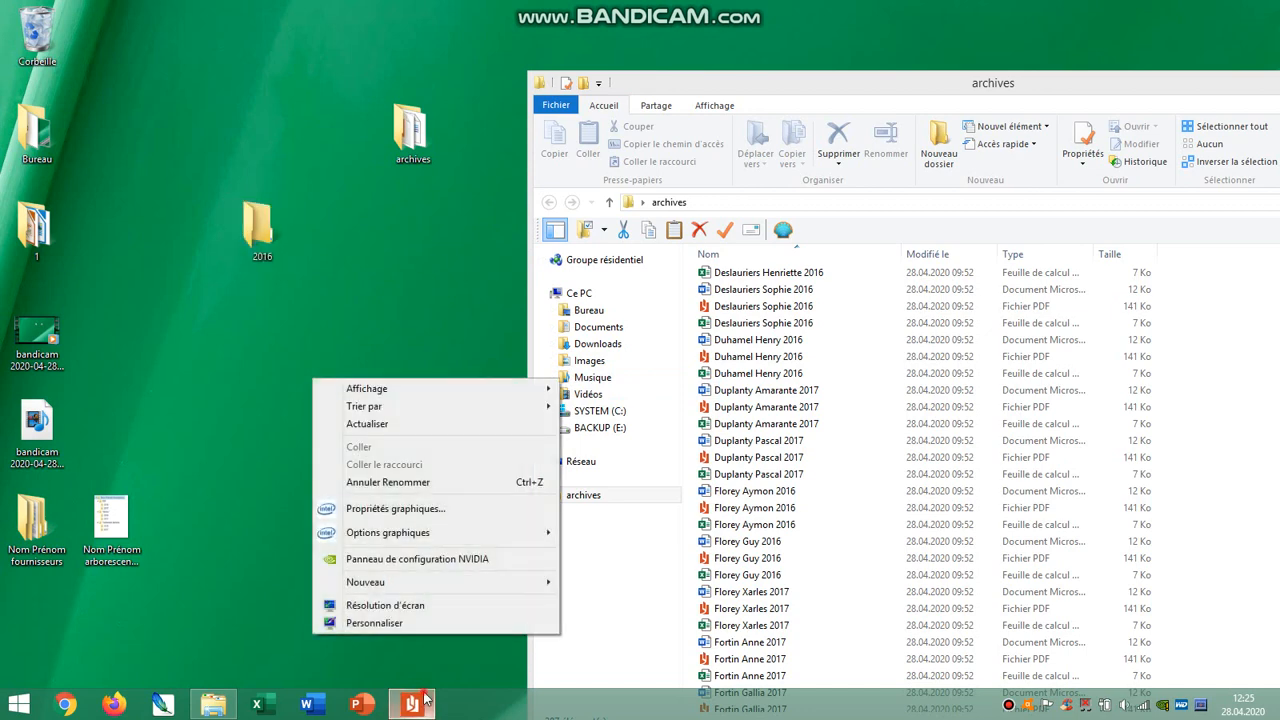
pyautogui.click(411, 704)
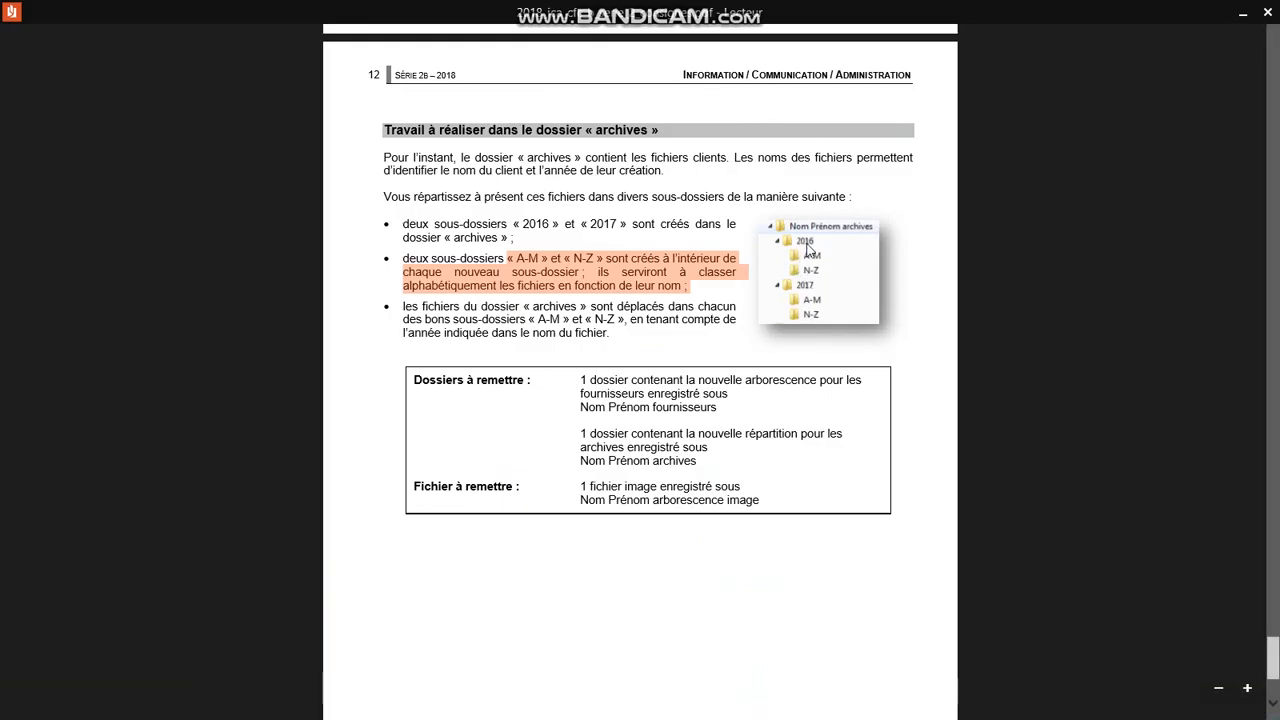
pyautogui.click(1242, 14)
pyautogui.rightClick(257, 305)
pyautogui.moveTo(323, 505)
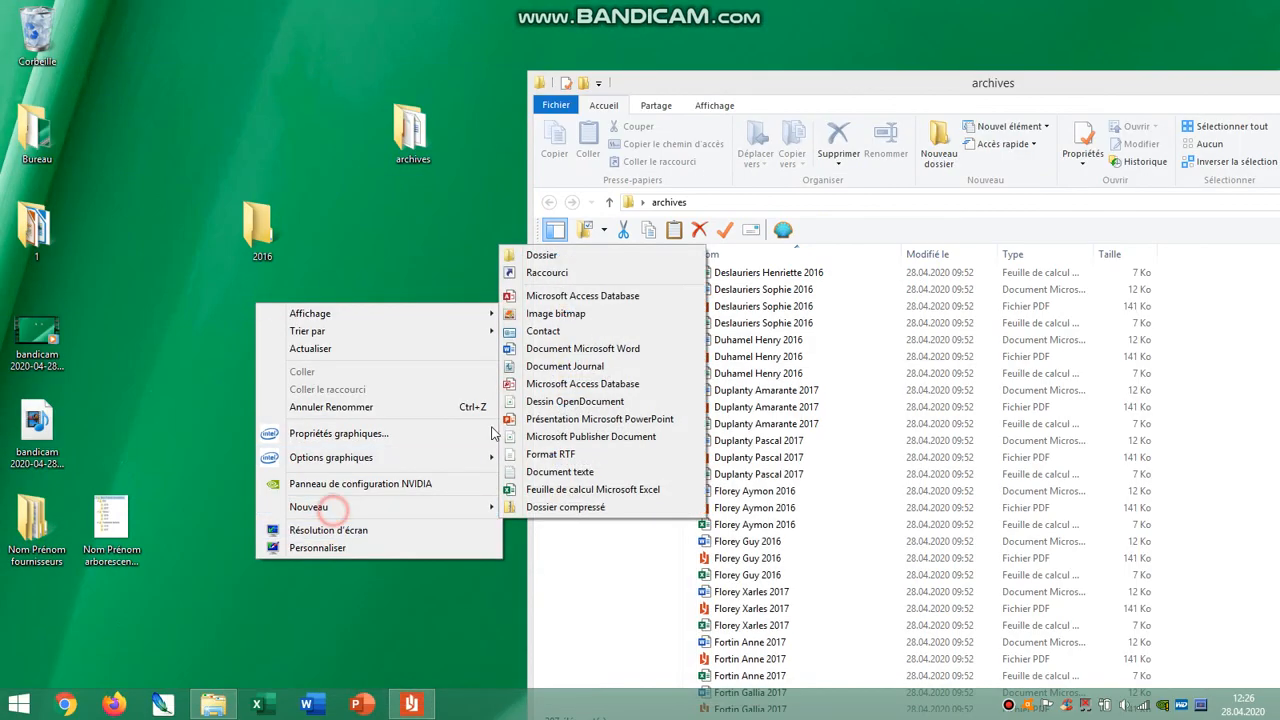
pyautogui.click(531, 177)
pyautogui.write('2017')
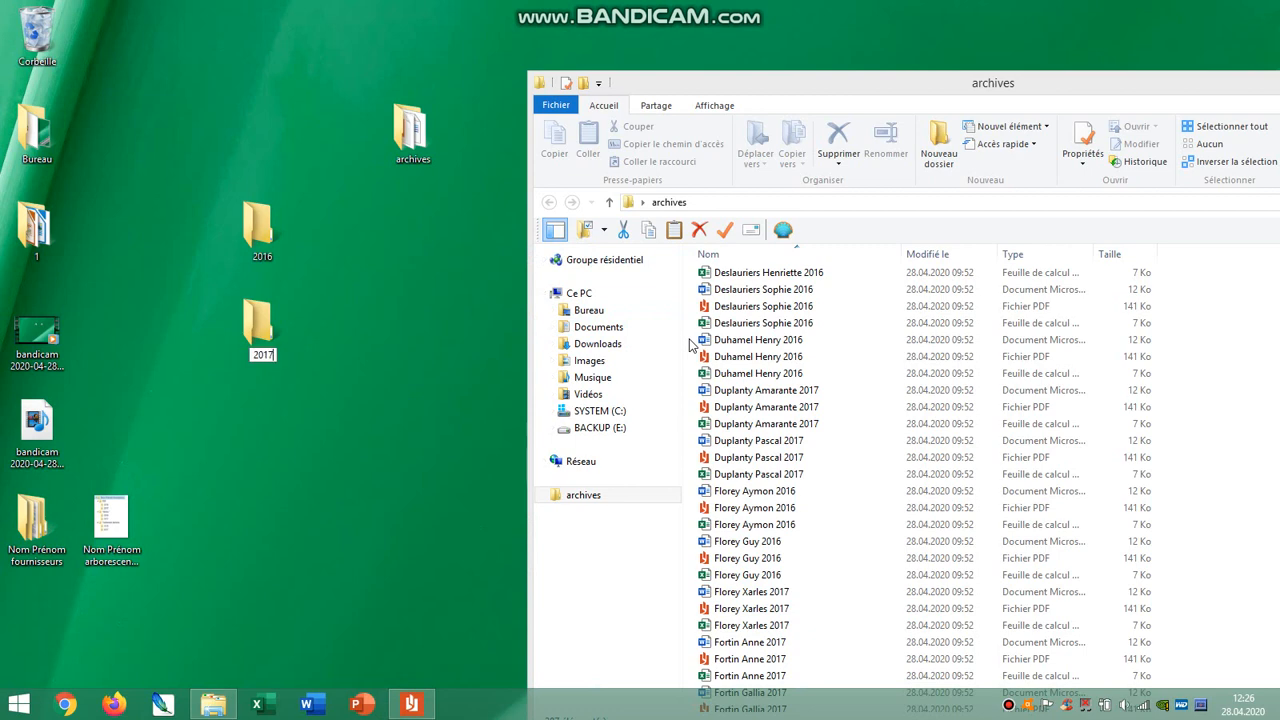
pyautogui.press('Return')
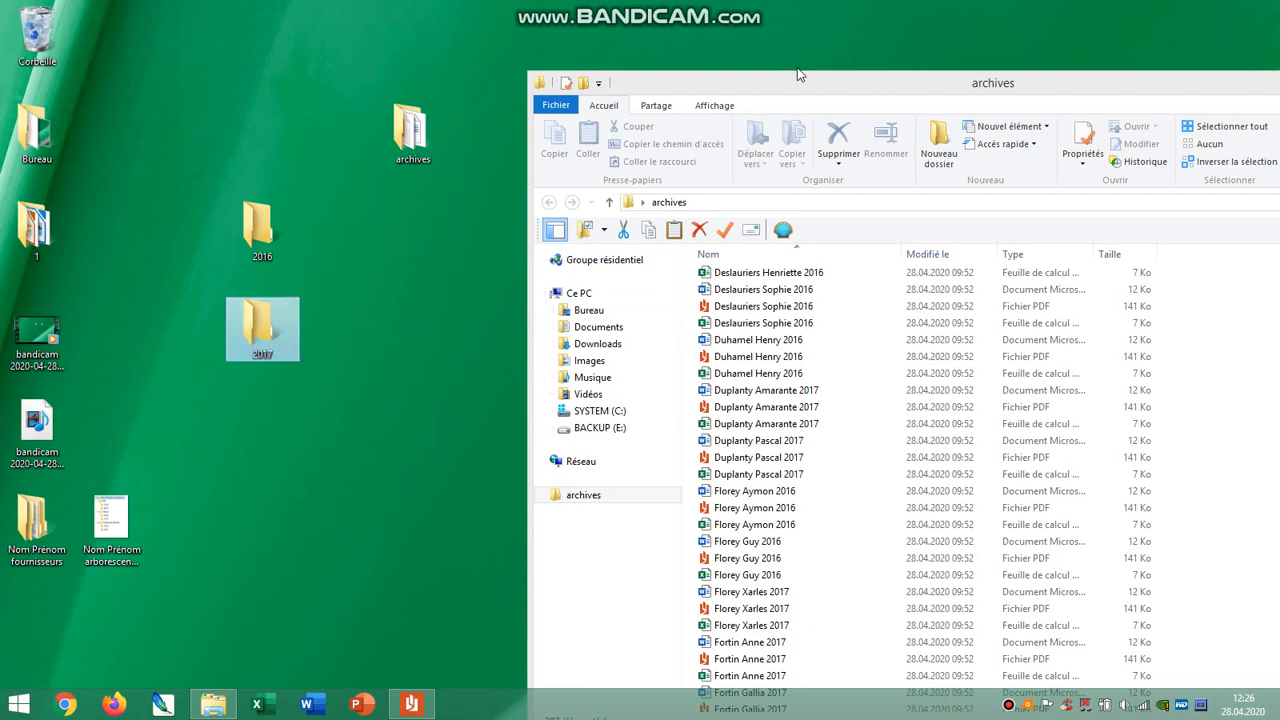
# Close and reopen the desktop archives folder and search it for 2016.
pyautogui.moveTo(799, 75); pyautogui.dragTo(489, 21)
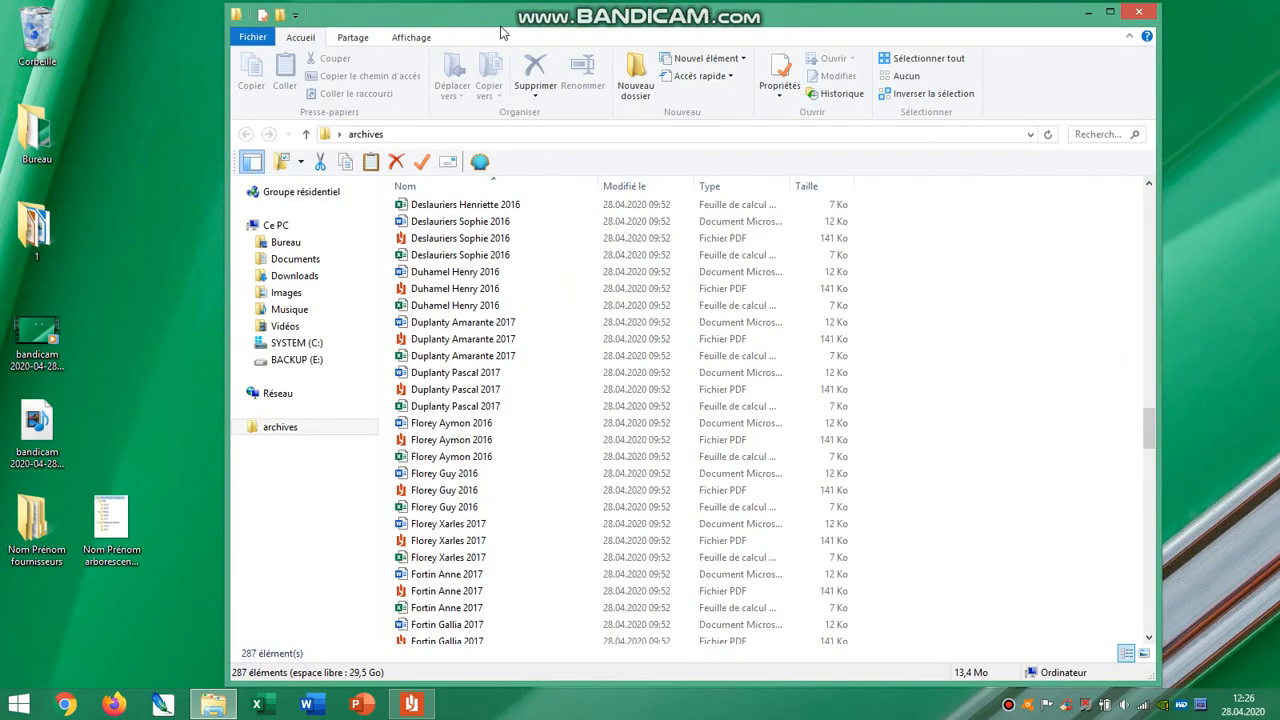
pyautogui.click(1140, 13)
pyautogui.click(430, 140)
pyautogui.doubleClick(430, 140)
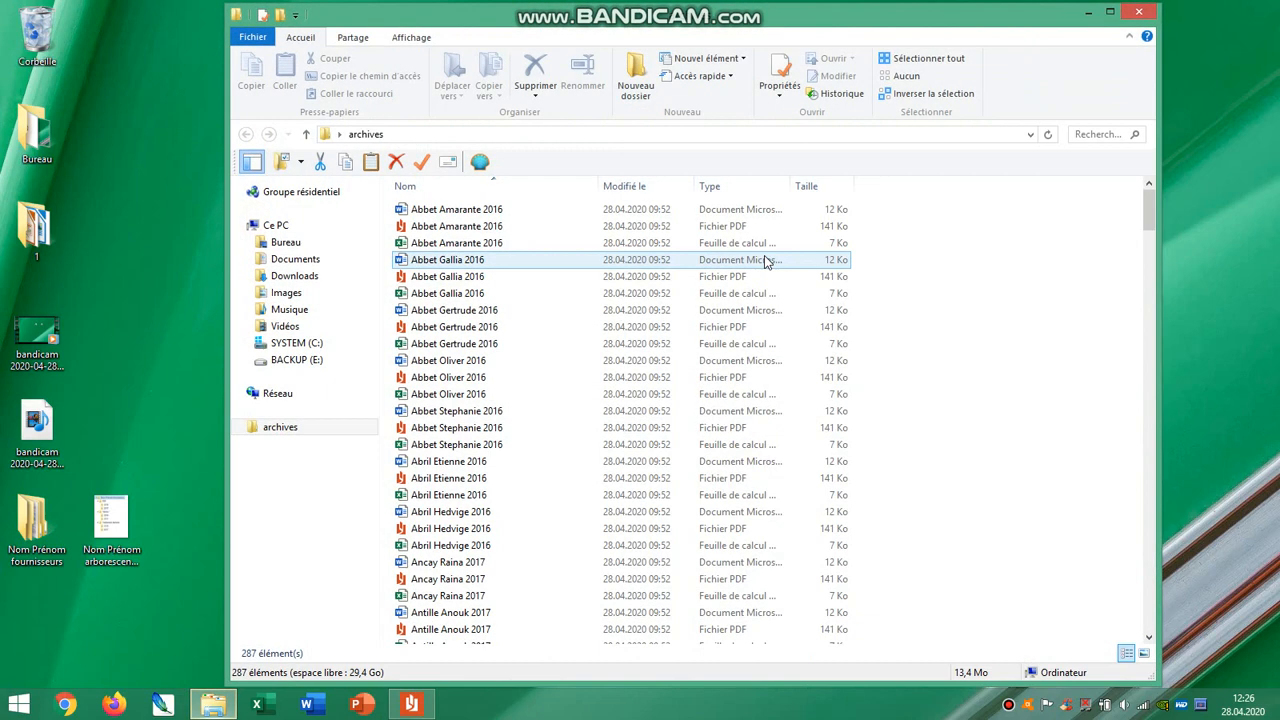
pyautogui.click(1080, 134)
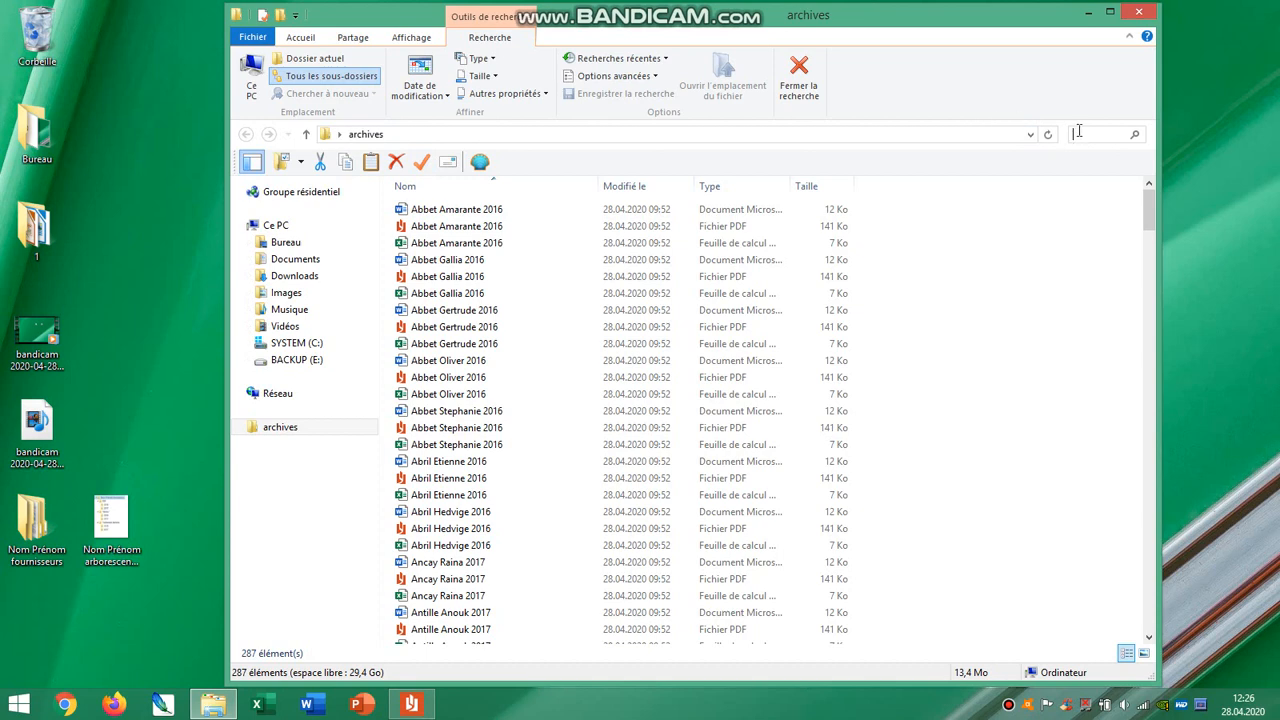
pyautogui.write('2016')
pyautogui.press('Return')
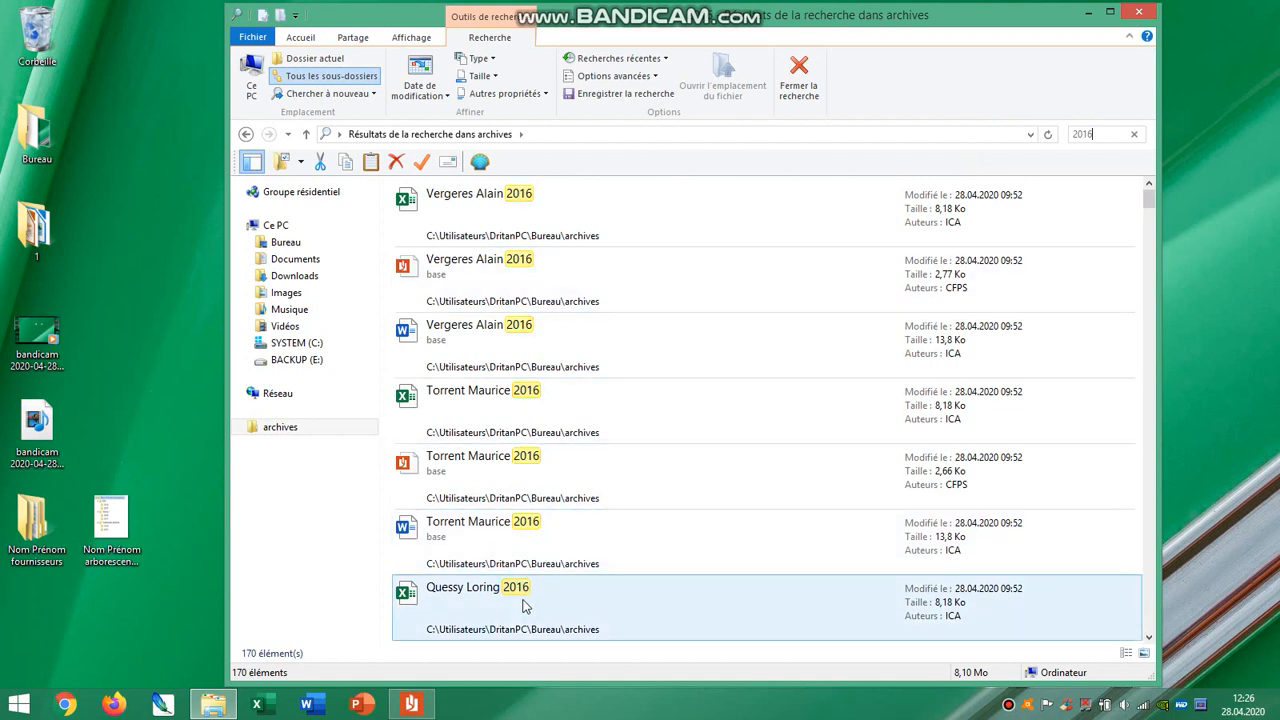
# Move all 2016 search results into the 2016 folder on the desktop and open the archives folder to check the remaining files.
pyautogui.click(588, 220)
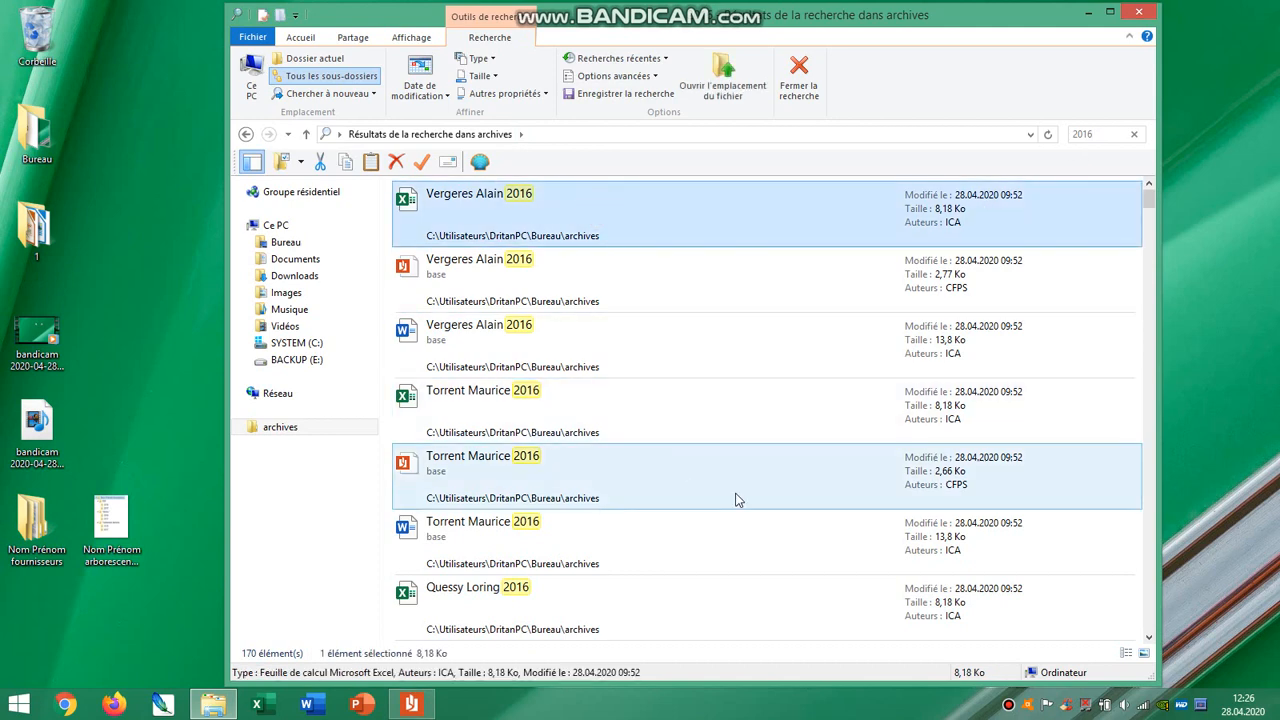
pyautogui.scroll(-5, 737, 500)
pyautogui.scroll(-3, 737, 500)
pyautogui.moveTo(1150, 344); pyautogui.dragTo(1150, 630)
pyautogui.click(610, 600)
pyautogui.hotkey('ctrl', 'a')
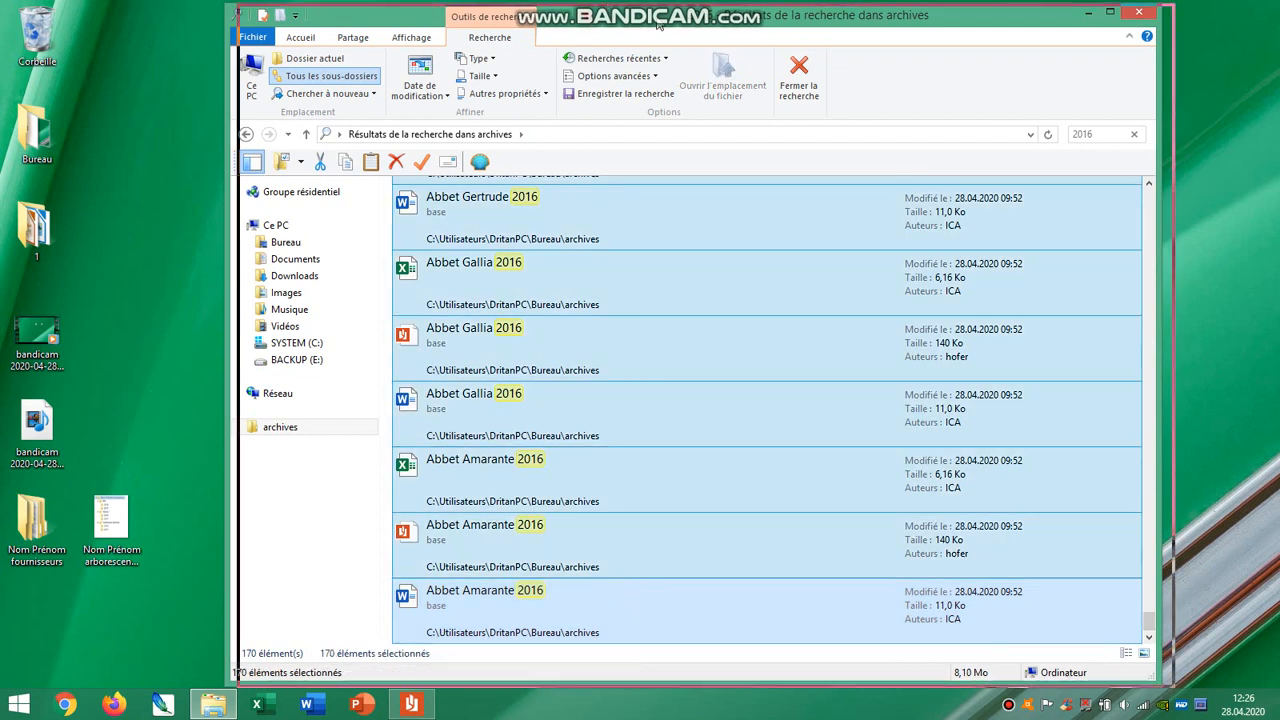
pyautogui.moveTo(585, 30); pyautogui.dragTo(1049, 45)
pyautogui.moveTo(875, 222); pyautogui.dragTo(255, 232)
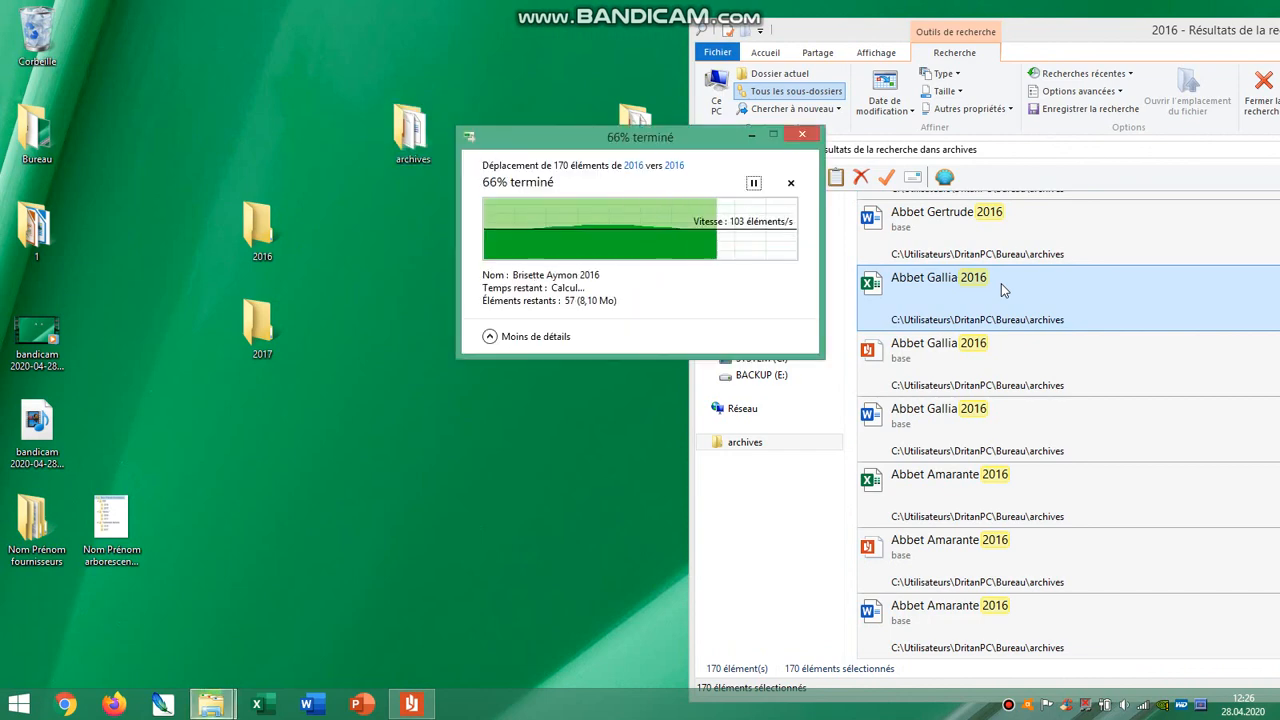
pyautogui.doubleClick(410, 125)
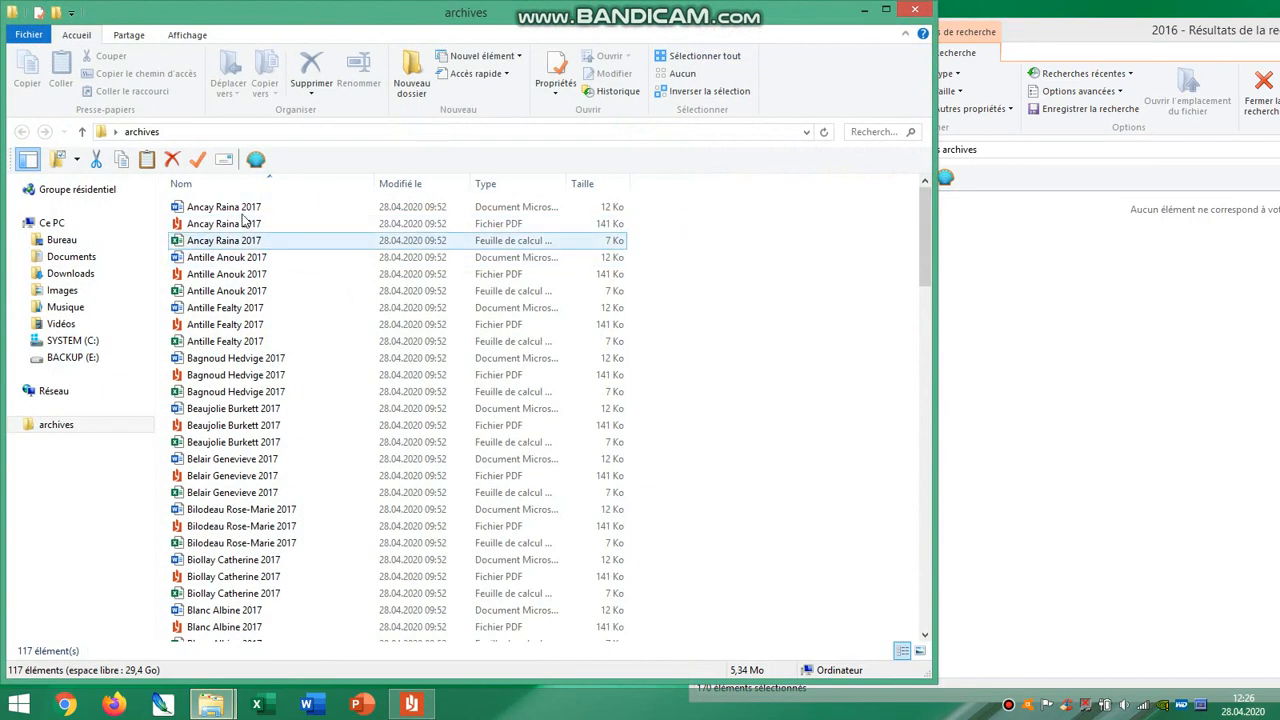
# Move all the remaining 2017 files from the archives folder into the 2017 folder on the desktop.
pyautogui.click(236, 210)
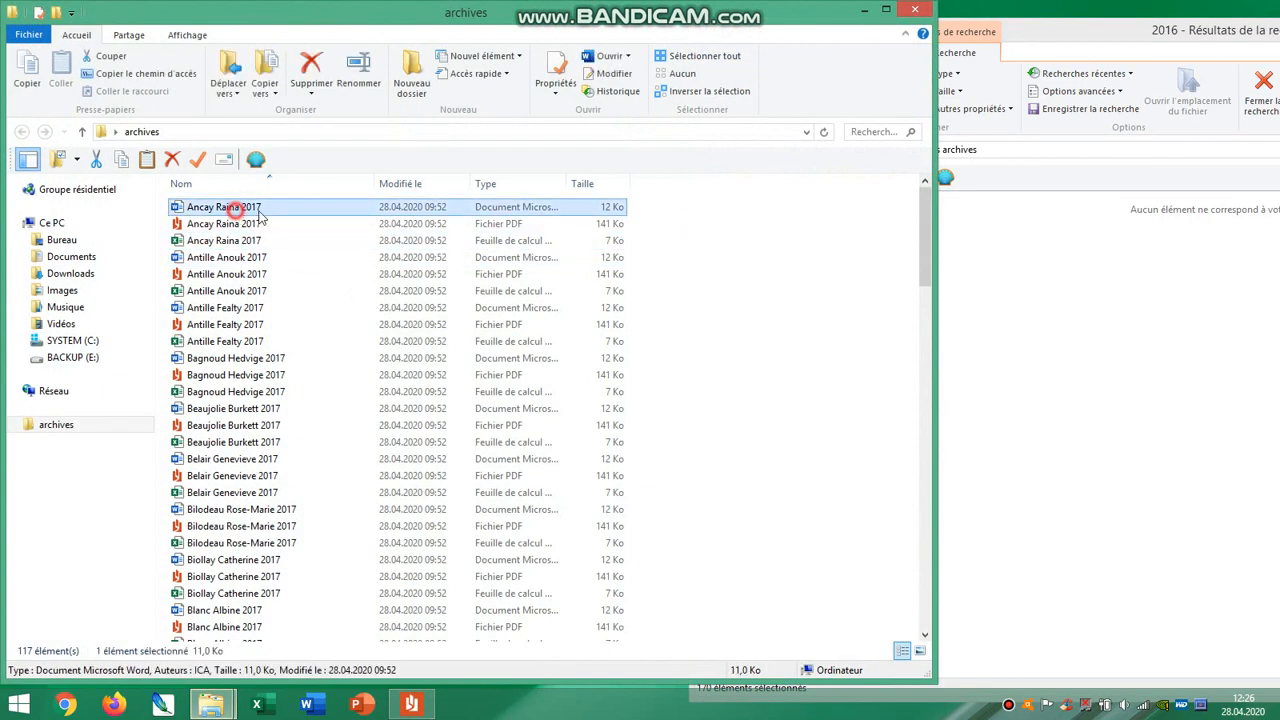
pyautogui.moveTo(417, 22); pyautogui.dragTo(819, 25)
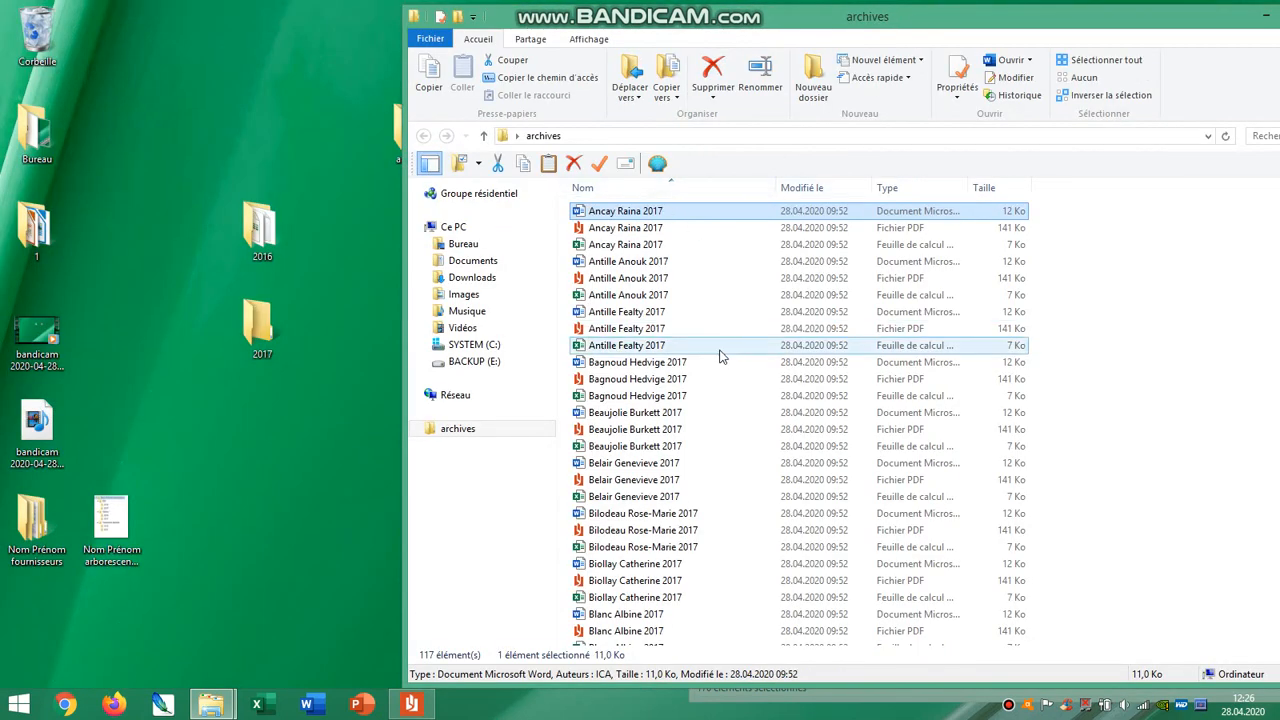
pyautogui.scroll(-20, 730, 450)
pyautogui.hotkey('ctrl', 'a')
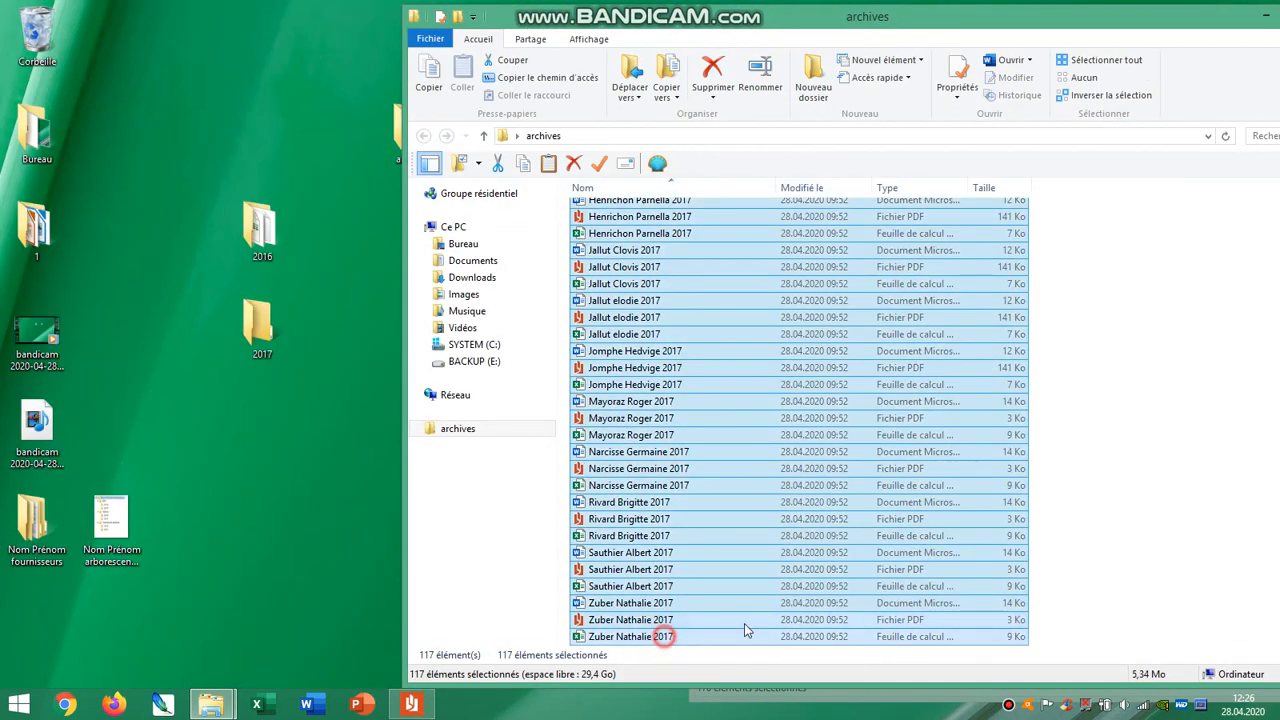
pyautogui.moveTo(740, 625); pyautogui.dragTo(282, 352)
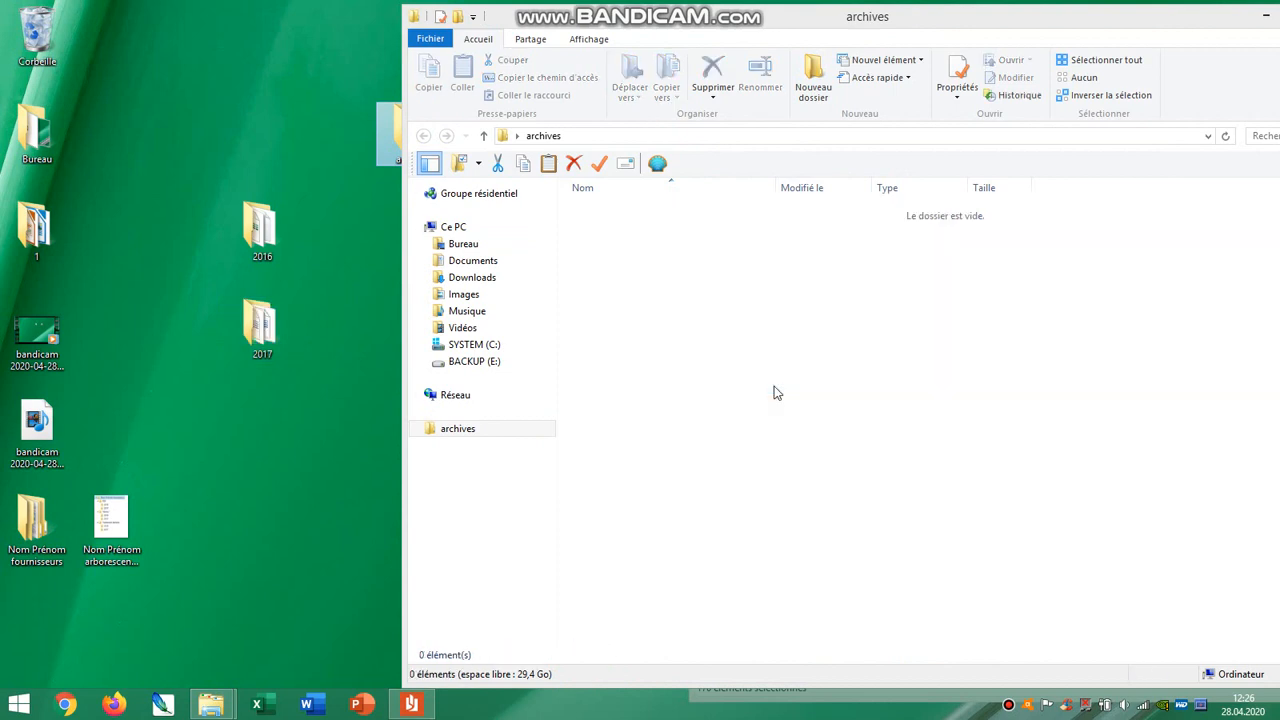
# Close and delete the emptied archives folder, and reposition the 2016 and 2017 folders one above the other on the desktop.
pyautogui.moveTo(814, 20); pyautogui.dragTo(464, 38)
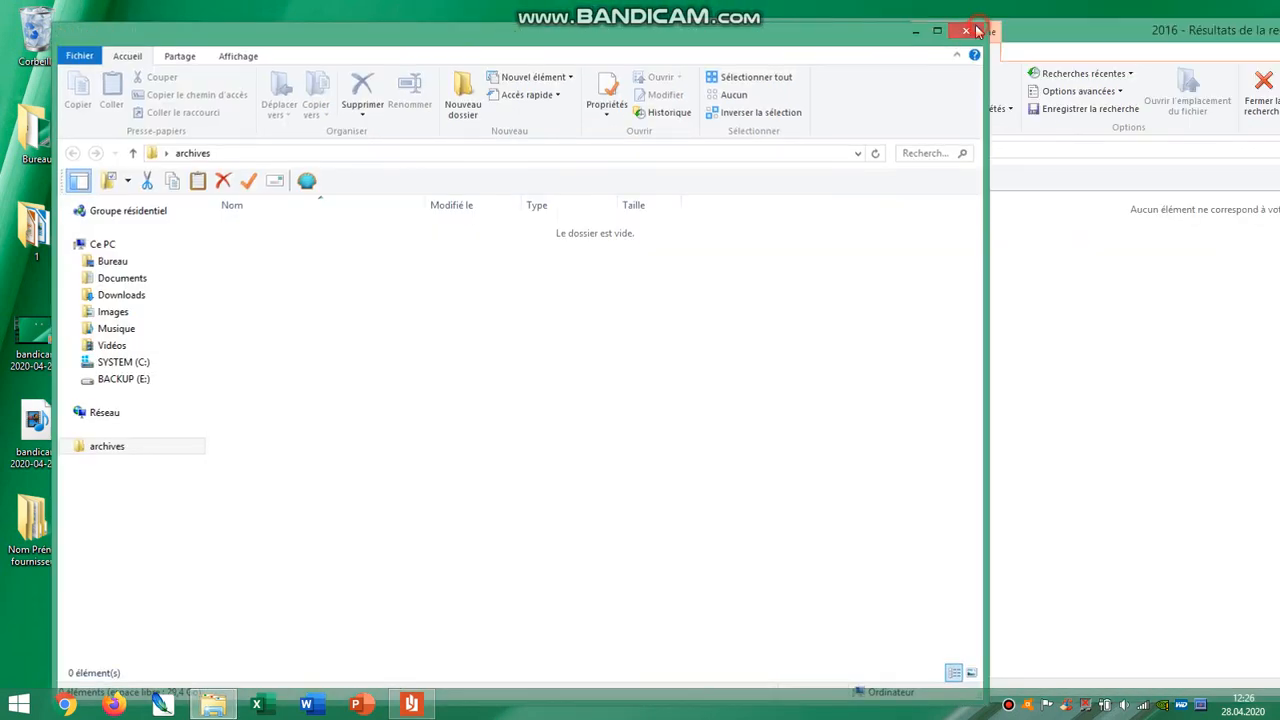
pyautogui.click(966, 31)
pyautogui.moveTo(412, 132); pyautogui.dragTo(40, 48)
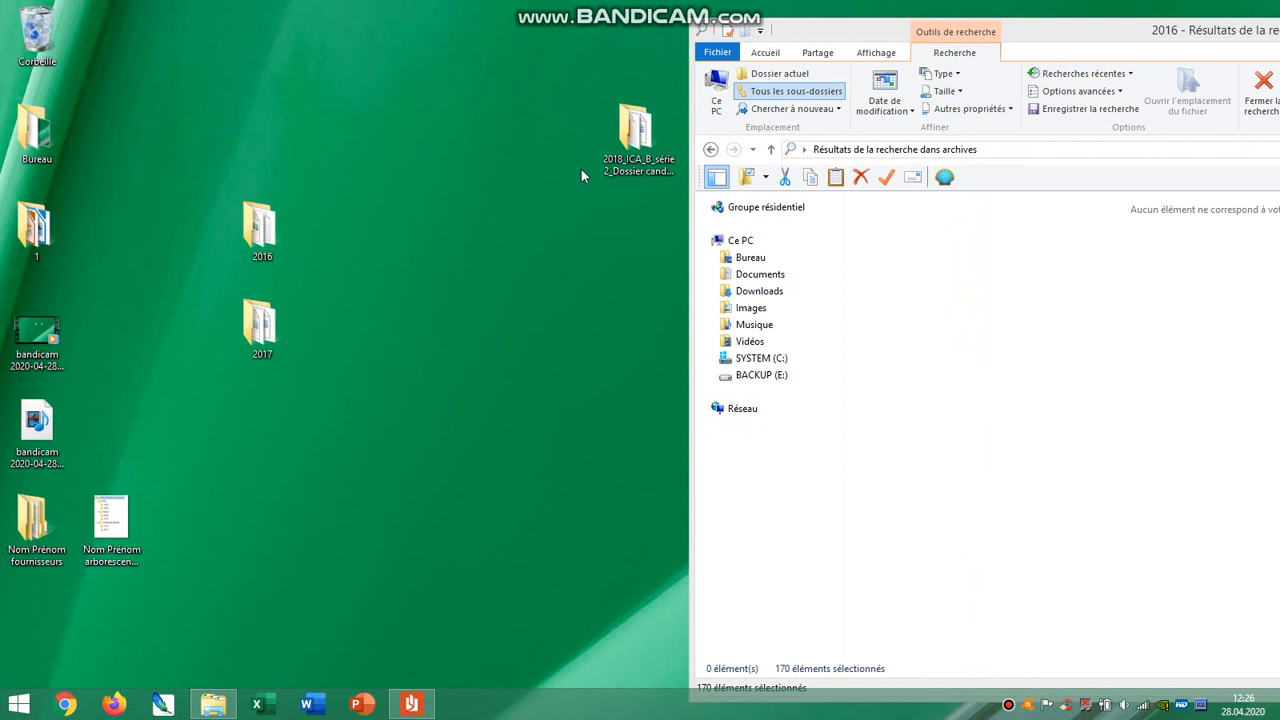
pyautogui.moveTo(300, 226); pyautogui.dragTo(375, 130)
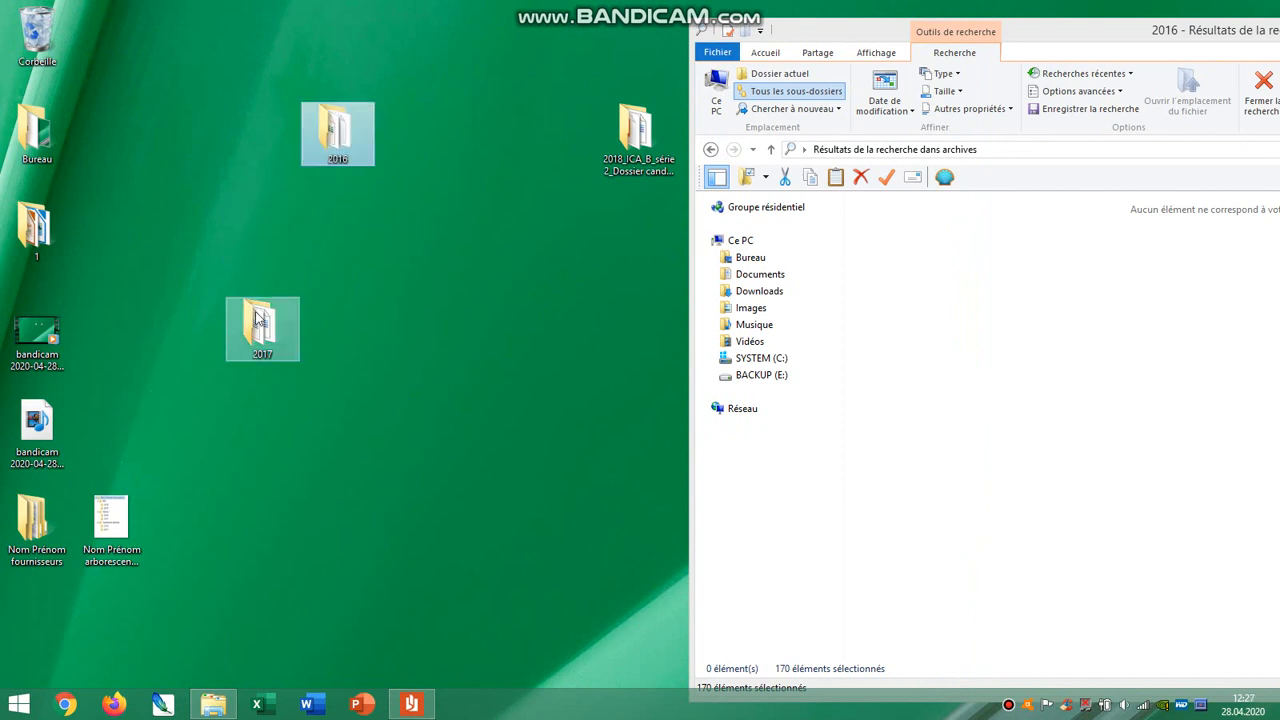
pyautogui.moveTo(262, 330); pyautogui.dragTo(328, 296)
# Check the subfolder instructions in the PDF, open the desktop 2016 folder and group its files by name.
pyautogui.click(403, 708)
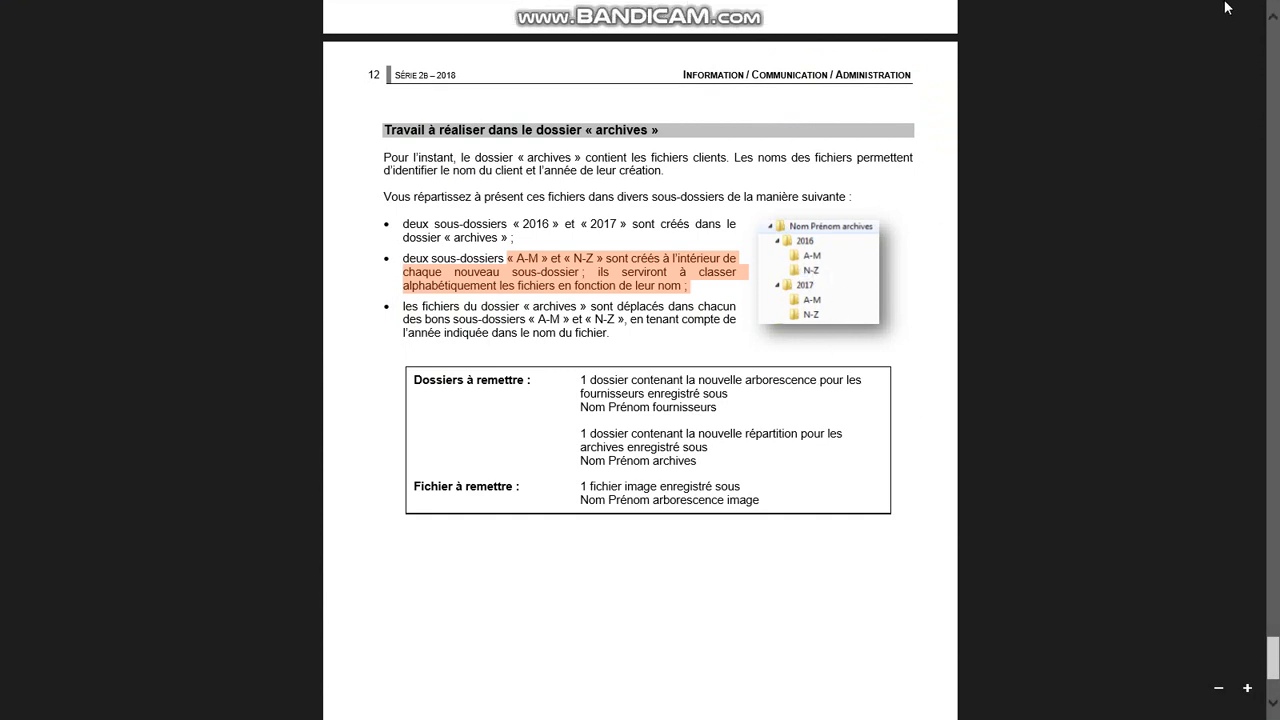
pyautogui.click(1226, 10)
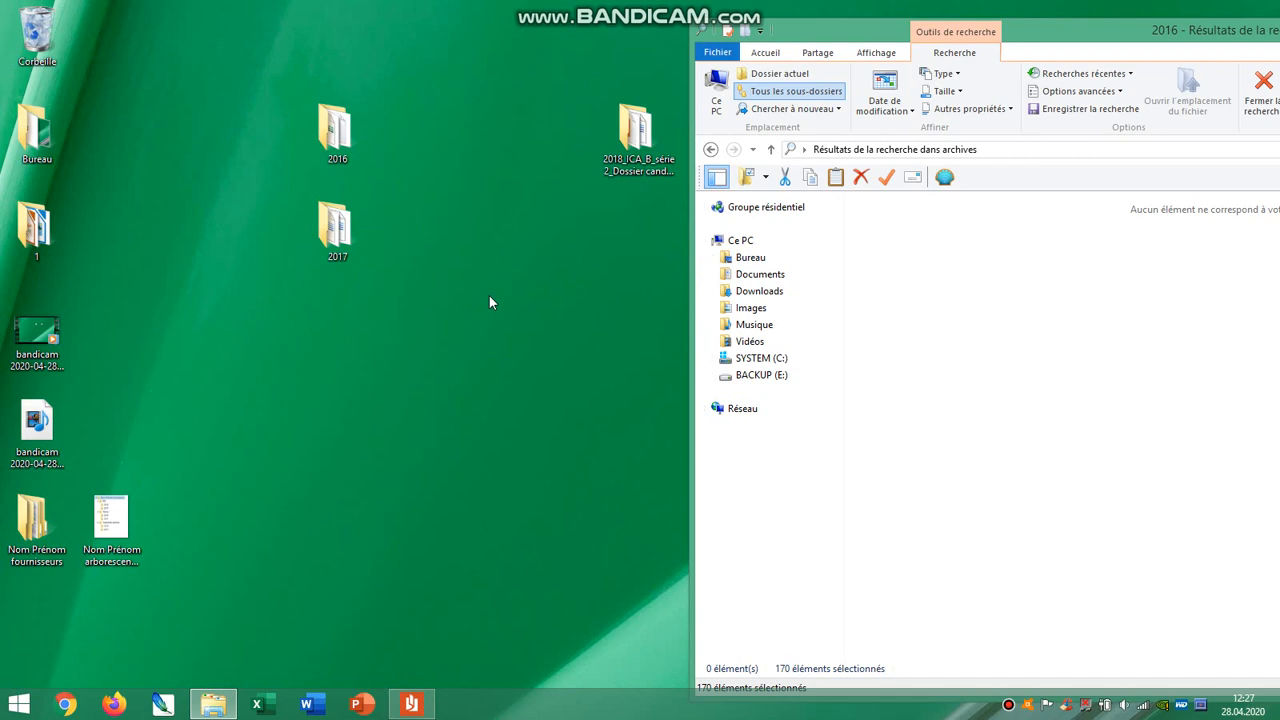
pyautogui.click(350, 132)
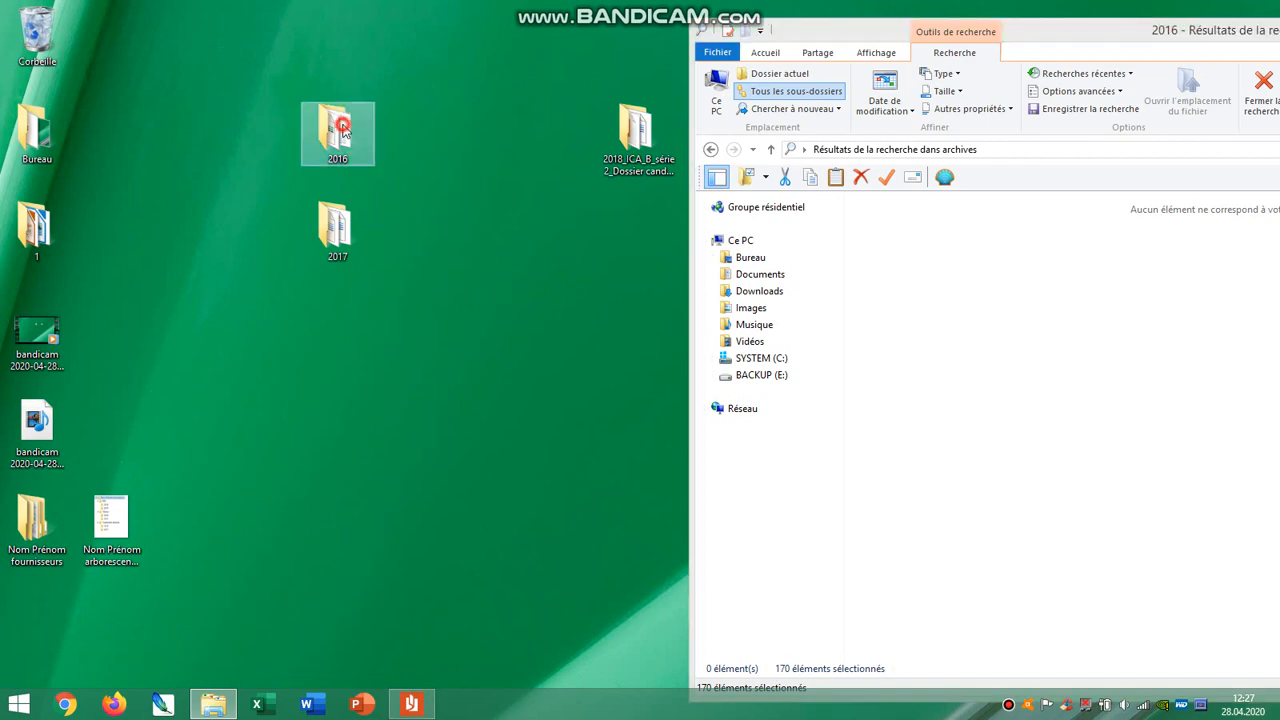
pyautogui.doubleClick(343, 130)
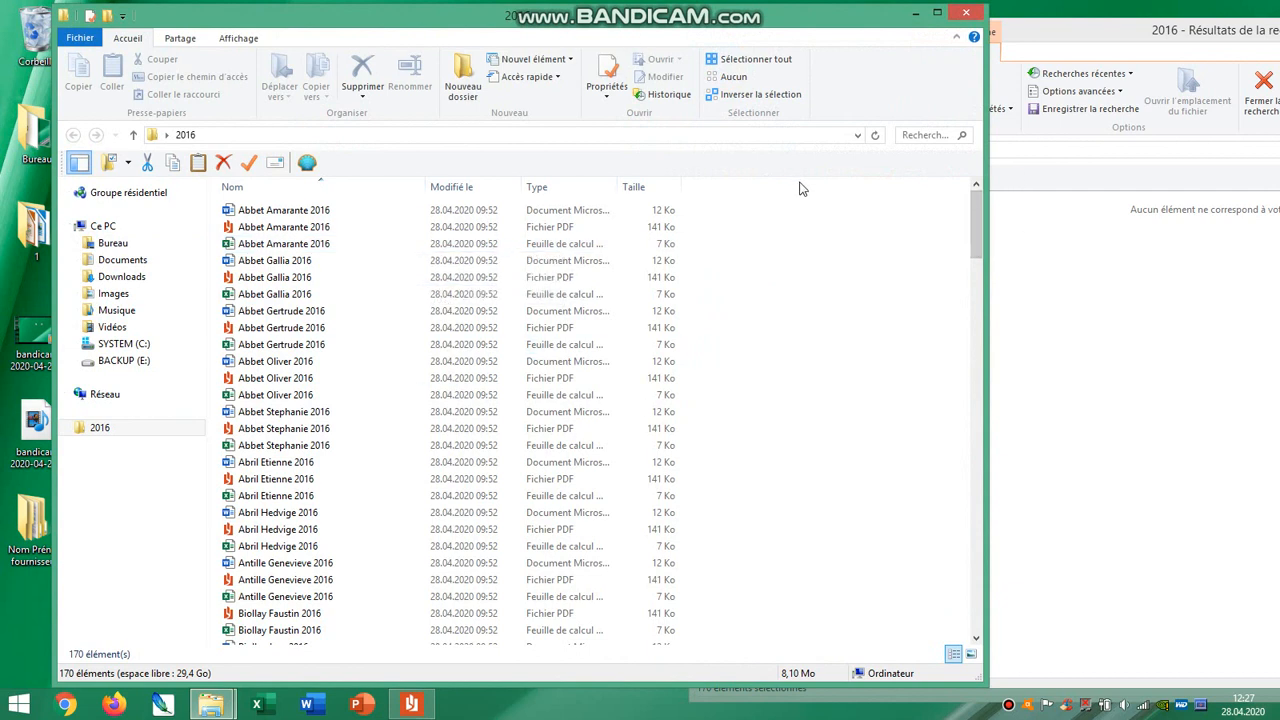
pyautogui.click(240, 40)
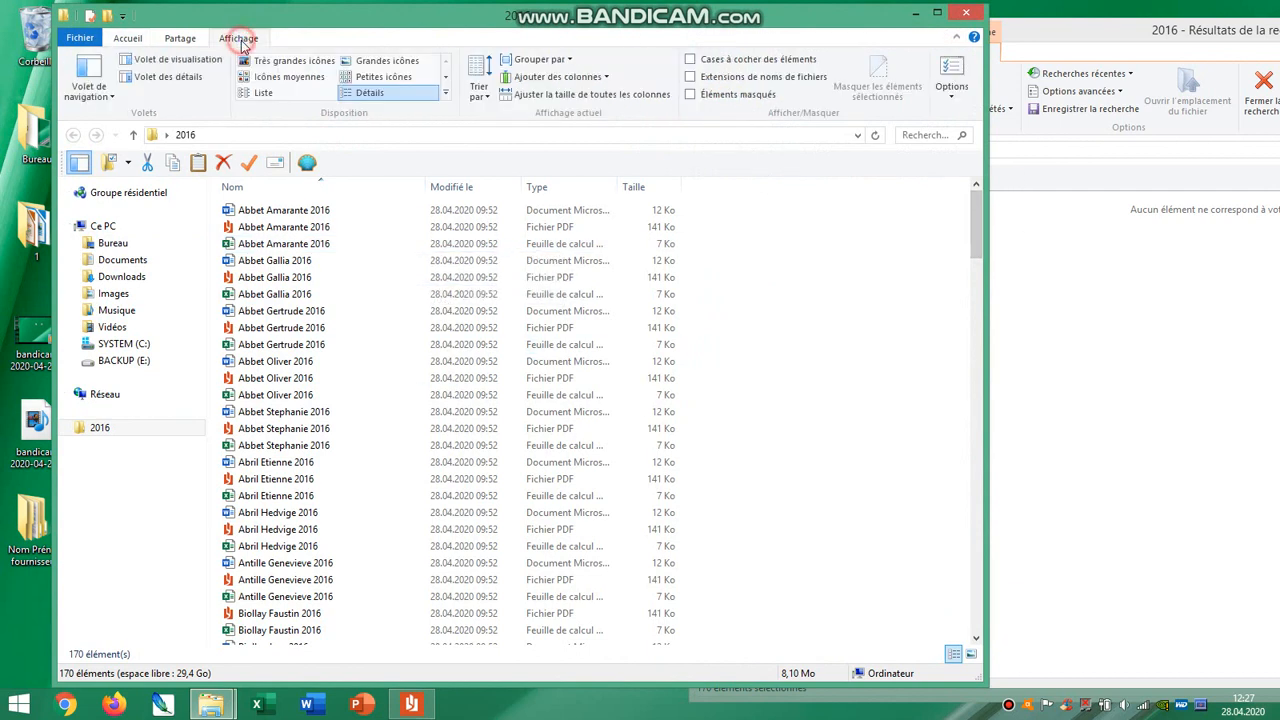
pyautogui.click(569, 61)
pyautogui.click(560, 78)
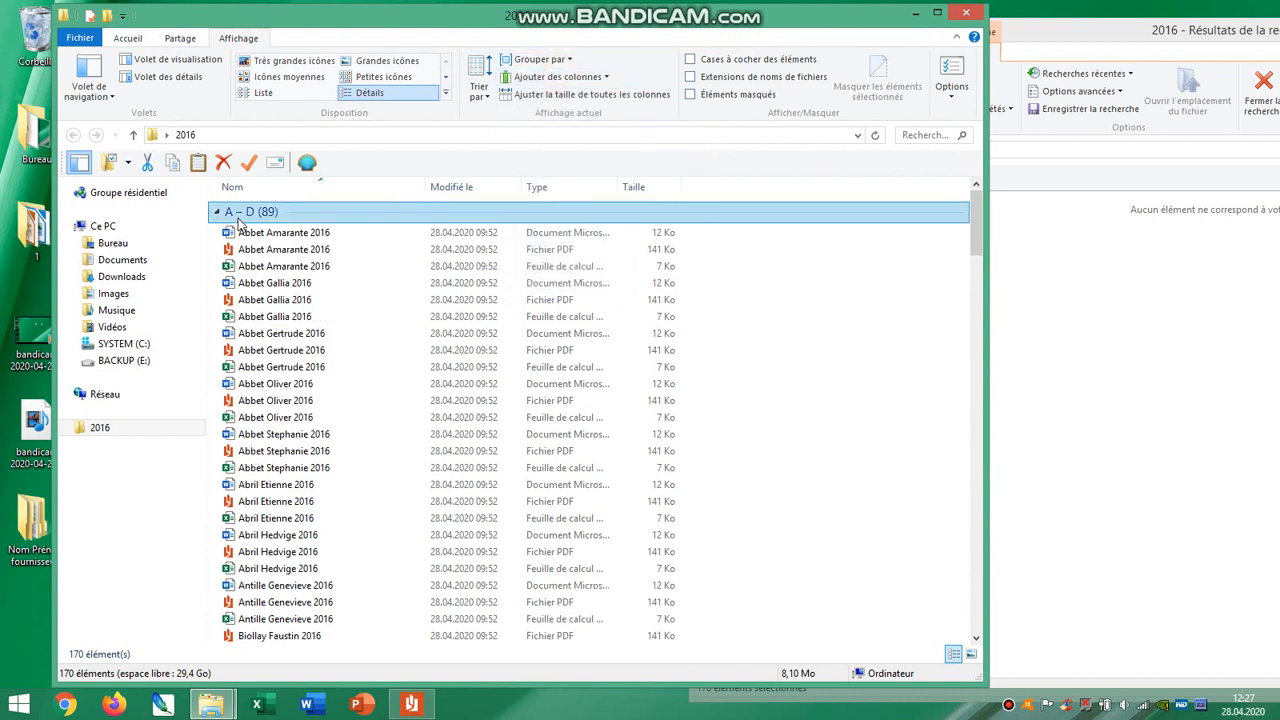
# Review the name groups in the 2016 folder and select every file from the first A client through the last L client.
pyautogui.scroll(-20, 260, 250)
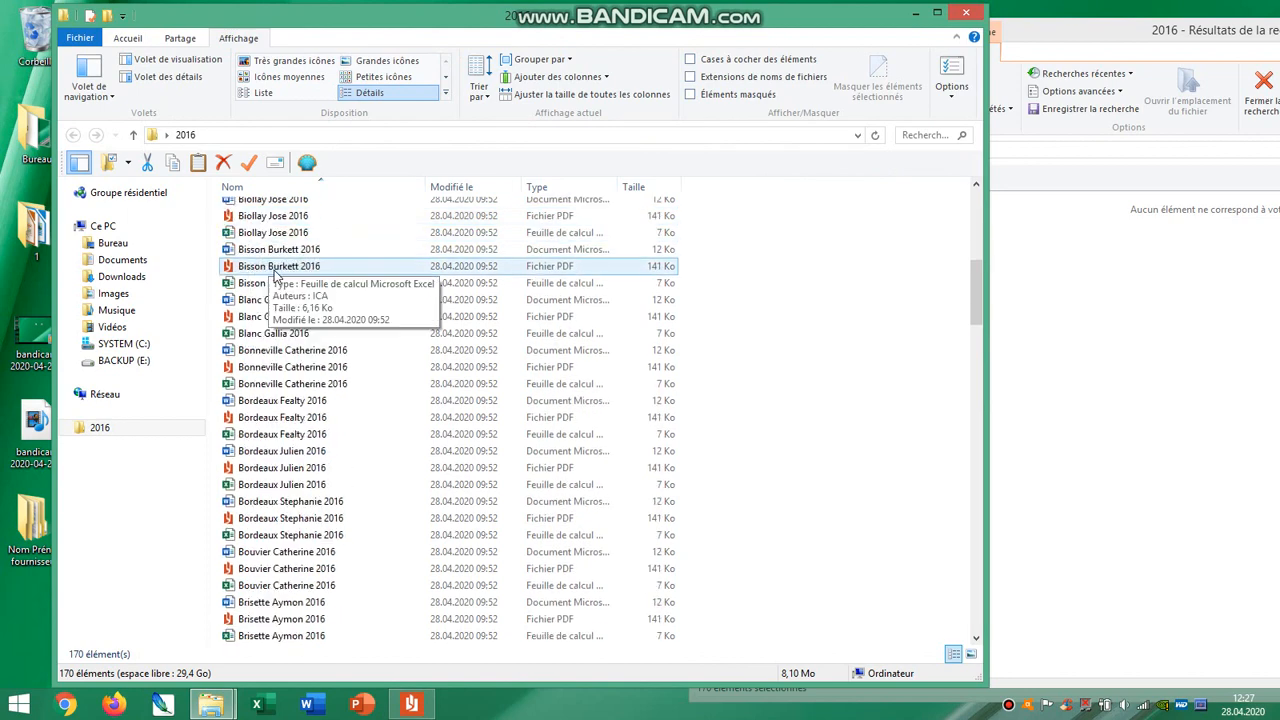
pyautogui.scroll(-7, 300, 292)
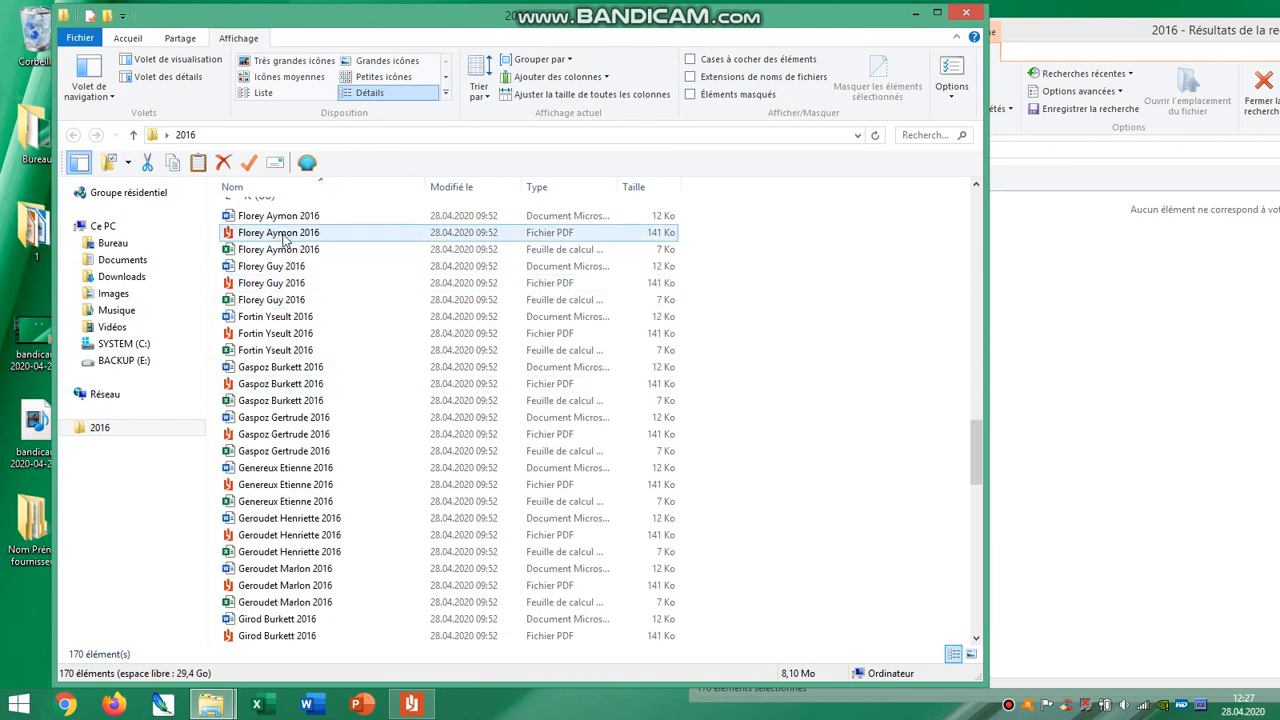
pyautogui.scroll(3, 334, 331)
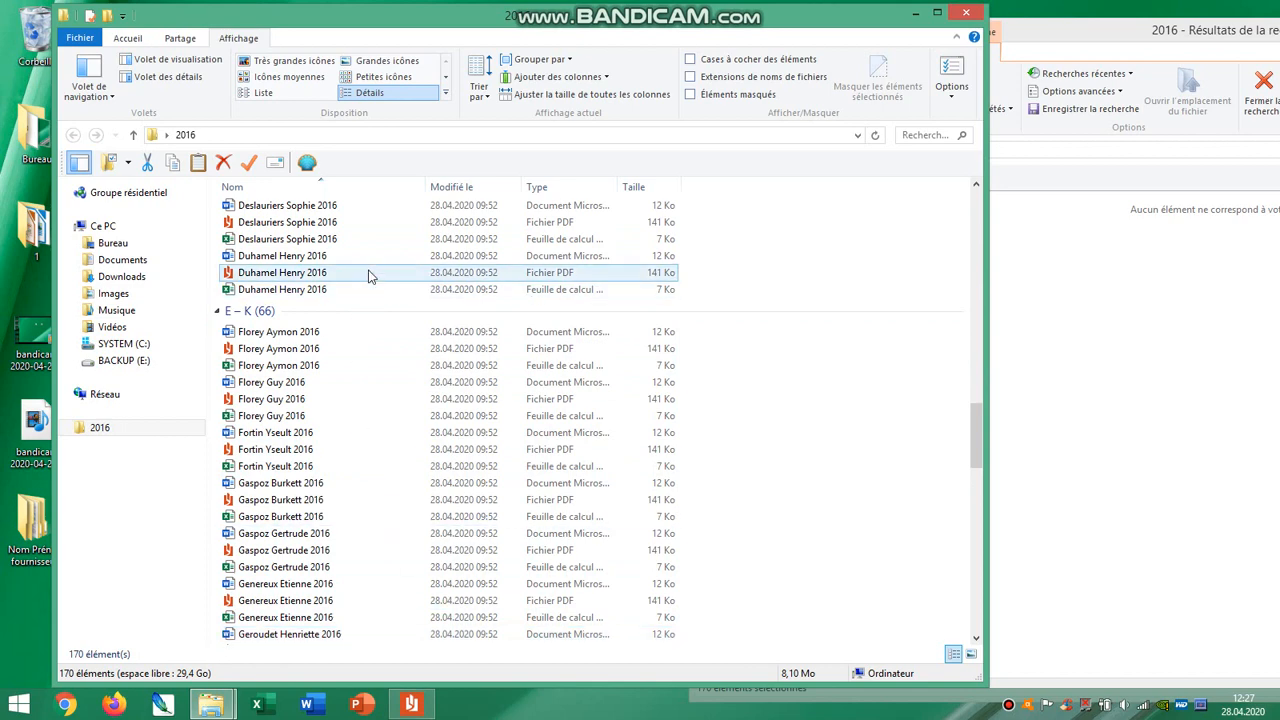
pyautogui.scroll(-2, 370, 274)
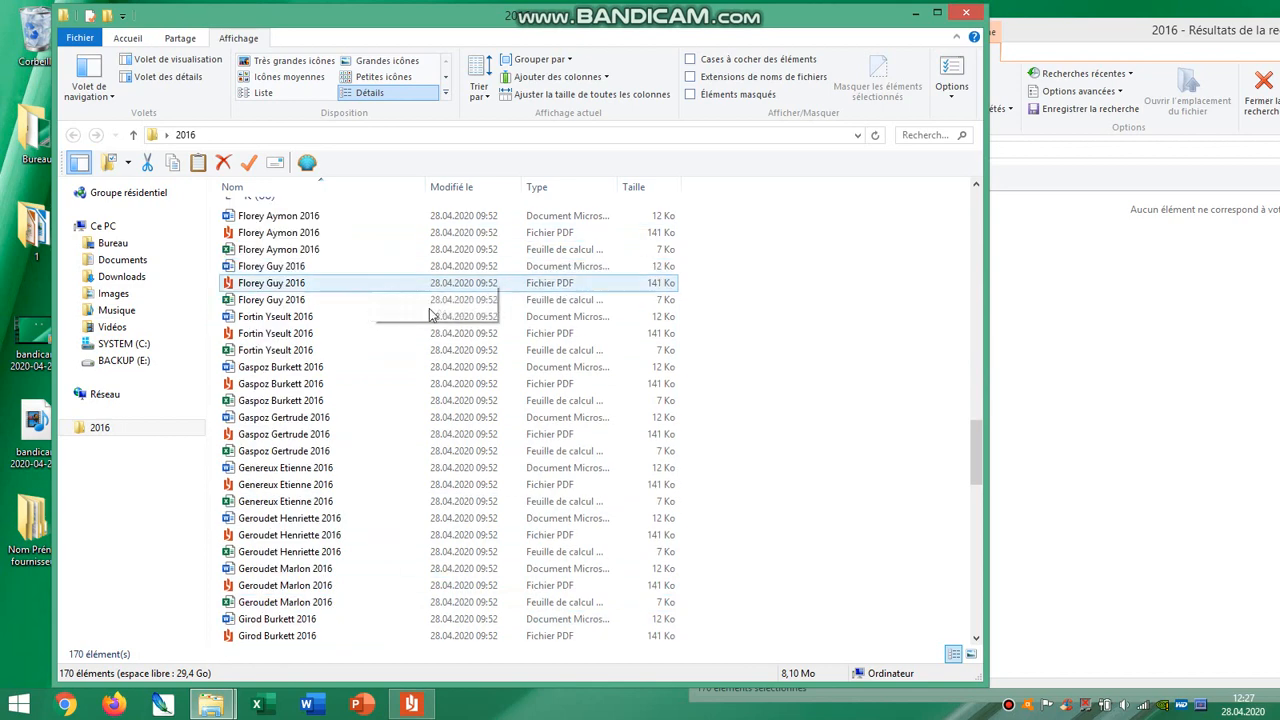
pyautogui.scroll(-7, 470, 378)
pyautogui.scroll(-12, 390, 459)
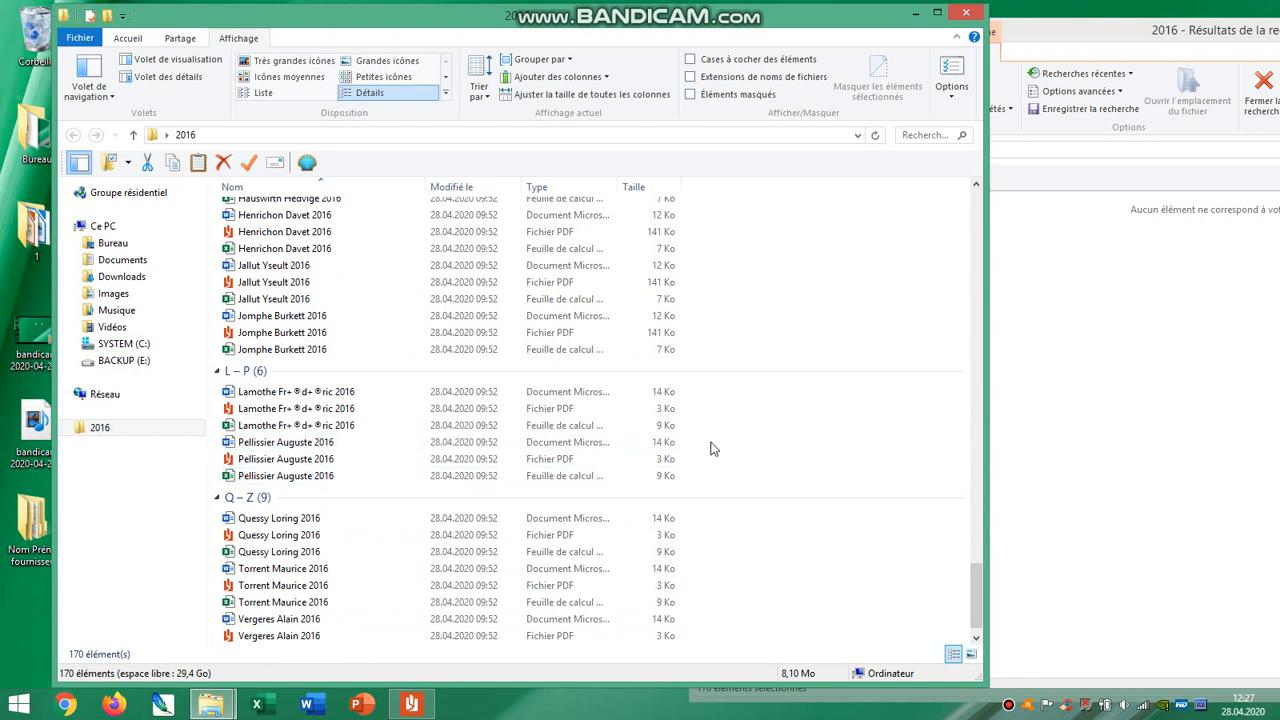
pyautogui.keyDown('shift'); pyautogui.click(295, 428); pyautogui.keyUp('shift')
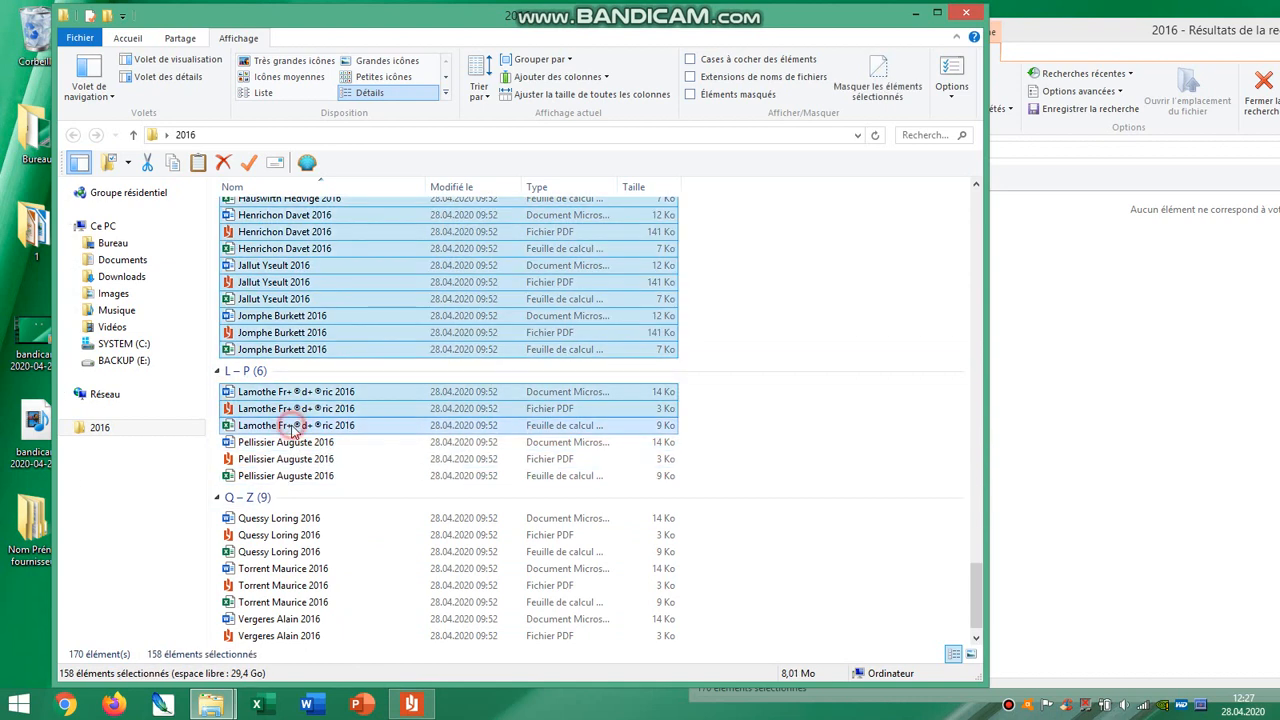
pyautogui.keyDown('shift'); pyautogui.click(415, 445); pyautogui.keyUp('shift')
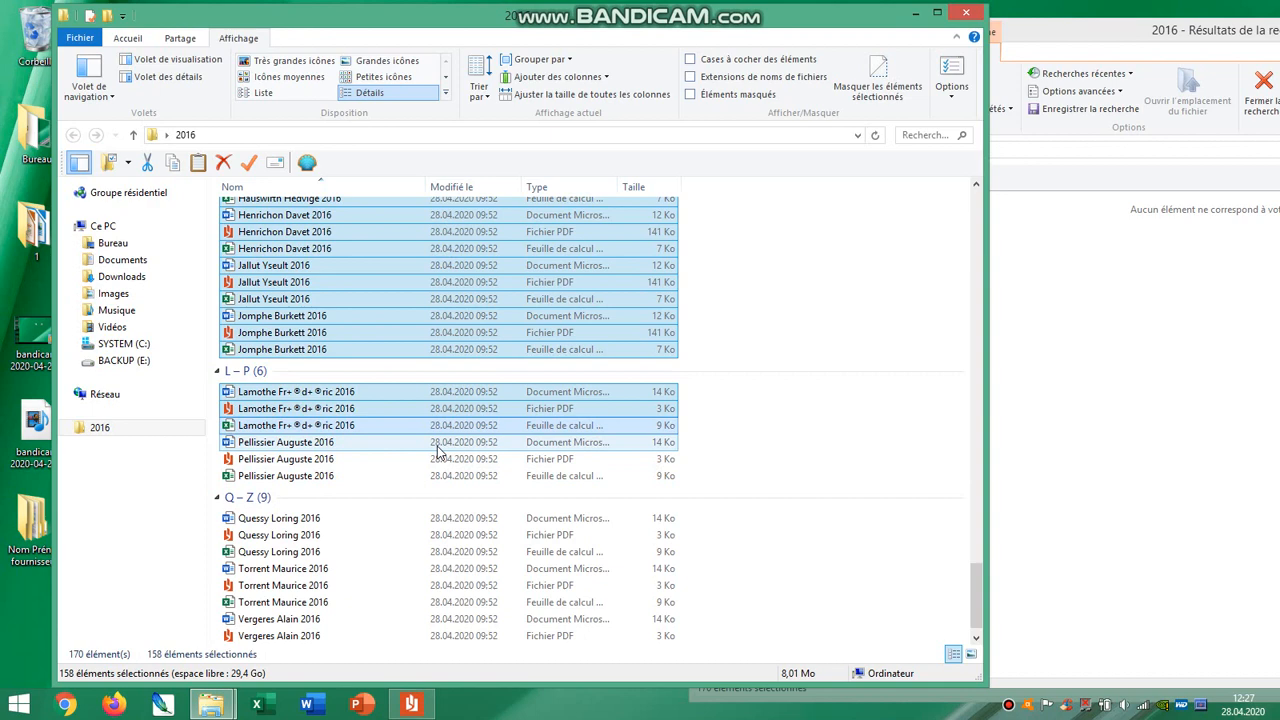
# Move the 2016 window aside, create a desktop folder named A-M and check it against the folder tree in the PDF.
pyautogui.moveTo(371, 17); pyautogui.dragTo(915, 55)
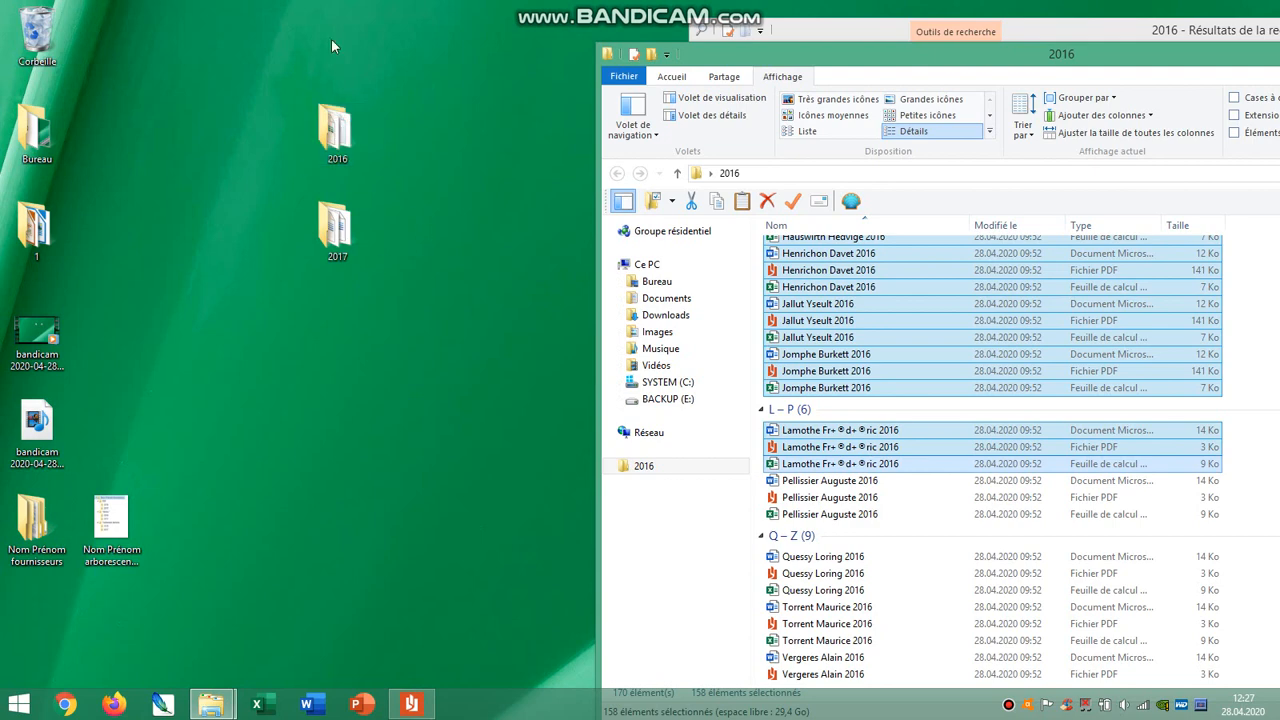
pyautogui.rightClick(199, 153)
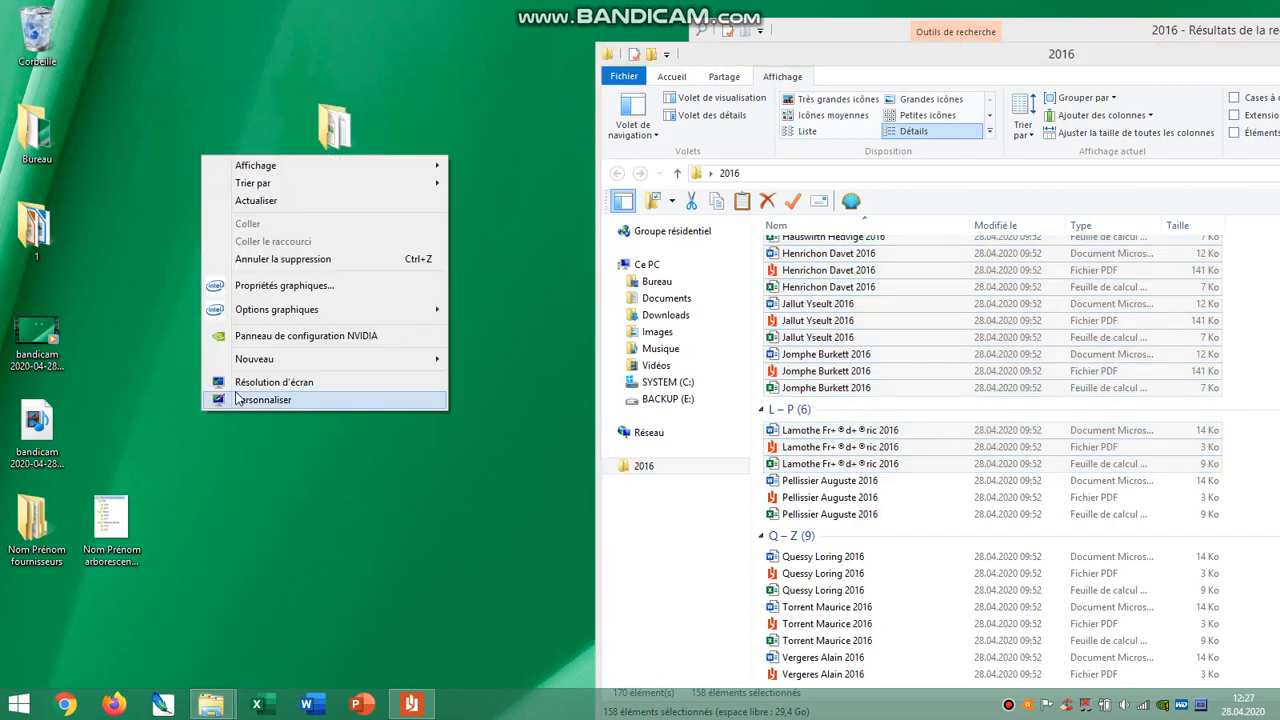
pyautogui.moveTo(255, 360)
pyautogui.click(540, 361)
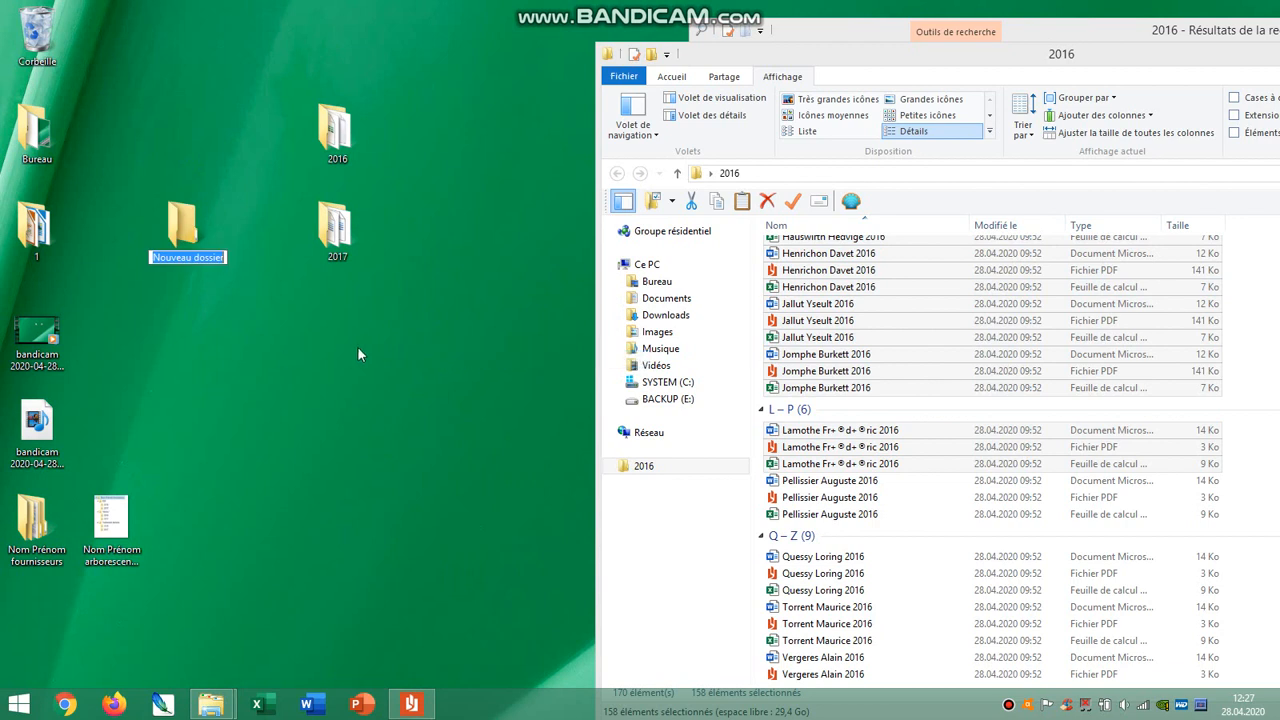
pyautogui.write('A-M')
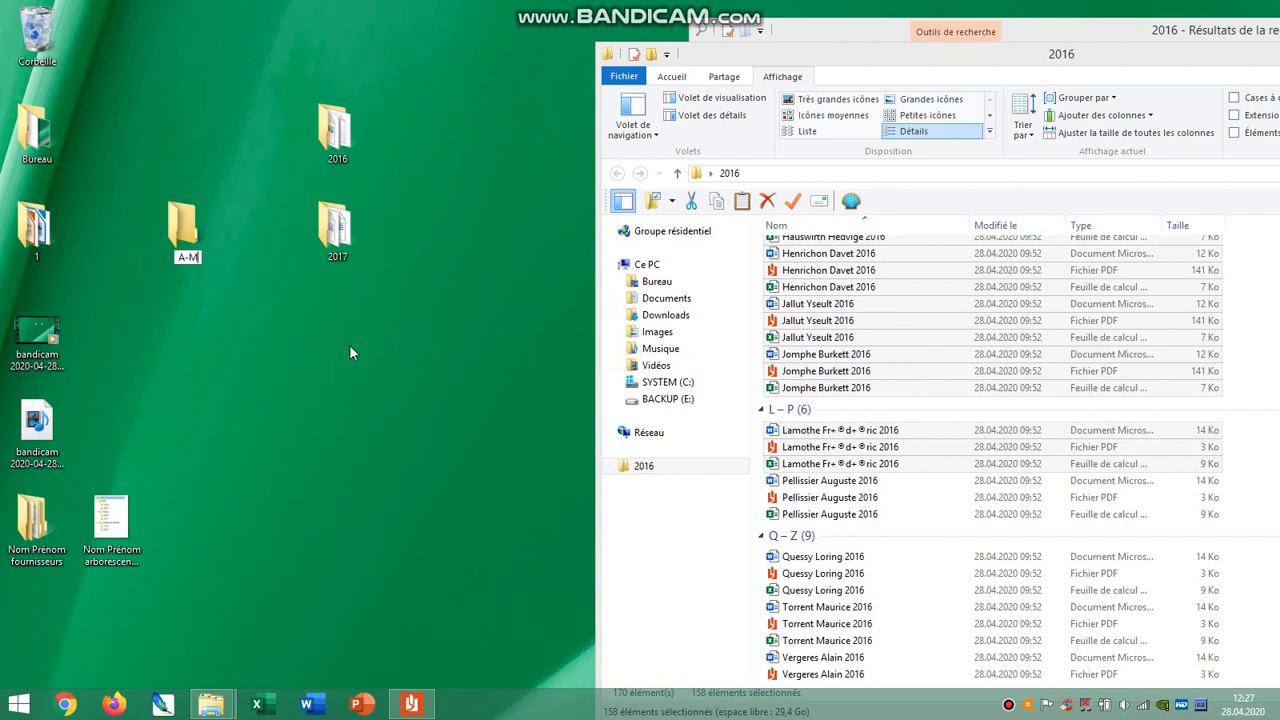
pyautogui.press('Return')
pyautogui.click(410, 704)
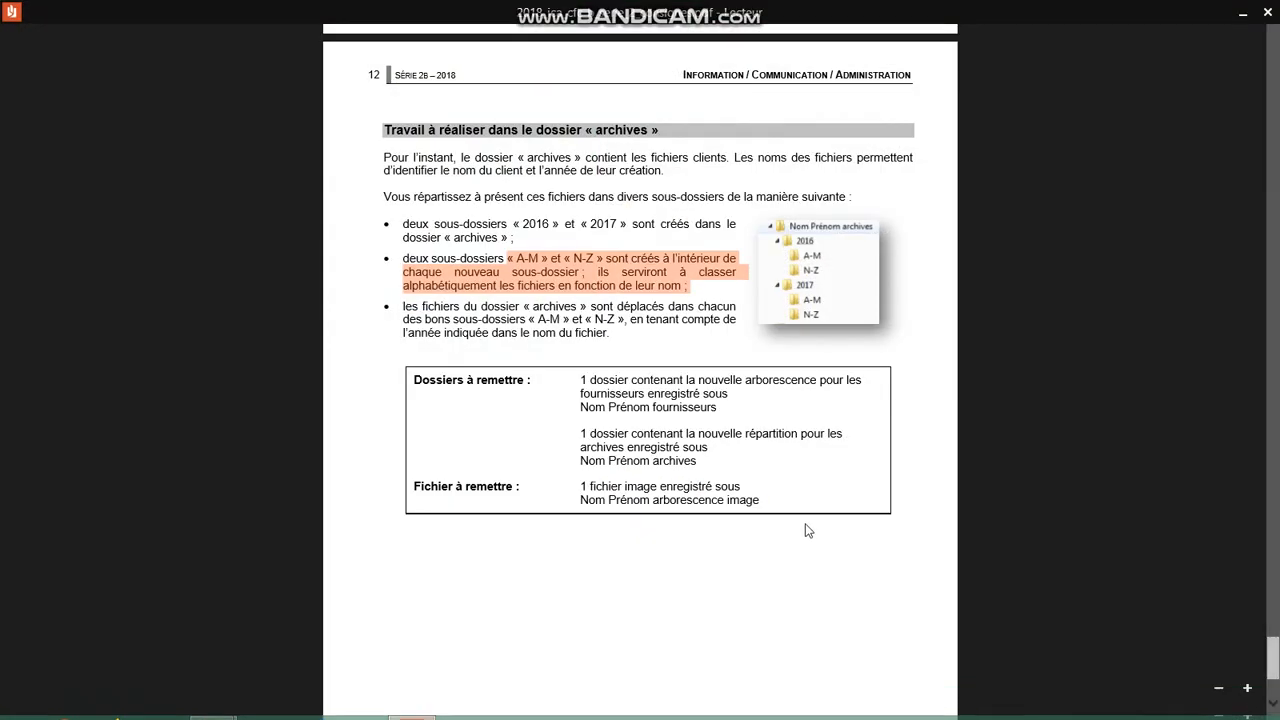
pyautogui.click(1240, 14)
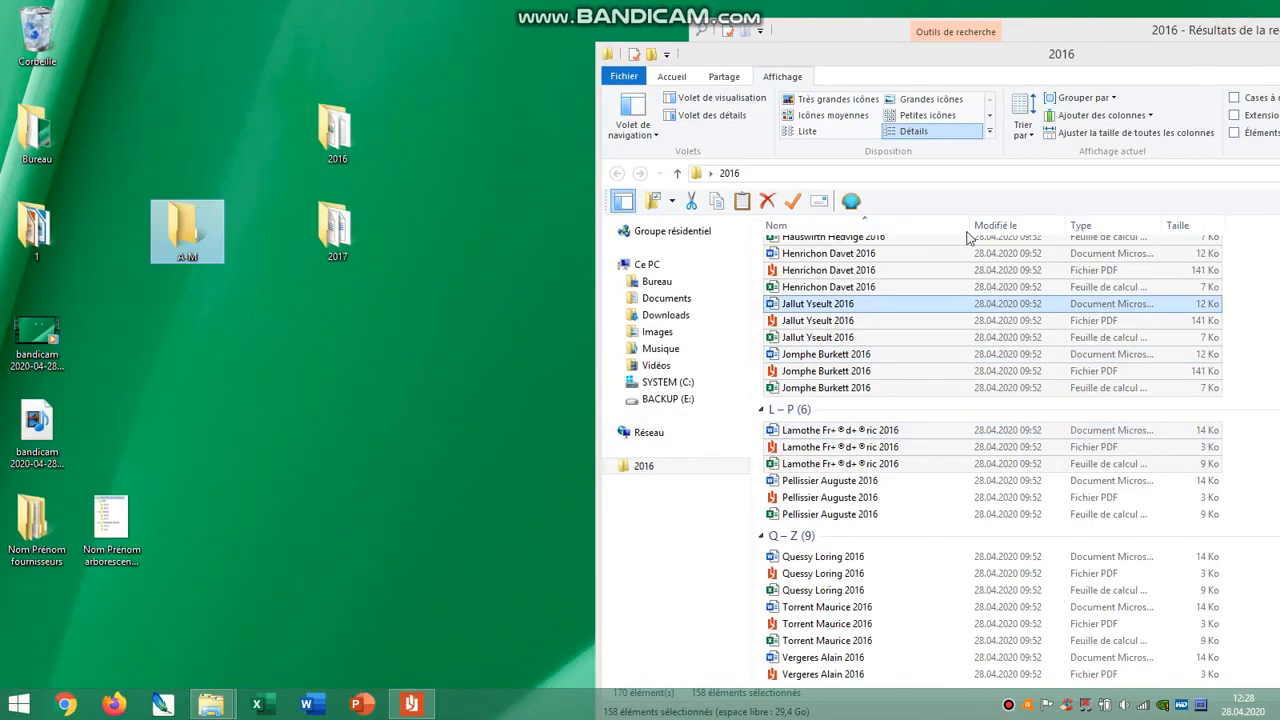
# Move all 2016 files from the first A client through the last L client into the desktop A-M folder.
pyautogui.click(776, 467)
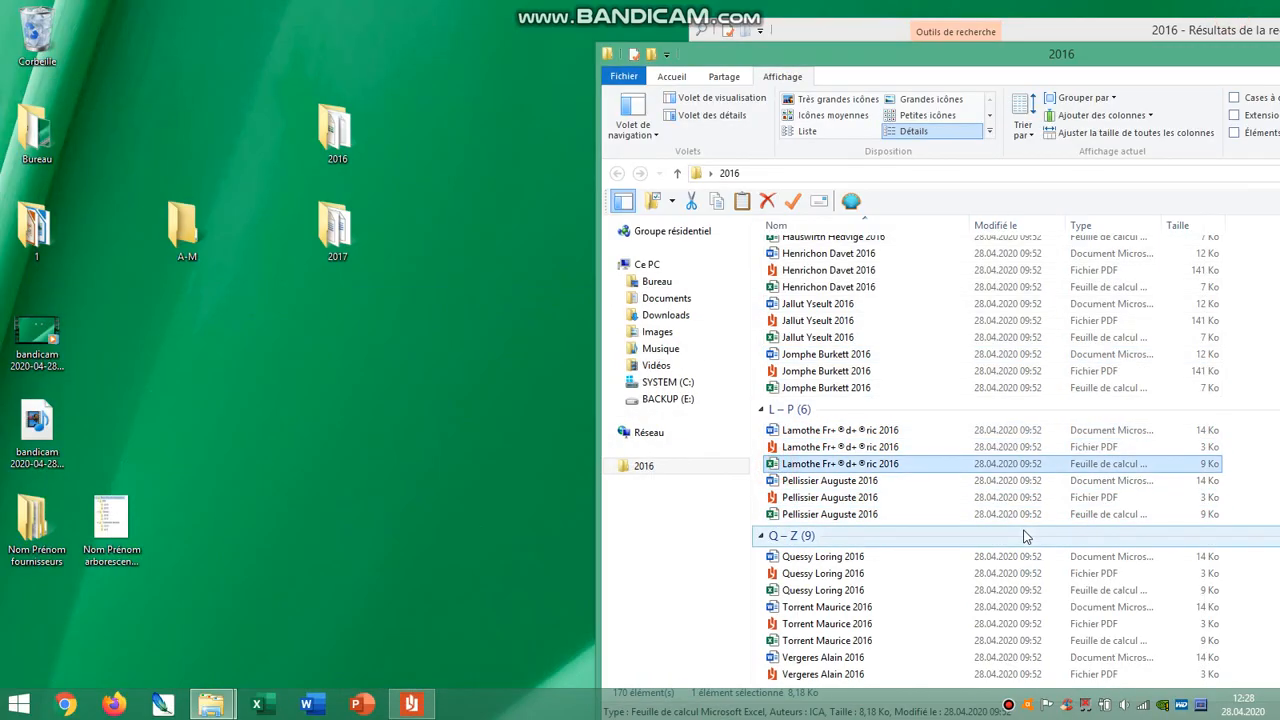
pyautogui.scroll(9, 948, 502)
pyautogui.scroll(20, 948, 502)
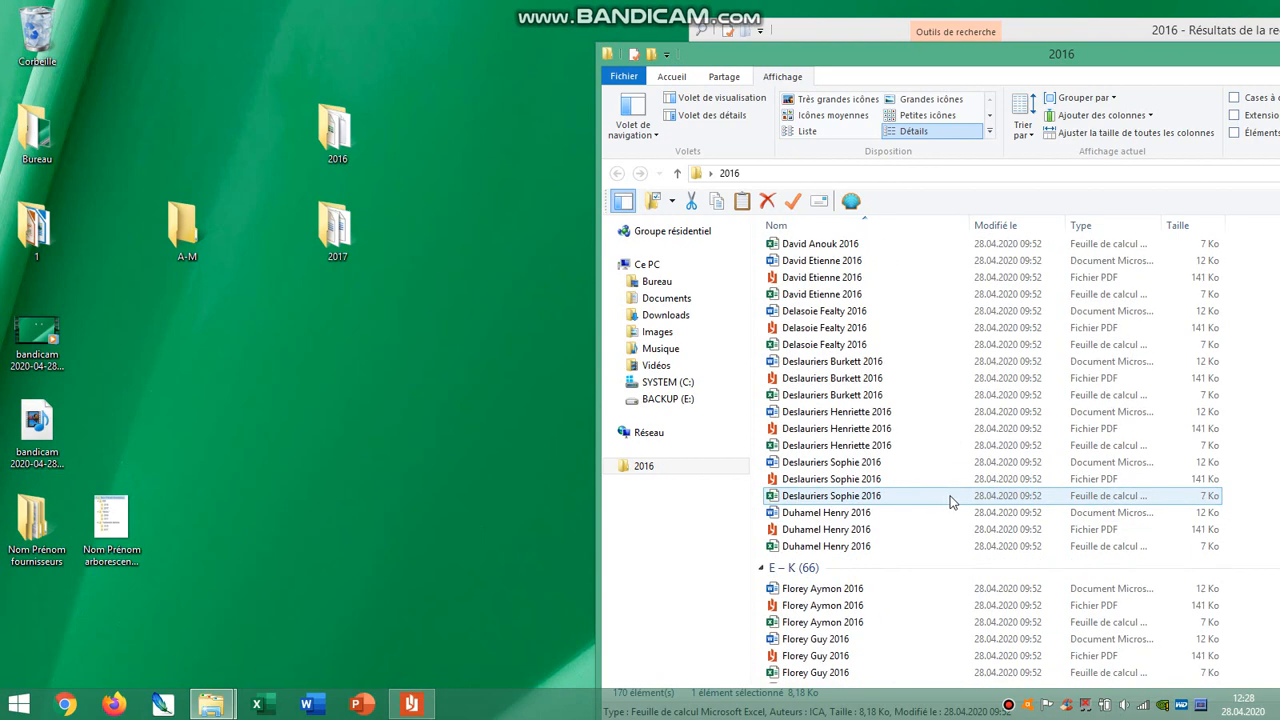
pyautogui.keyDown('shift'); pyautogui.click(778, 278); pyautogui.keyUp('shift')
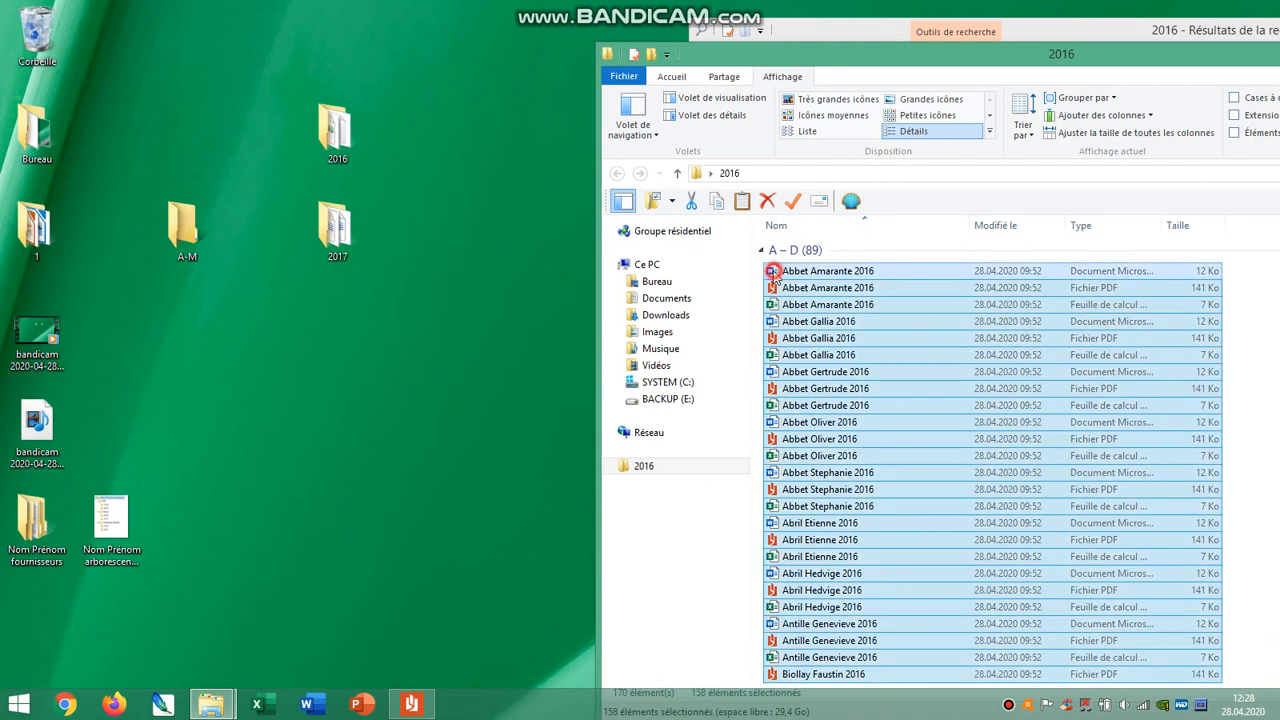
pyautogui.click(1113, 99)
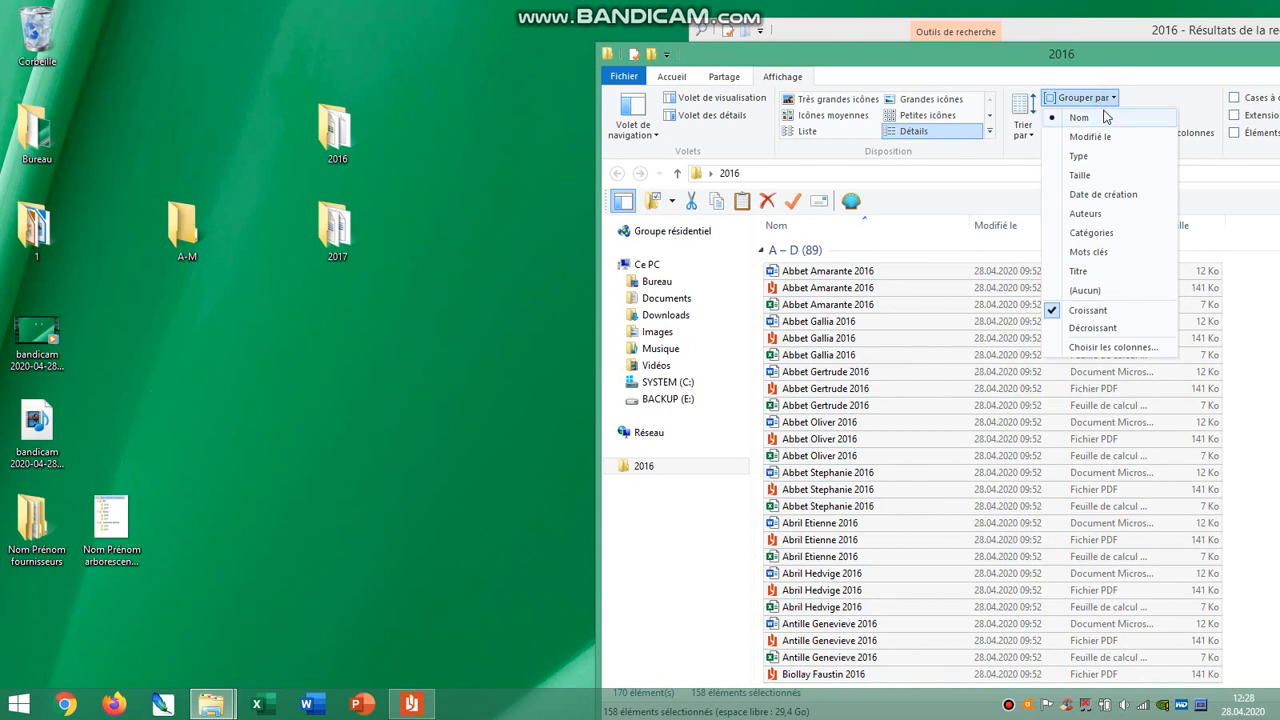
pyautogui.click(1014, 60)
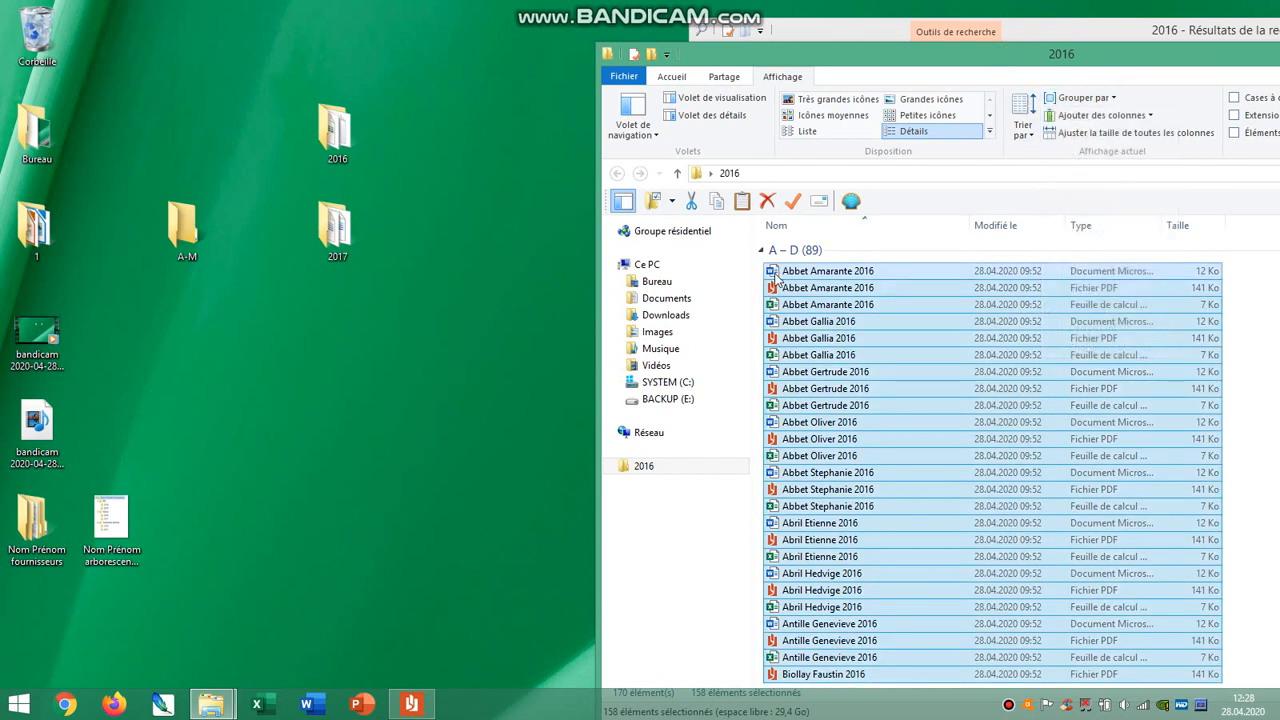
pyautogui.moveTo(776, 278); pyautogui.dragTo(190, 241)
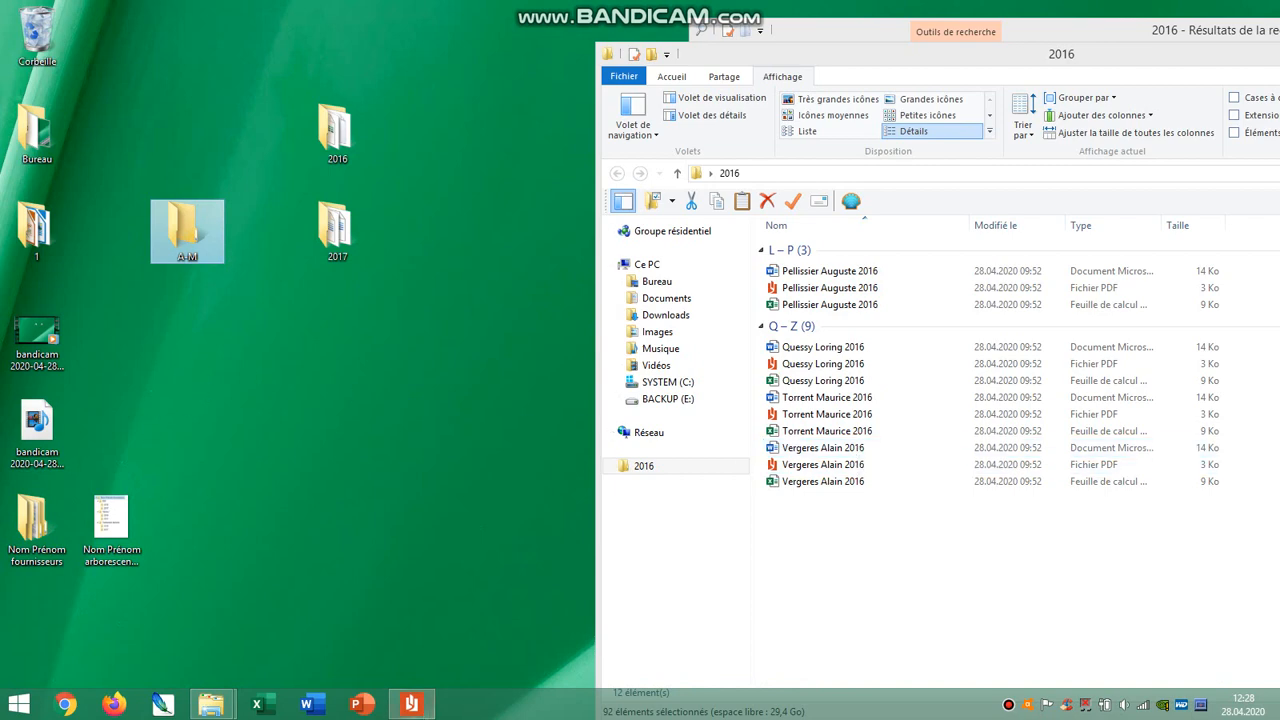
# Check the folder tree in the PDF, return to the desktop and create a folder named N-Z.
pyautogui.click(413, 706)
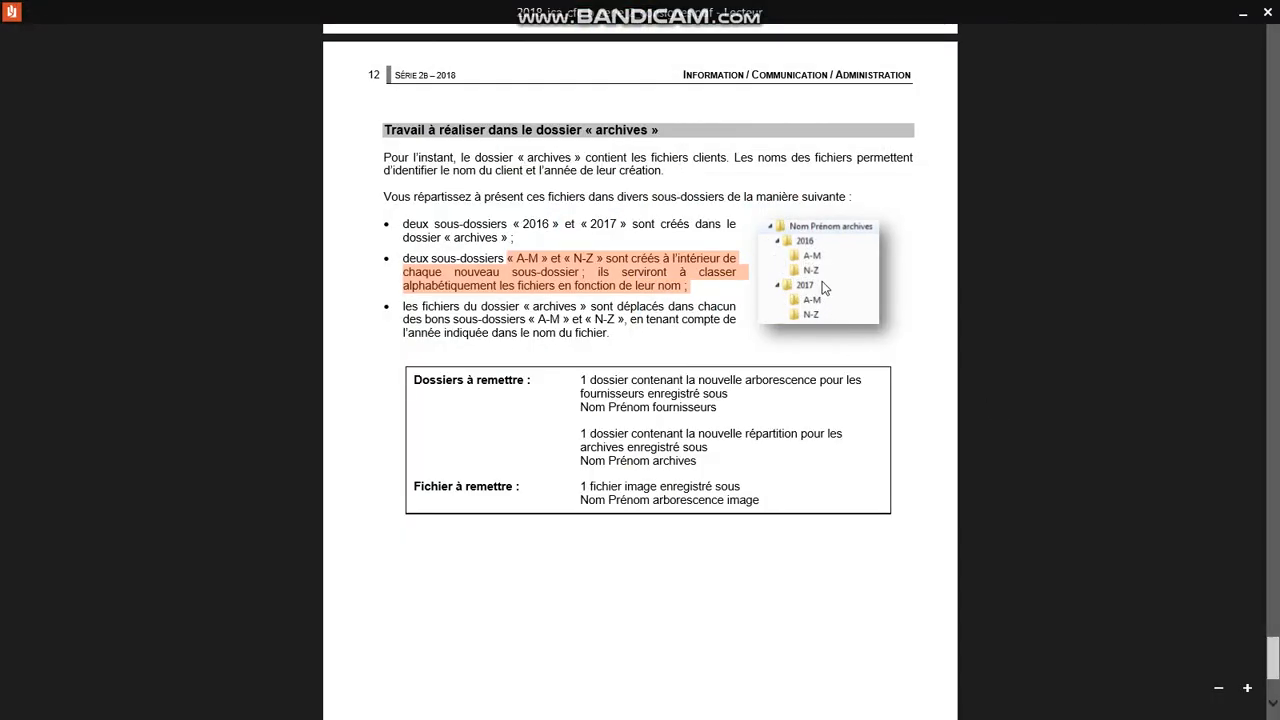
pyautogui.click(1245, 15)
pyautogui.rightClick(162, 310)
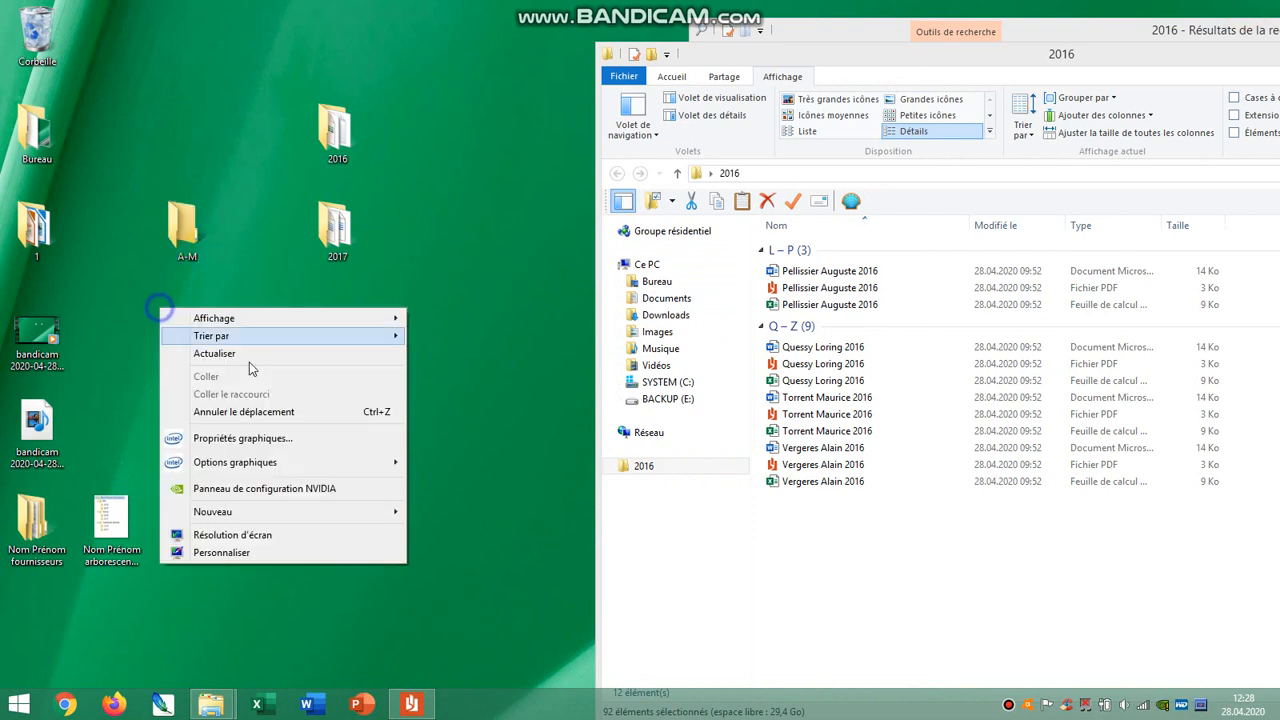
pyautogui.moveTo(285, 511)
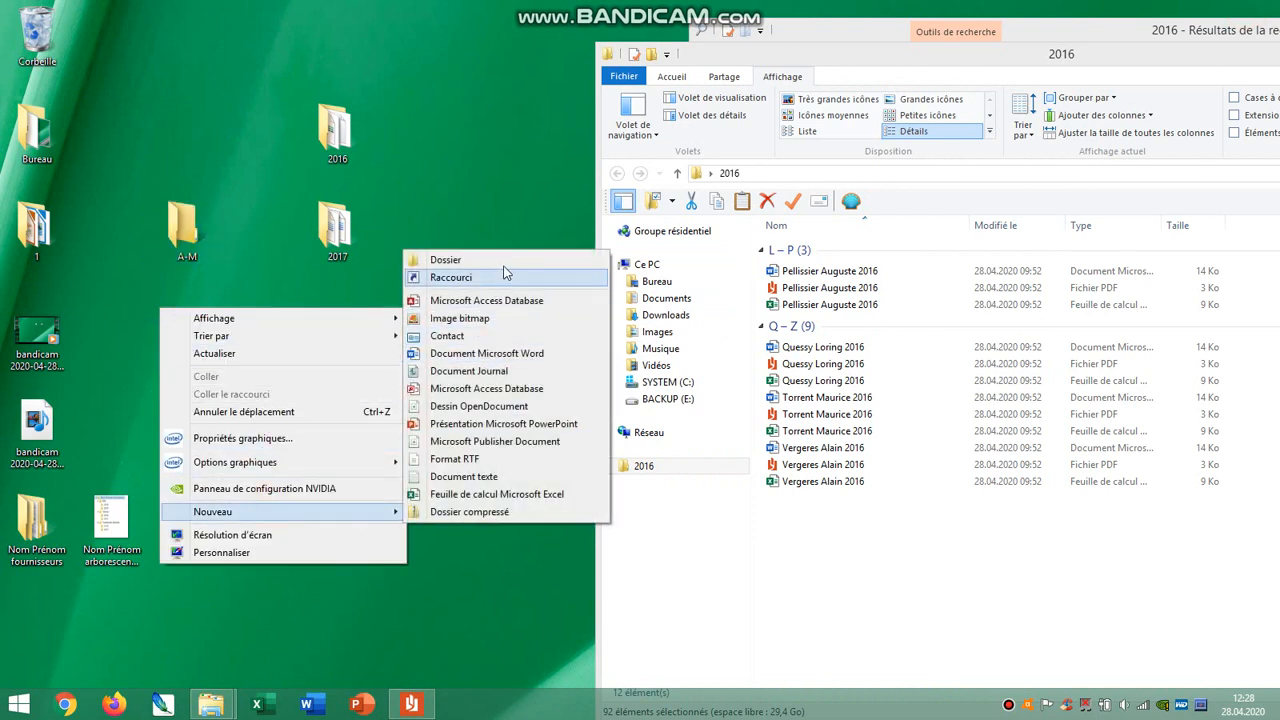
pyautogui.click(450, 258)
pyautogui.write('N-Z')
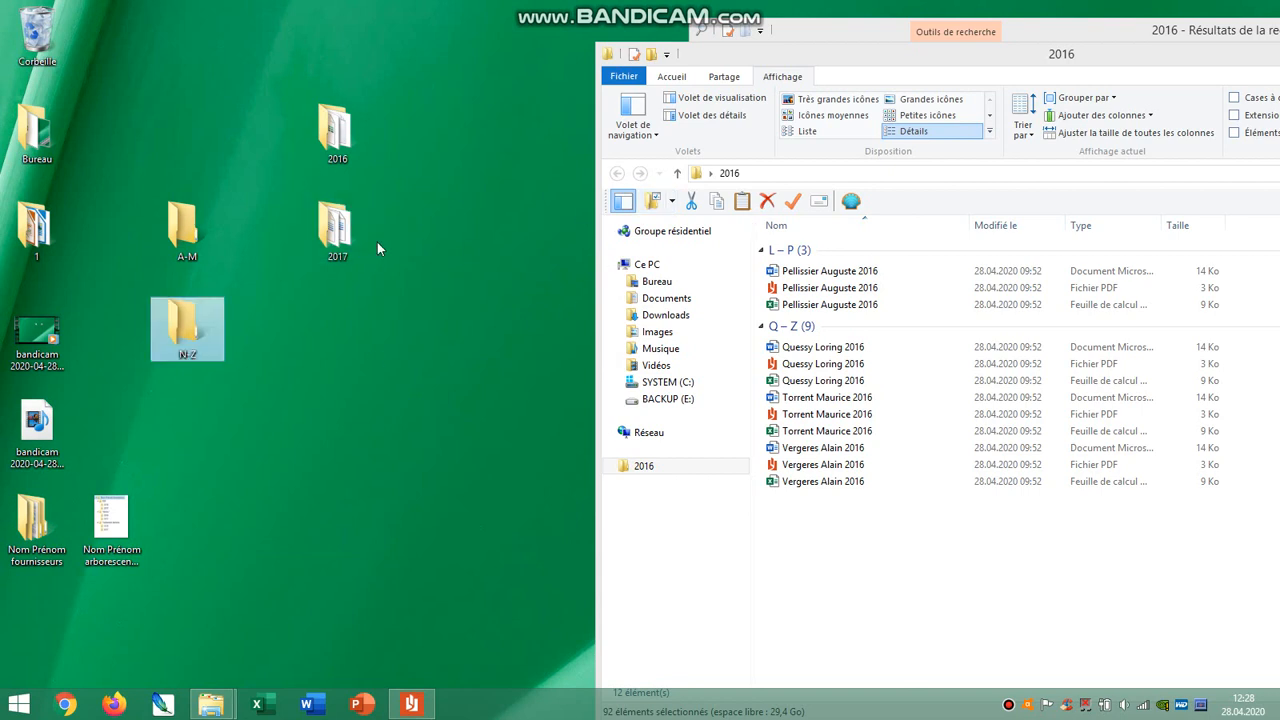
# Move all remaining 2016 files into the desktop N-Z folder and line up A-M and N-Z beside the year folders.
pyautogui.moveTo(985, 600); pyautogui.dragTo(206, 341)
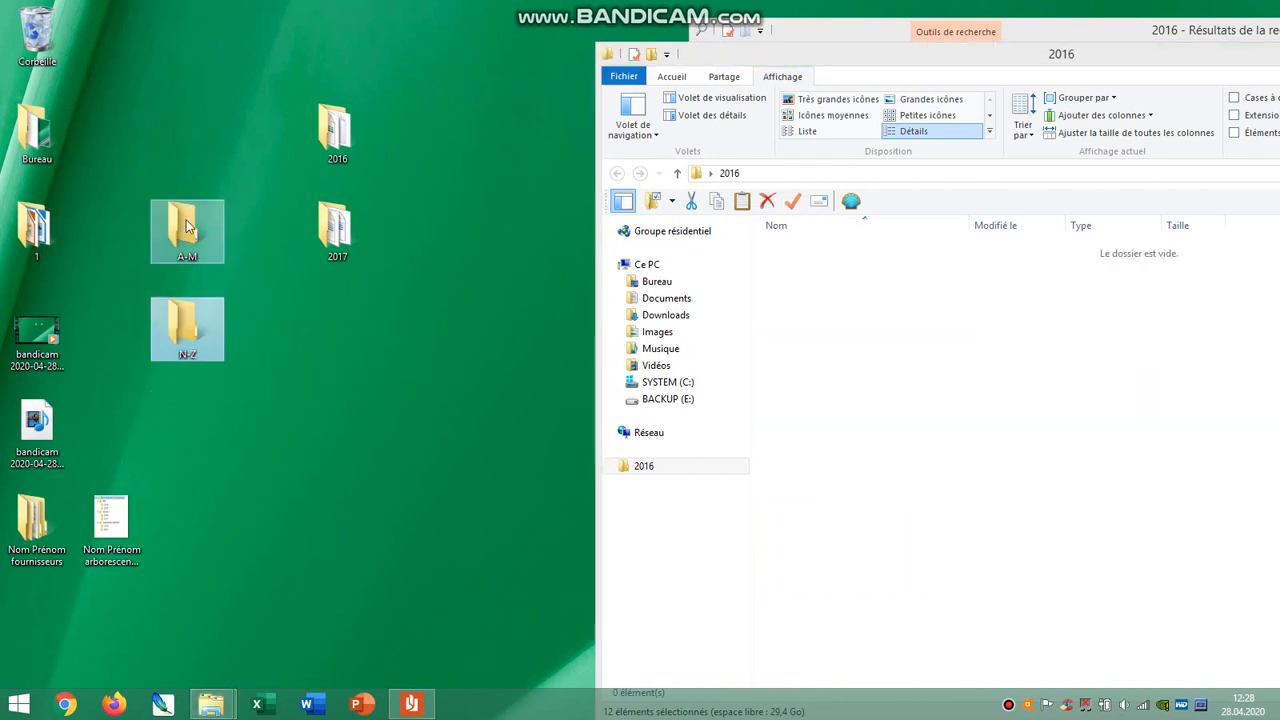
pyautogui.moveTo(187, 228); pyautogui.dragTo(187, 130)
pyautogui.moveTo(185, 330); pyautogui.dragTo(185, 230)
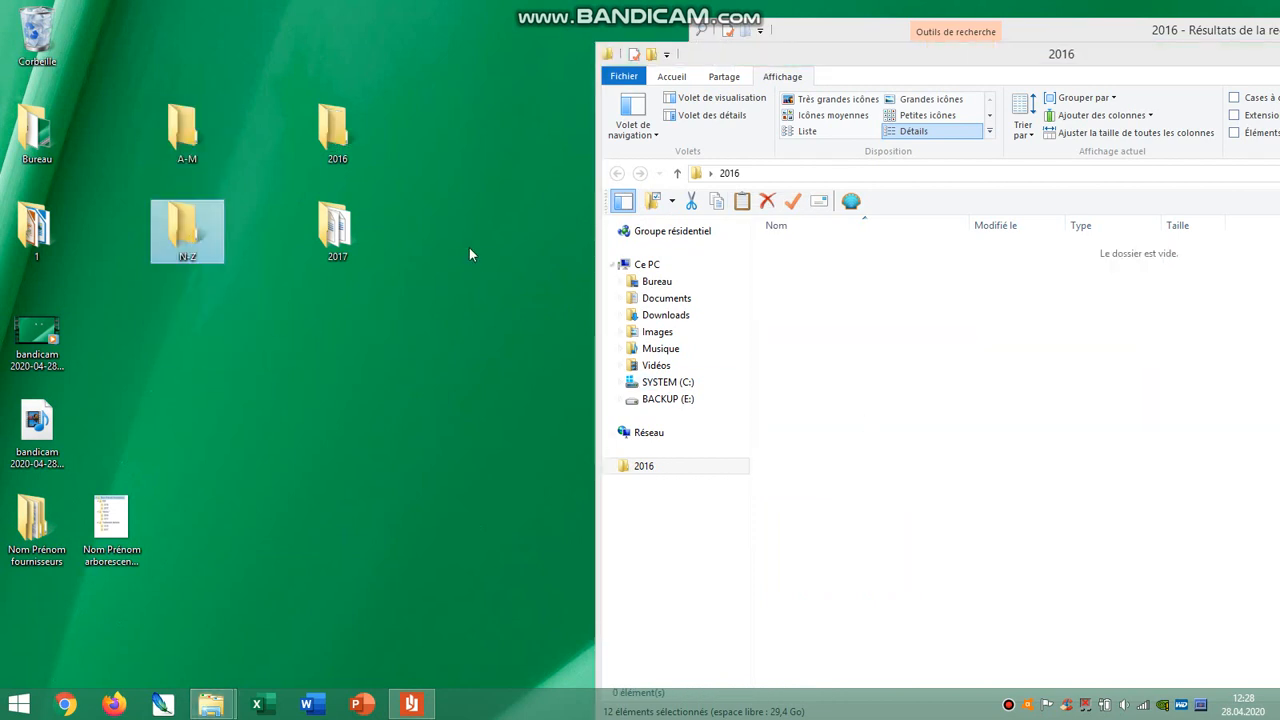
# Close the 2016 search results window and the emptied 2016 folder window.
pyautogui.click(340, 237)
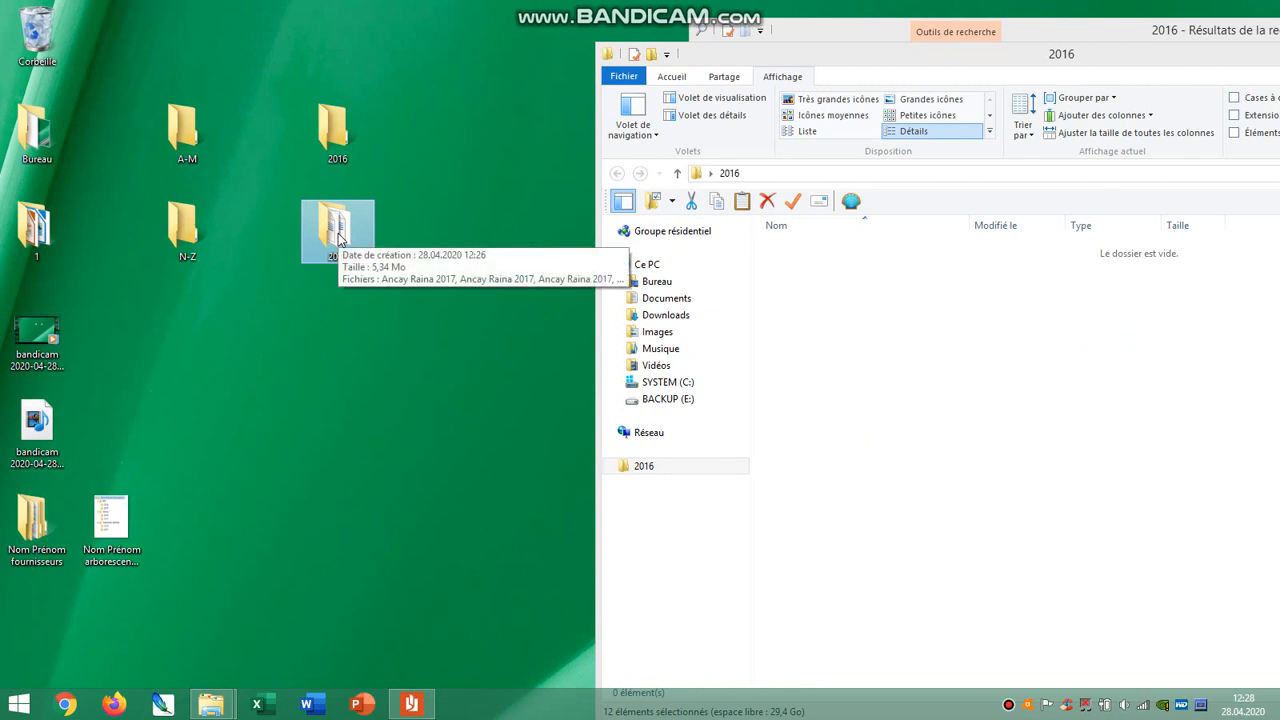
pyautogui.click(567, 7)
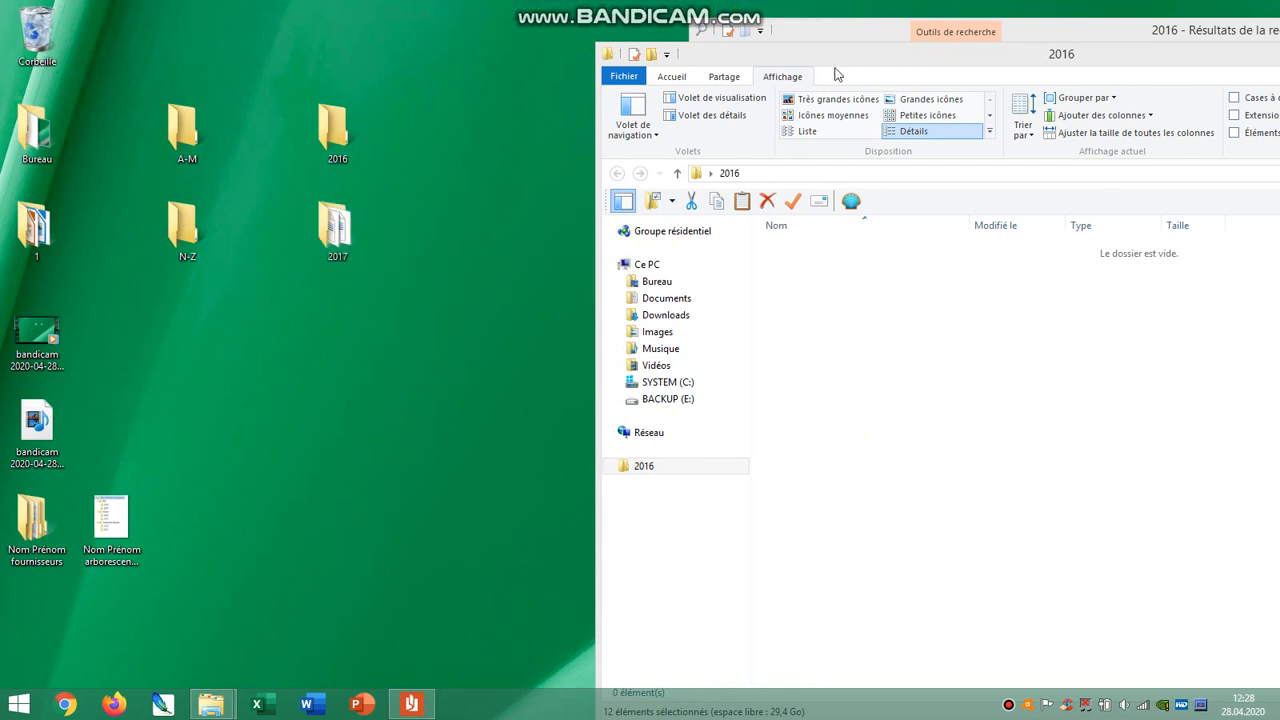
pyautogui.moveTo(968, 68); pyautogui.dragTo(536, 68)
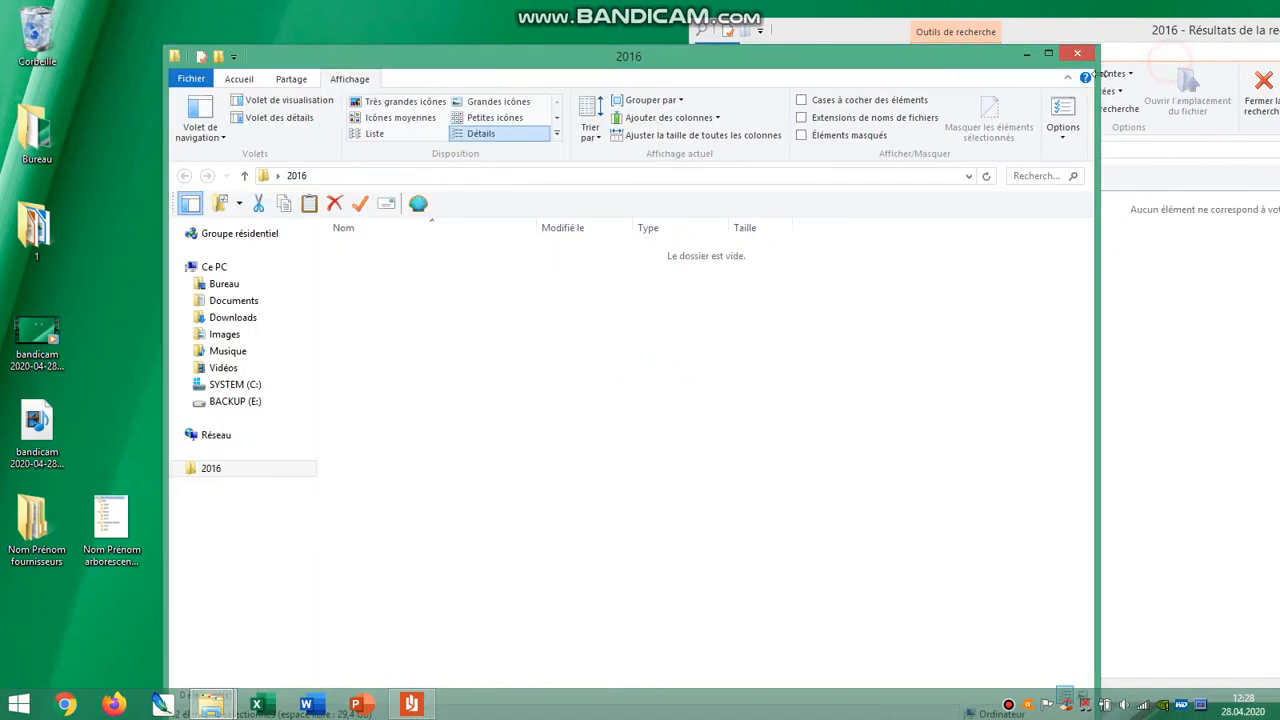
pyautogui.click(873, 37)
pyautogui.moveTo(873, 37); pyautogui.dragTo(429, 37)
pyautogui.click(1117, 34)
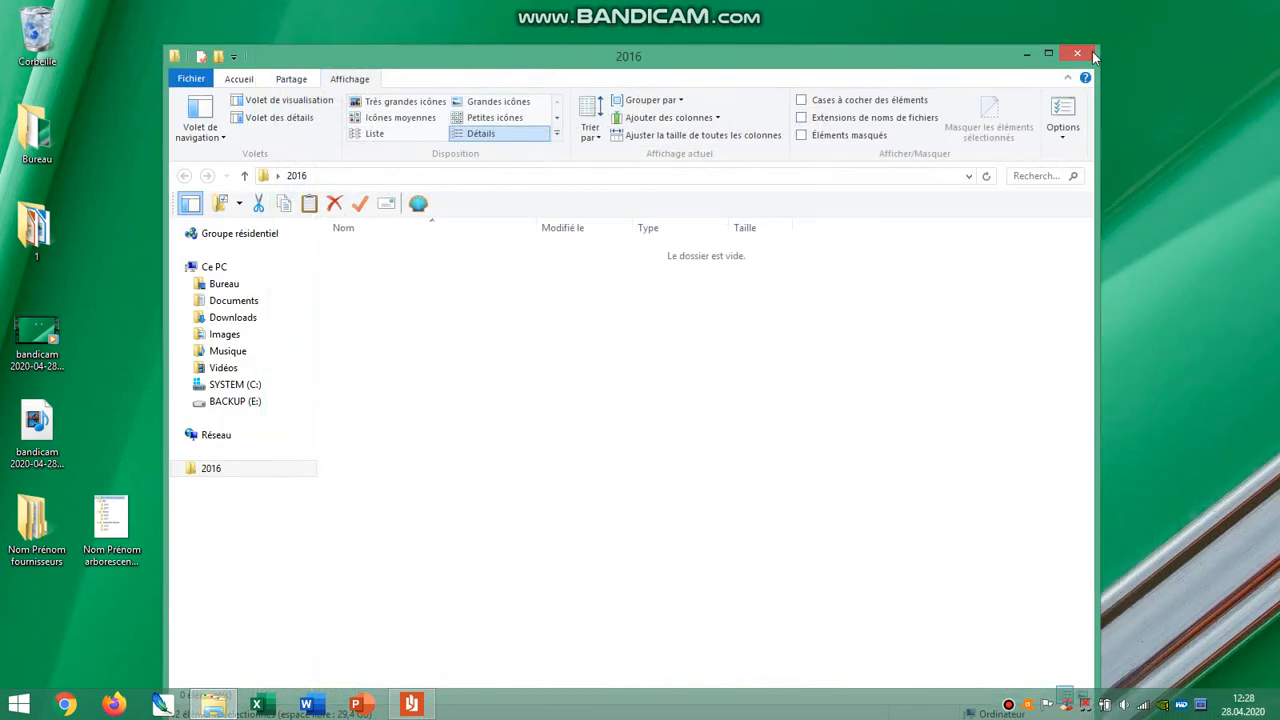
pyautogui.click(1077, 57)
# Set the desktop 2017 folder aside and move the A-M and N-Z folders into the 2016 folder.
pyautogui.moveTo(335, 228); pyautogui.dragTo(410, 238)
pyautogui.doubleClick(337, 128)
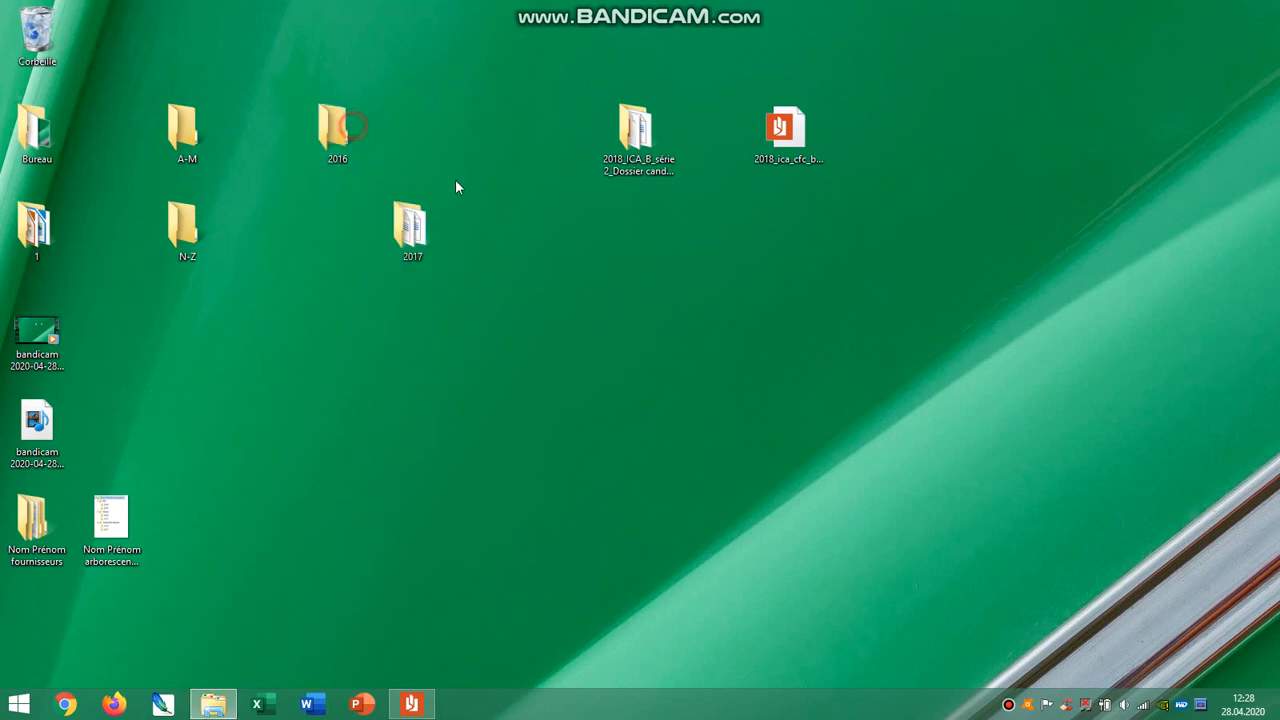
pyautogui.moveTo(116, 38); pyautogui.dragTo(600, 390)
pyautogui.click(1161, 12)
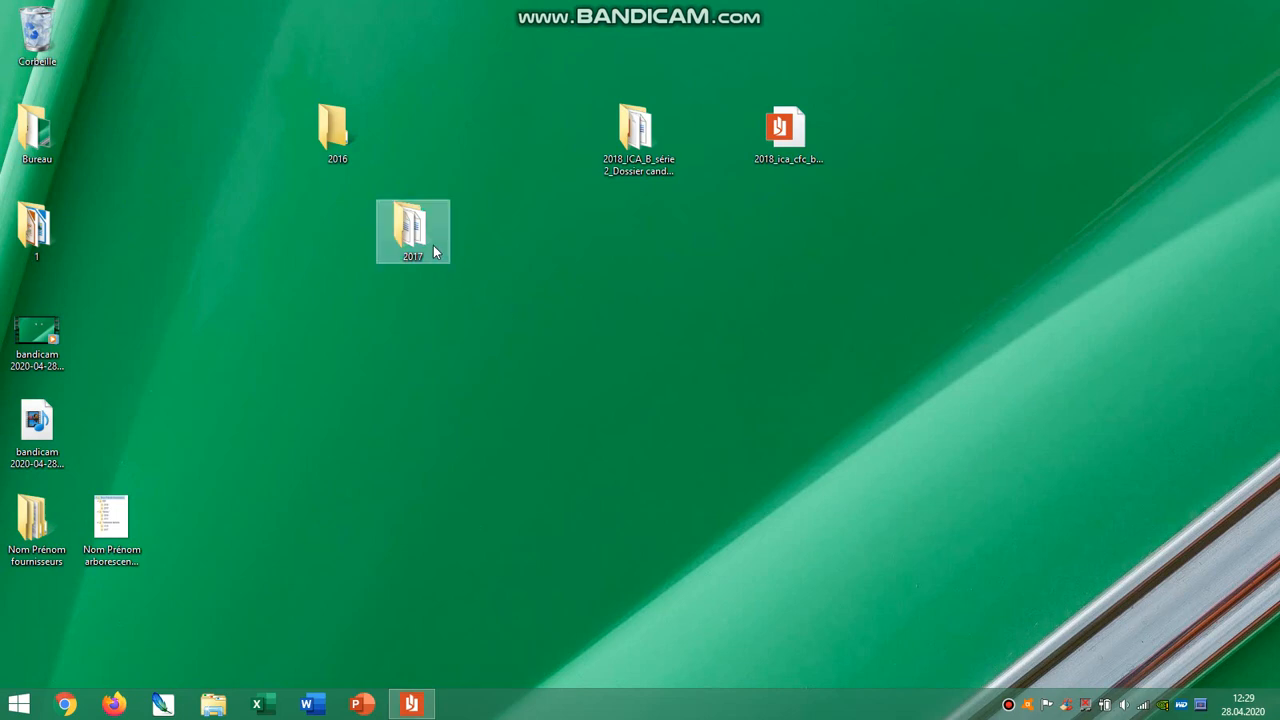
# Move the 2017 folder further aside on the desktop, open it and group its files by name.
pyautogui.moveTo(433, 245); pyautogui.dragTo(590, 340)
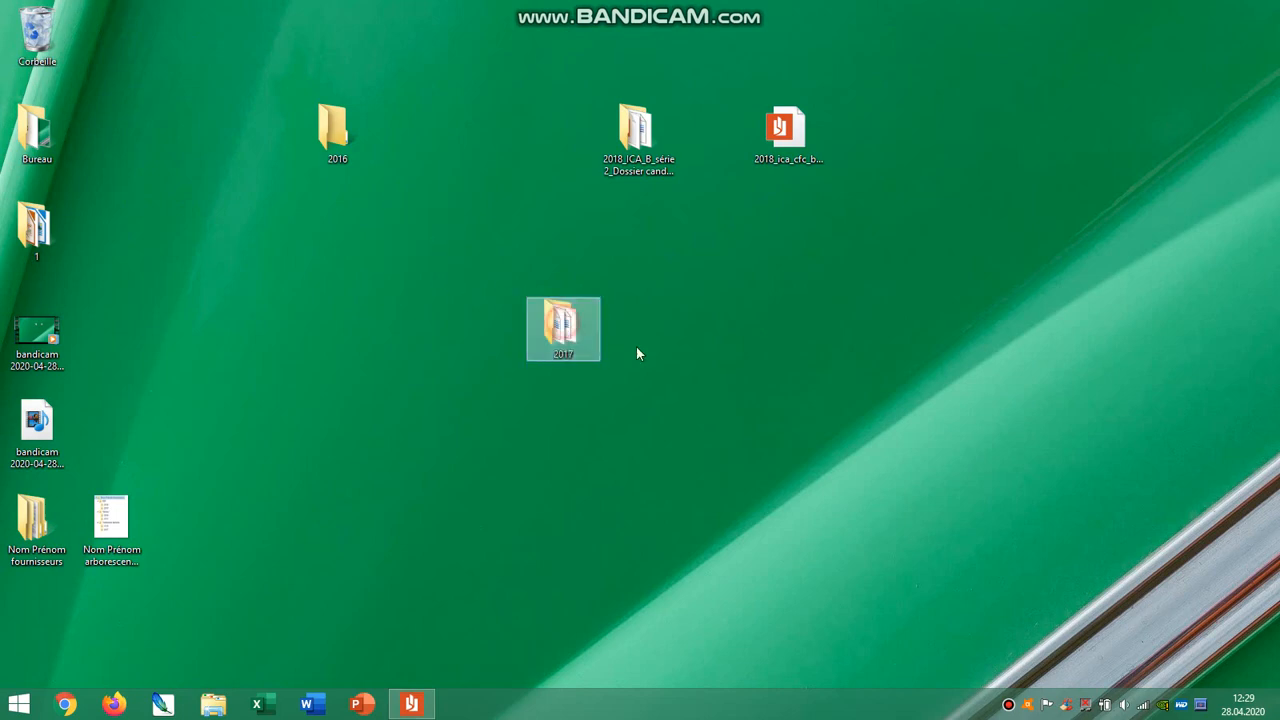
pyautogui.press('Return')
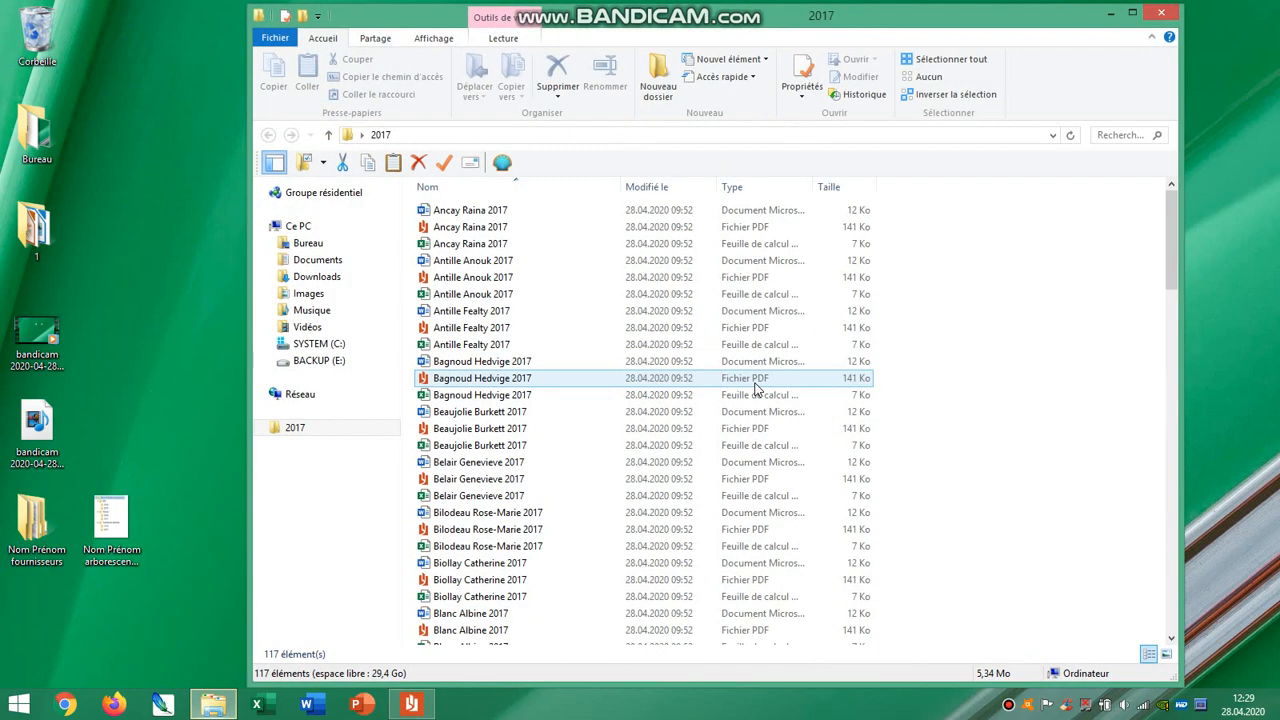
pyautogui.click(1131, 135)
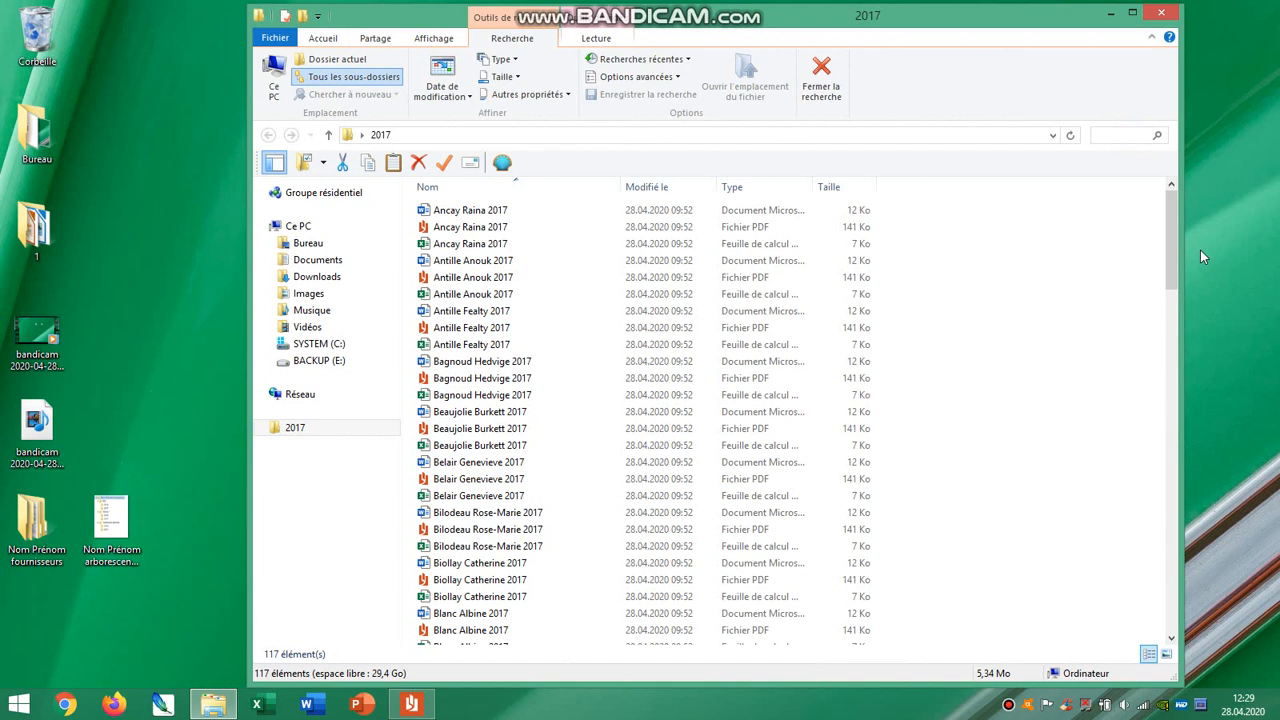
pyautogui.click(453, 213)
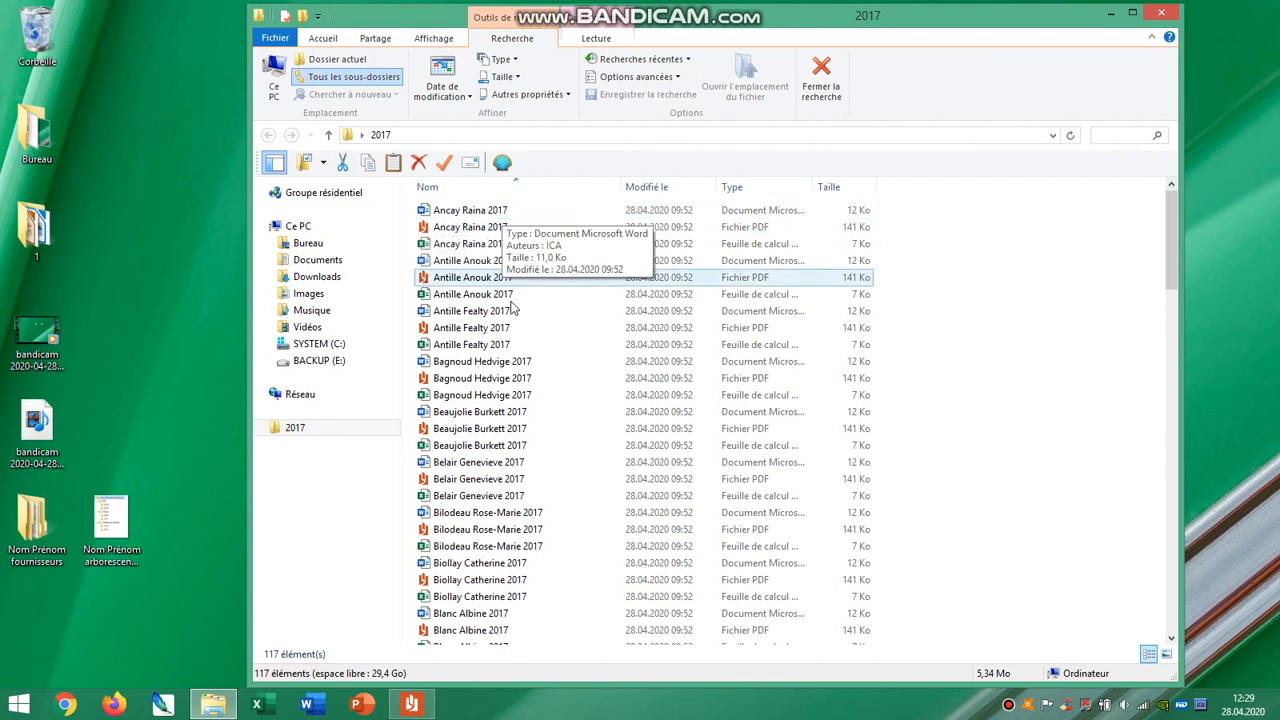
pyautogui.scroll(-7, 590, 520)
pyautogui.click(590, 522)
pyautogui.scroll(-15, 590, 530)
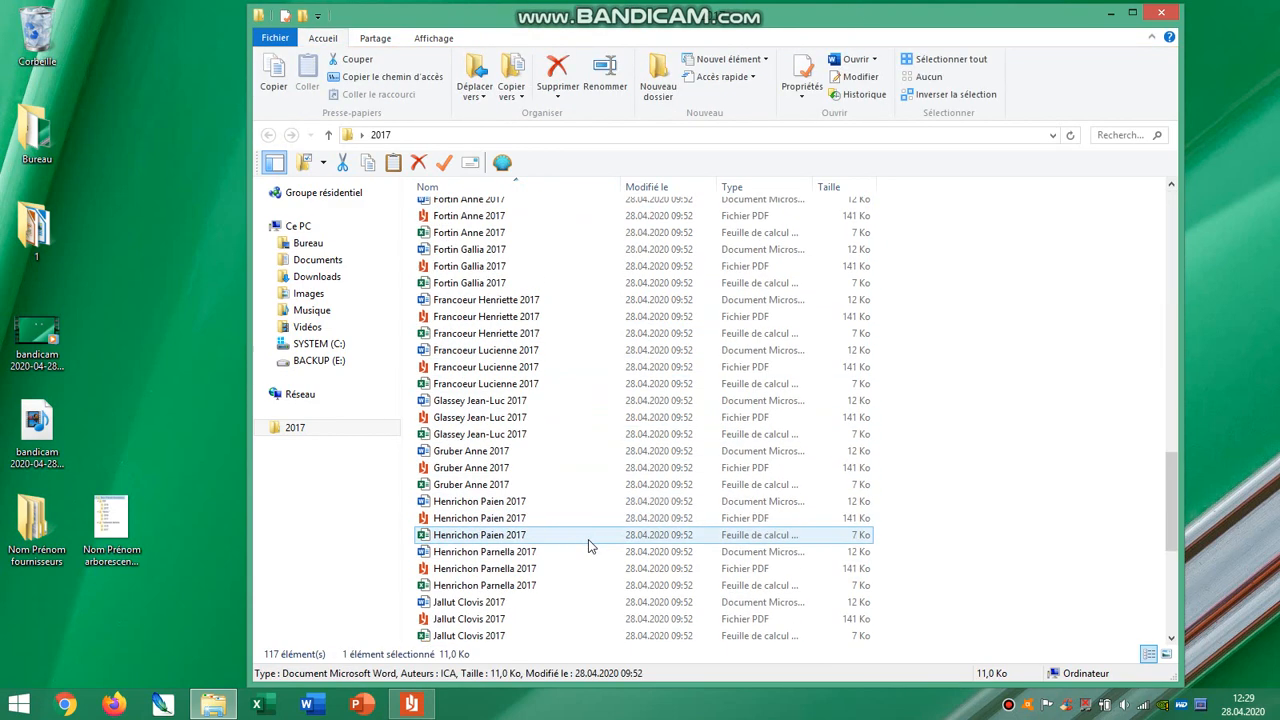
pyautogui.scroll(20, 586, 541)
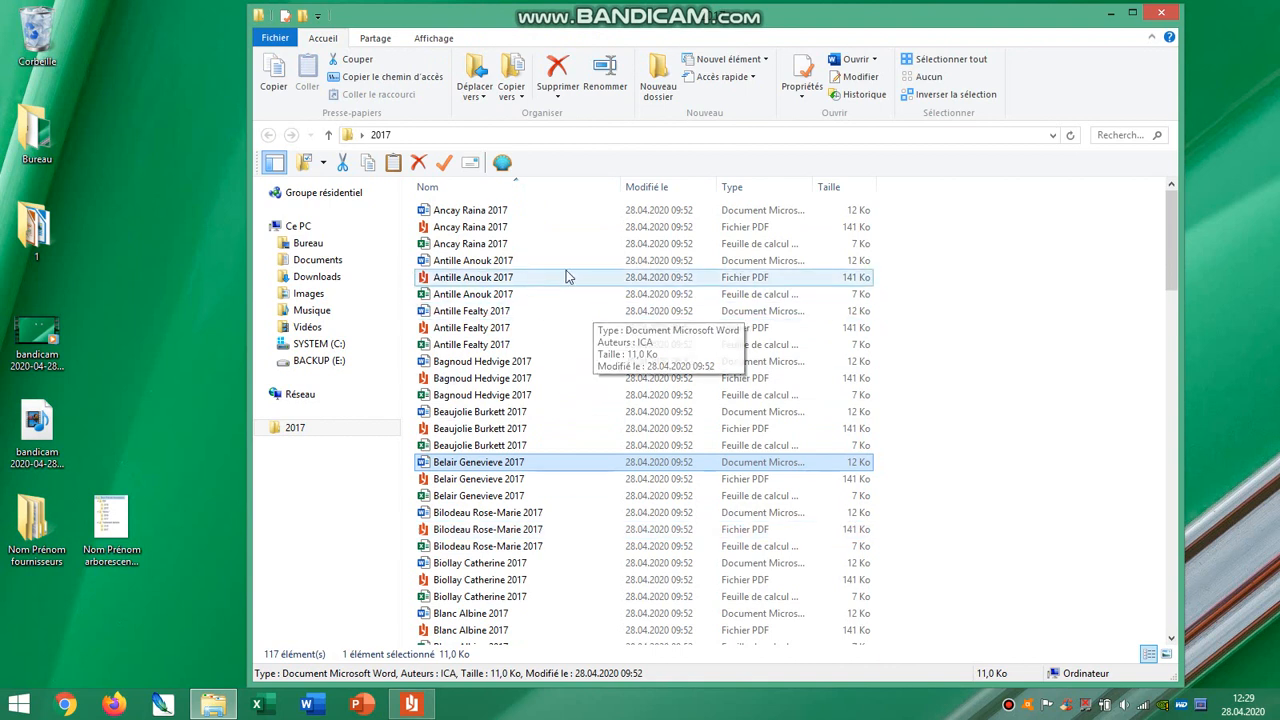
pyautogui.click(549, 212)
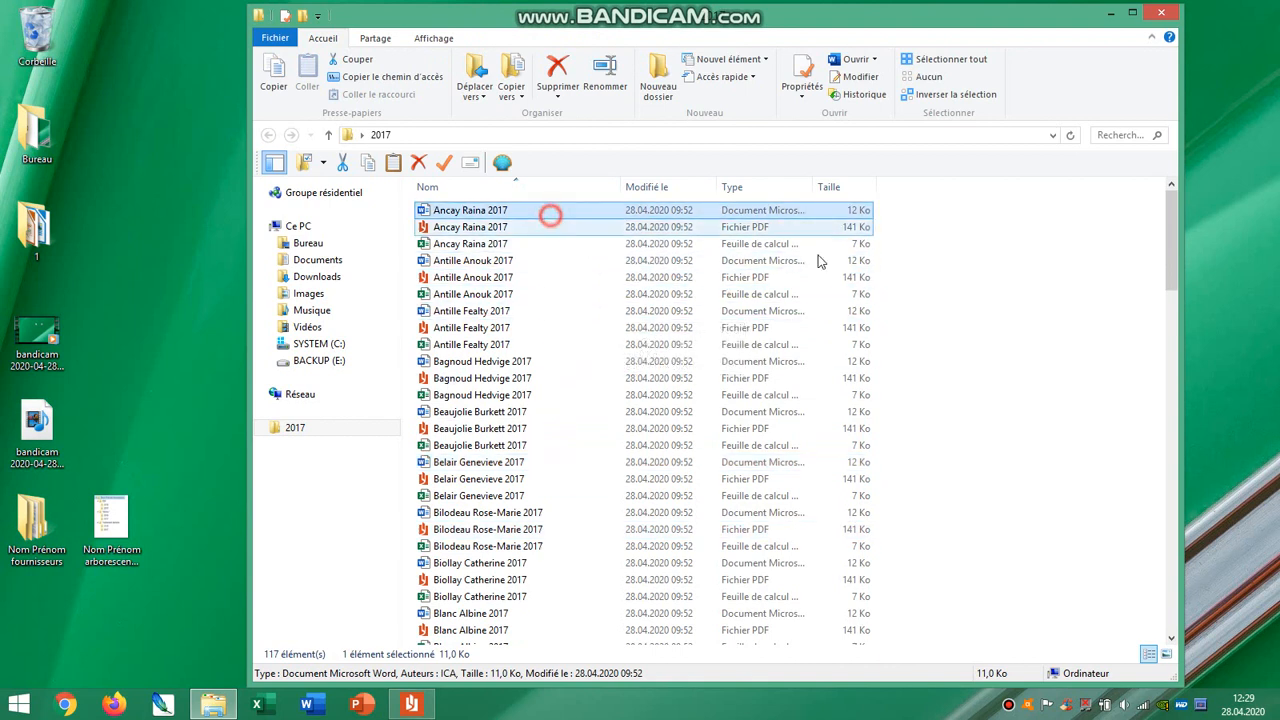
pyautogui.click(434, 40)
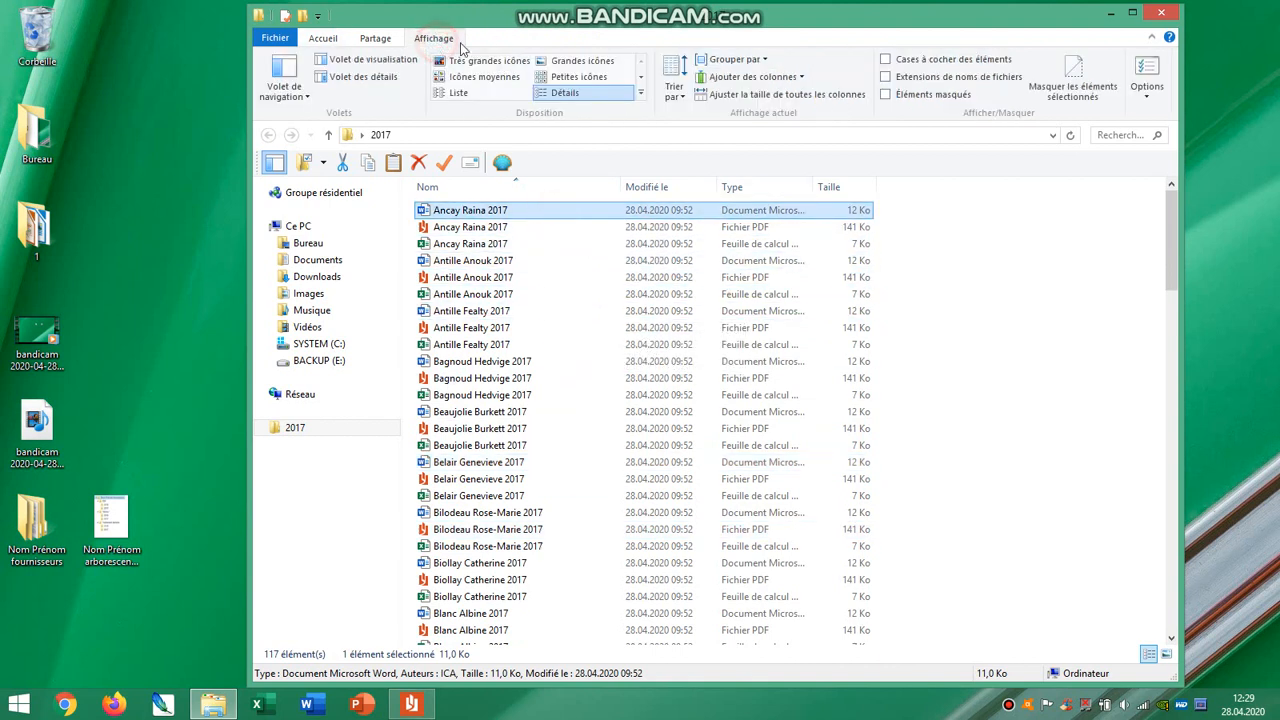
pyautogui.click(738, 60)
pyautogui.click(755, 82)
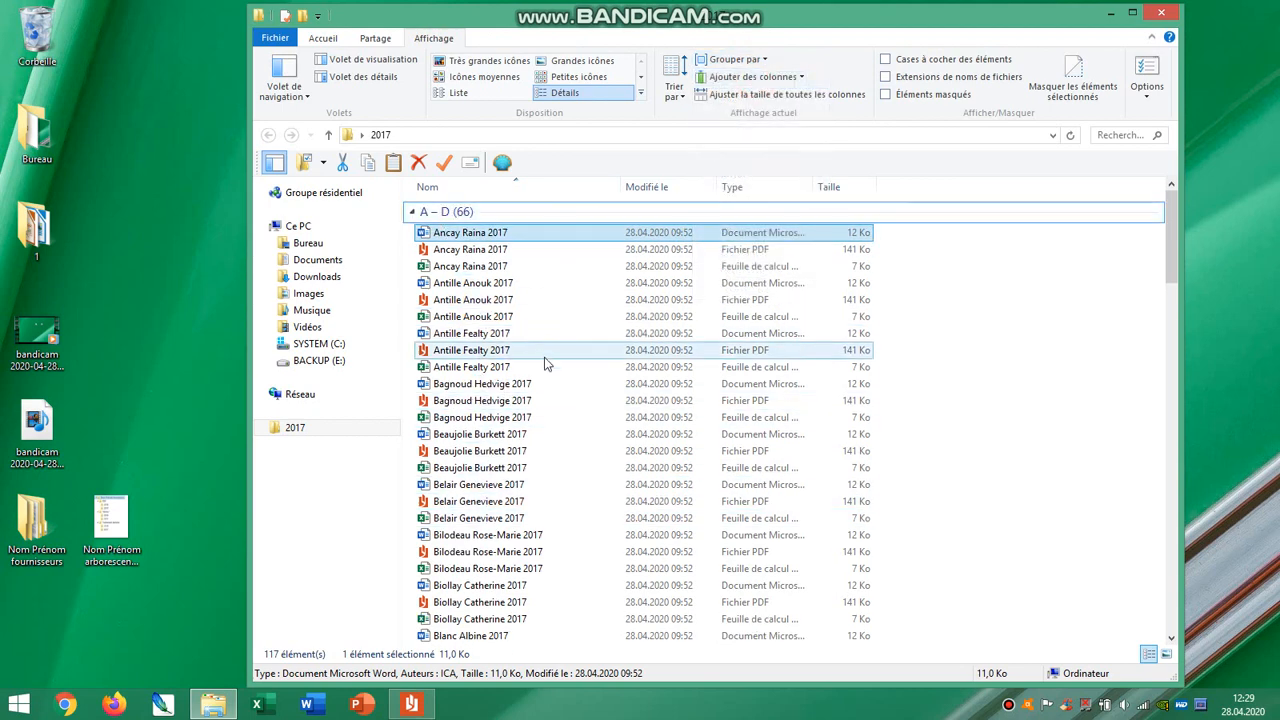
# Review the name groups in the 2017 folder and select every file from the first A client through the last M client.
pyautogui.scroll(-20, 577, 428)
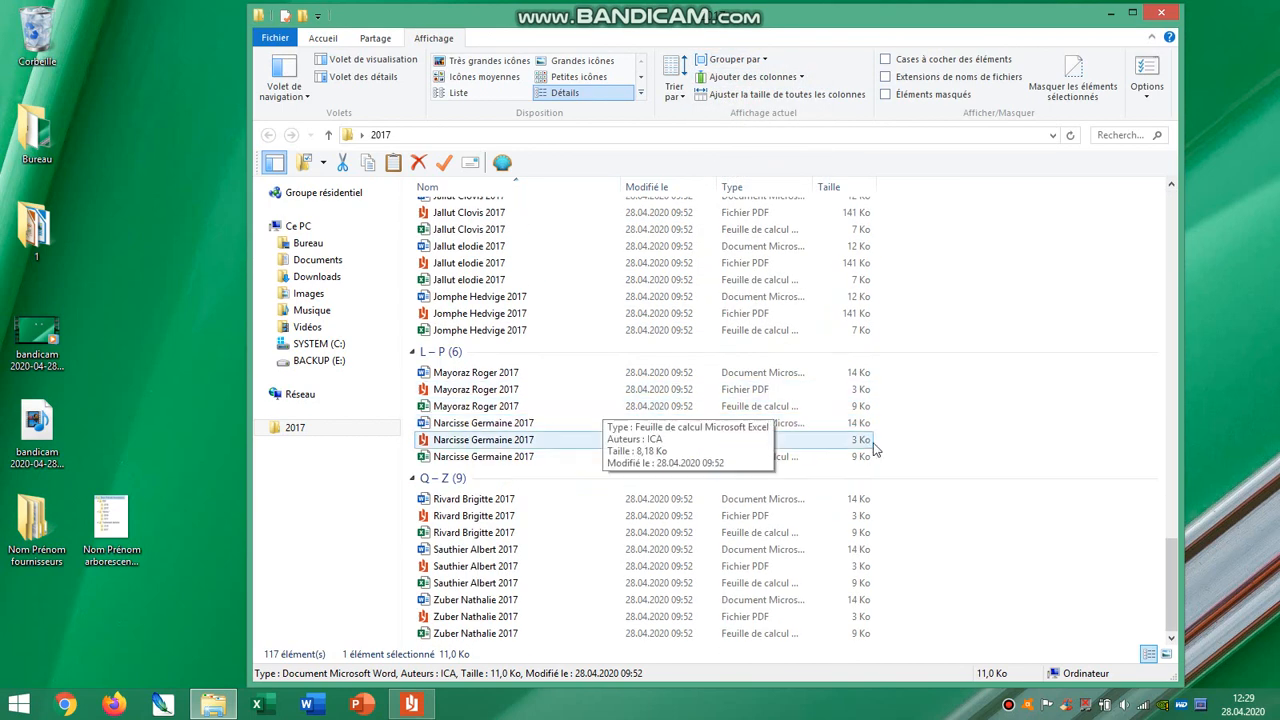
pyautogui.scroll(5, 573, 289)
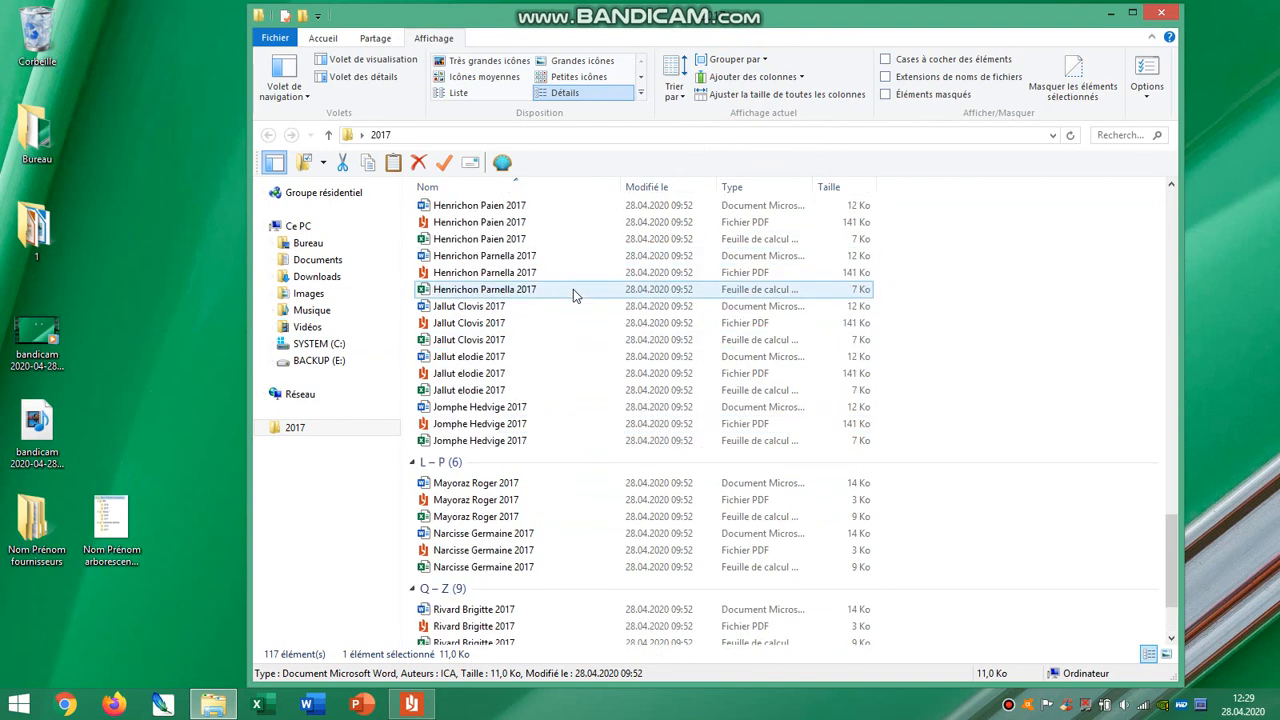
pyautogui.scroll(-3, 573, 289)
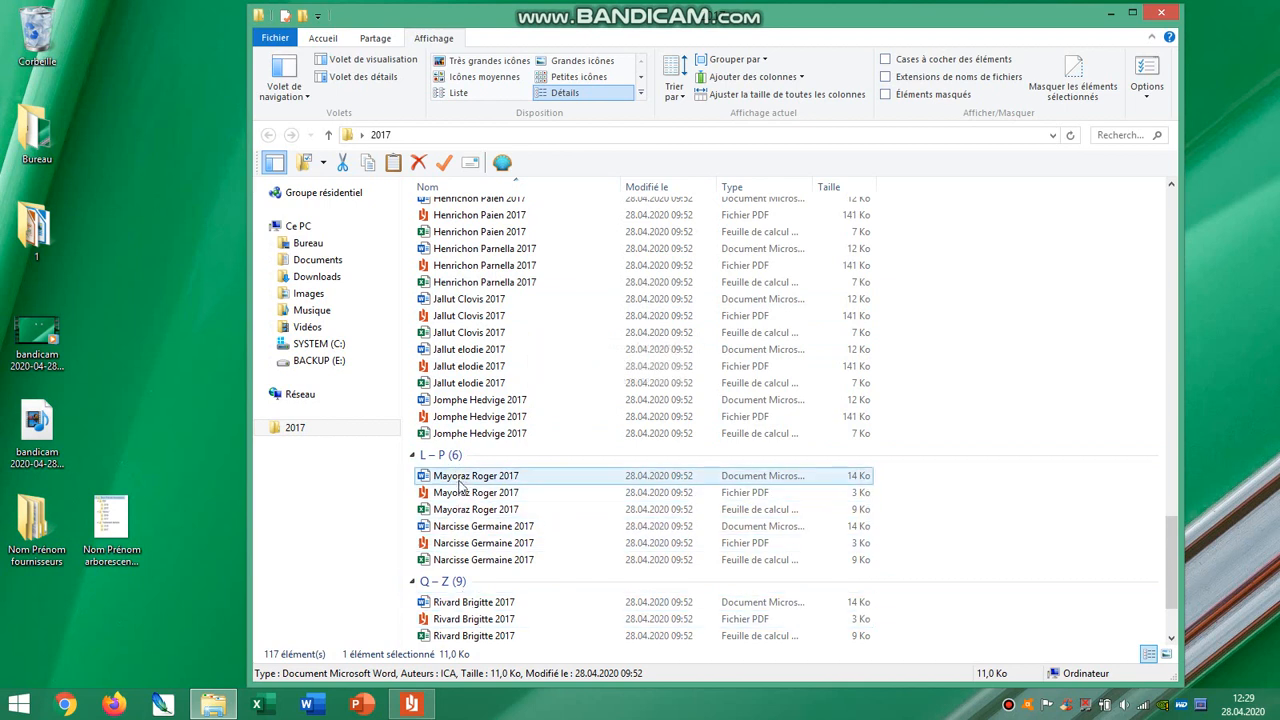
pyautogui.click(476, 511)
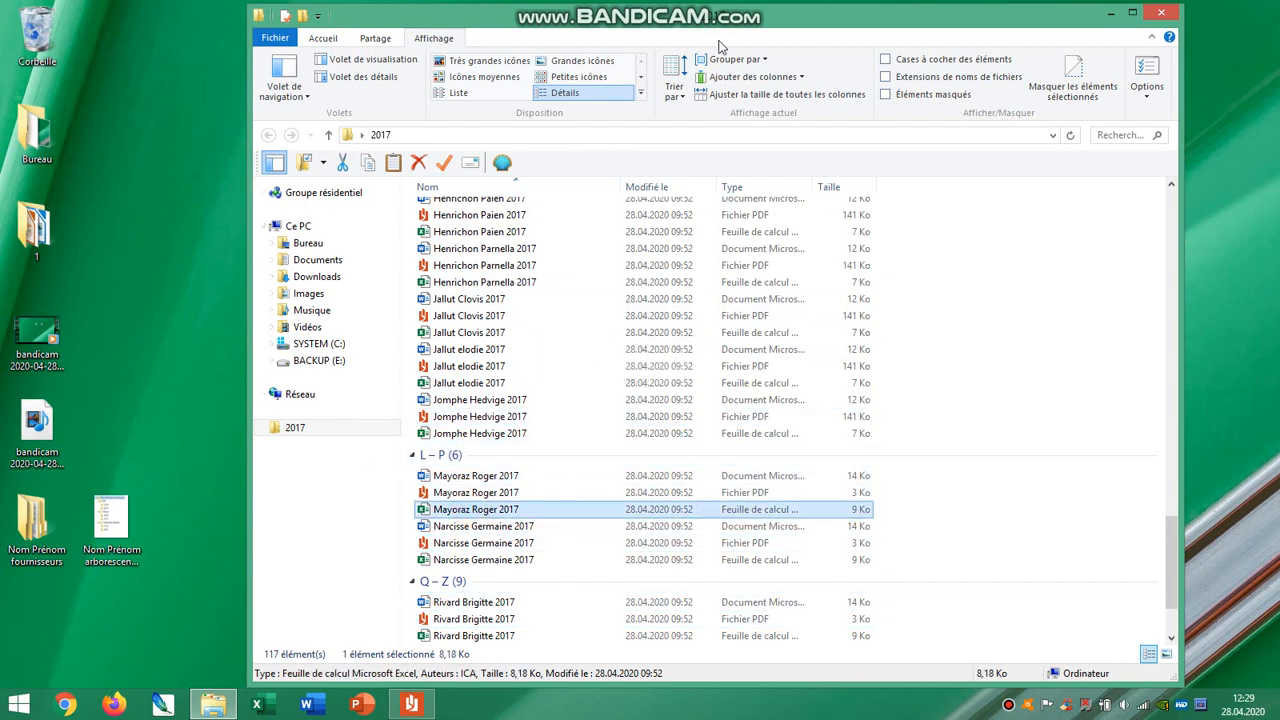
pyautogui.click(764, 60)
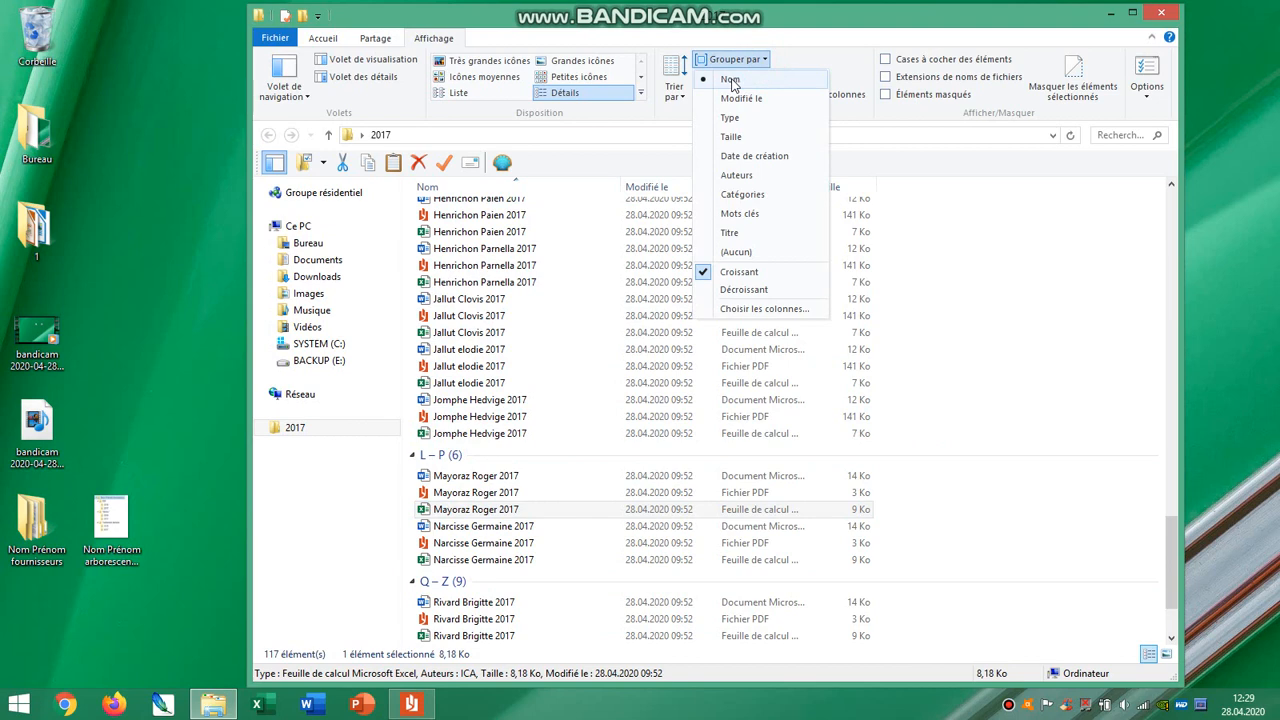
pyautogui.click(465, 510)
pyautogui.scroll(2, 586, 494)
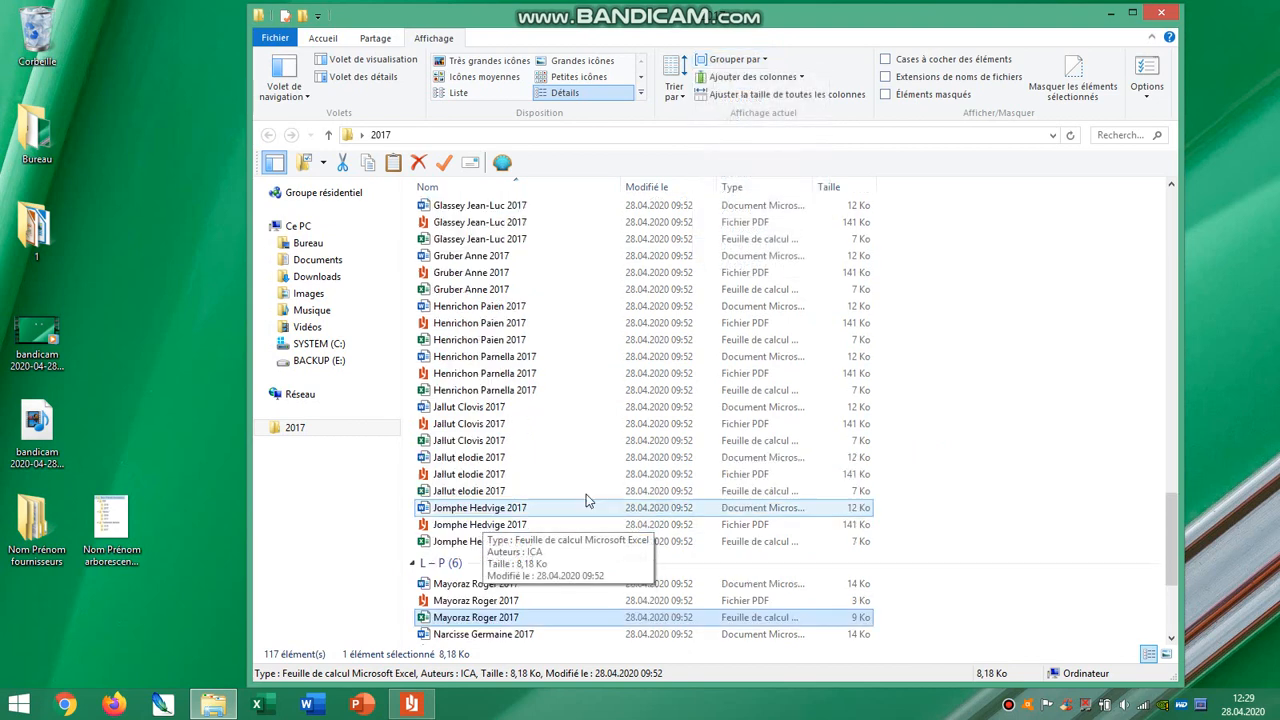
pyautogui.scroll(15, 586, 494)
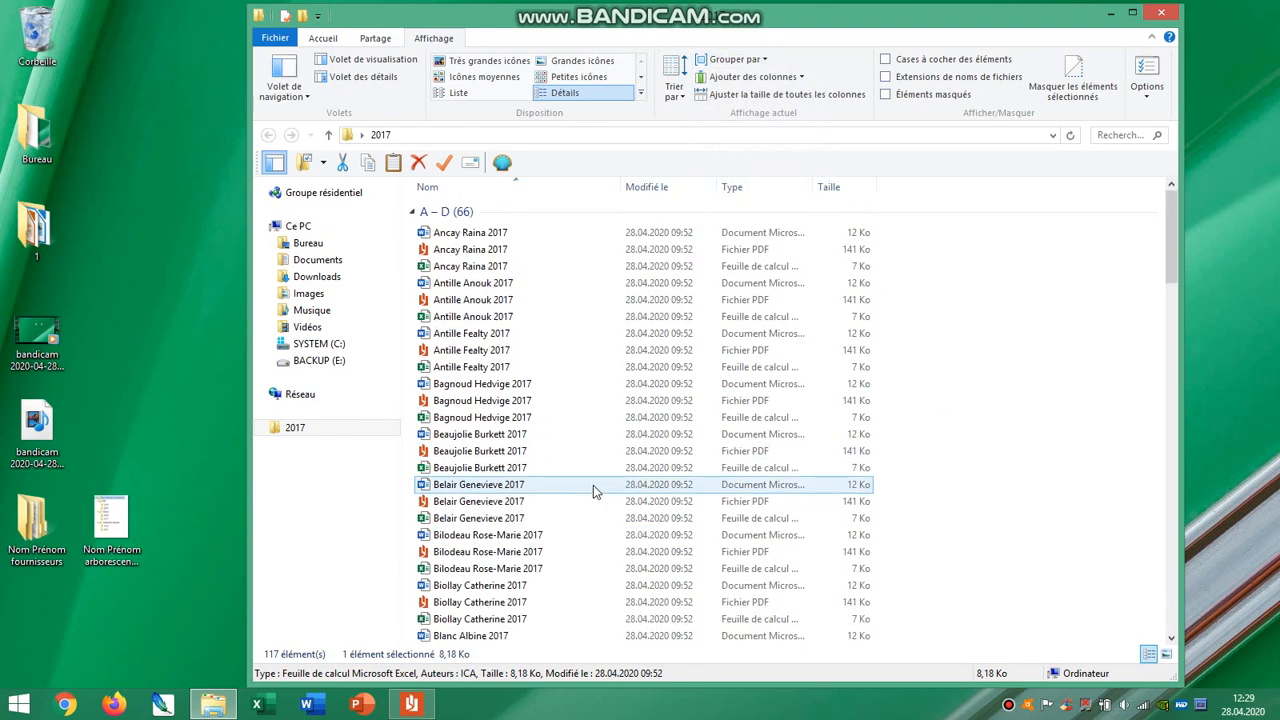
pyautogui.click(470, 211)
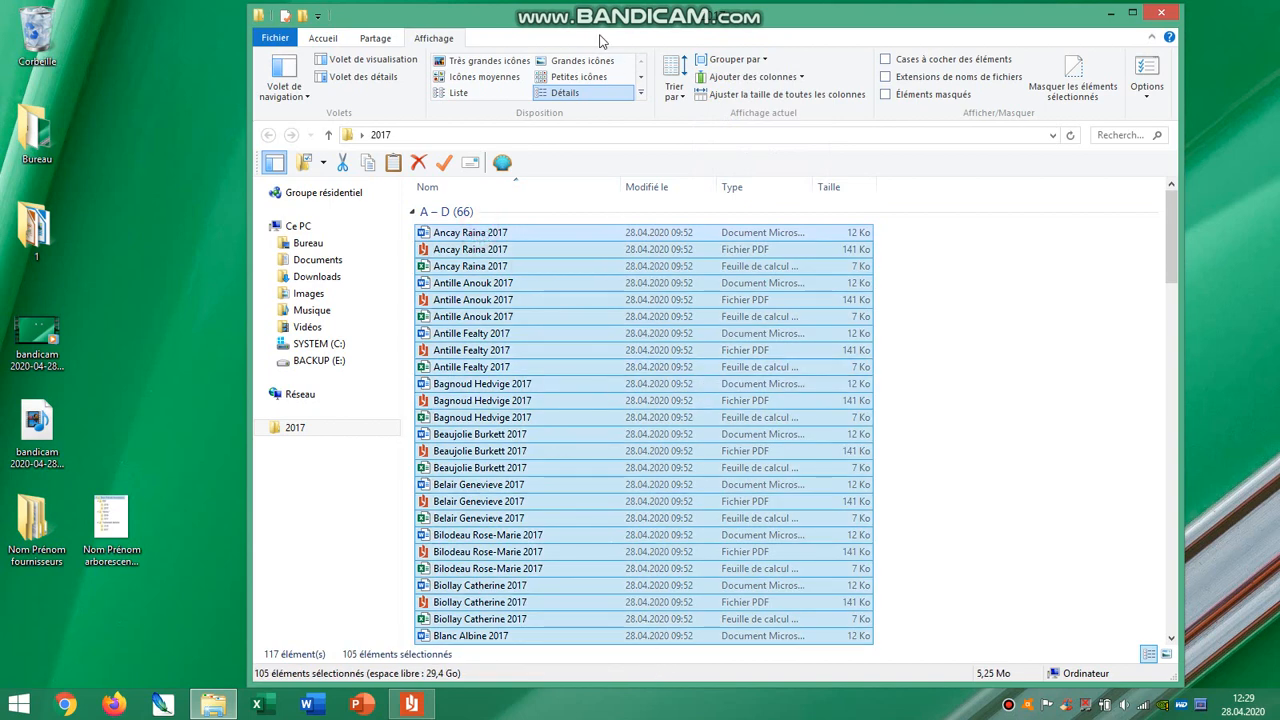
# Move the 2017 window aside to uncover the desktop and cut the selected A to M client files.
pyautogui.moveTo(617, 27); pyautogui.dragTo(1013, 59)
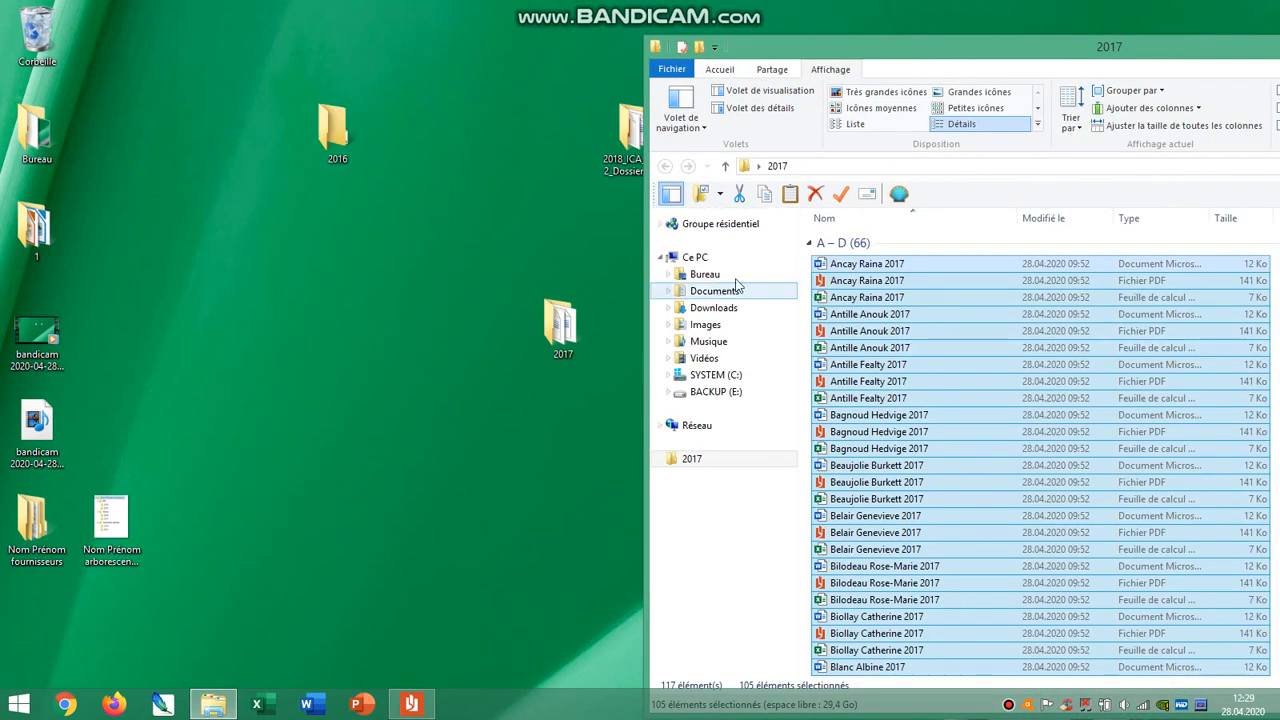
pyautogui.rightClick(870, 290)
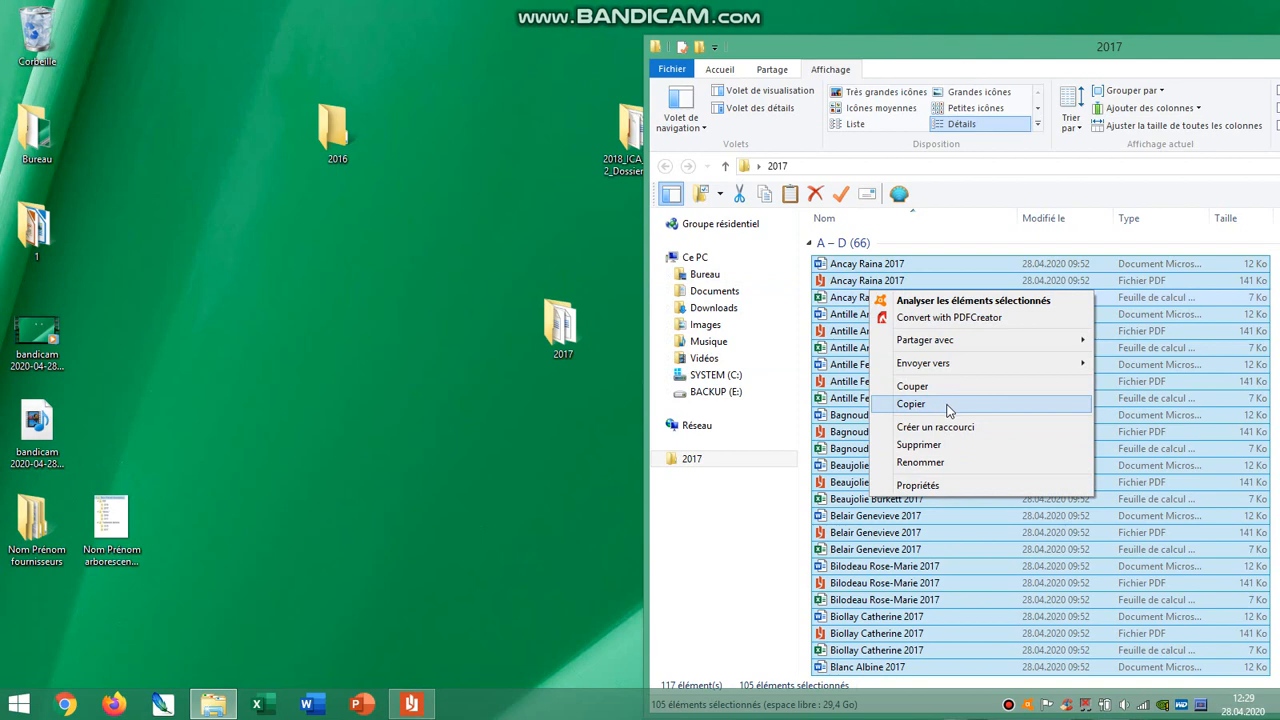
pyautogui.click(950, 388)
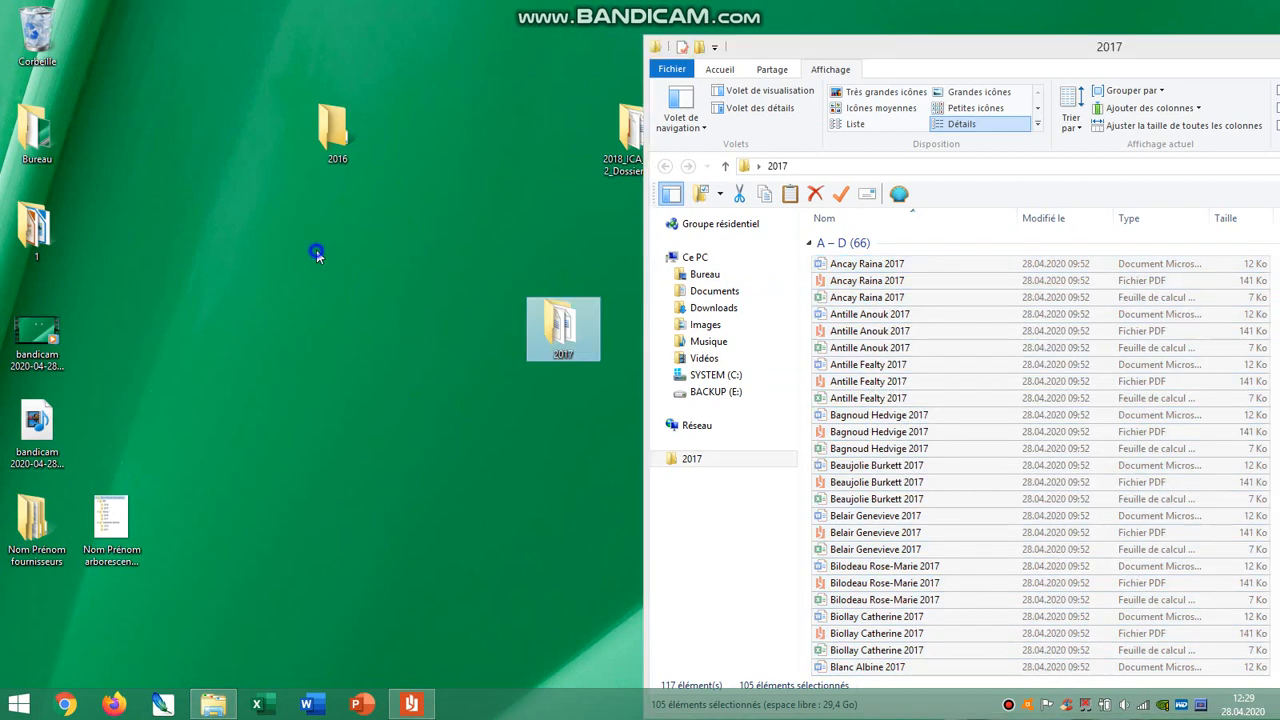
# Create a desktop folder named A-M for the 2017 client files.
pyautogui.rightClick(316, 251)
pyautogui.moveTo(395, 457)
pyautogui.click(640, 455)
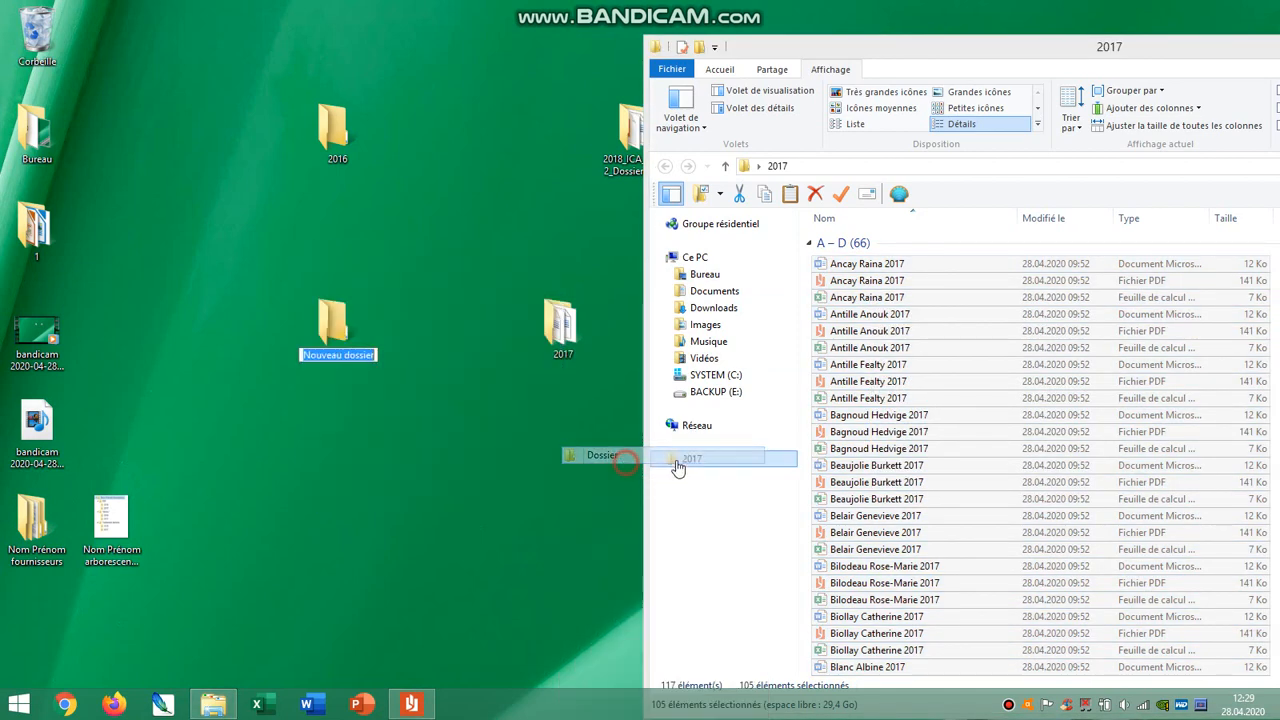
pyautogui.write('a-M')
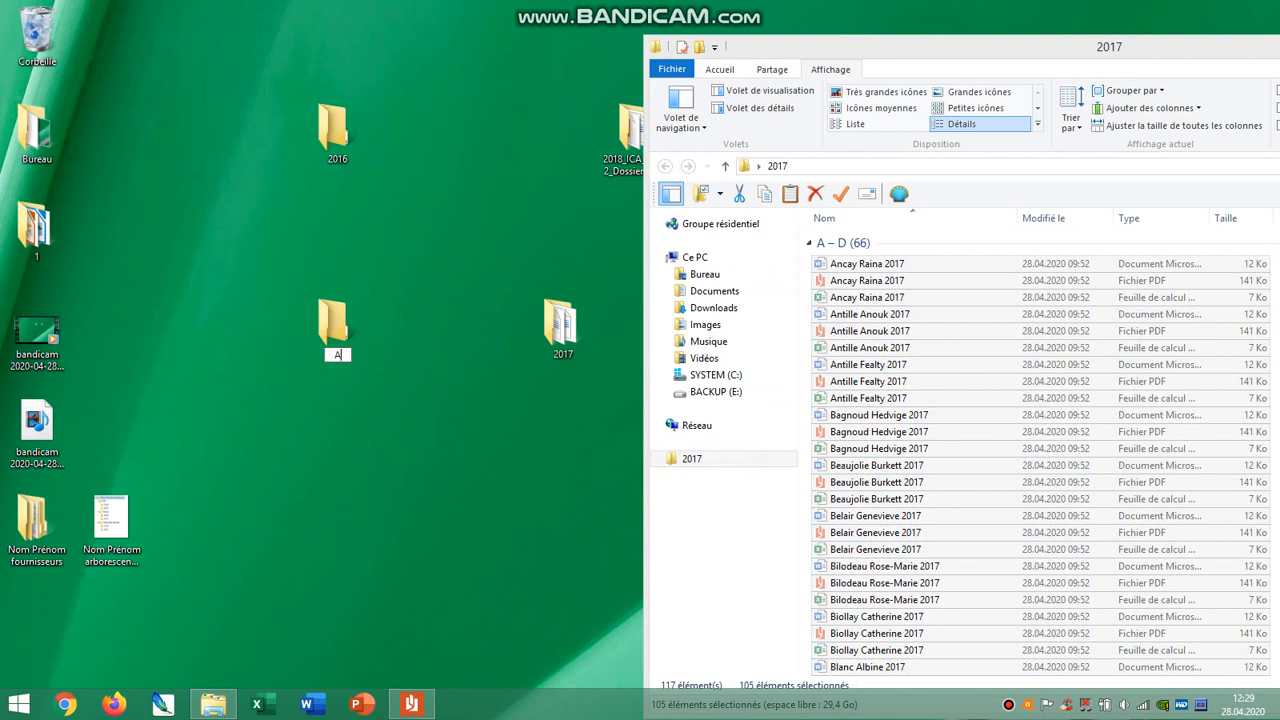
# Paste the cut A to M client files into the A-M desktop folder and close its window.
pyautogui.doubleClick(336, 325)
pyautogui.rightClick(366, 288)
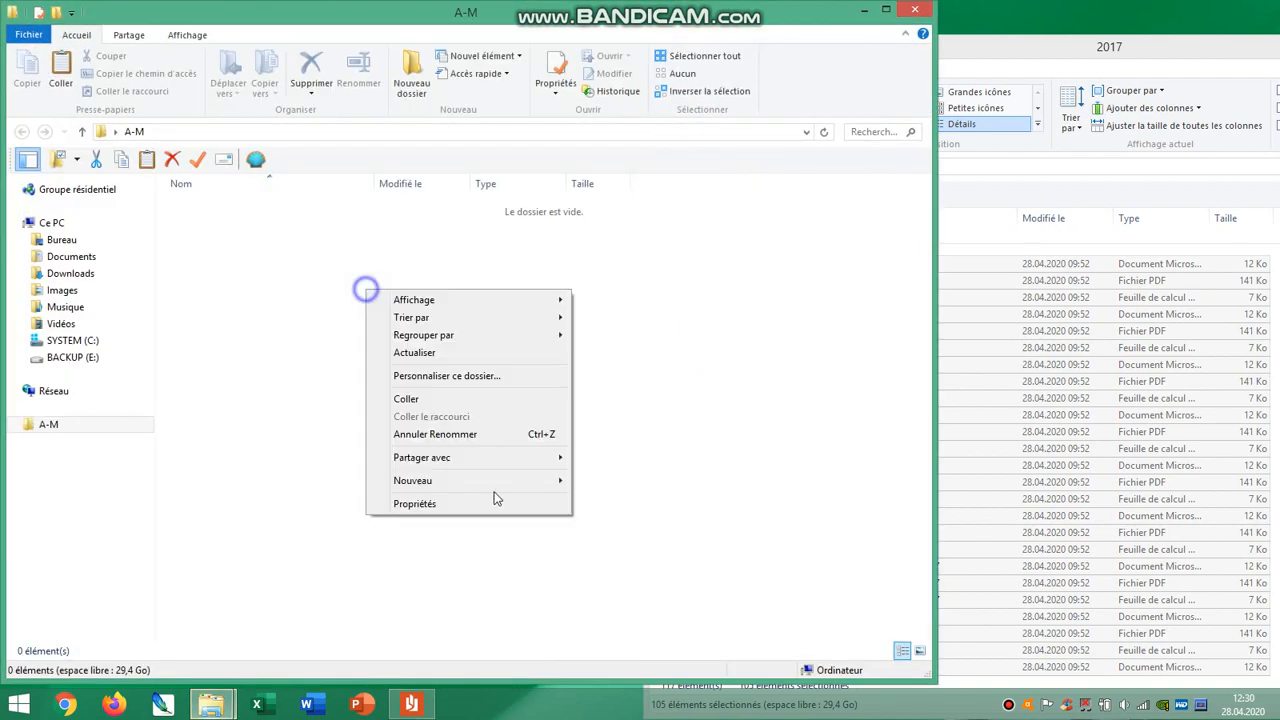
pyautogui.click(485, 394)
pyautogui.click(1058, 516)
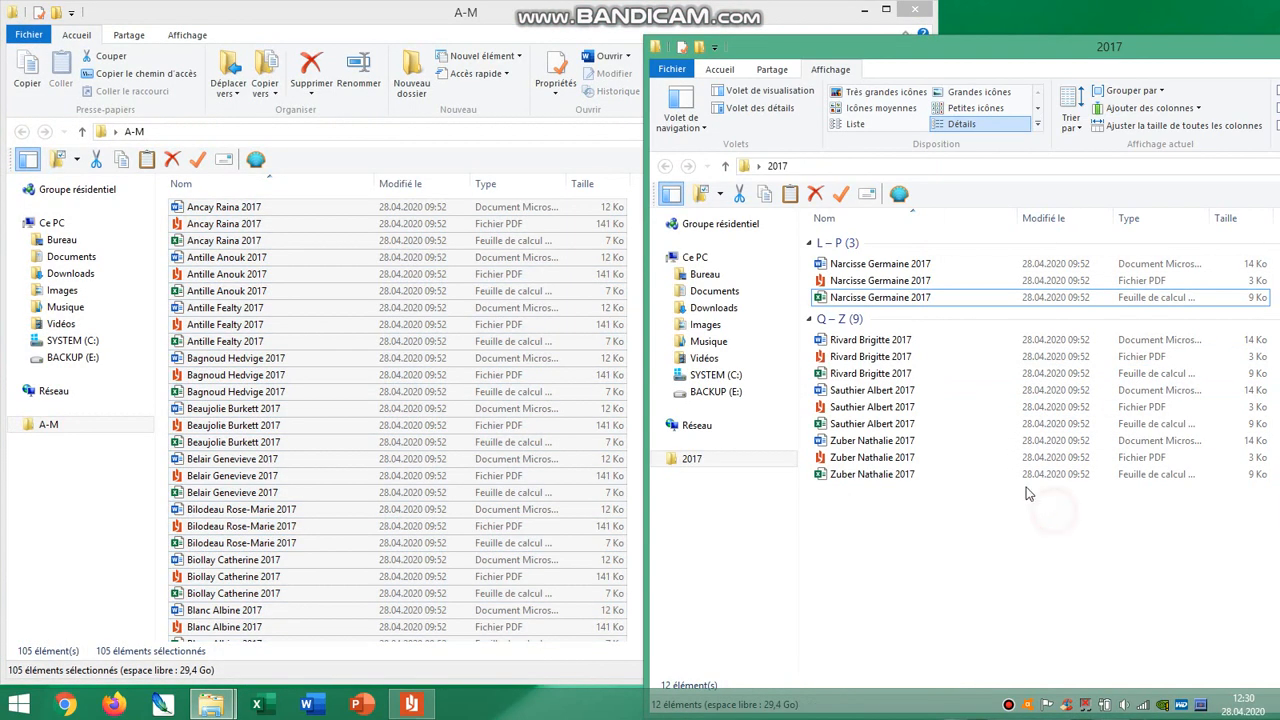
pyautogui.click(925, 10)
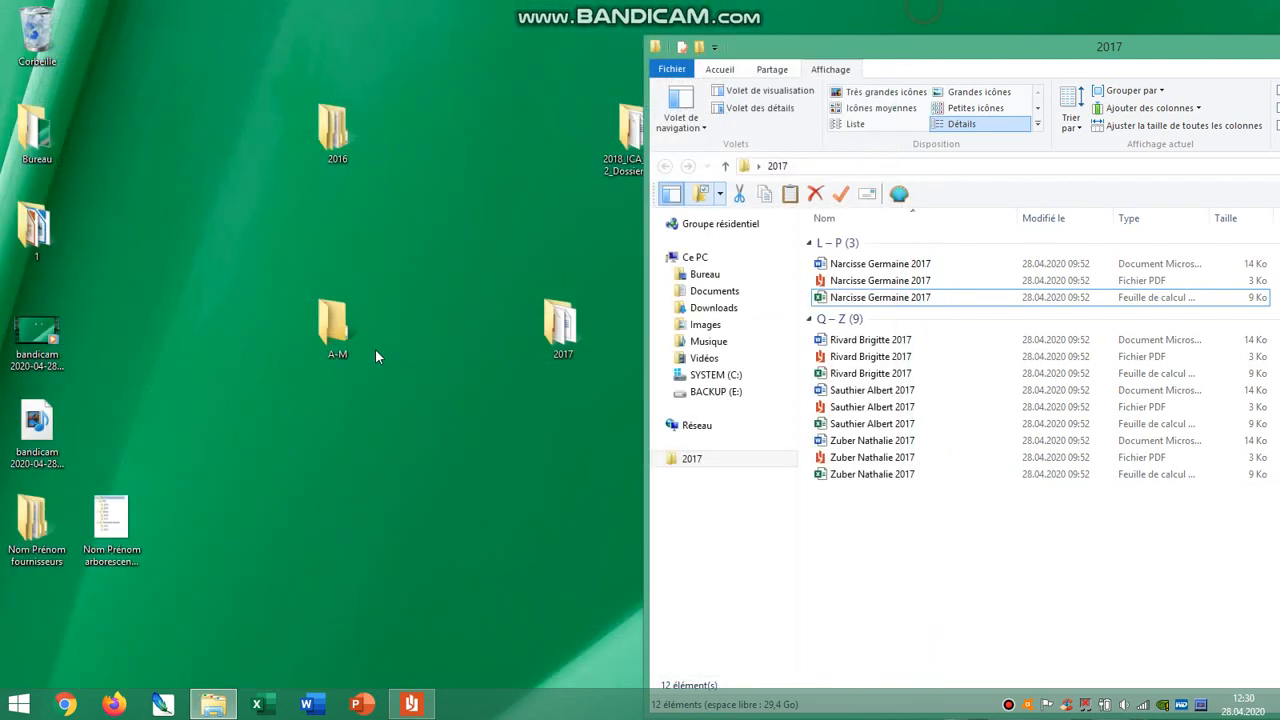
# Create a desktop folder named N-Z for the remaining 2017 client files.
pyautogui.rightClick(357, 388)
pyautogui.moveTo(472, 597)
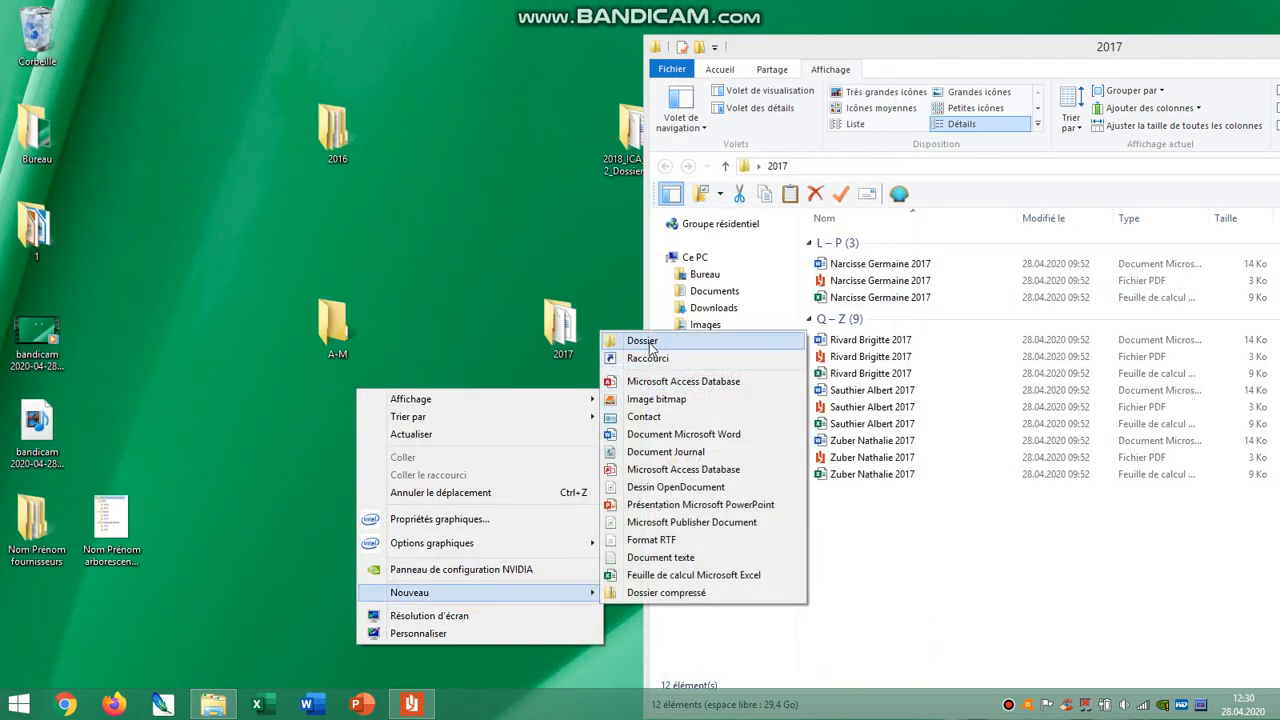
pyautogui.click(643, 340)
pyautogui.write('N-Z')
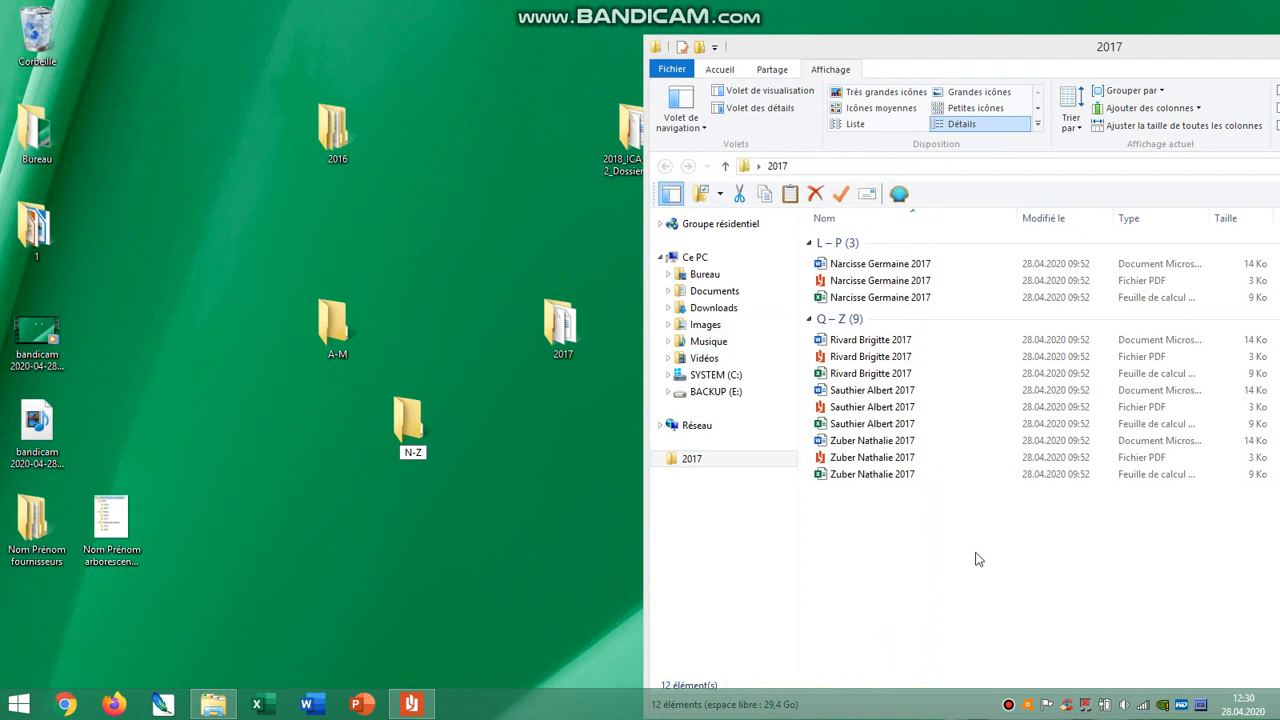
pyautogui.click(978, 559)
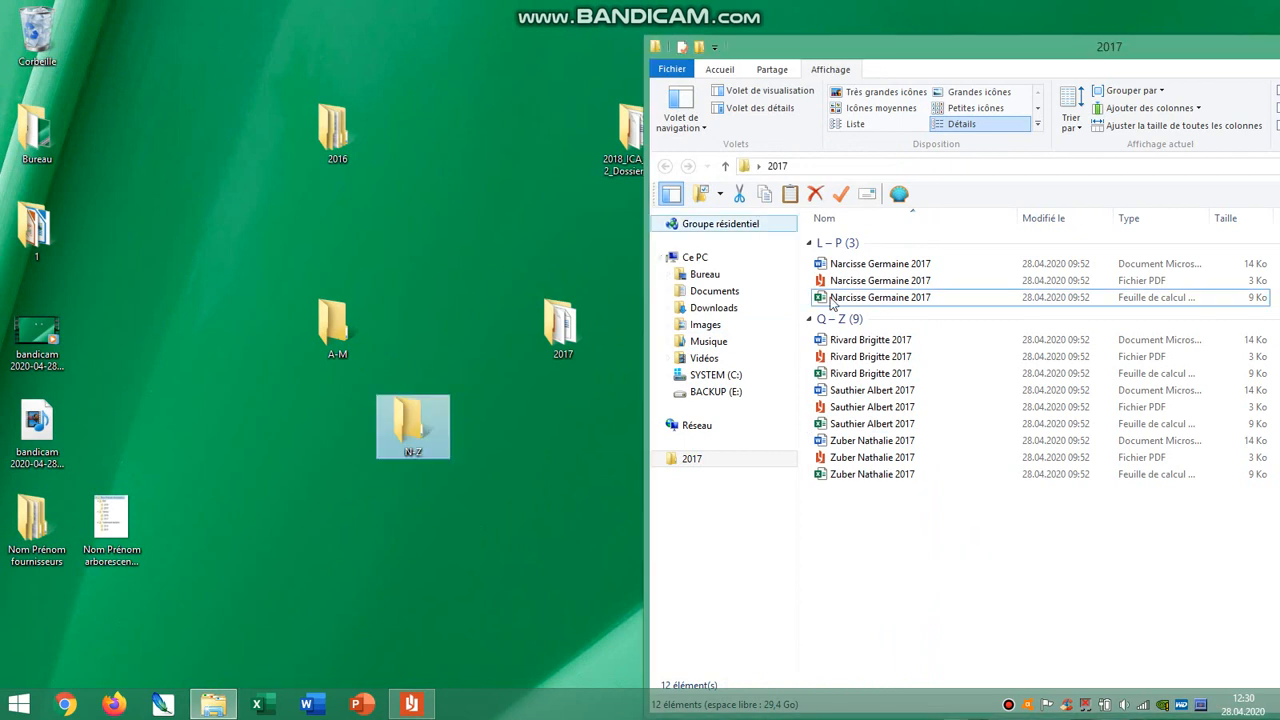
# Move all the client files left in the 2017 folder into the N-Z desktop folder.
pyautogui.click(880, 476)
pyautogui.hotkey('ctrl', 'a')
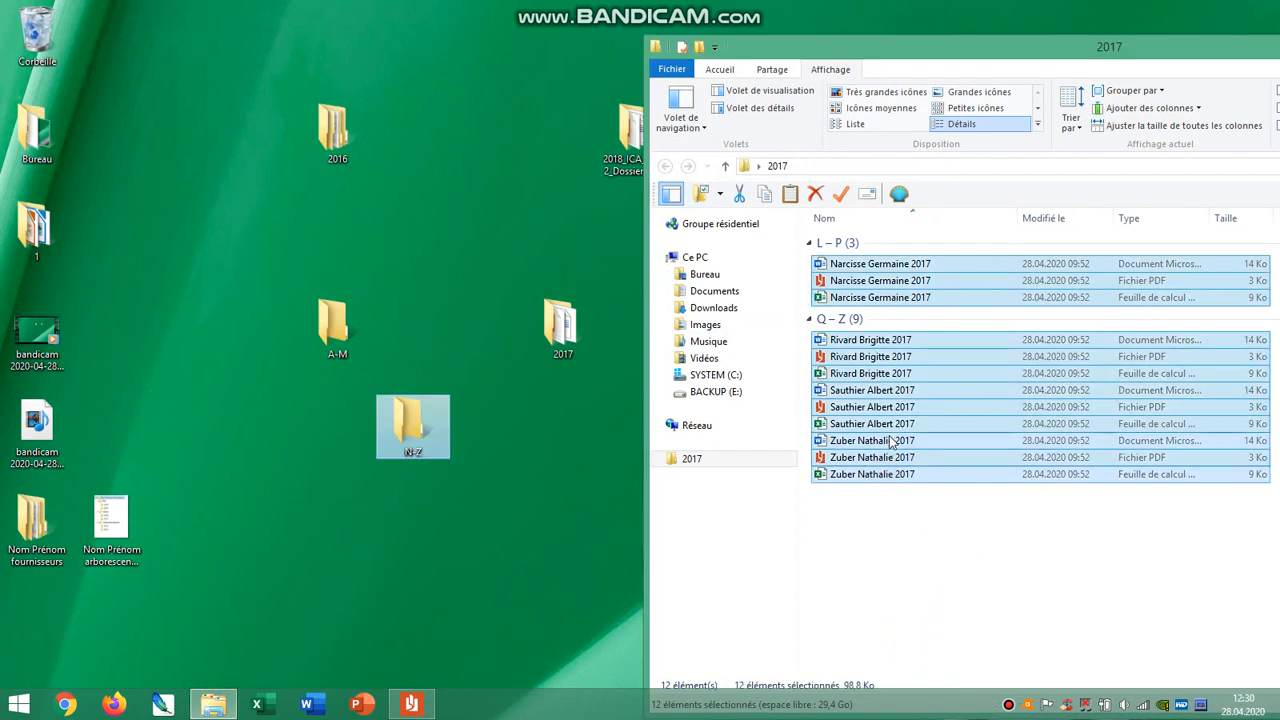
pyautogui.moveTo(890, 442); pyautogui.dragTo(438, 432)
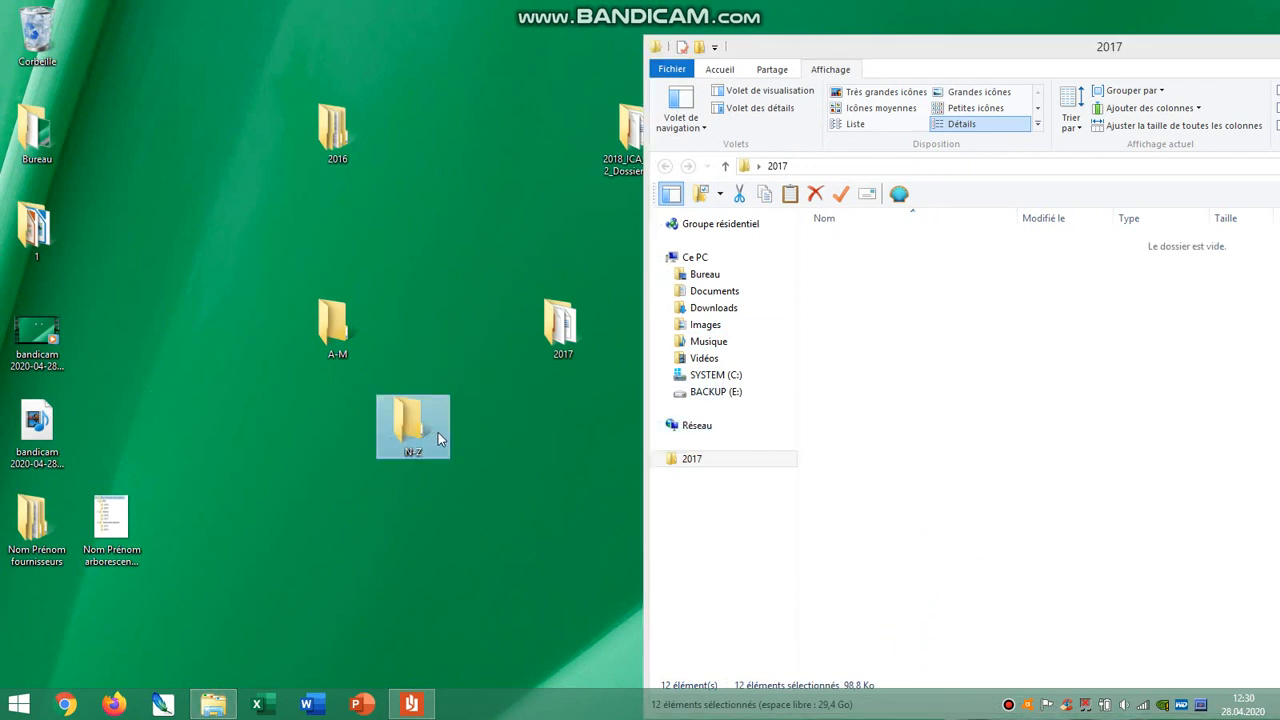
# Move the A-M and N-Z desktop folders into the 2017 folder and place 2017 just below the 2016 folder.
pyautogui.moveTo(291, 296); pyautogui.dragTo(440, 467)
pyautogui.moveTo(413, 425); pyautogui.dragTo(345, 242)
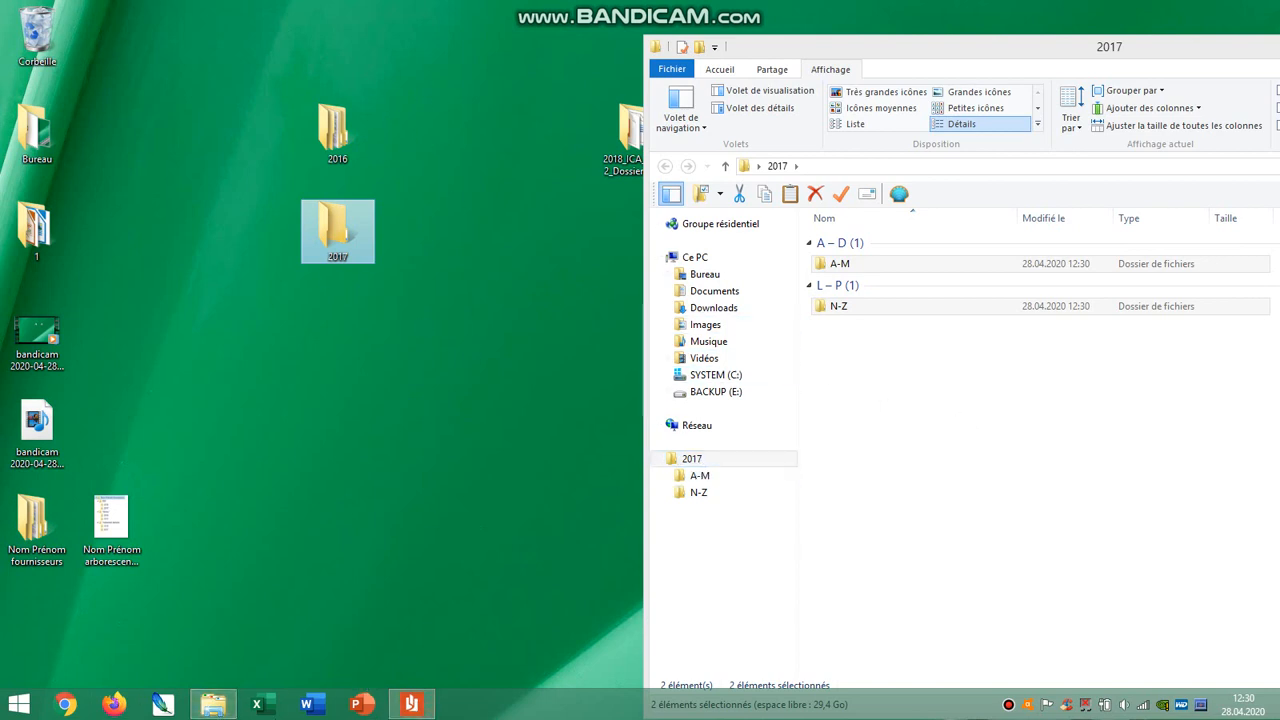
# Check the exam instructions for the required names of the folders and image file to hand in.
pyautogui.click(411, 704)
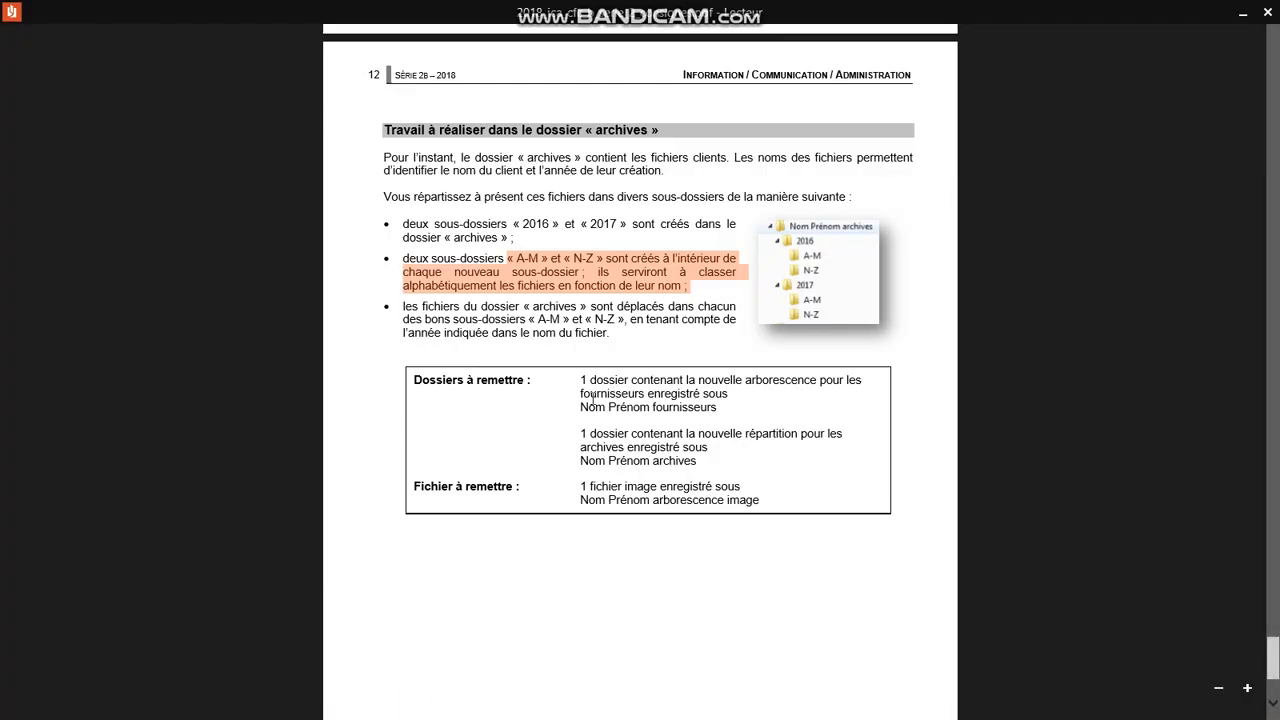
pyautogui.moveTo(580, 406); pyautogui.dragTo(725, 406)
pyautogui.moveTo(581, 461)
pyautogui.mouseDown()
pyautogui.moveTo(723, 459)
pyautogui.moveTo(580, 466)
pyautogui.mouseUp()
pyautogui.click(609, 490)
pyautogui.click(1230, 9)
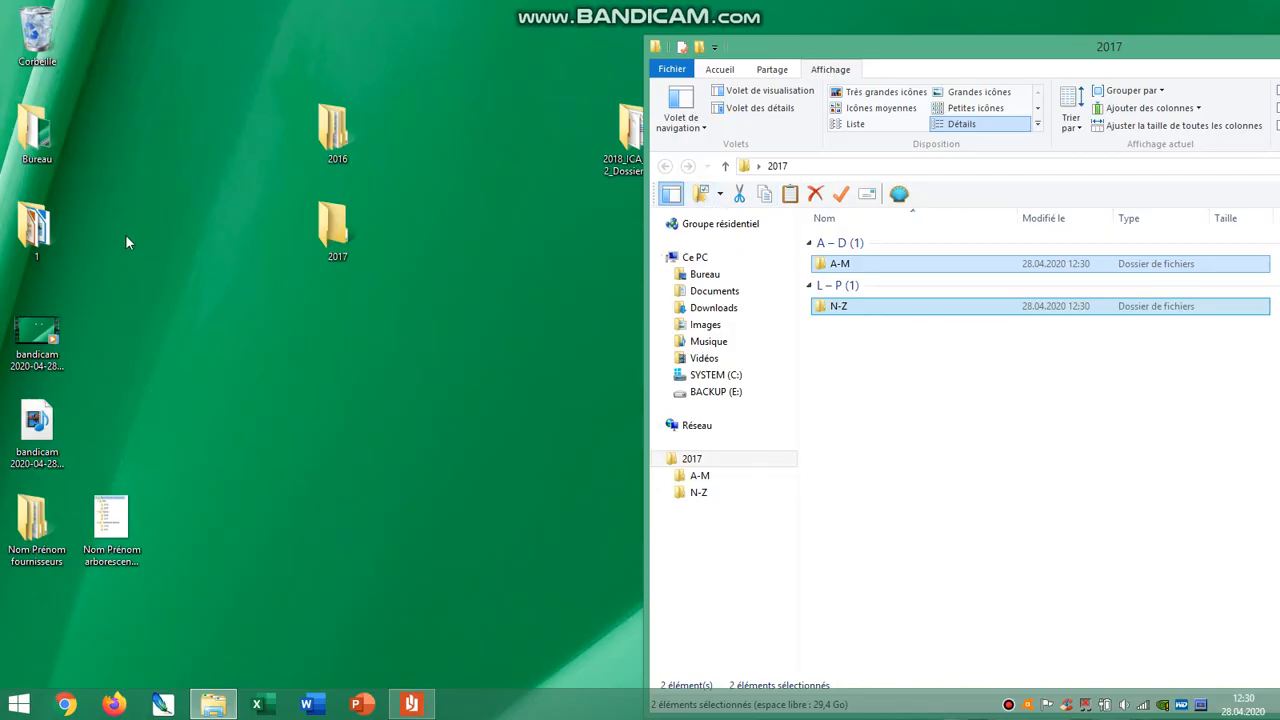
# Create a desktop folder named Nom Prénom Archives and move the 2016 and 2017 folders into it.
pyautogui.rightClick(207, 181)
pyautogui.click(307, 391)
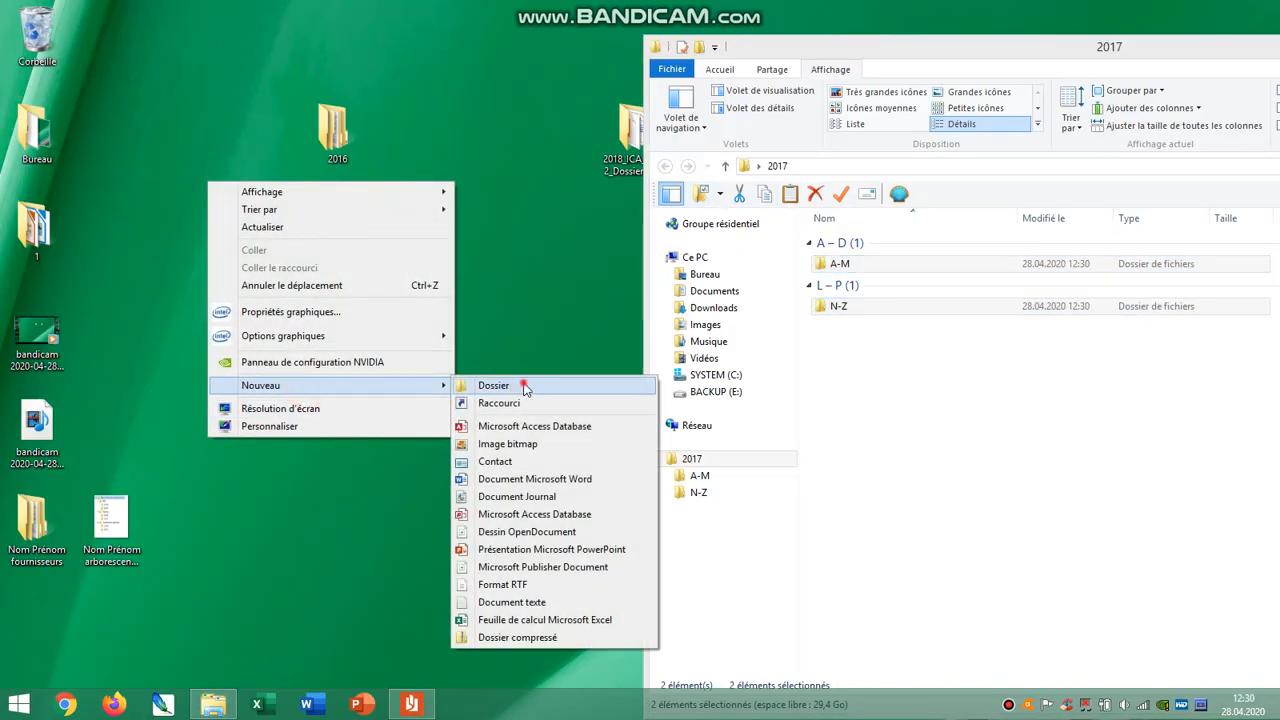
pyautogui.click(493, 385)
pyautogui.write('Nom')
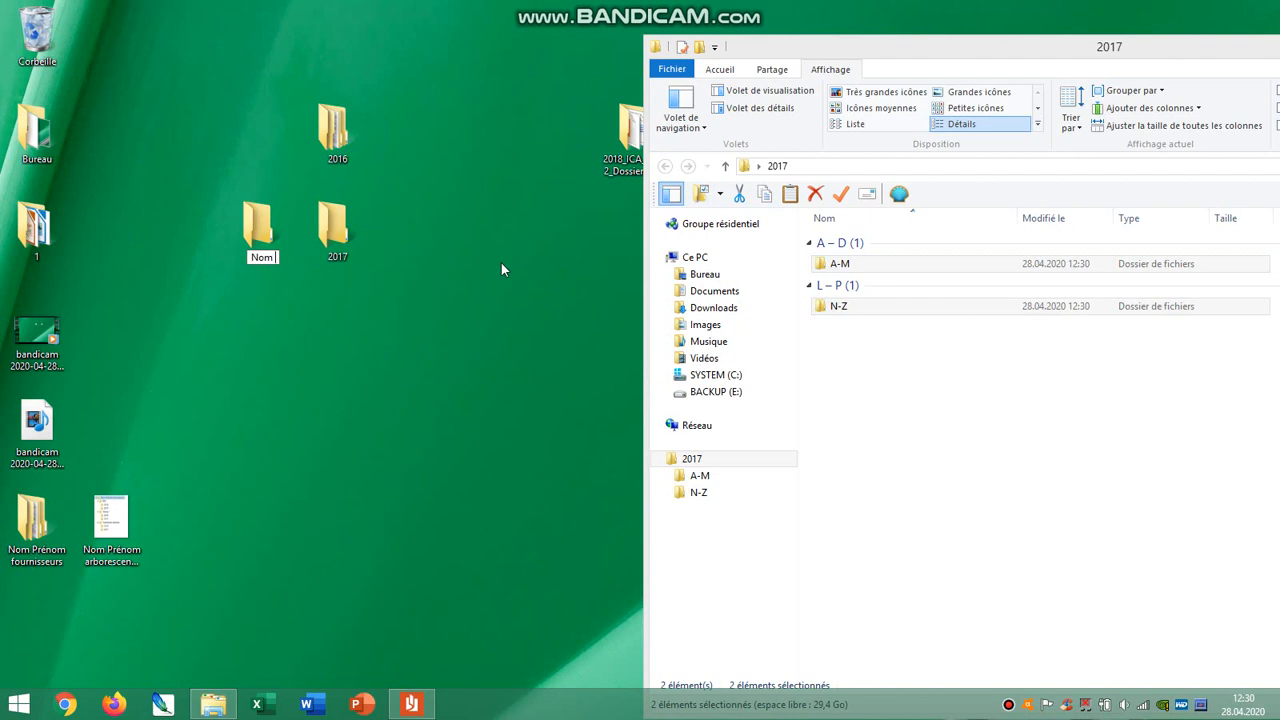
pyautogui.write(' Prénom ')
pyautogui.write('Archives')
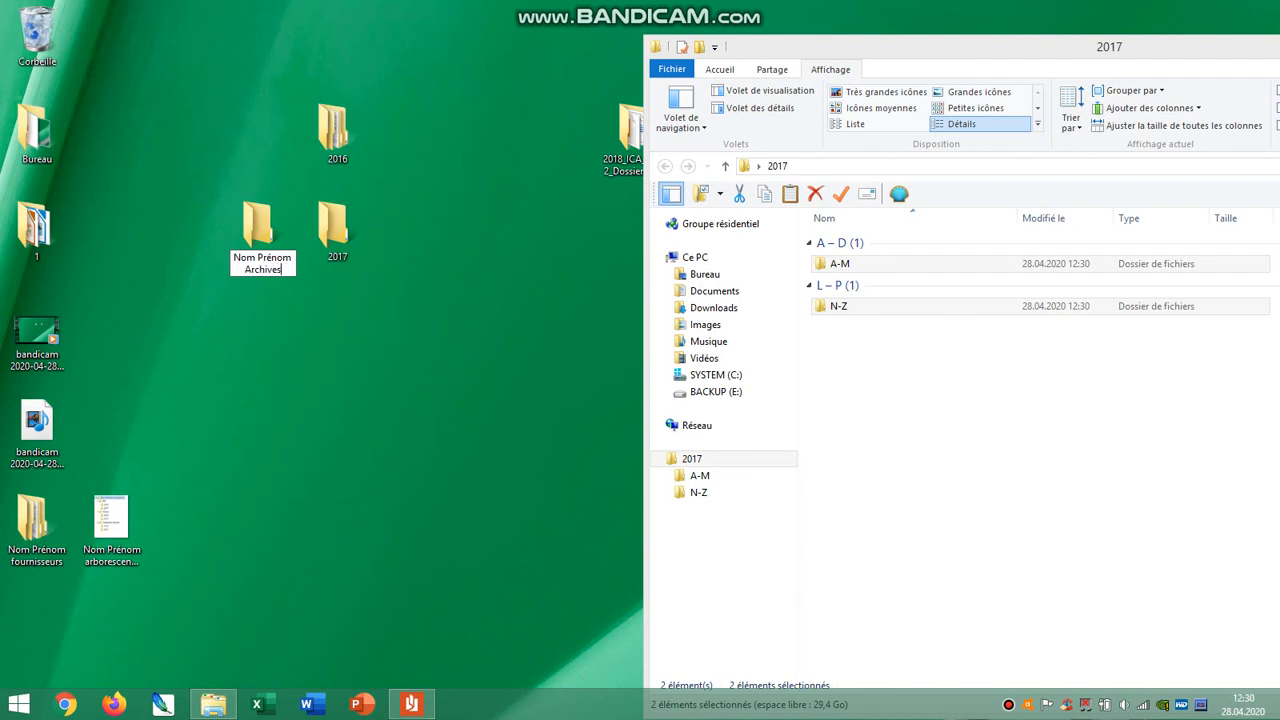
pyautogui.press('Return')
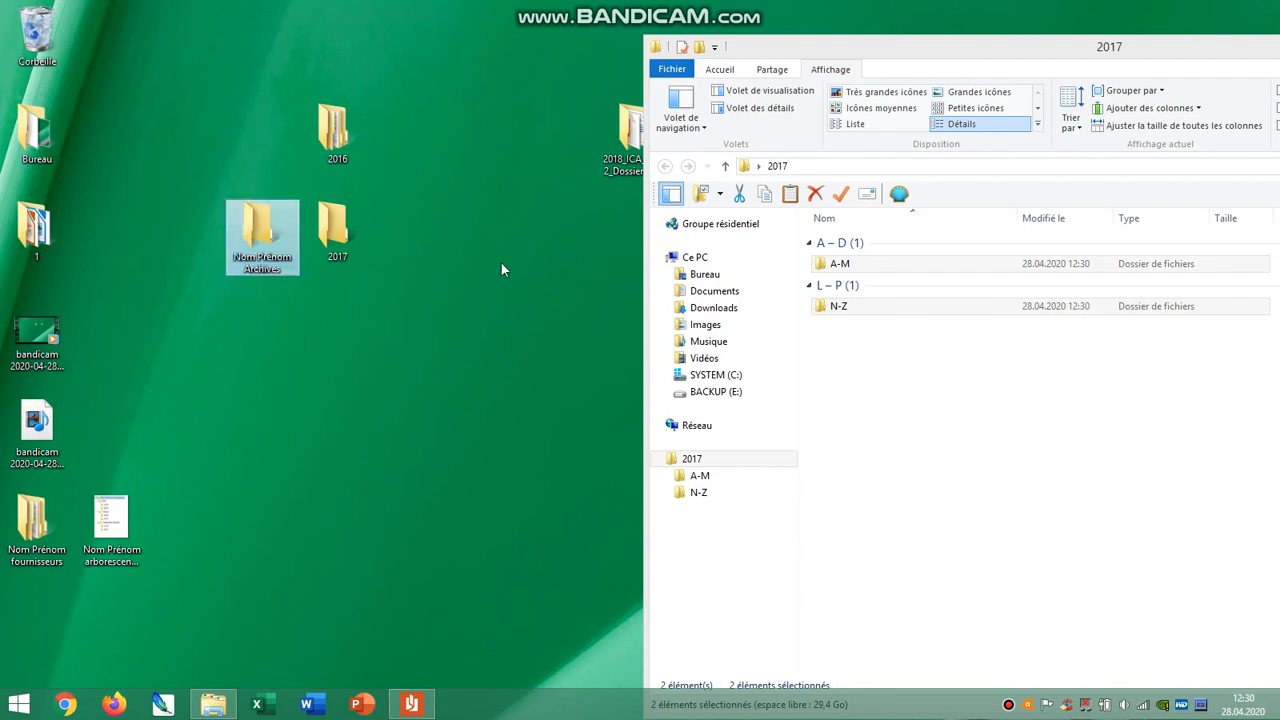
pyautogui.moveTo(346, 18); pyautogui.dragTo(265, 236)
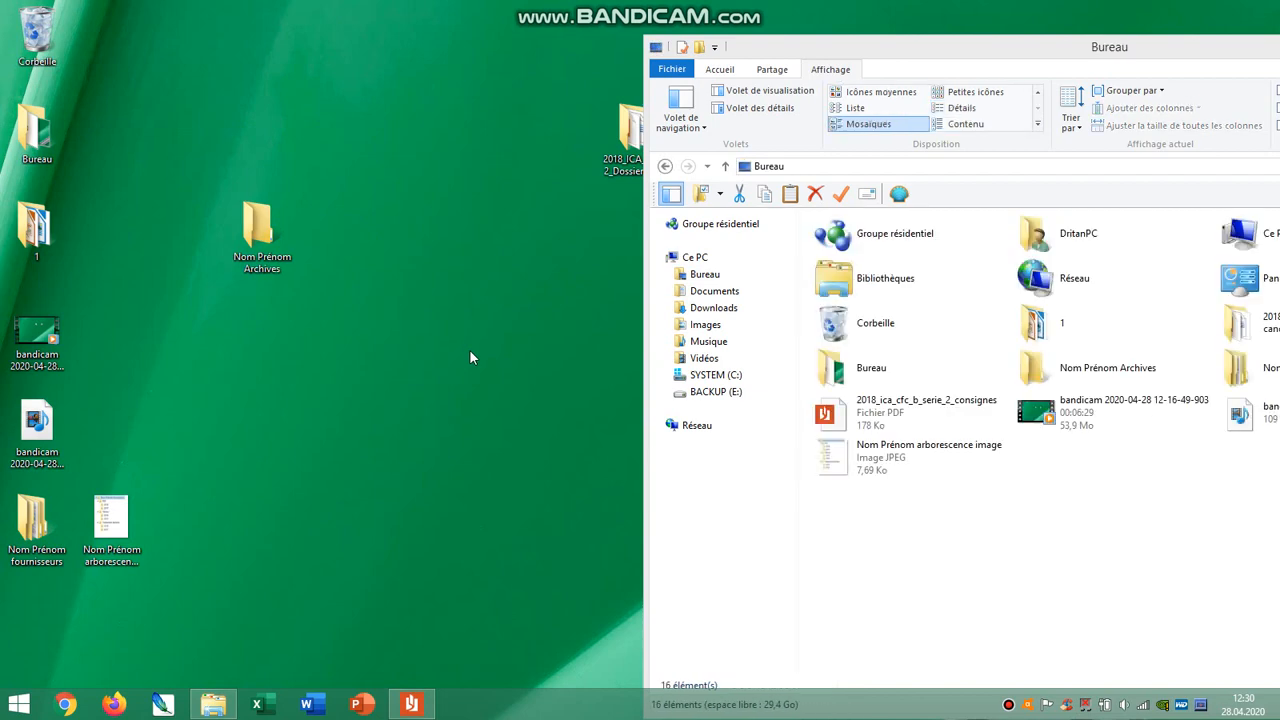
# Expand 2016 and 2017 in the Nom Prénom Archives folder tree, compare it with the exam's model structure and close the folder.
pyautogui.click(267, 232)
pyautogui.doubleClick(267, 232)
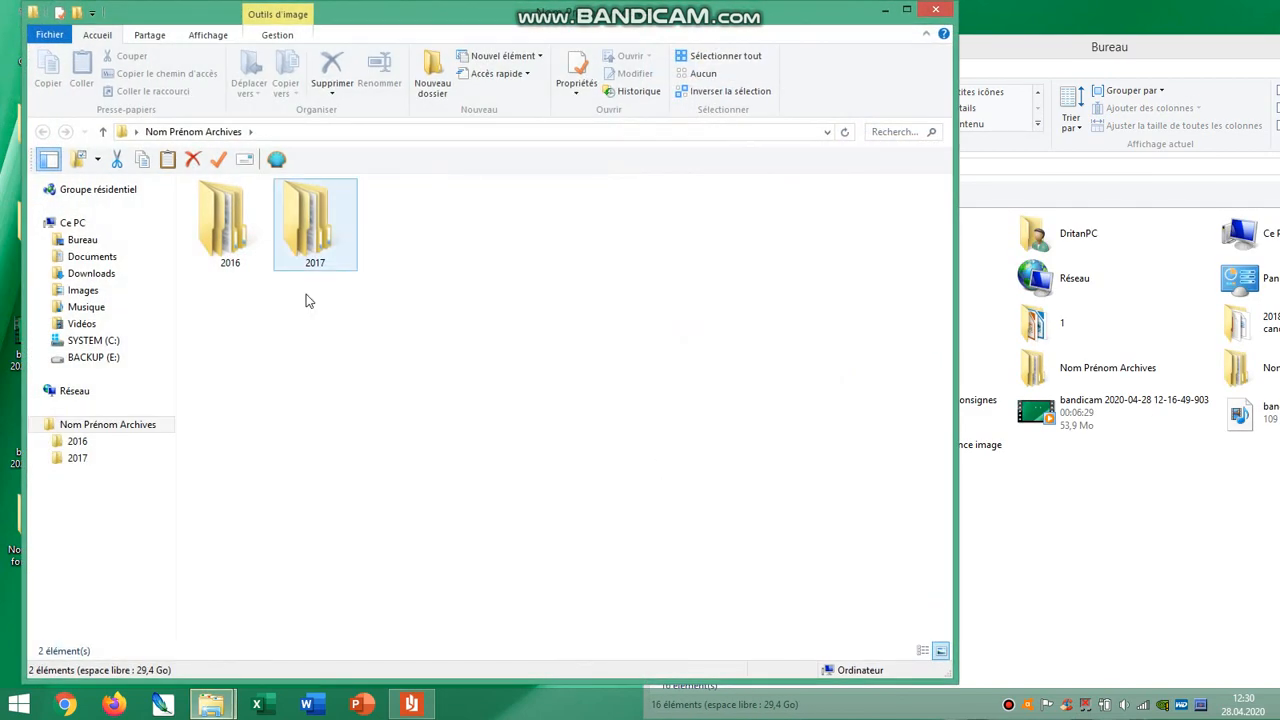
pyautogui.click(45, 441)
pyautogui.click(45, 491)
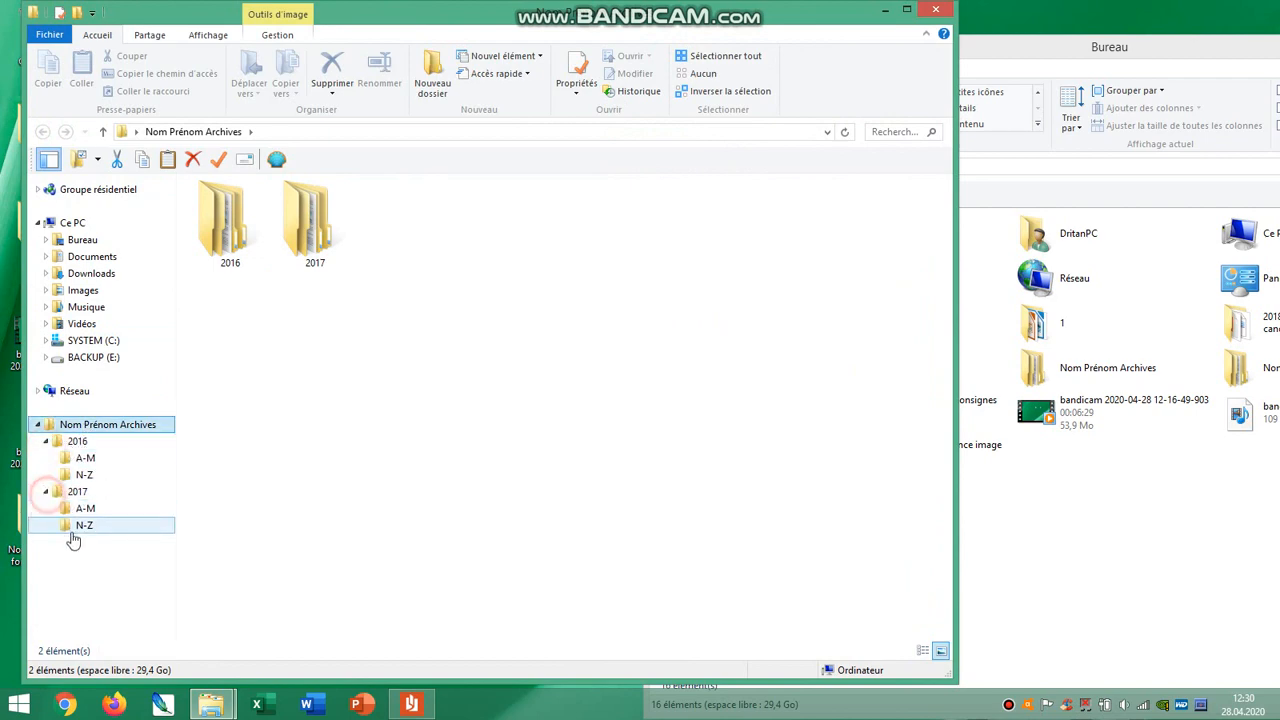
pyautogui.click(409, 704)
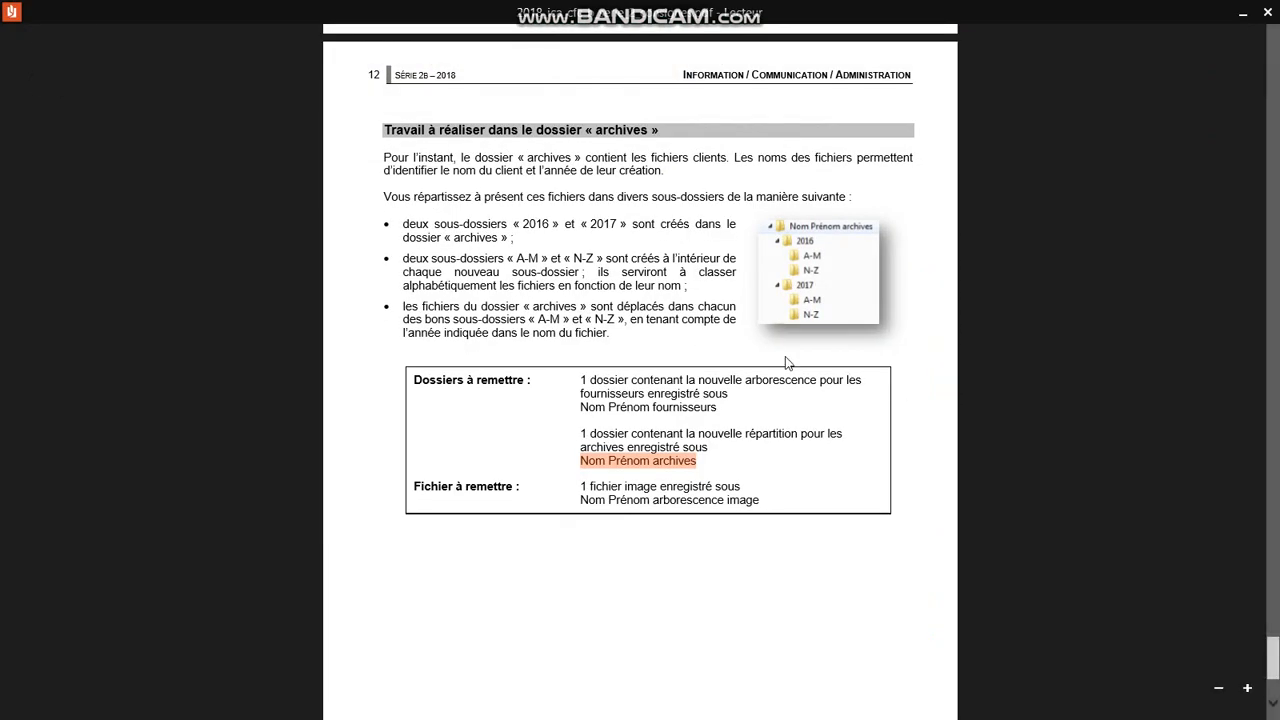
pyautogui.click(1250, 14)
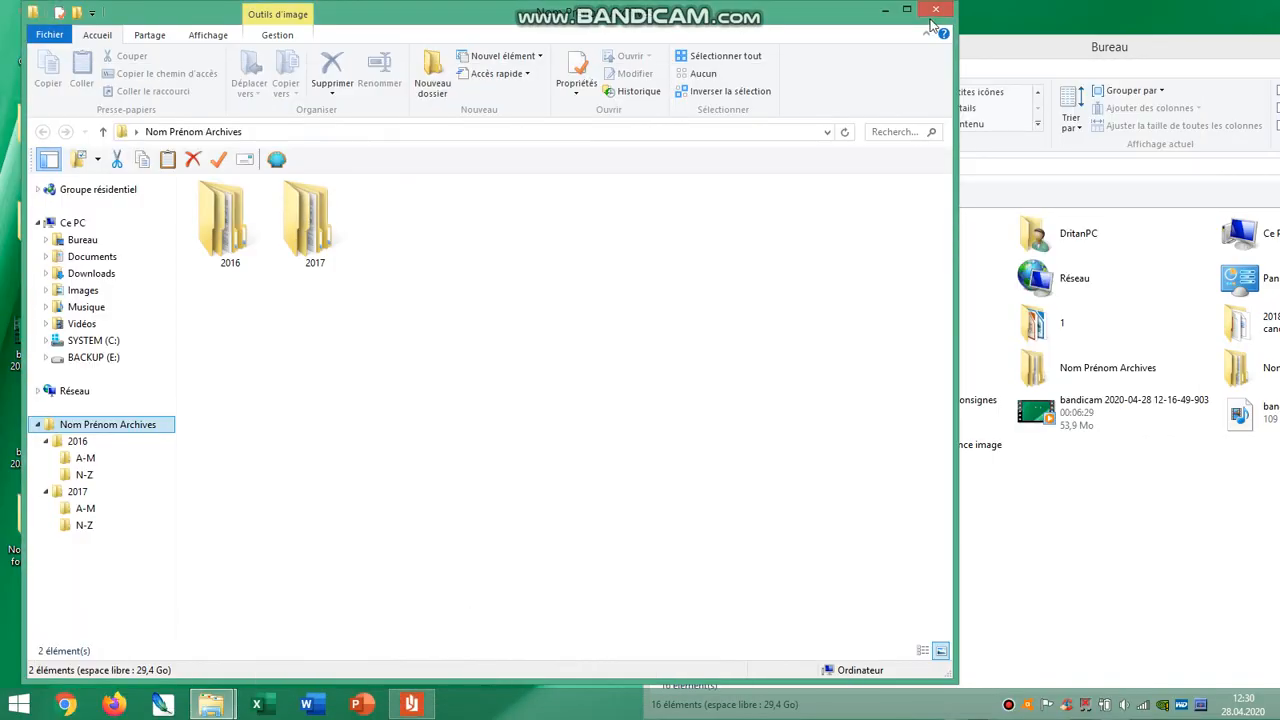
pyautogui.click(942, 14)
# Close the Bureau window and line up the Nom Prénom fournisseurs folder and the arborescence image beside Nom Prénom Archives on the desktop.
pyautogui.moveTo(1043, 54); pyautogui.dragTo(612, 54)
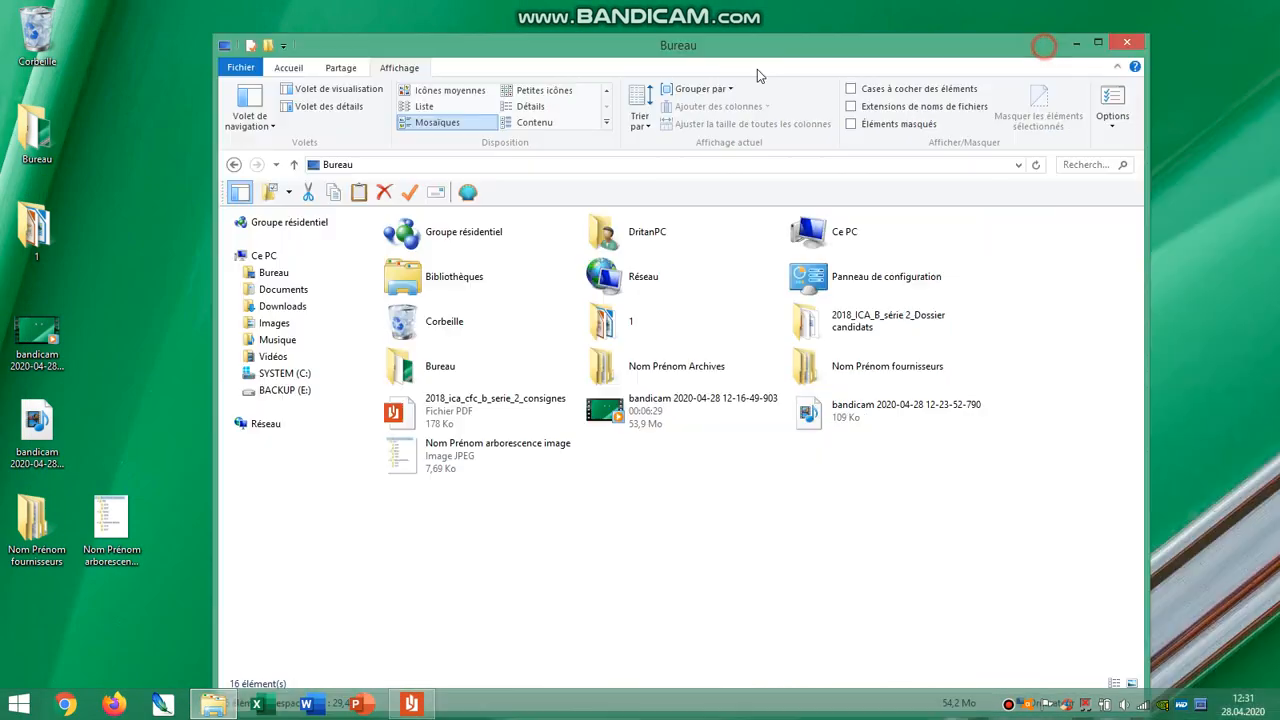
pyautogui.click(1138, 40)
pyautogui.moveTo(32, 518); pyautogui.dragTo(335, 228)
pyautogui.click(126, 523)
pyautogui.moveTo(128, 527); pyautogui.dragTo(430, 250)
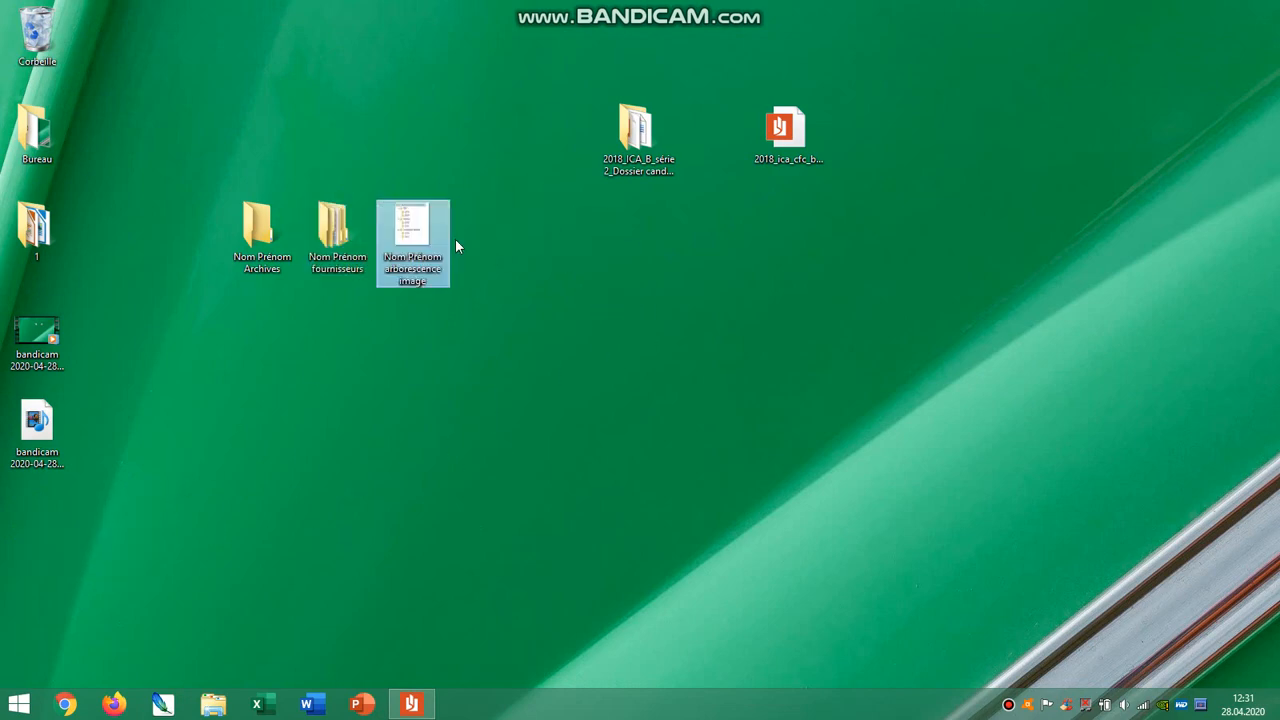
# Expand PDF, Tableur and Traitement de texte in Nom Prénom fournisseurs, compare the tree with the exam's new structure and close the folder.
pyautogui.doubleClick(338, 236)
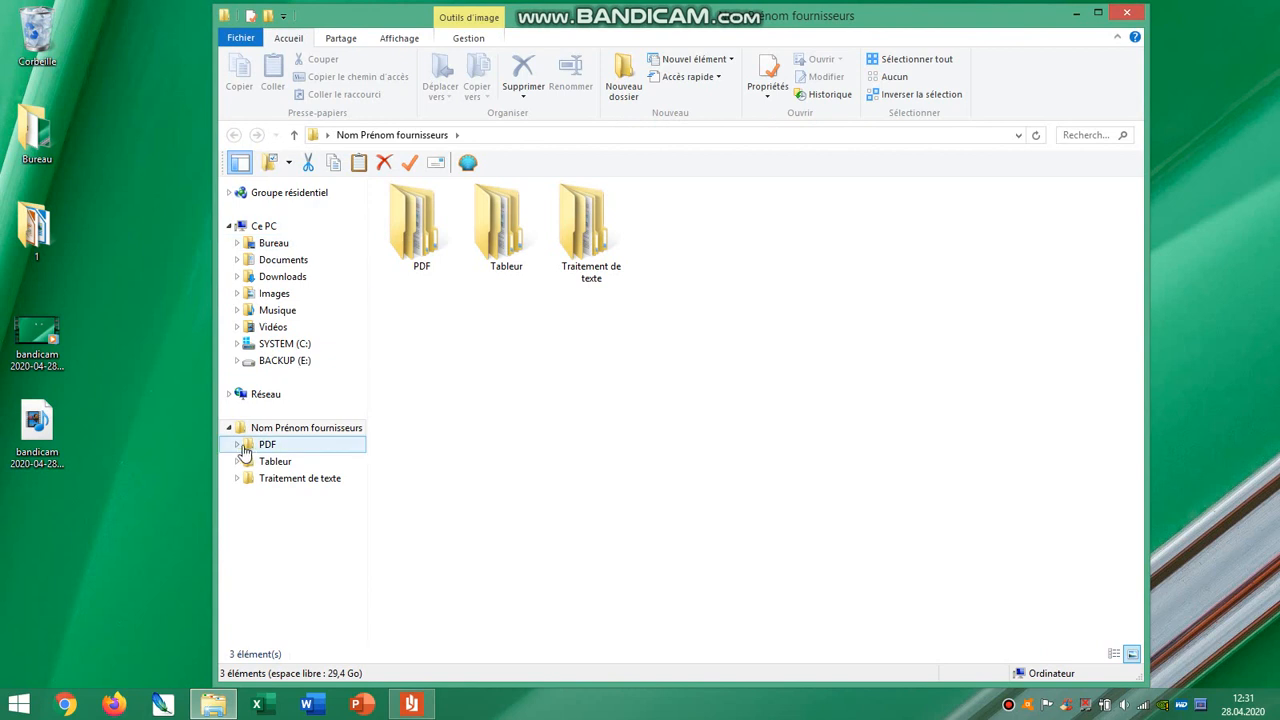
pyautogui.click(236, 444)
pyautogui.click(236, 496)
pyautogui.click(237, 545)
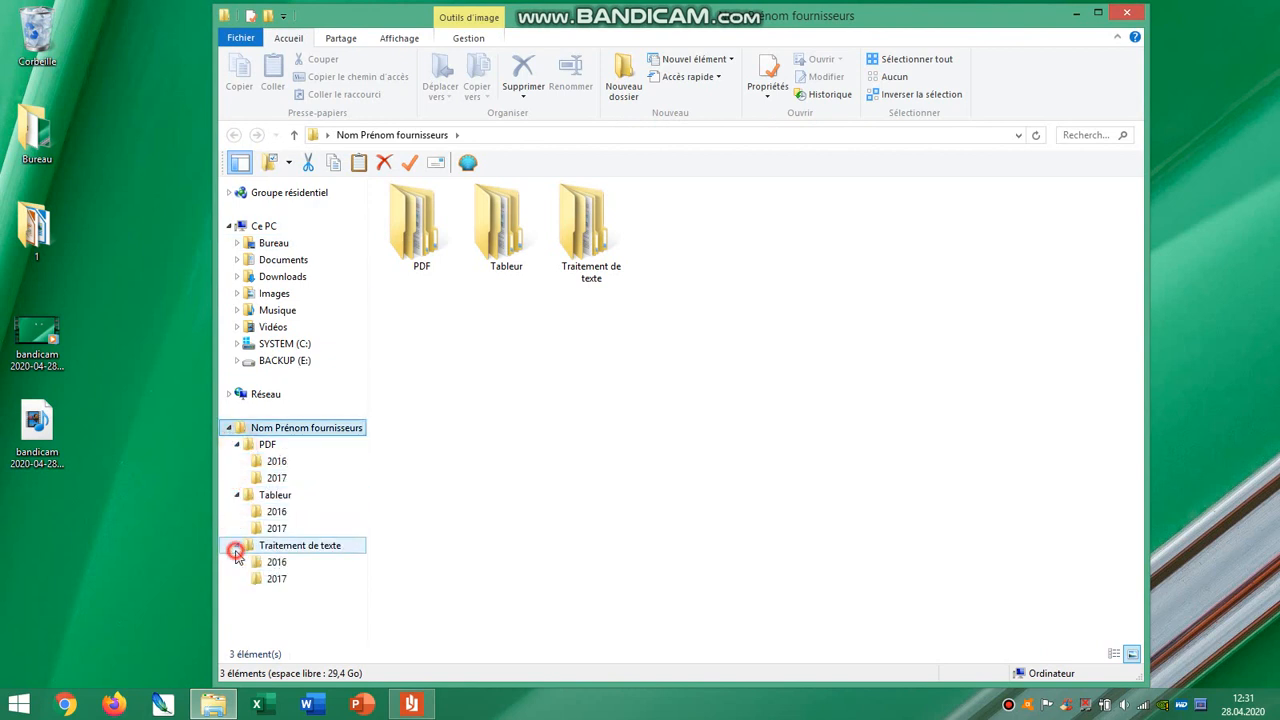
pyautogui.click(411, 704)
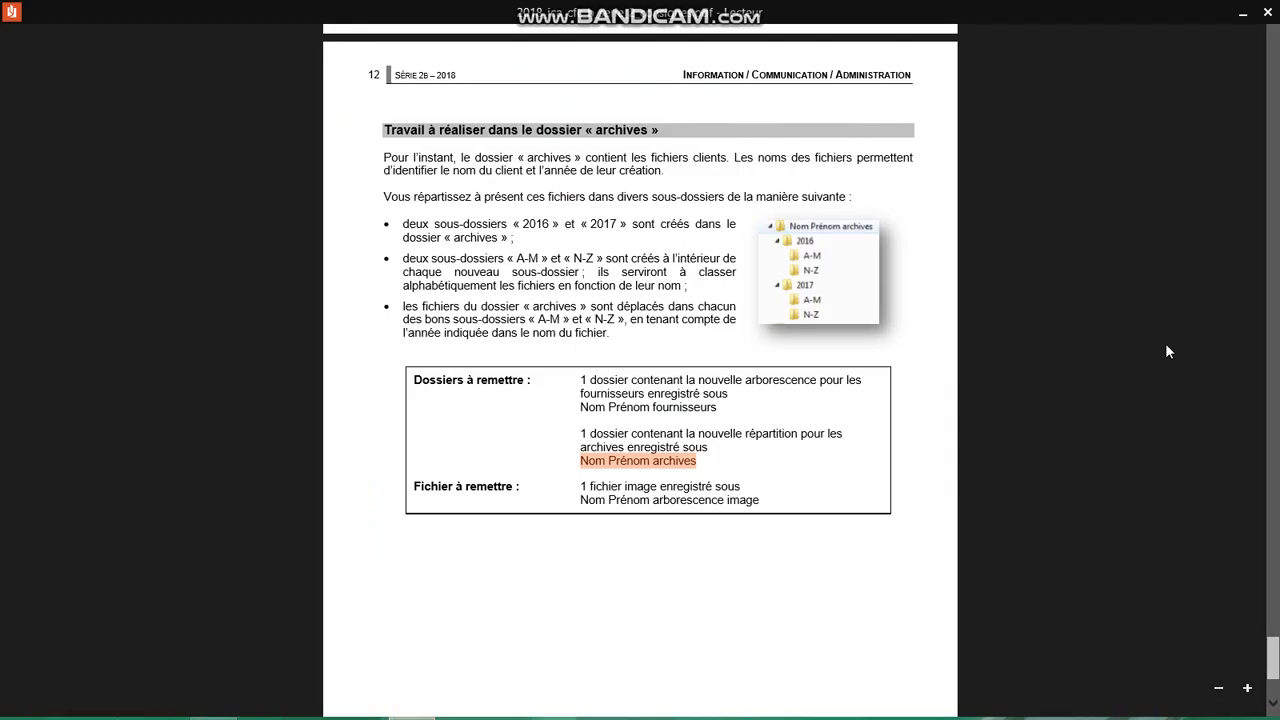
pyautogui.scroll(5, 929, 364)
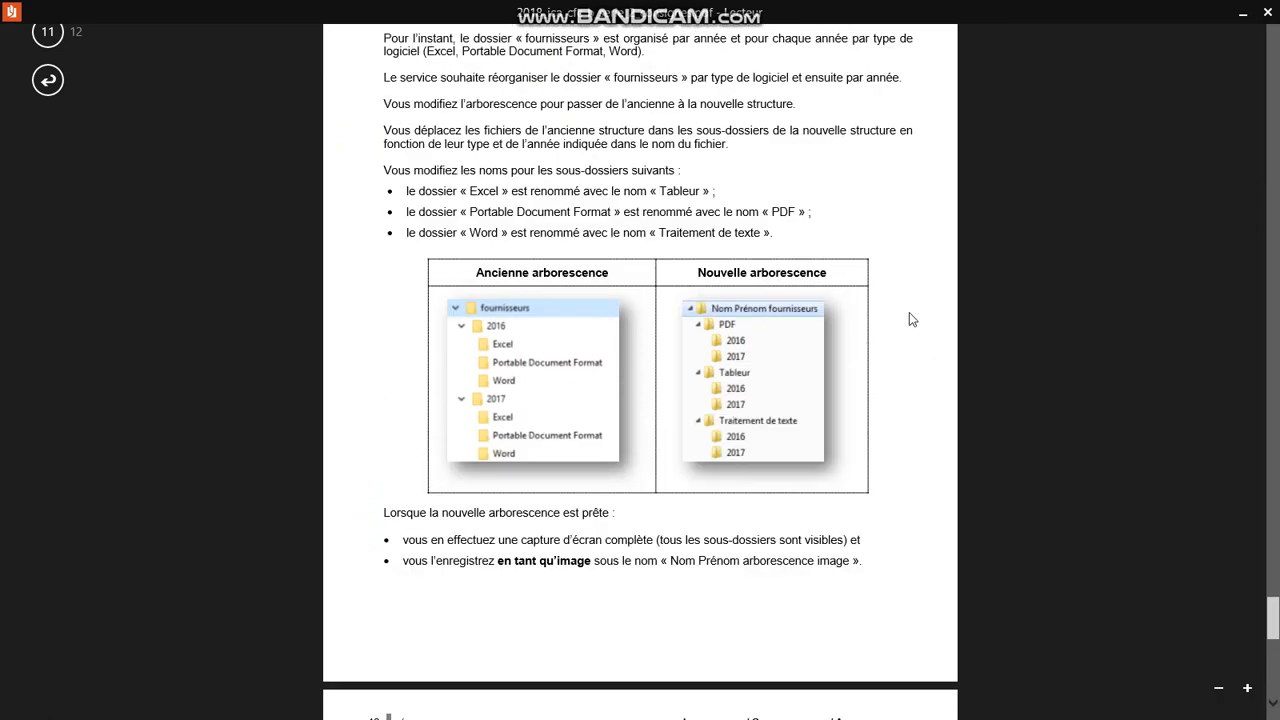
pyautogui.click(1243, 14)
pyautogui.click(1134, 15)
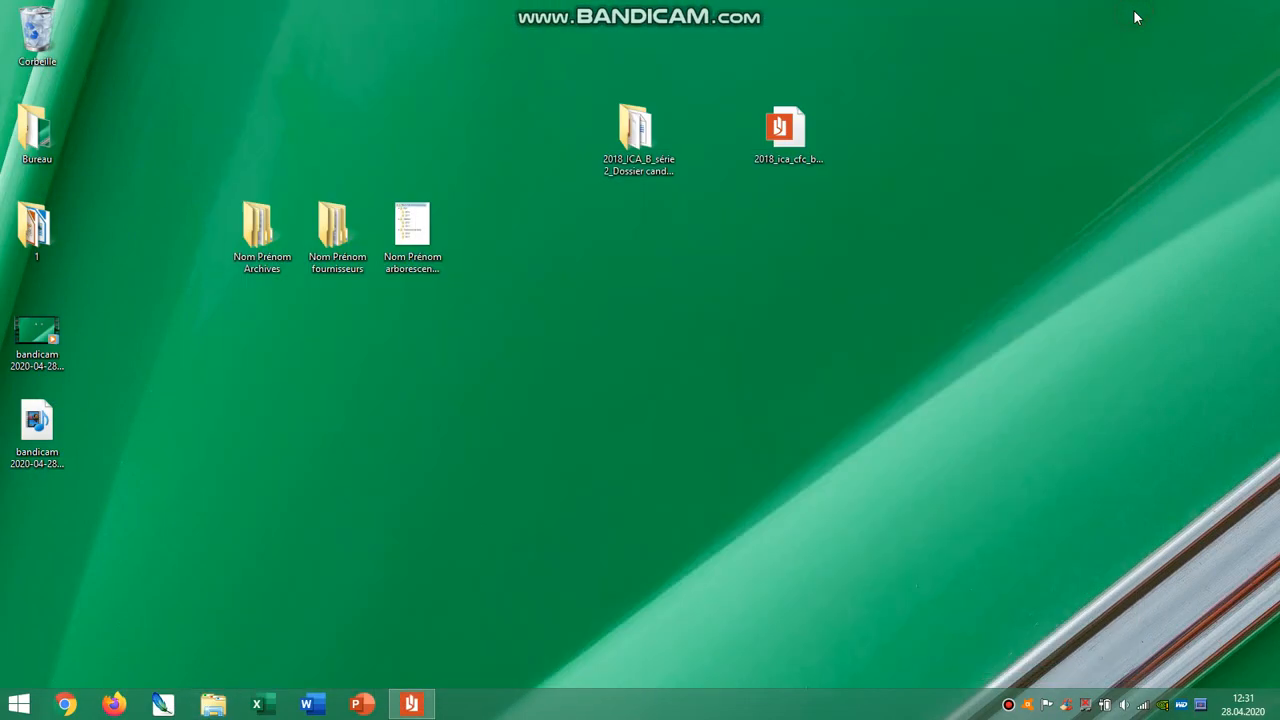